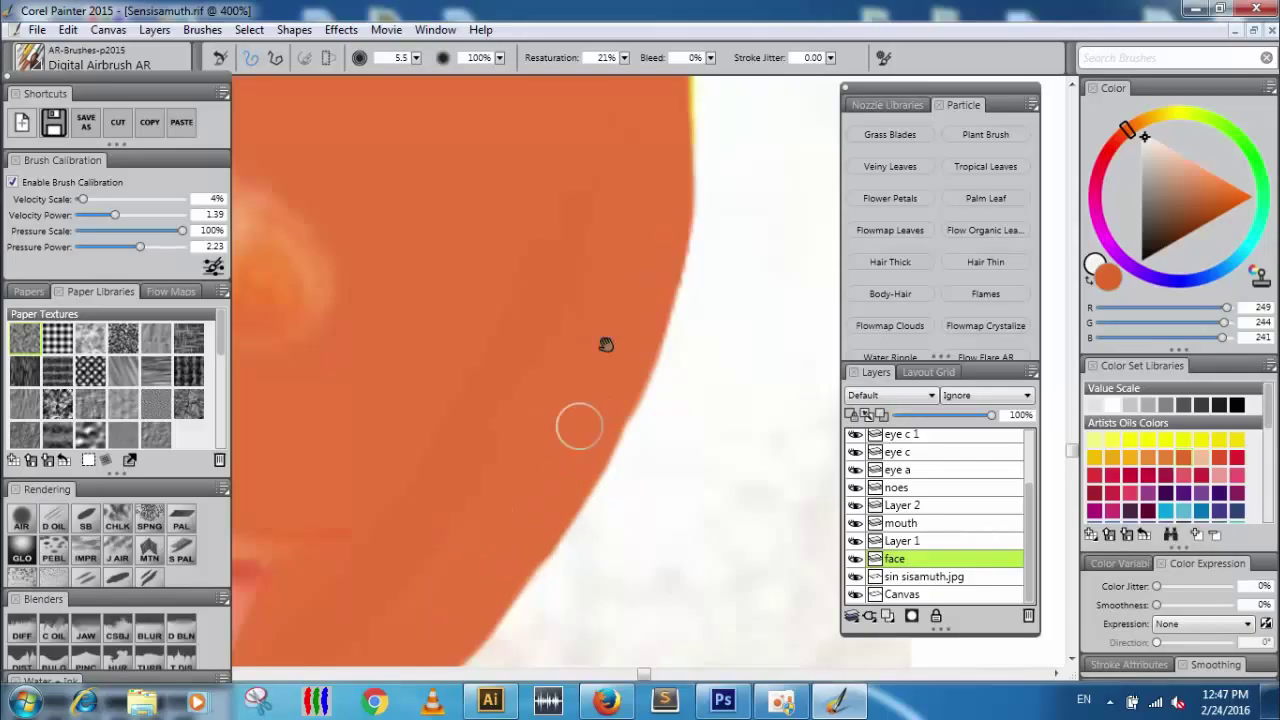
Fill in the solid orange skin base along the portrait's right cheek, jaw and neck on the face layer.
mouse_move(594, 266)
left_mouse_down()
mouse_move(624, 463)
mouse_move(654, 509)
mouse_move(769, 586)
left_mouse_up()
mouse_move(586, 645)
left_mouse_down()
mouse_move(562, 502)
mouse_move(588, 314)
left_mouse_up()
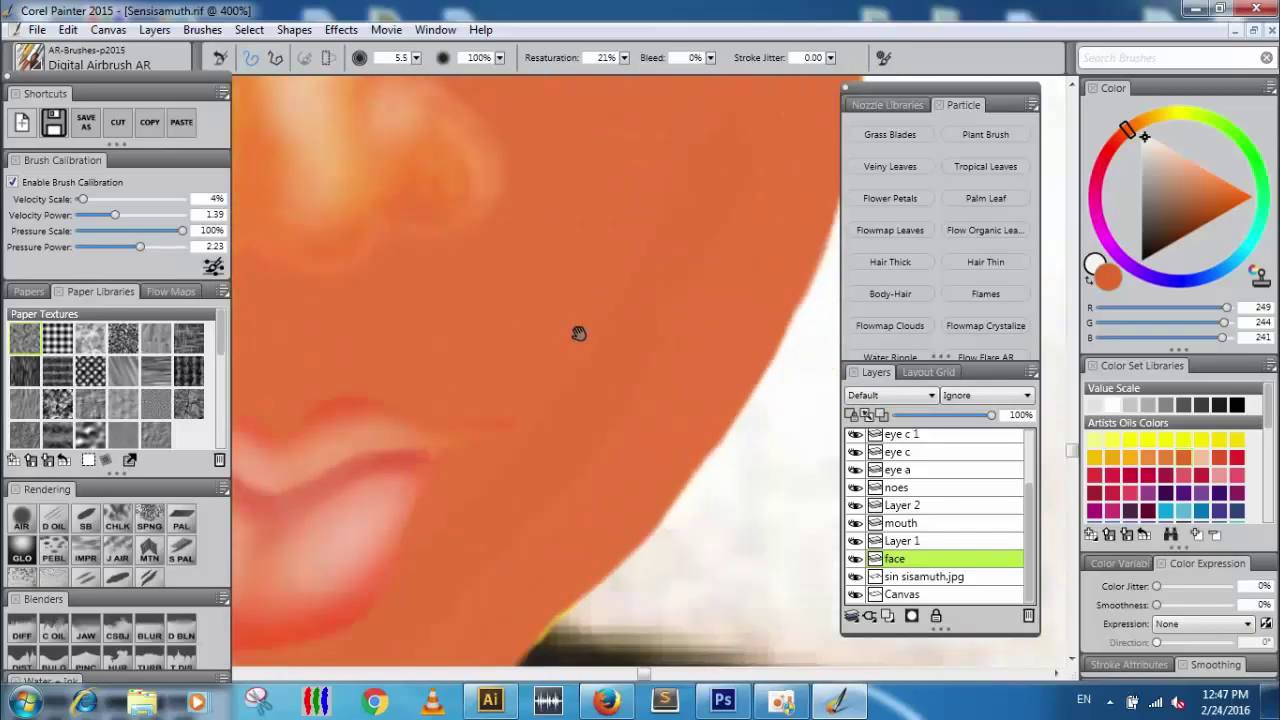
left_click_drag(588, 560, 537, 291)
mouse_move(340, 322)
left_mouse_down()
mouse_move(554, 329)
mouse_move(559, 488)
left_mouse_up()
mouse_move(576, 333)
left_mouse_down()
mouse_move(568, 396)
mouse_move(577, 319)
mouse_move(594, 426)
left_mouse_up()
mouse_move(546, 343)
left_mouse_down()
mouse_move(571, 516)
mouse_move(602, 527)
left_mouse_up()
mouse_move(500, 494)
left_mouse_down()
mouse_move(722, 512)
mouse_move(754, 577)
mouse_move(633, 436)
mouse_move(660, 410)
mouse_move(693, 408)
left_mouse_up()
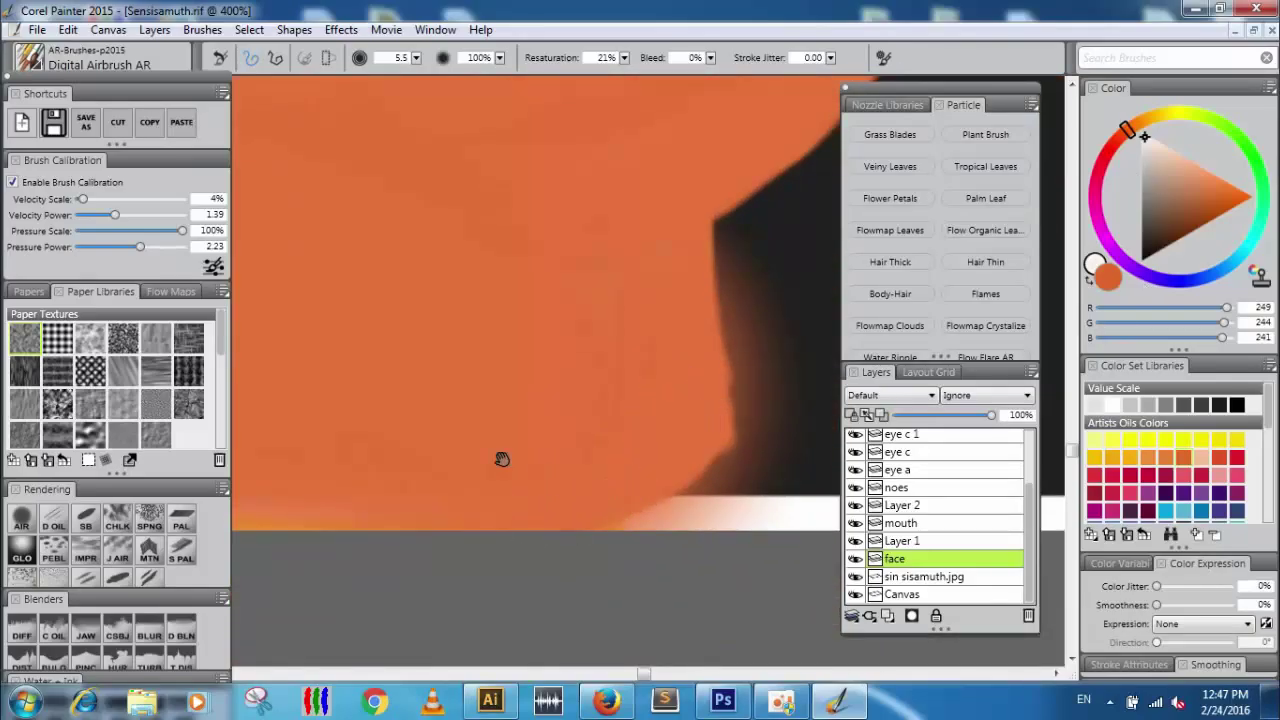
Even out the orange skin base along the bottom of the neck and its left edge.
left_click_drag(310, 392, 703, 514)
mouse_move(629, 629)
left_mouse_down()
mouse_move(498, 593)
mouse_move(348, 506)
mouse_move(452, 583)
mouse_move(607, 657)
mouse_move(734, 655)
mouse_move(431, 571)
mouse_move(285, 482)
left_mouse_up()
left_click_drag(285, 482, 500, 623)
left_click_drag(473, 567, 763, 628)
mouse_move(699, 603)
left_mouse_down()
mouse_move(443, 437)
mouse_move(331, 301)
left_mouse_up()
mouse_move(331, 301)
left_mouse_down()
mouse_move(512, 500)
mouse_move(672, 591)
mouse_move(380, 338)
mouse_move(825, 634)
left_mouse_up()
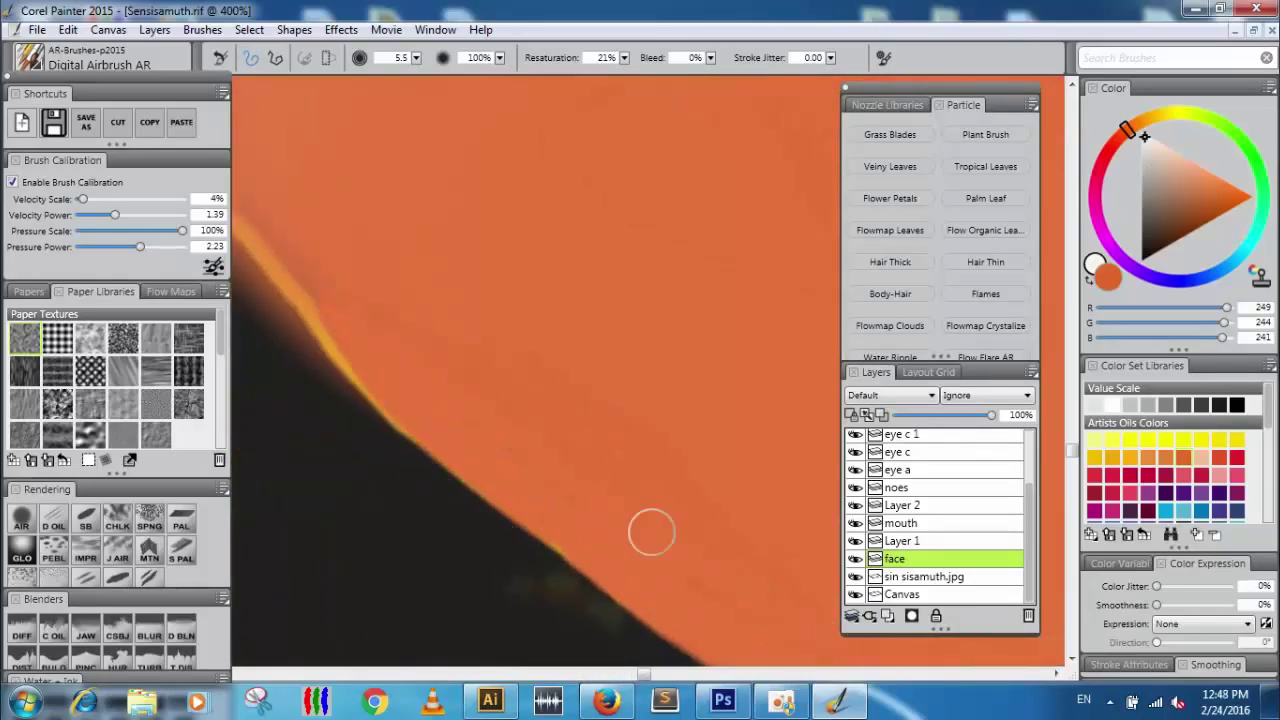
left_click_drag(546, 383, 786, 598)
mouse_move(680, 645)
left_mouse_down()
mouse_move(366, 280)
mouse_move(434, 383)
mouse_move(327, 229)
mouse_move(489, 413)
left_mouse_up()
Try to cover the uneven patches beside the ear with orange, and undo the last two strokes.
mouse_move(371, 233)
left_mouse_down()
mouse_move(403, 167)
mouse_move(375, 324)
left_mouse_up()
left_click_drag(383, 431, 459, 136)
mouse_move(385, 386)
left_mouse_down()
mouse_move(354, 354)
mouse_move(383, 420)
mouse_move(397, 540)
mouse_move(455, 107)
mouse_move(491, 195)
left_mouse_up()
left_click_drag(529, 335, 531, 414)
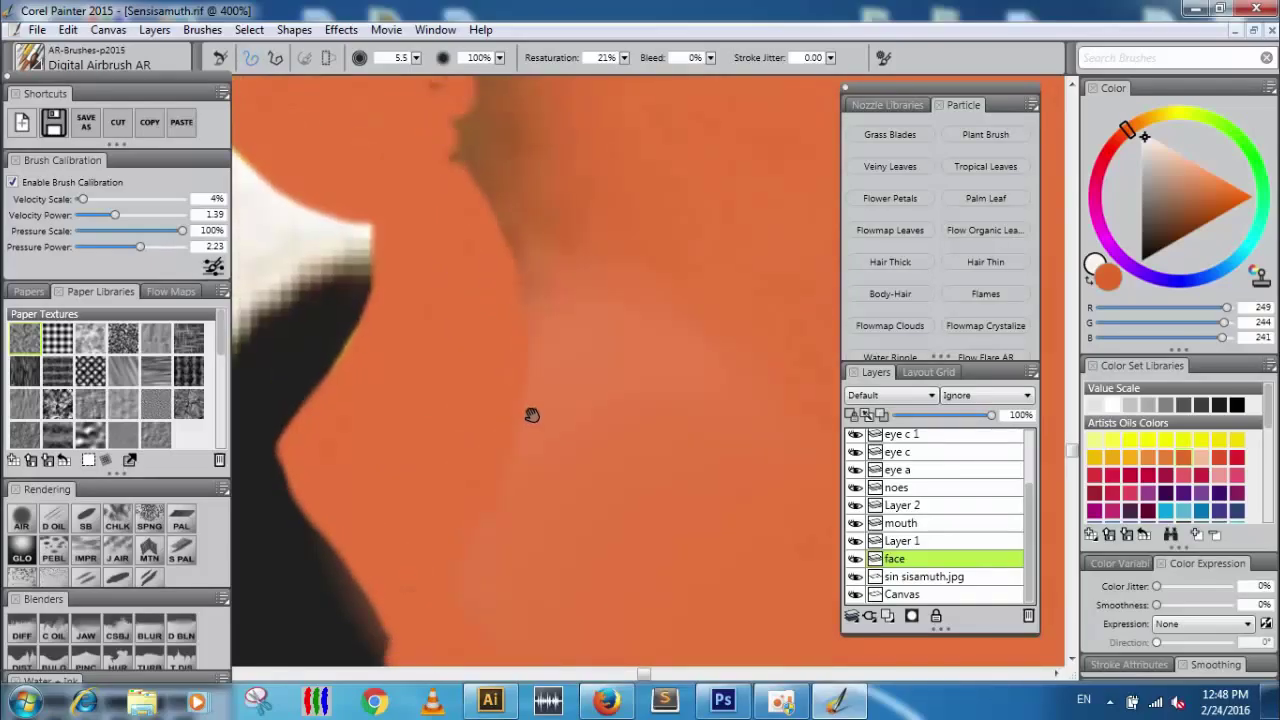
key("ctrl+z")
key("ctrl+z")
Enlarge the brush to size 26.4 and paint solid orange over the patches between the ear, cheek and temple.
mouse_move(433, 132)
left_mouse_down()
mouse_move(383, 462)
mouse_move(409, 500)
mouse_move(437, 149)
mouse_move(461, 208)
left_mouse_up()
left_click_drag(418, 59, 437, 66)
mouse_move(465, 128)
left_mouse_down()
mouse_move(496, 254)
mouse_move(506, 489)
left_mouse_up()
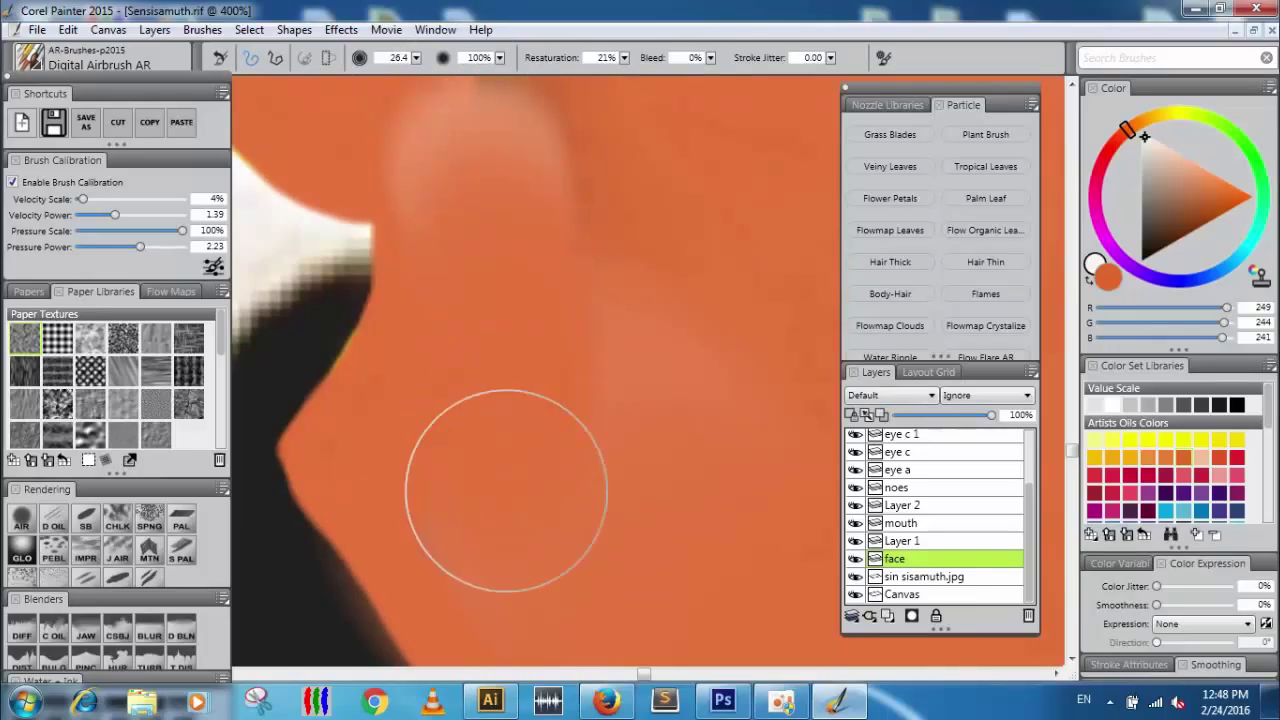
left_click_drag(548, 302, 477, 492)
left_click_drag(450, 325, 393, 195)
left_click_drag(371, 310, 338, 392)
mouse_move(511, 252)
left_mouse_down()
mouse_move(503, 397)
mouse_move(481, 474)
left_mouse_up()
left_click_drag(448, 379, 505, 212)
left_click_drag(502, 252, 450, 538)
left_click_drag(447, 450, 615, 210)
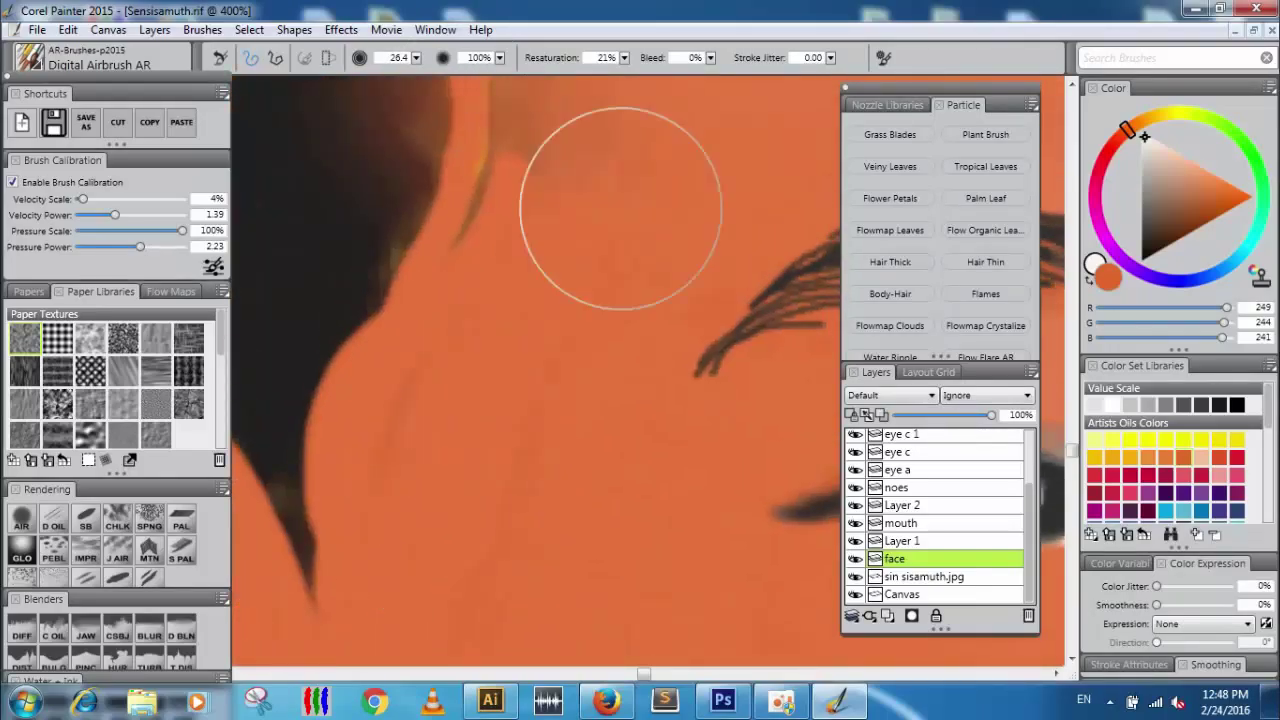
Cover the temple, forehead and hairline with the orange base up to the right side of the face.
left_click_drag(617, 372, 521, 586)
scroll(480, 490, "up", 5)
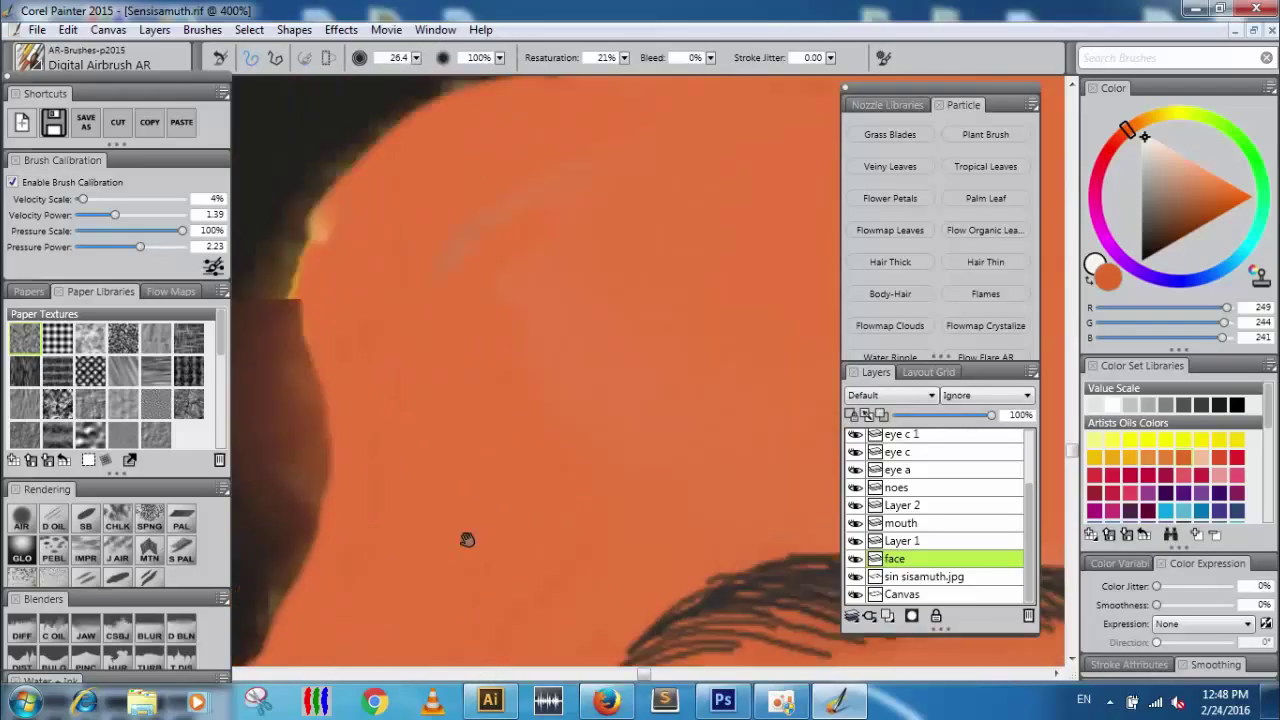
scroll(560, 260, "up", 5)
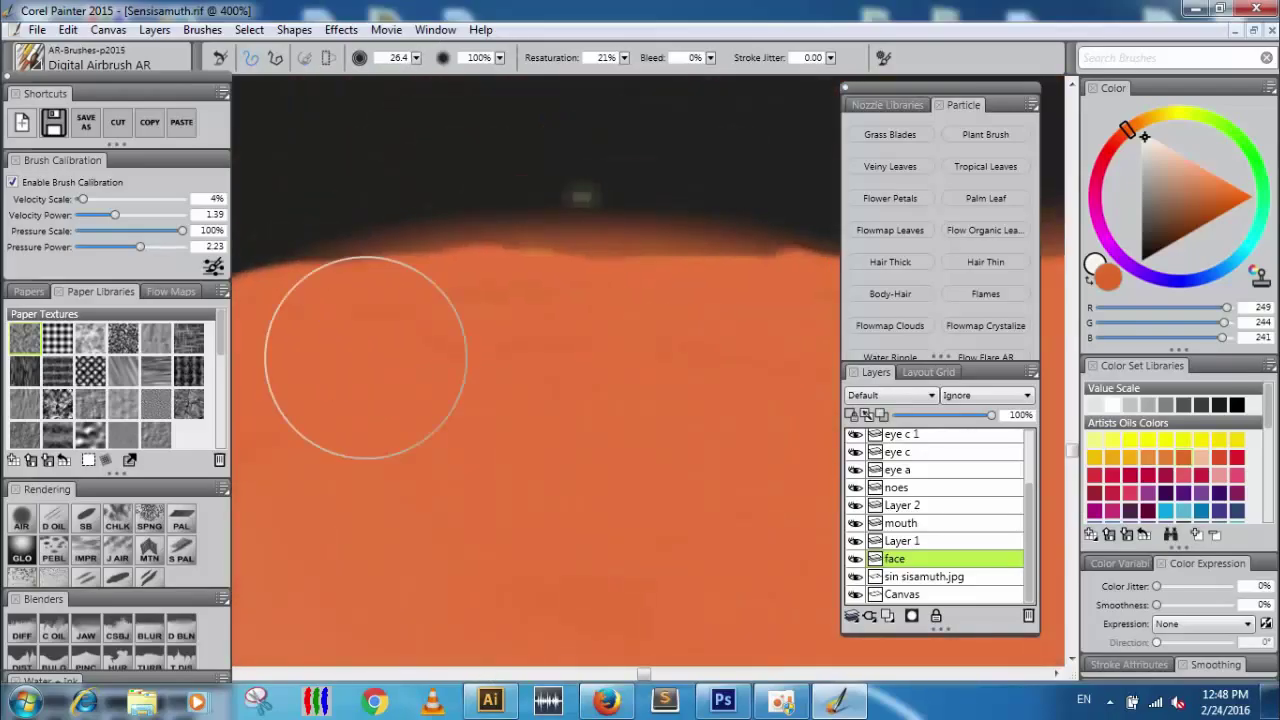
left_click_drag(584, 444, 455, 370)
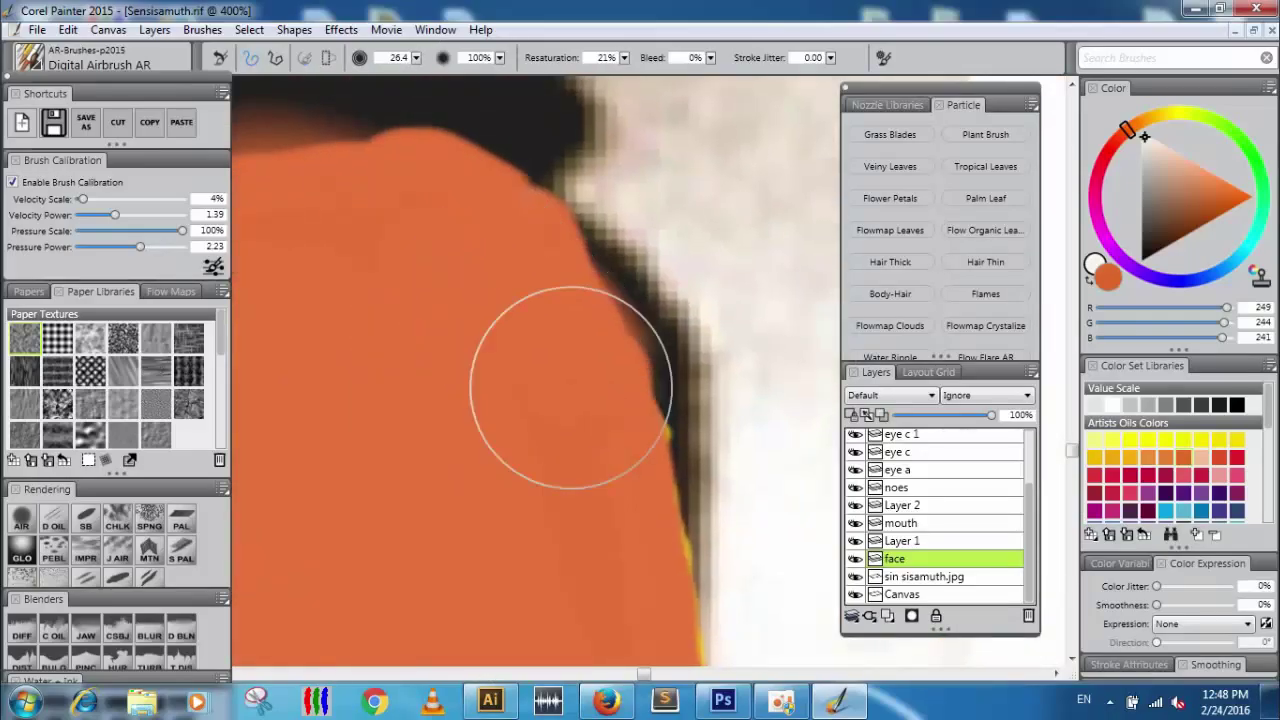
left_click_drag(588, 560, 636, 130)
left_click_drag(330, 590, 551, 281)
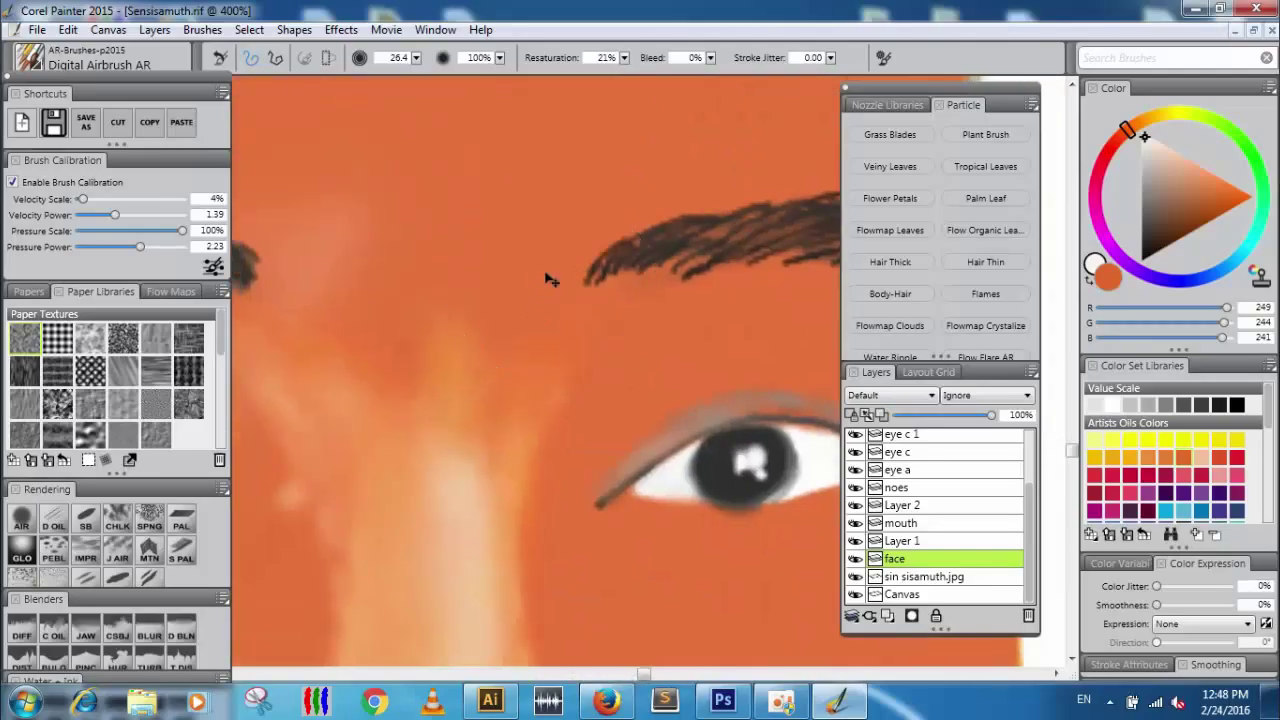
Choose light peach (R 244, G 190, B 152), swap it with the orange, and undo a test stroke on the cheek.
key("ctrl+minus")
key("ctrl+minus")
key("ctrl+minus")
key("ctrl+minus")
key("ctrl+plus")
key("ctrl+minus")
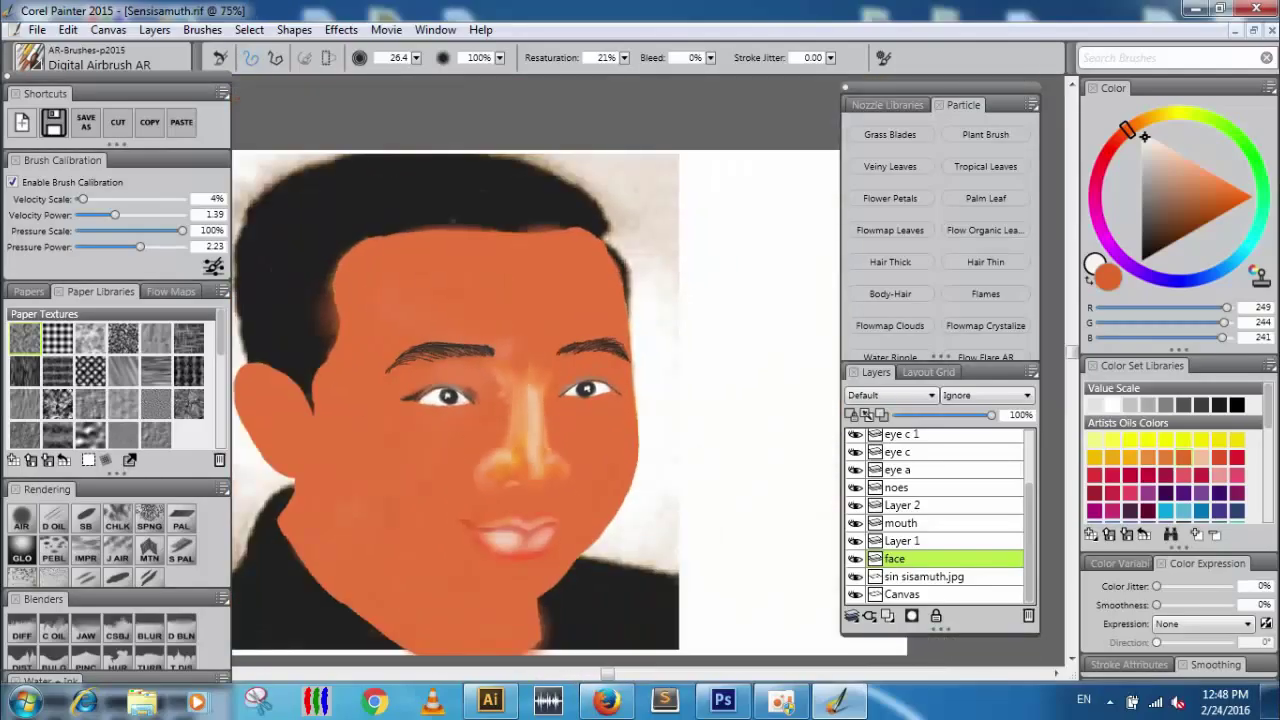
left_click_drag(475, 379, 538, 293)
left_click(1219, 458)
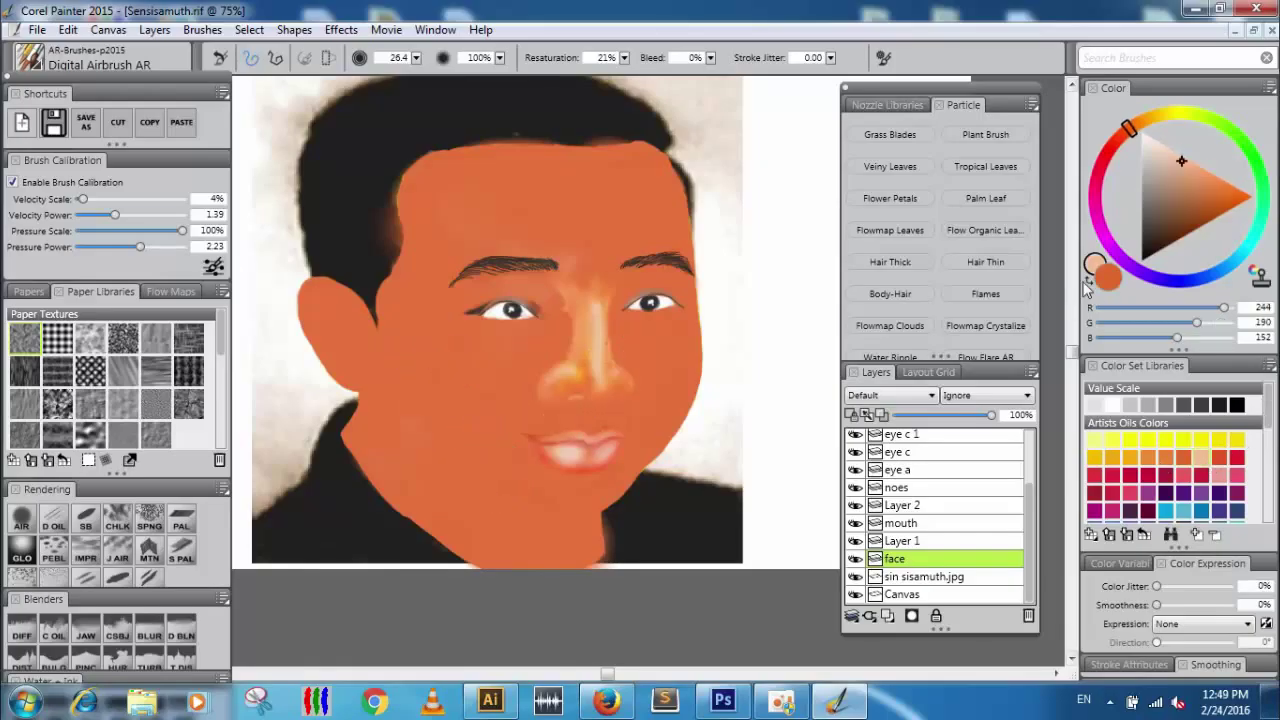
left_click_drag(401, 305, 455, 490)
key("ctrl+z")
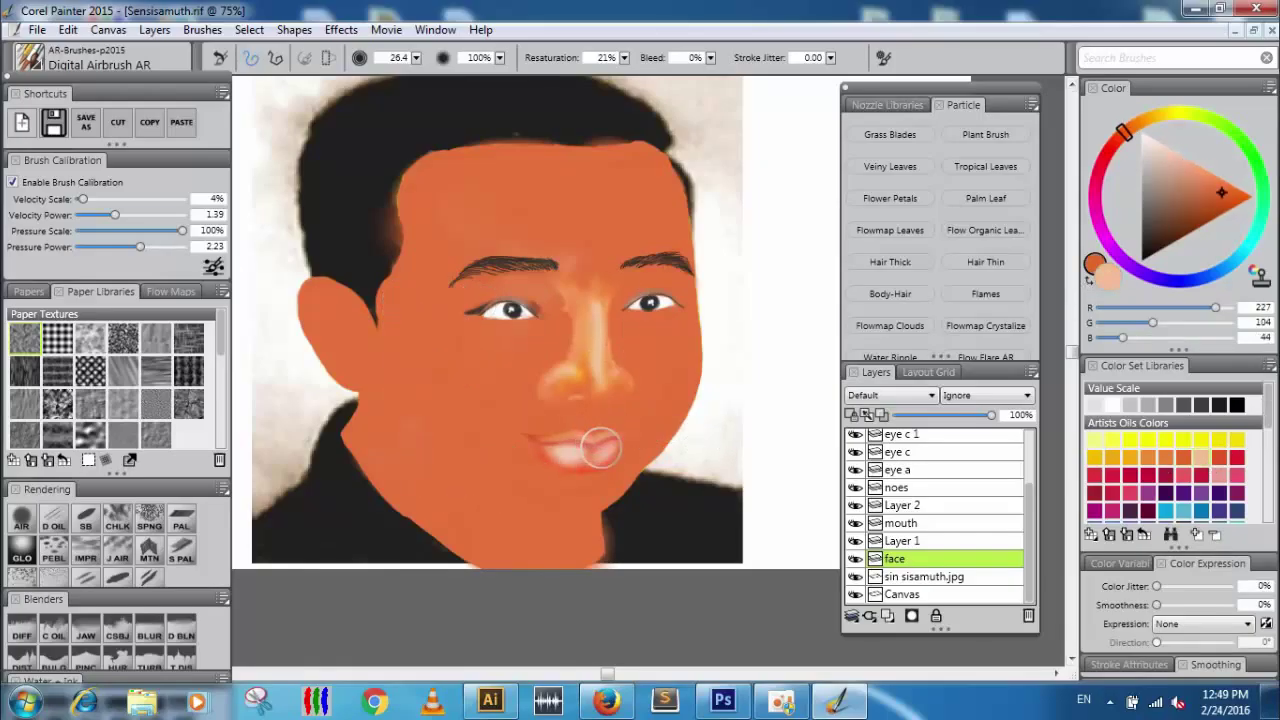
Pick pink (R 234, G 155, B 148), try a stroke on the cheek and undo it.
left_click(1210, 466)
left_click_drag(470, 345, 503, 457)
key("ctrl+z")
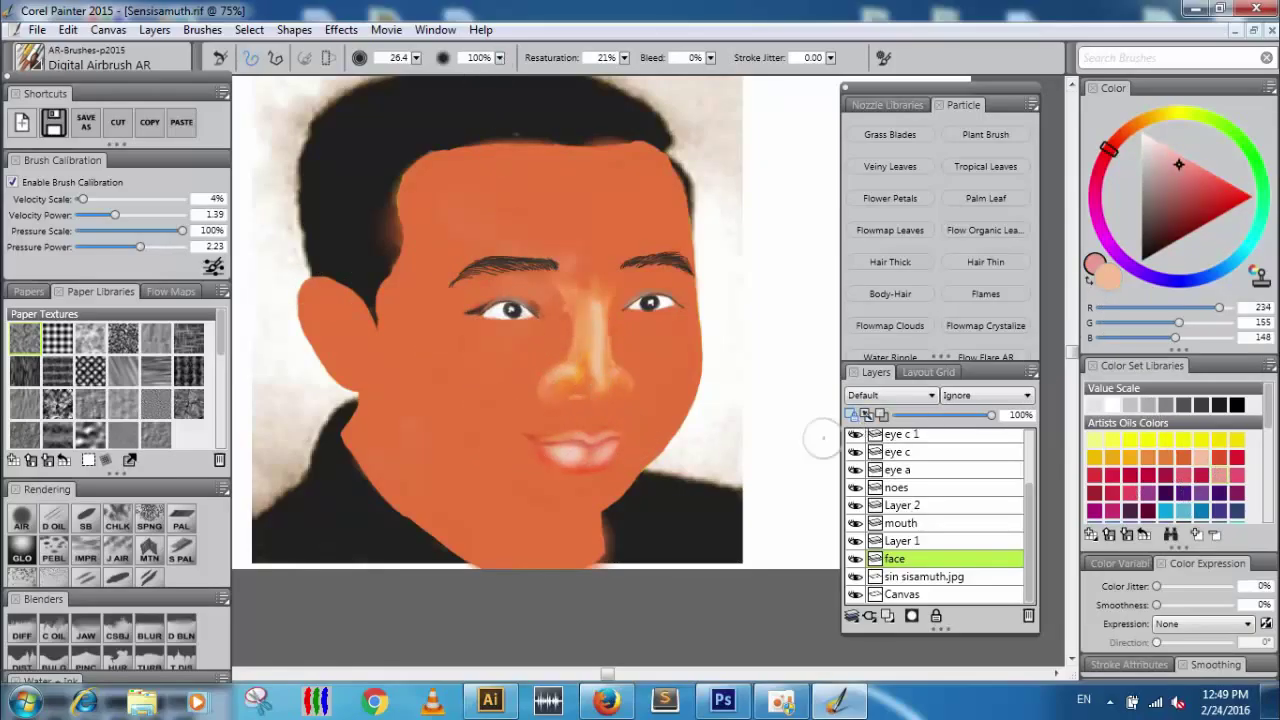
With transparency preserved on the face layer, repaint the face, ear and neck in light peach using brush size 86.5.
left_click_drag(343, 380, 414, 543)
left_click_drag(371, 429, 500, 565)
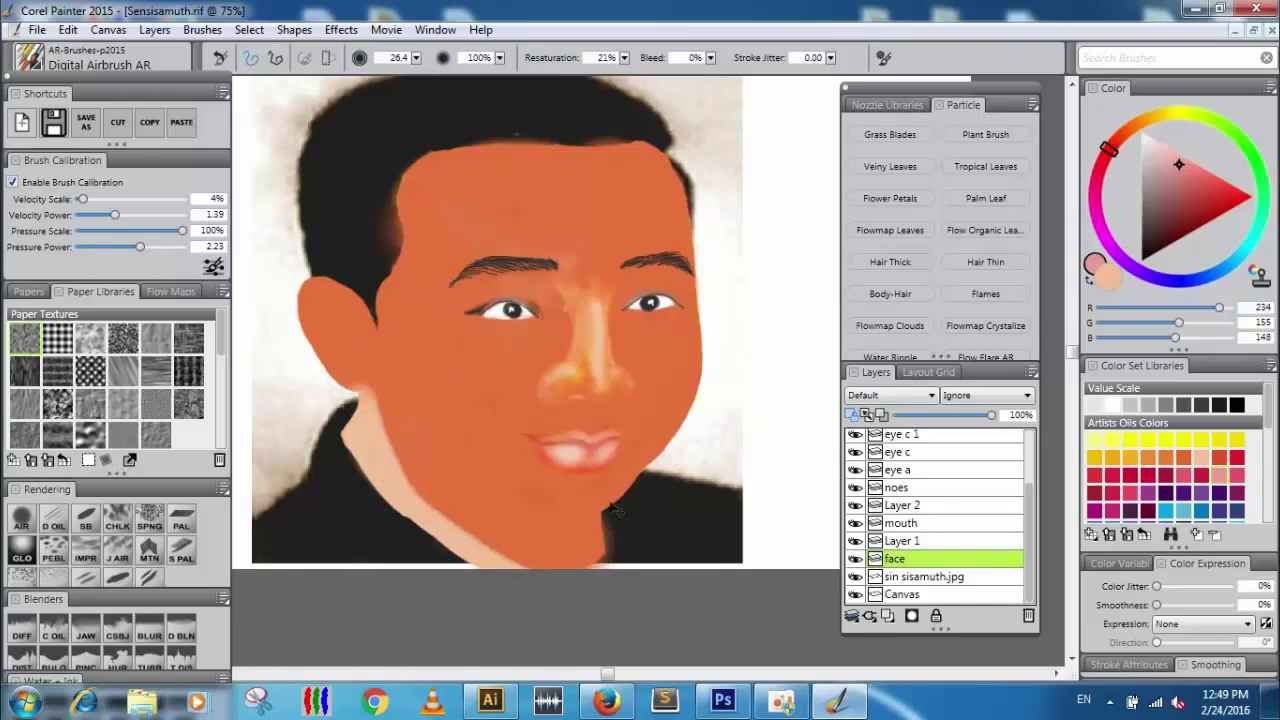
key("ctrl+z")
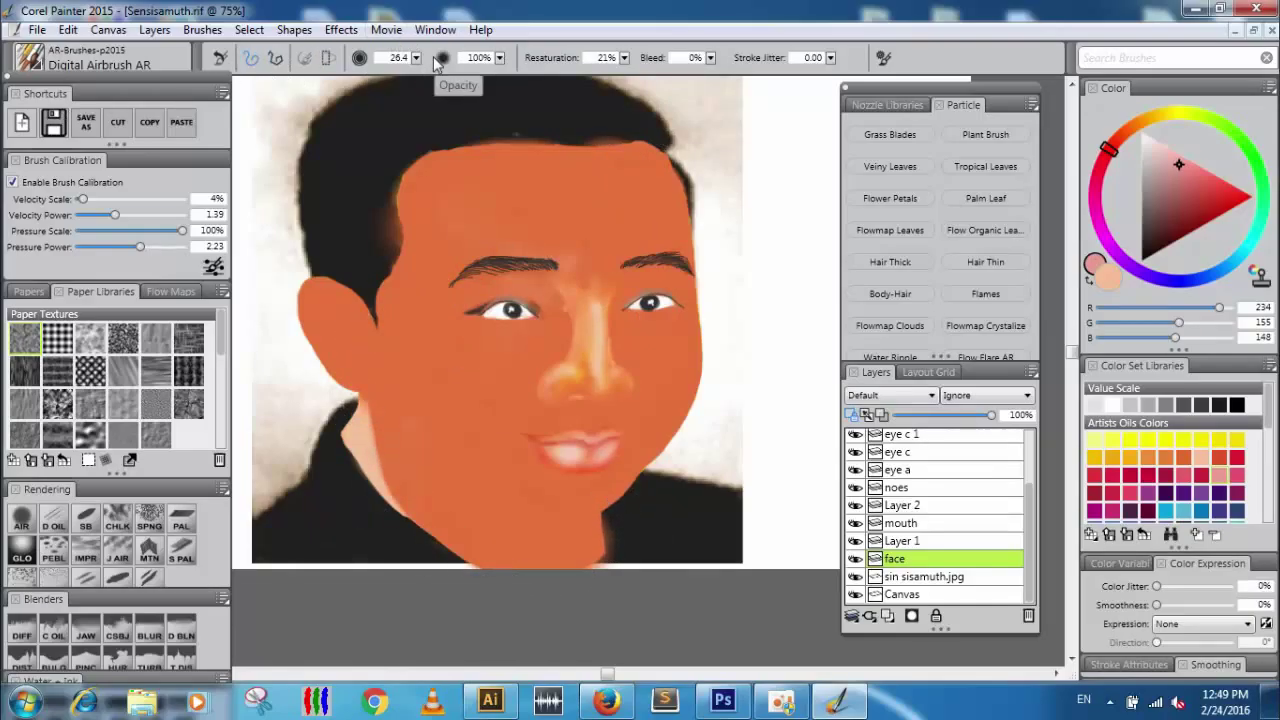
left_click(416, 58)
left_click(474, 76)
mouse_move(646, 142)
left_mouse_down()
mouse_move(689, 252)
mouse_move(529, 614)
mouse_move(606, 149)
mouse_move(529, 609)
mouse_move(618, 170)
mouse_move(486, 594)
mouse_move(466, 166)
mouse_move(486, 129)
left_mouse_up()
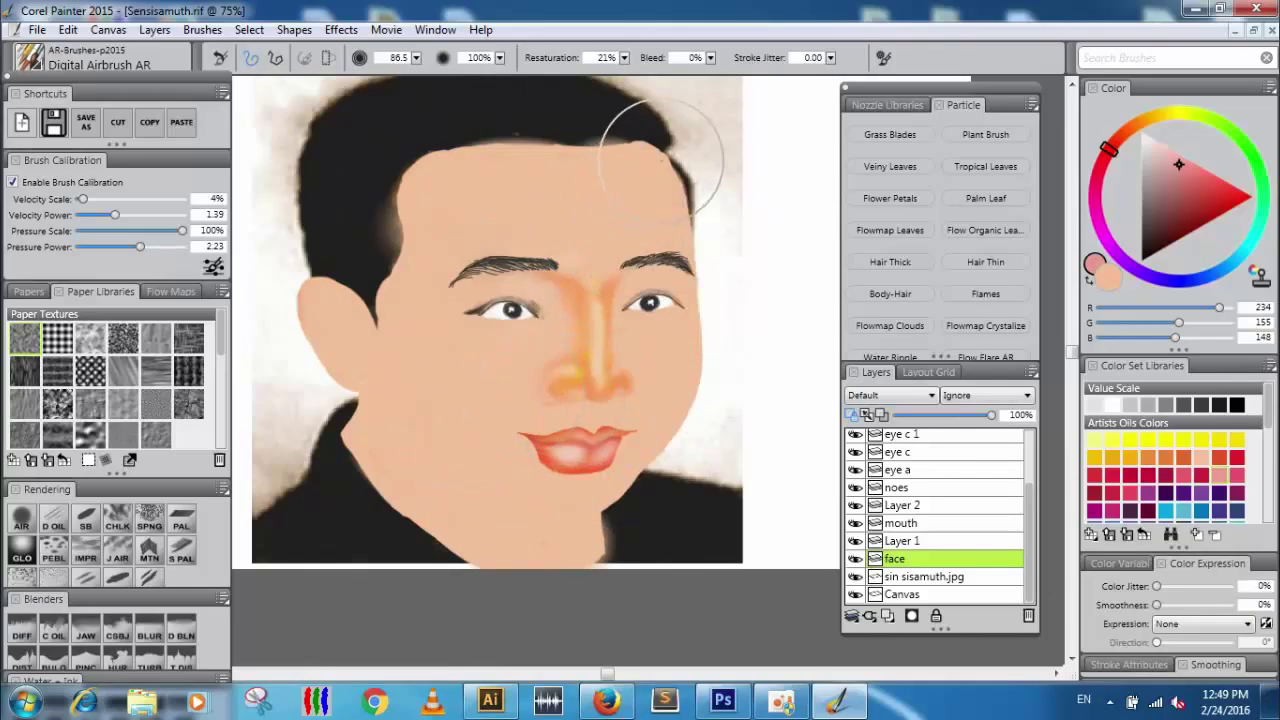
Try several peach, orange and pink swatches, and hide and show the face layer to compare it with the reference photo.
left_click(1206, 458)
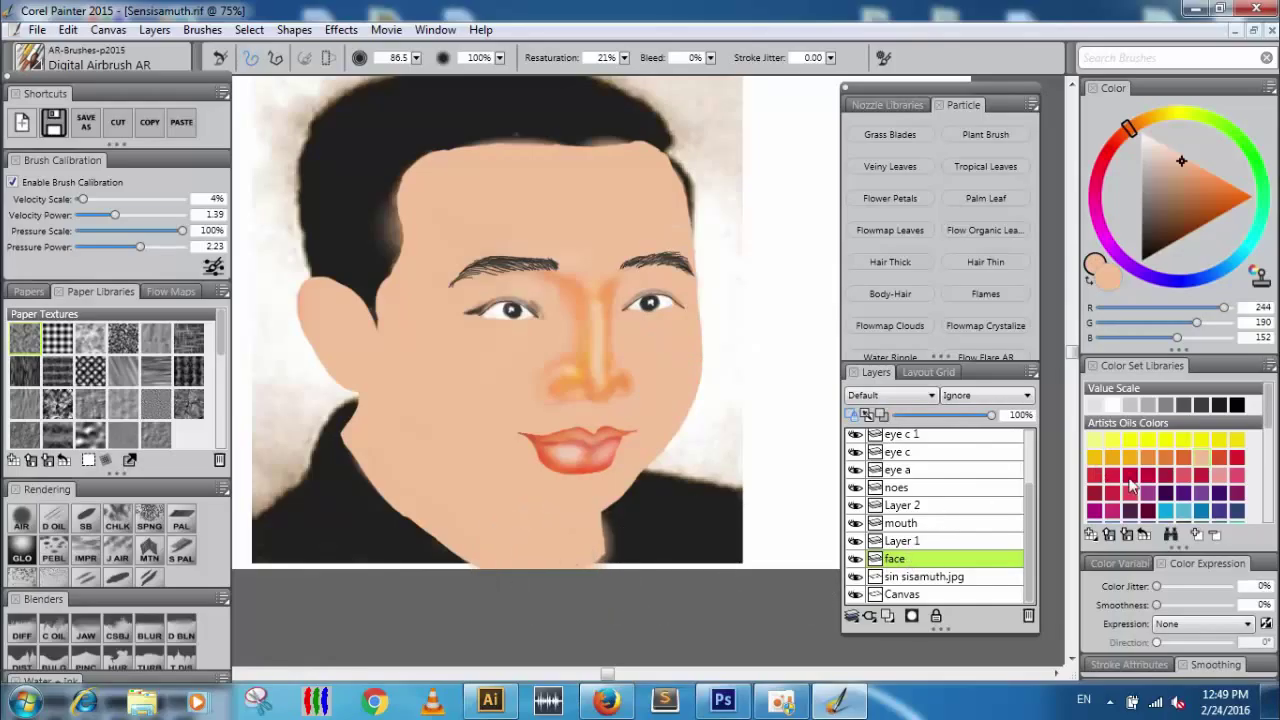
left_click(1220, 477)
left_click(1167, 458)
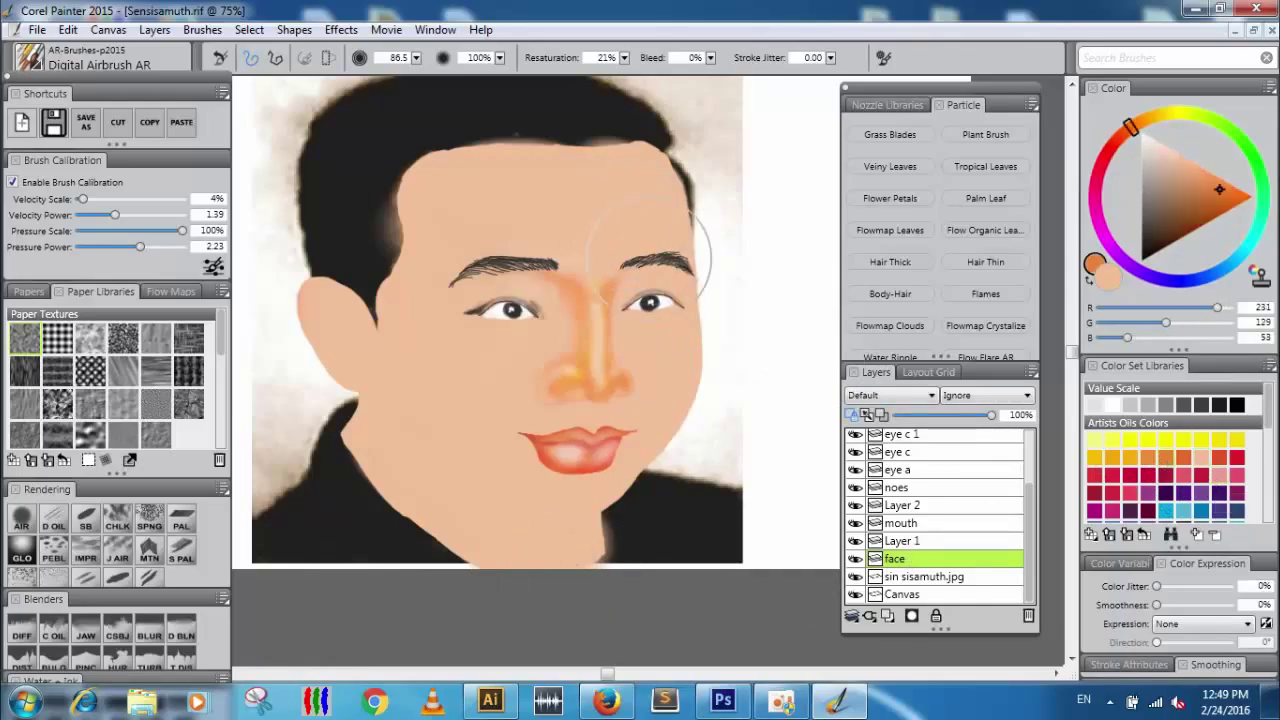
left_click(1139, 455)
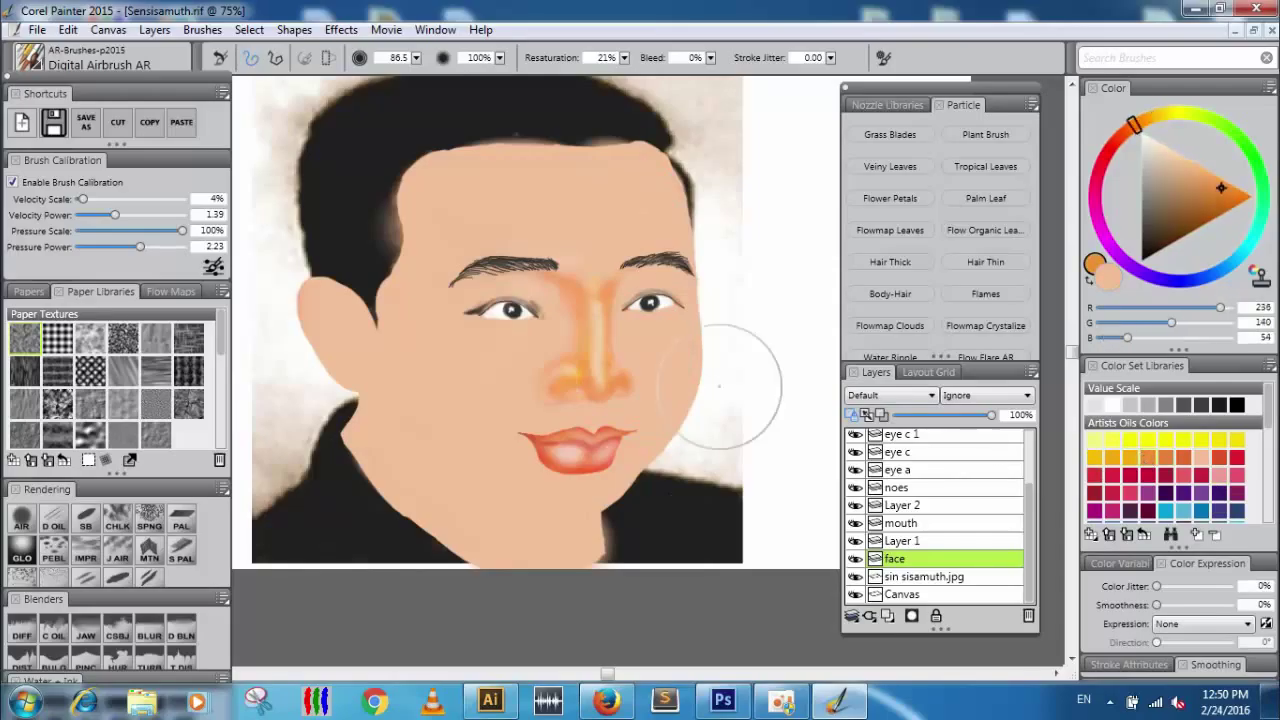
left_click(1185, 458)
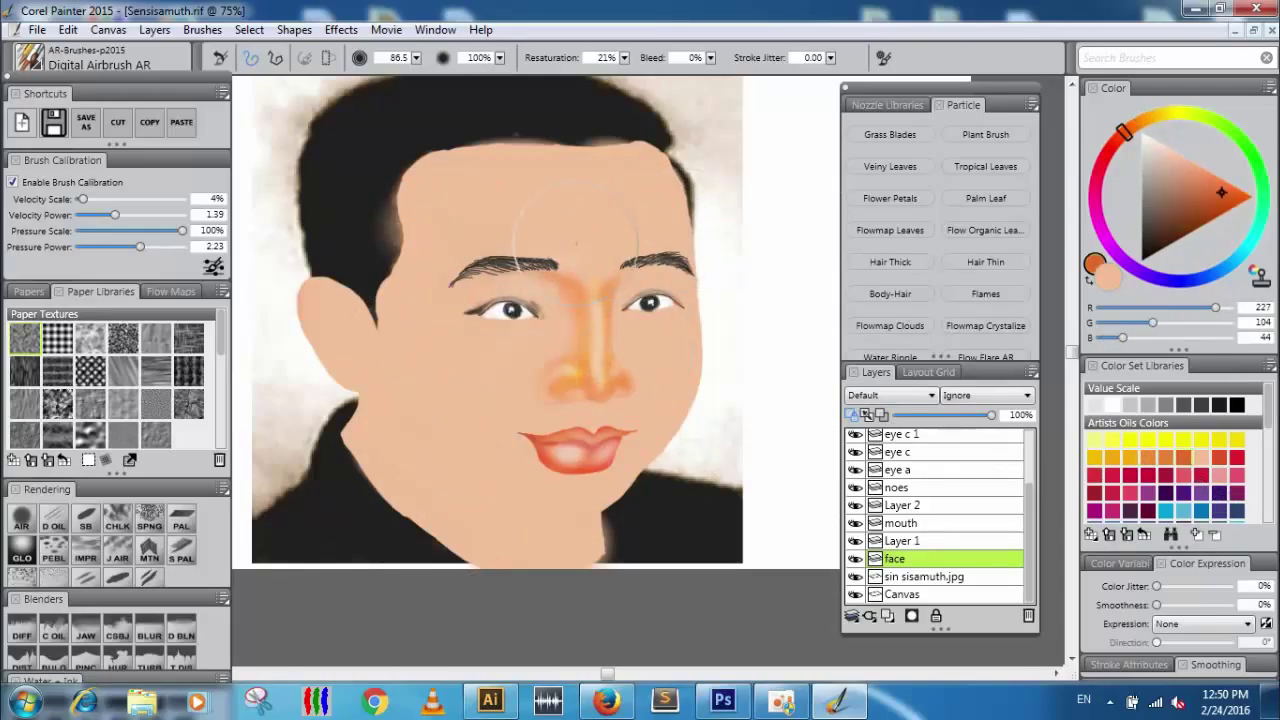
left_click(1163, 446)
left_click(855, 558)
left_click(855, 558)
left_click(1130, 505)
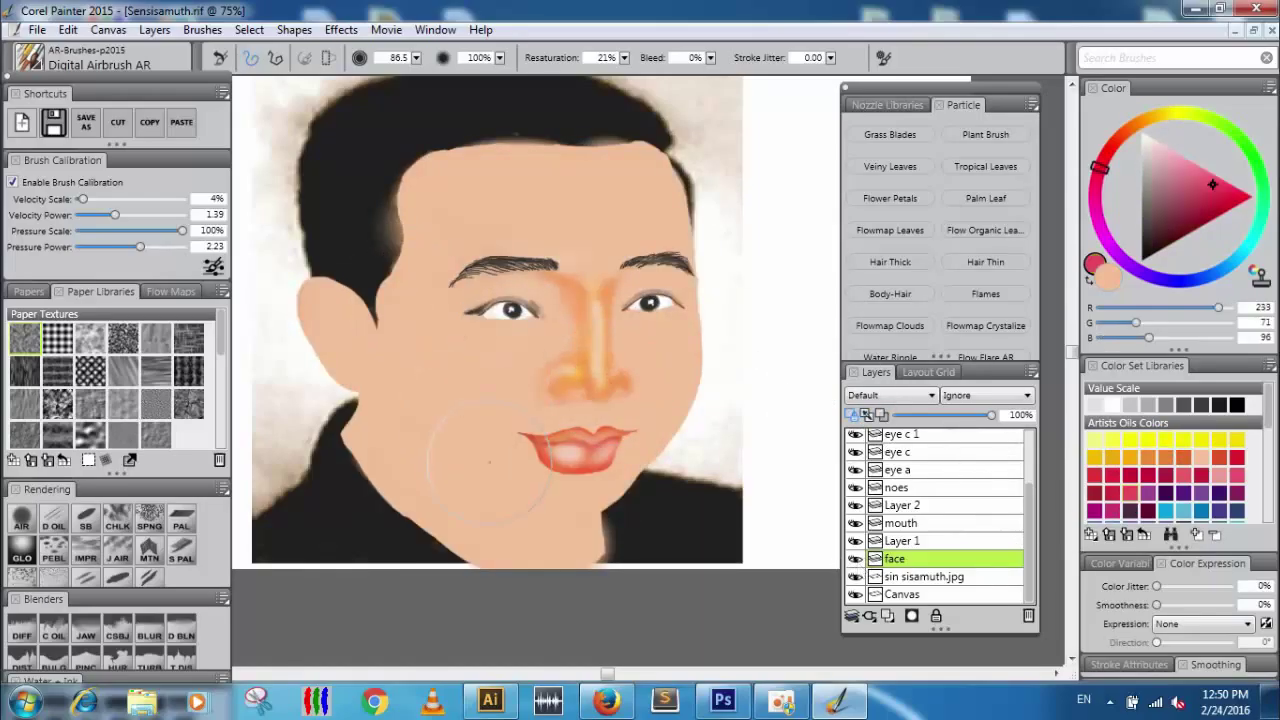
Make orange (R 227, G 104, B 44) the painting color by swapping it with the peach, and undo the test strokes.
left_click(1182, 459)
left_click(1090, 280)
left_click_drag(585, 193, 624, 206)
key("ctrl+z")
left_click_drag(705, 170, 690, 390)
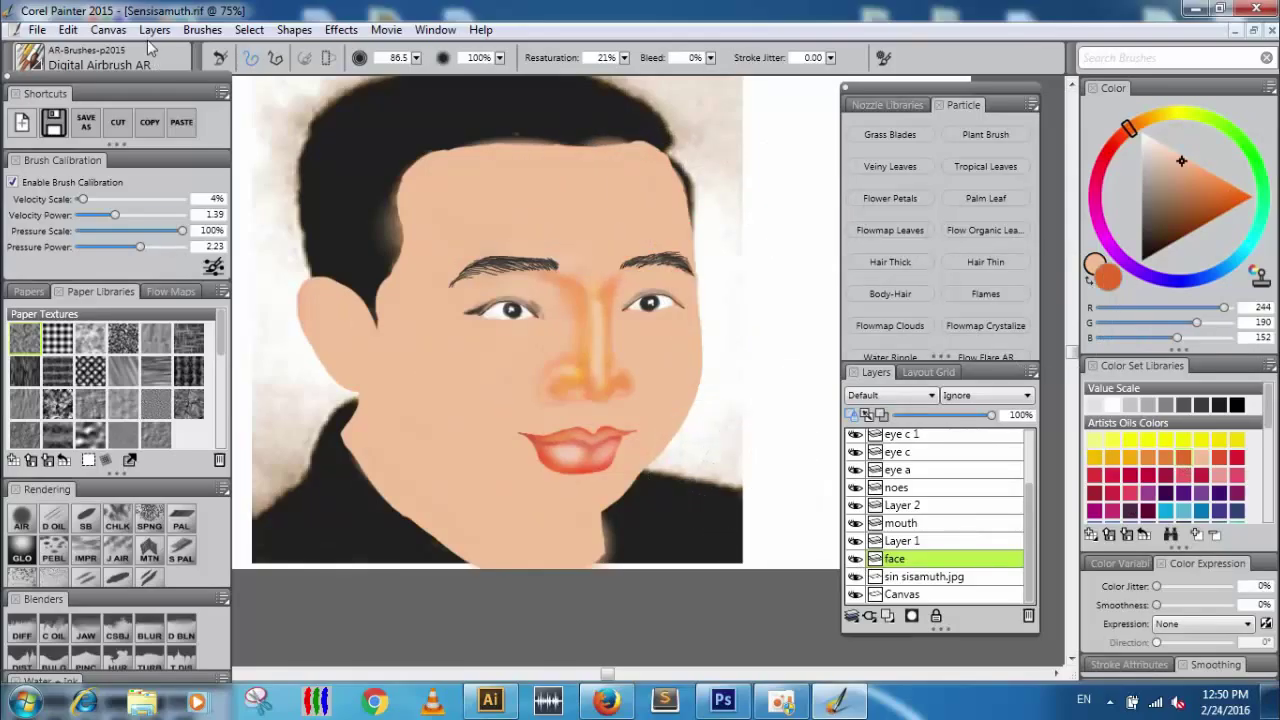
Set the brush opacity to 12% and shade the right edge of the forehead, cheek, jaw and neck in orange.
left_click_drag(499, 59, 503, 66)
mouse_move(744, 174)
left_mouse_down()
mouse_move(749, 309)
mouse_move(718, 501)
left_mouse_up()
left_click_drag(672, 123, 763, 346)
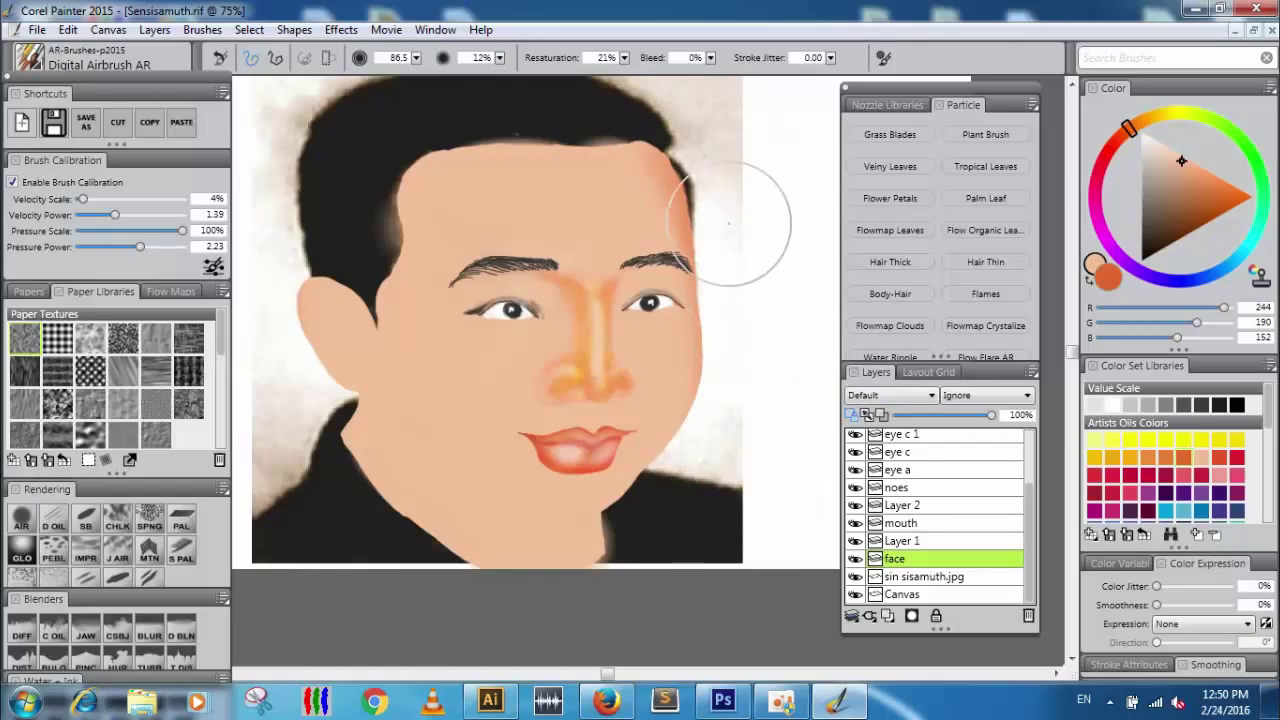
mouse_move(713, 290)
left_mouse_down()
mouse_move(779, 329)
mouse_move(732, 448)
mouse_move(584, 595)
mouse_move(785, 380)
mouse_move(670, 492)
left_mouse_up()
left_click_drag(768, 390, 729, 451)
left_click_drag(728, 394, 708, 516)
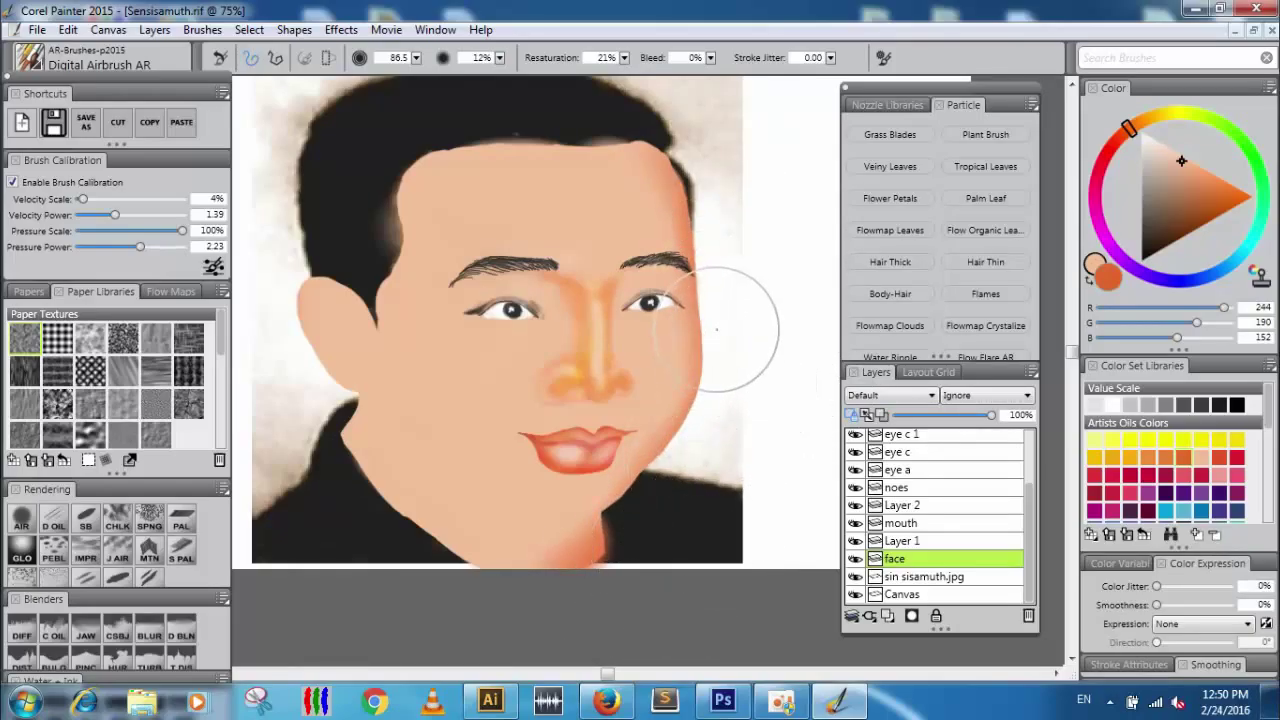
left_click_drag(720, 329, 658, 485)
Shade the ear, left neck edge and forehead hairline in orange, lowering the opacity to 6%, and undo the last stroke.
mouse_move(384, 142)
left_mouse_down()
mouse_move(353, 292)
mouse_move(297, 366)
left_mouse_up()
mouse_move(322, 470)
left_mouse_down()
mouse_move(357, 523)
mouse_move(480, 609)
mouse_move(337, 457)
mouse_move(297, 435)
mouse_move(306, 457)
mouse_move(429, 129)
mouse_move(729, 86)
mouse_move(533, 140)
mouse_move(771, 128)
mouse_move(694, 143)
mouse_move(400, 143)
mouse_move(582, 150)
mouse_move(433, 174)
mouse_move(626, 127)
mouse_move(426, 177)
left_mouse_up()
left_click(500, 58)
left_click(460, 70)
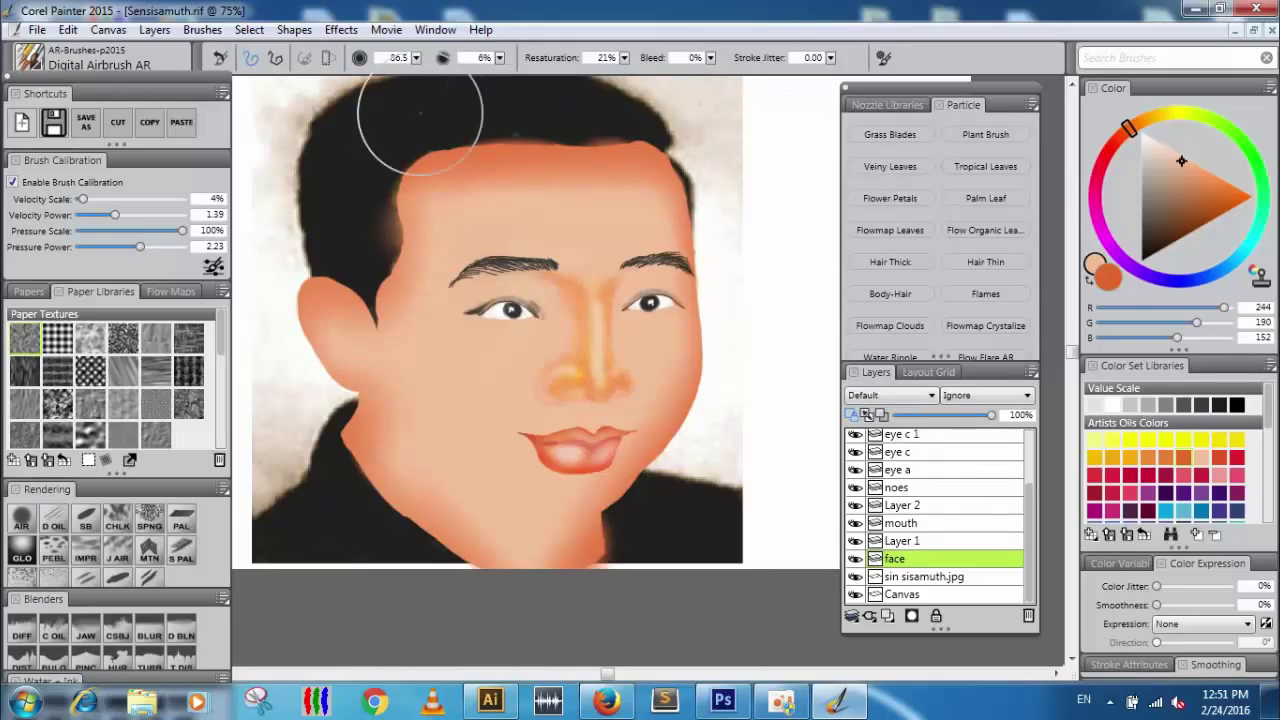
key("ctrl+z")
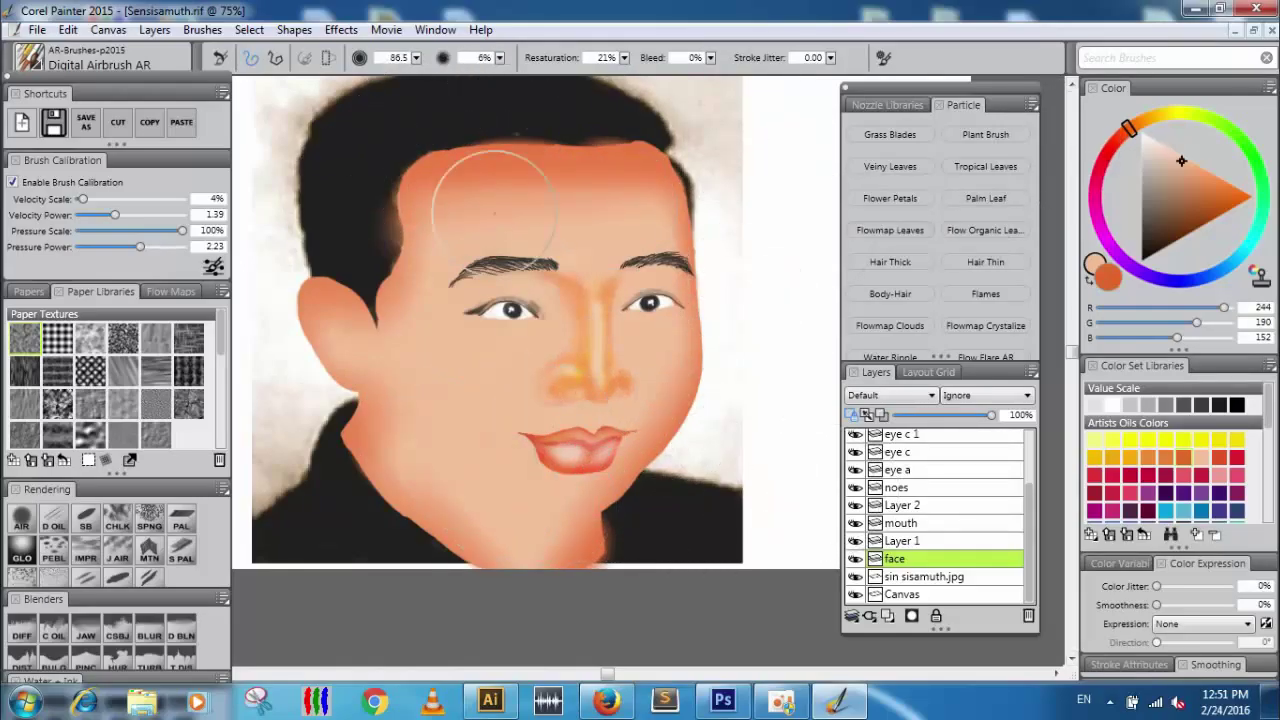
Shade the jawline and neck folds in orange with brush size 14.6 and 2% opacity.
left_click_drag(415, 60, 399, 67)
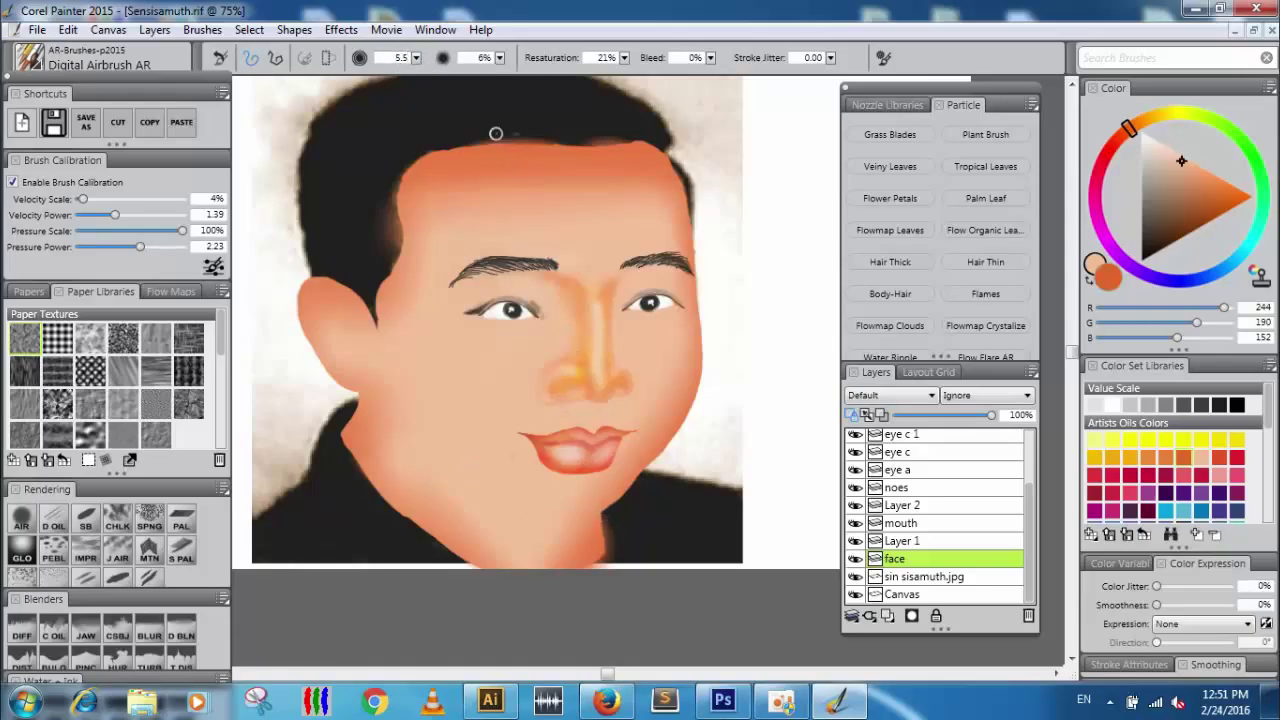
left_click_drag(415, 58, 435, 73)
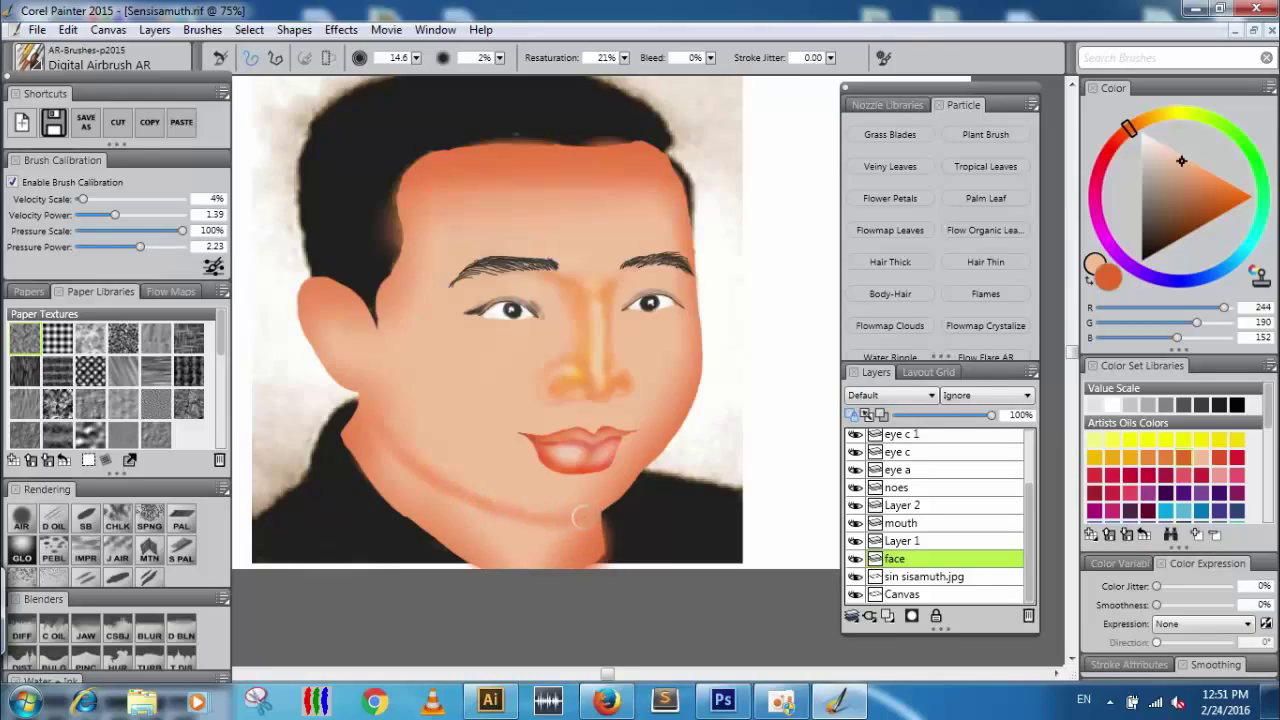
key("ctrl")
key("ctrl")
key("ctrl")
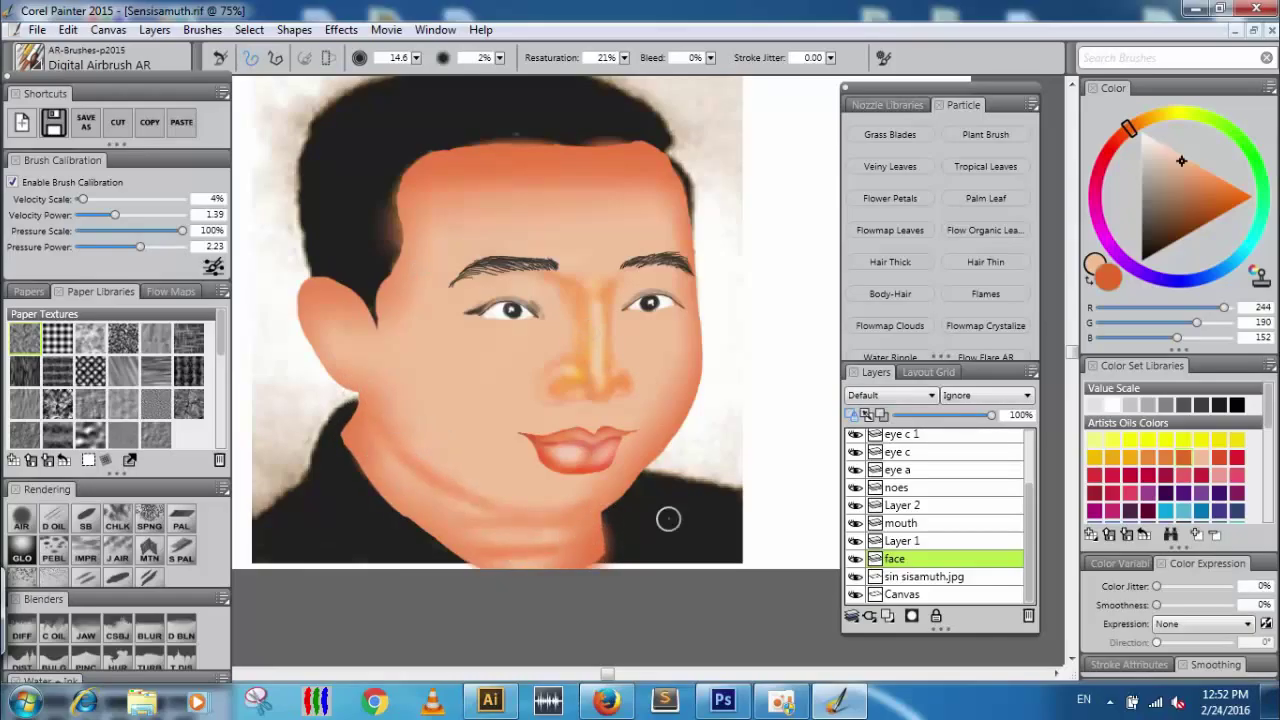
Choose near-white (R 245, G 234, B 227), swap it with the orange, and paint a soft highlight between the neck folds.
left_click(1150, 142)
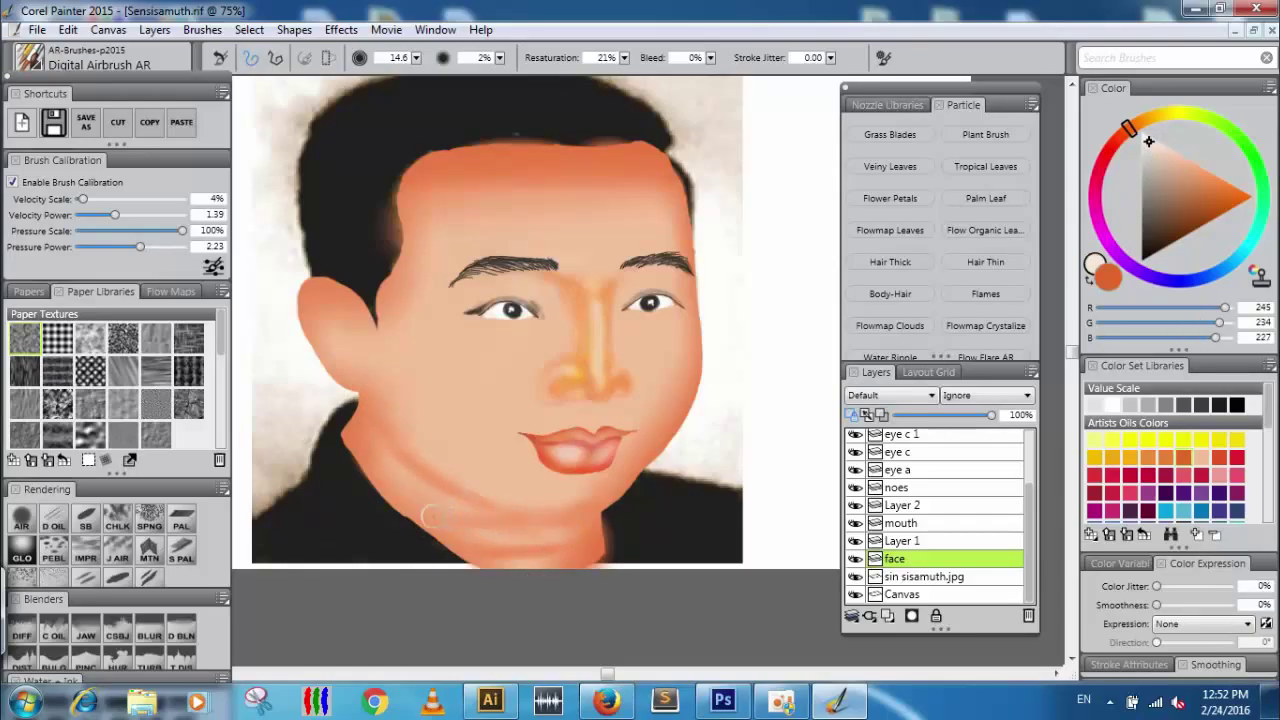
left_click(1091, 279)
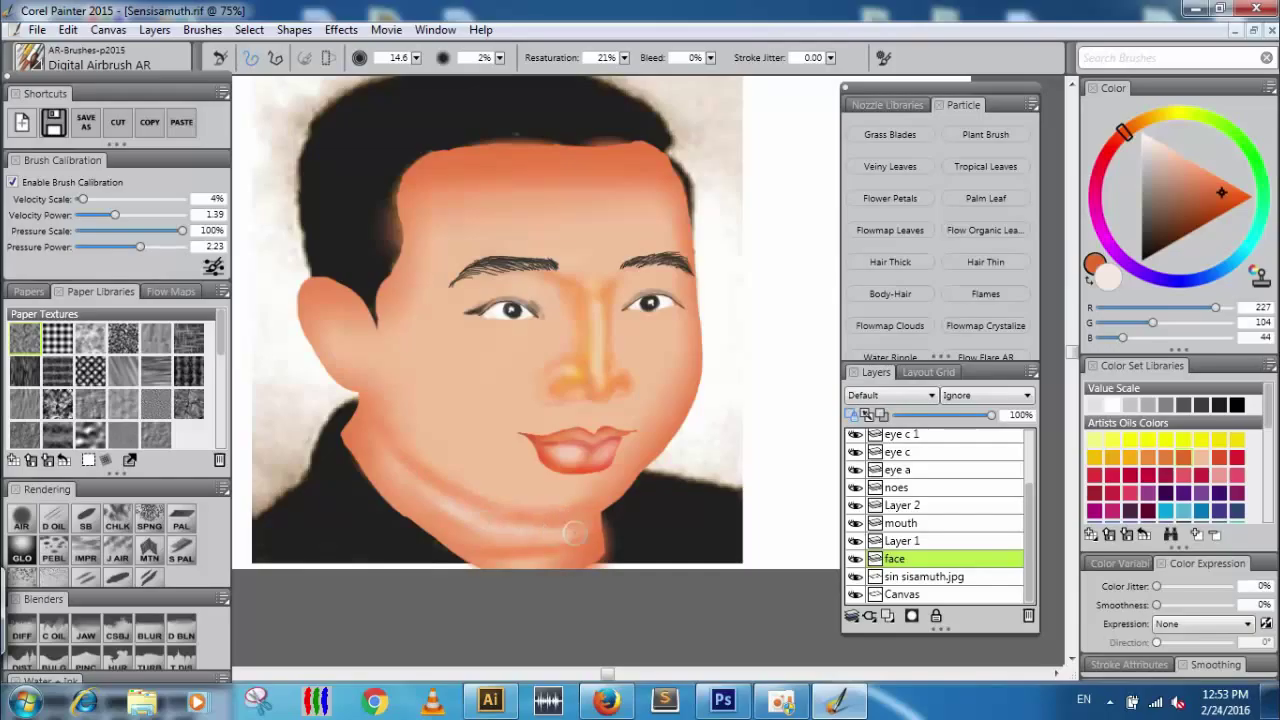
Make near-white (R 245, G 234, B 227) the main color in place of the orange for work around the jaw.
key("ctrl+plus")
key("ctrl+plus")
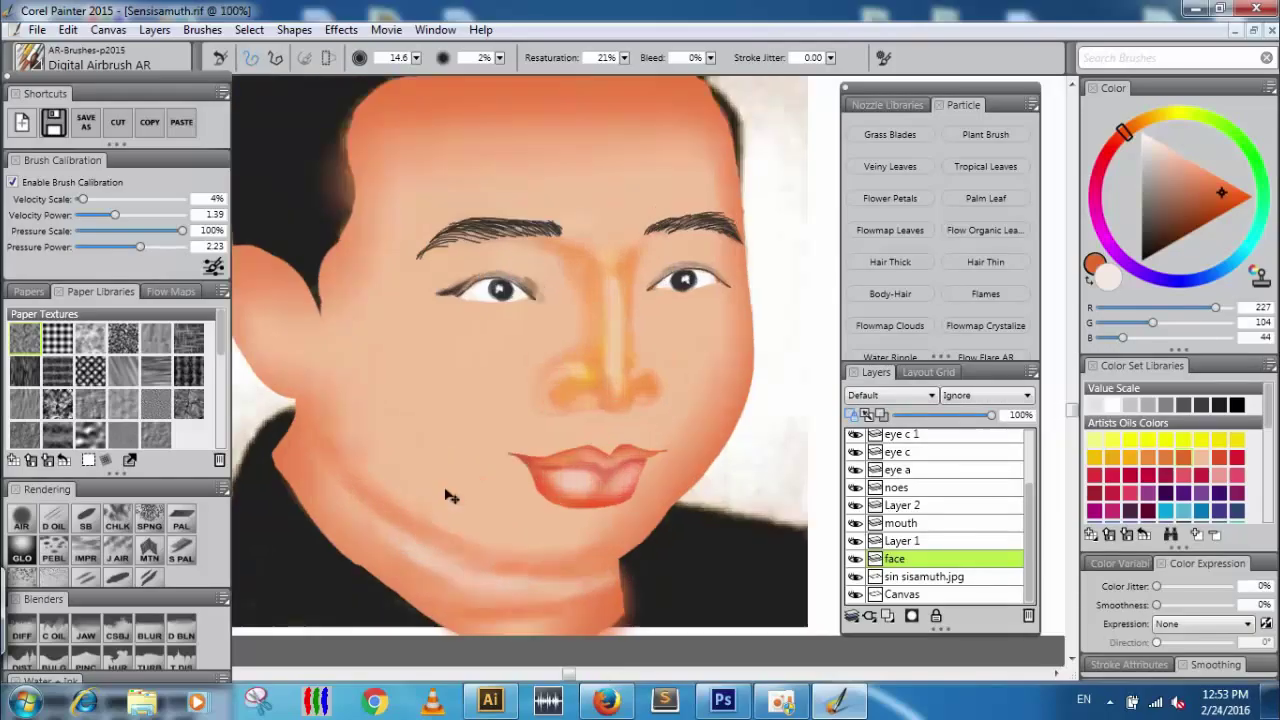
left_click_drag(602, 336, 632, 184)
left_click_drag(476, 284, 613, 281)
left_click_drag(604, 384, 506, 344)
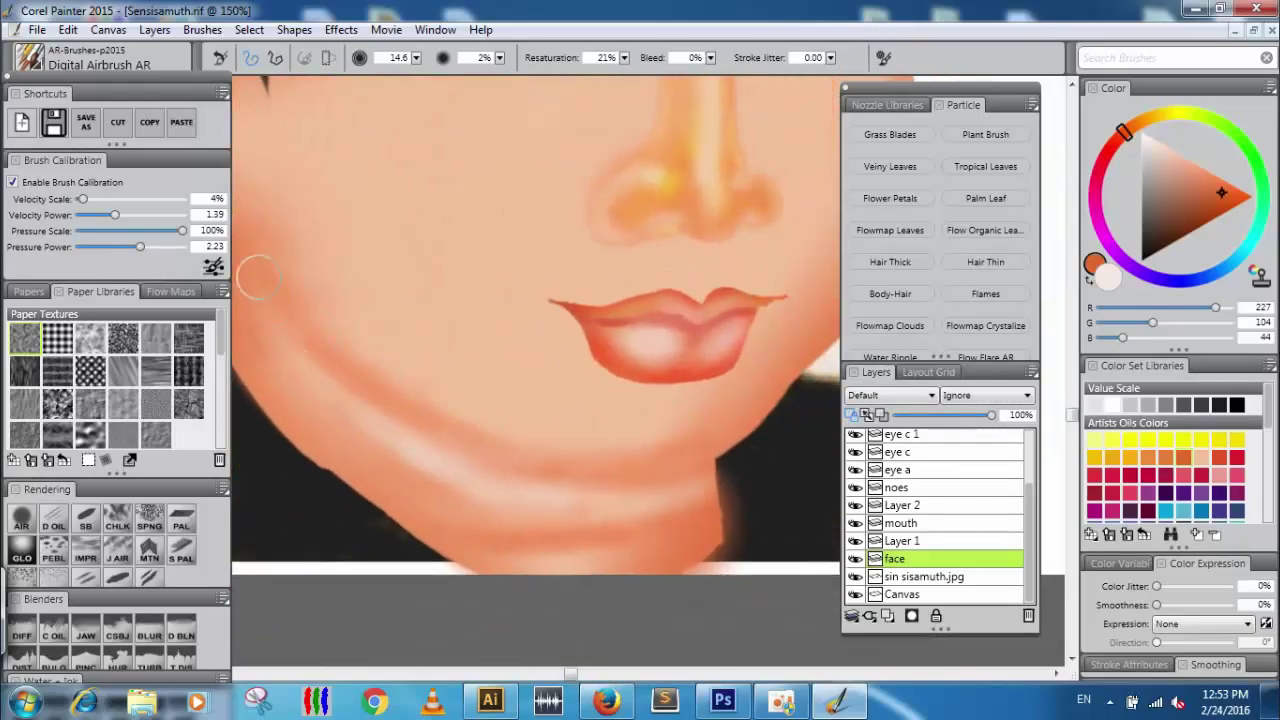
left_click(1094, 272)
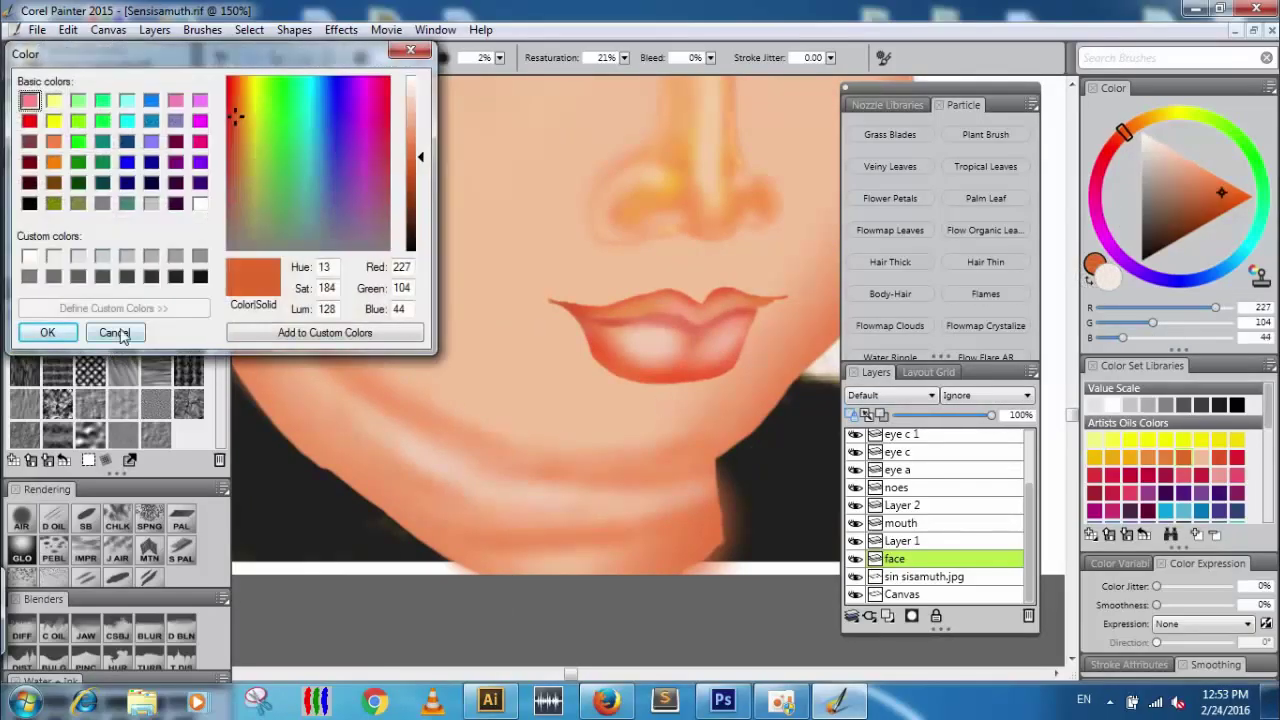
left_click(119, 335)
left_click(1092, 285)
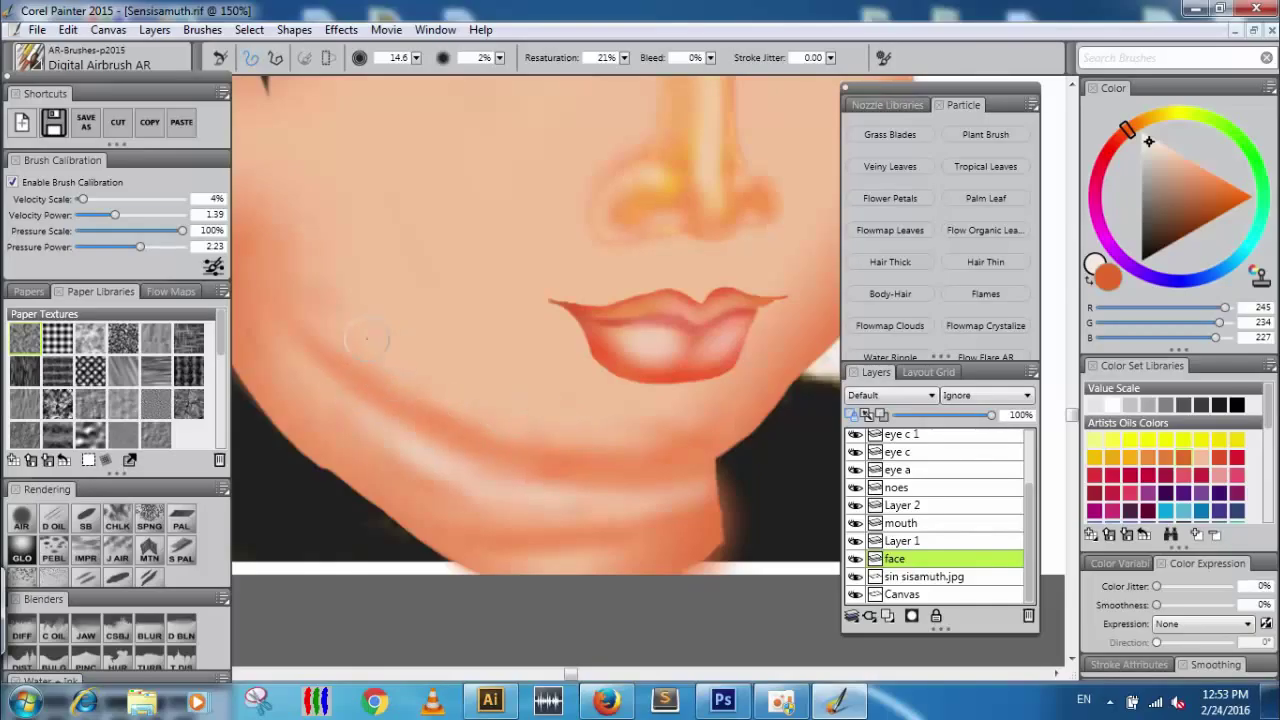
Set the airbrush to 1% opacity and size 25.5, and lightly soften the chin and jaw with near-white.
left_click(498, 58)
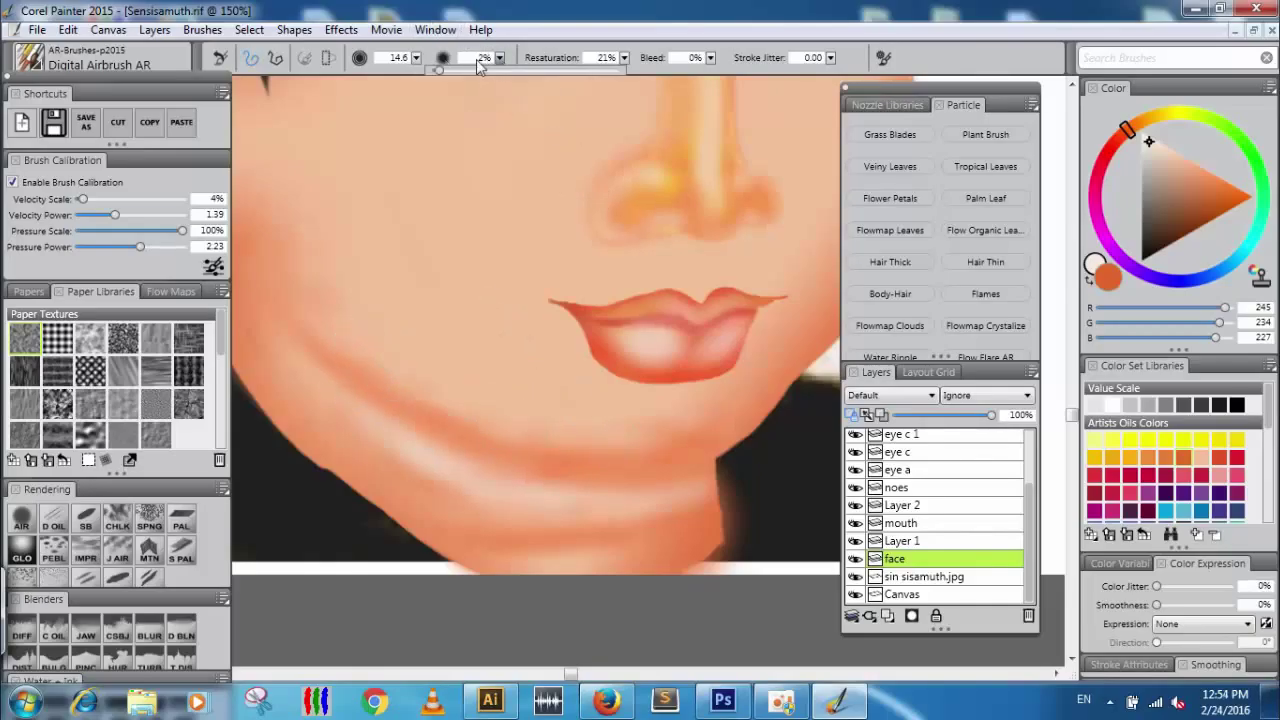
left_click(431, 71)
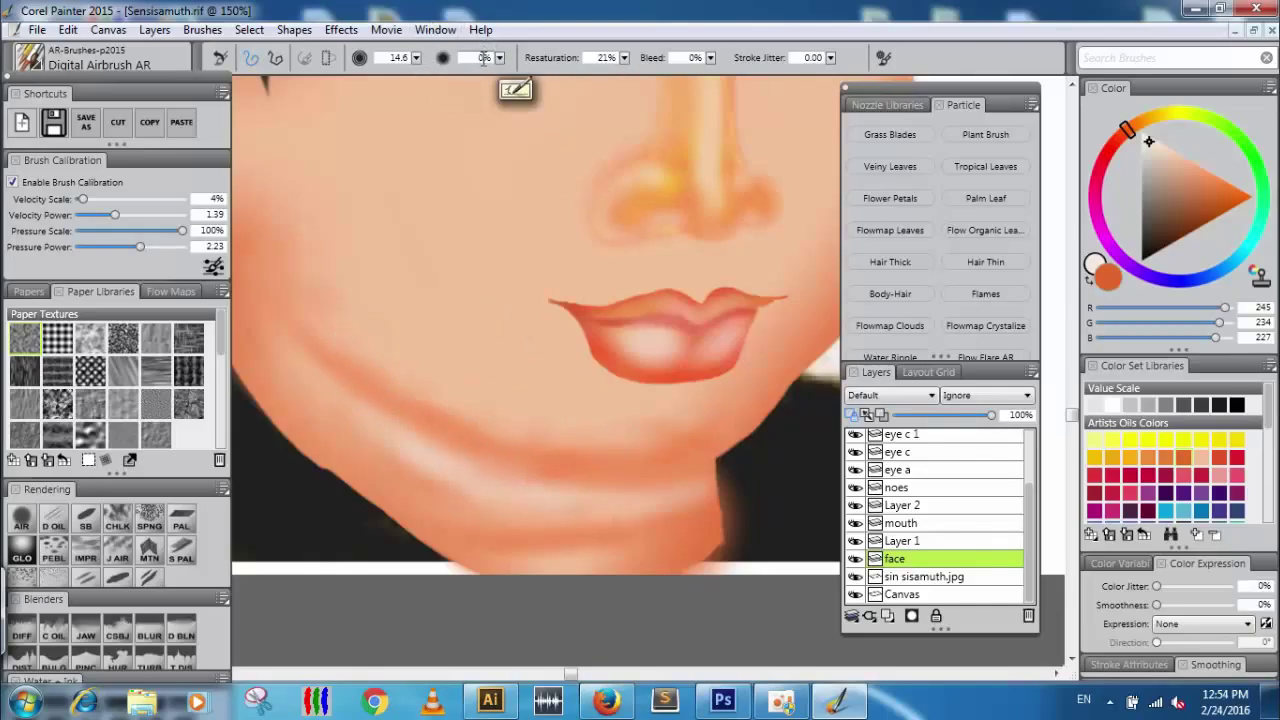
type("1")
left_click_drag(416, 57, 505, 78)
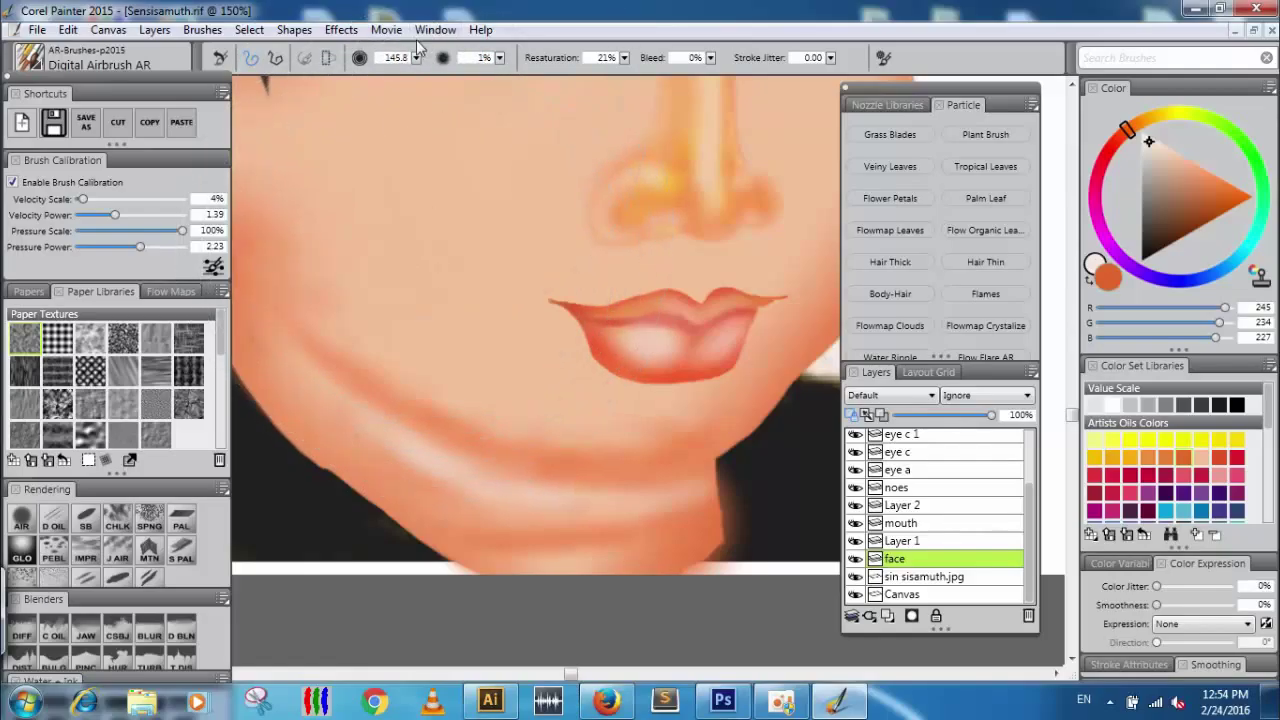
mouse_move(416, 57)
left_mouse_down()
mouse_move(400, 71)
mouse_move(433, 72)
left_mouse_up()
left_click(433, 72)
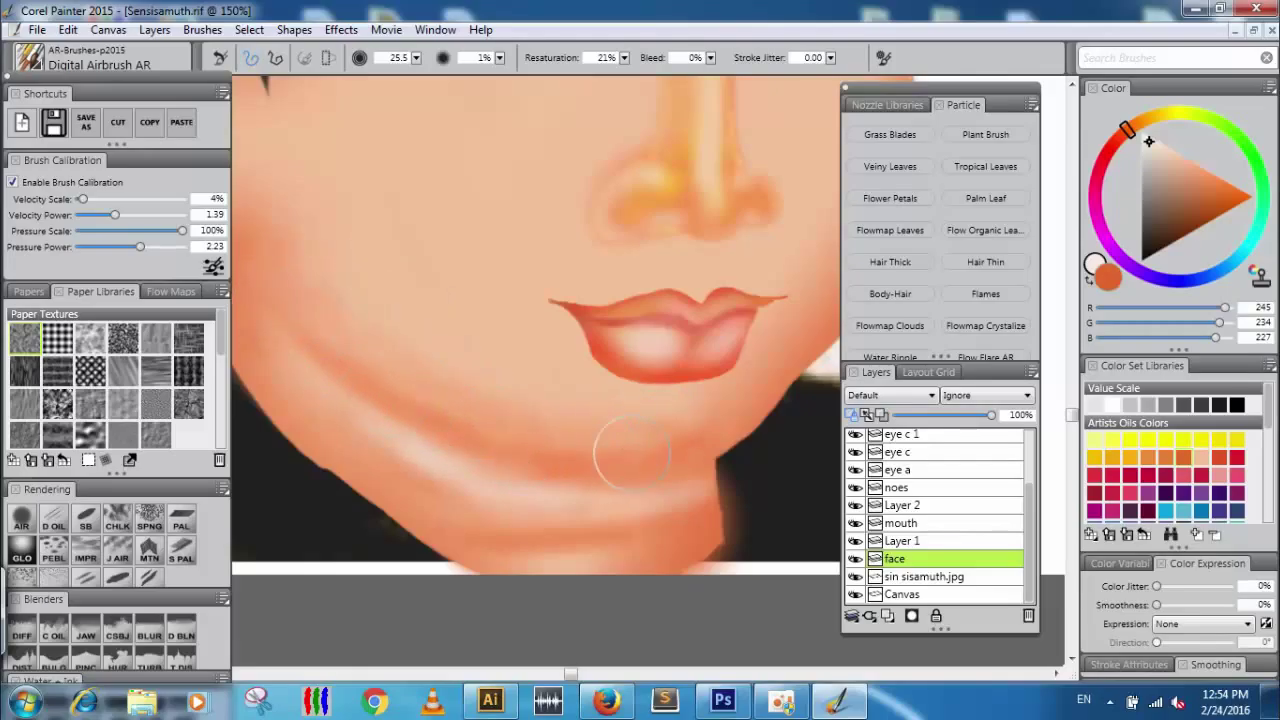
scroll(500, 387, "down", 4)
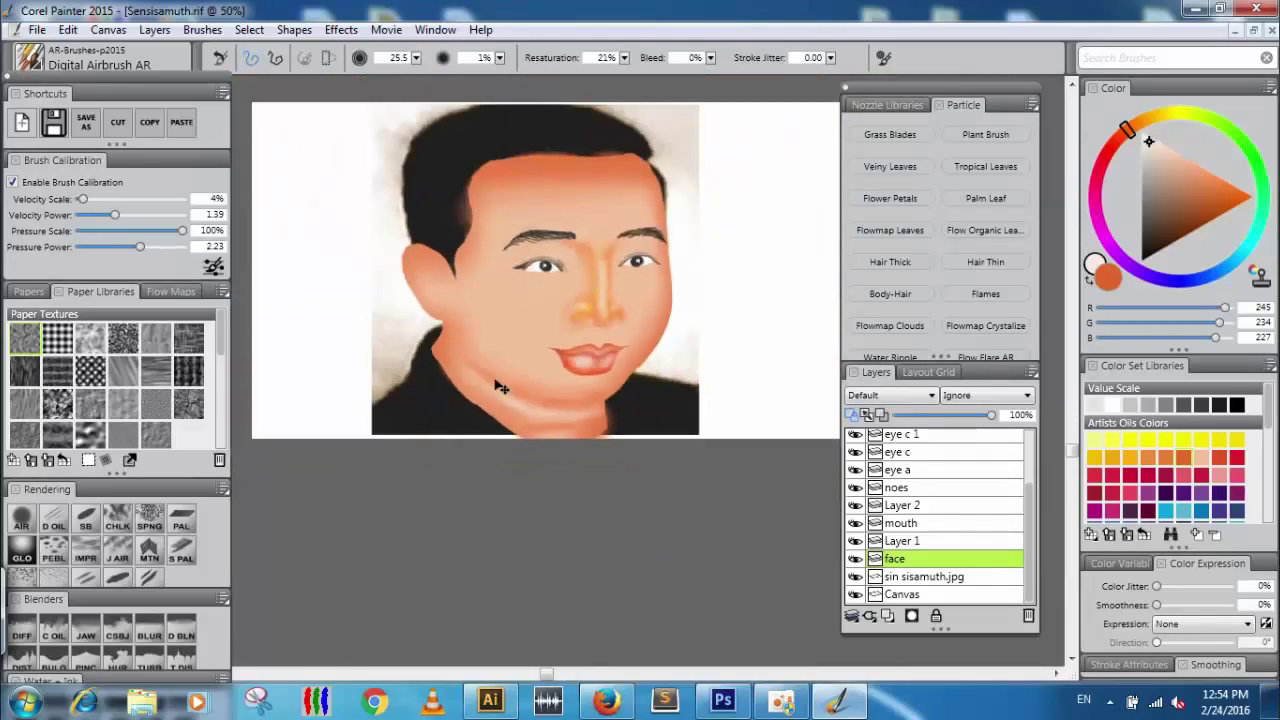
scroll(500, 387, "up", 4)
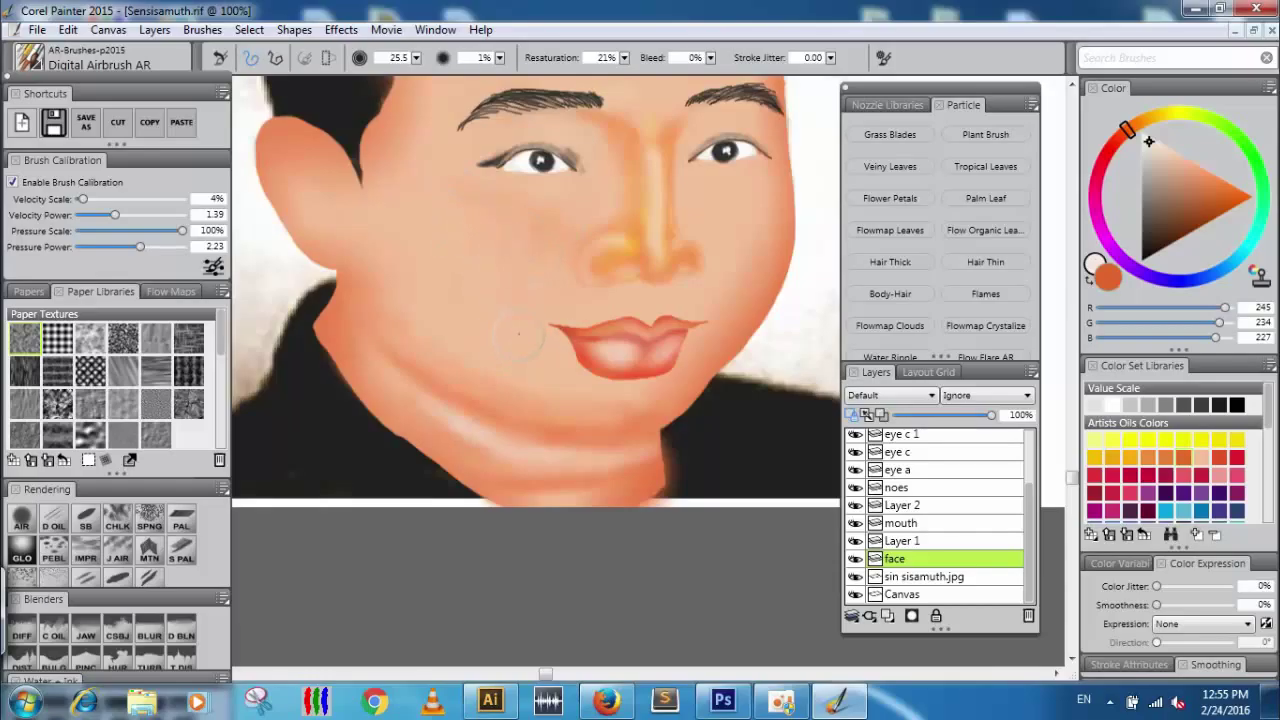
Set the brush size to 72.6, airbrush a soft highlight on the cheek beside the nose, and swap the two colors.
left_click_drag(416, 63, 465, 72)
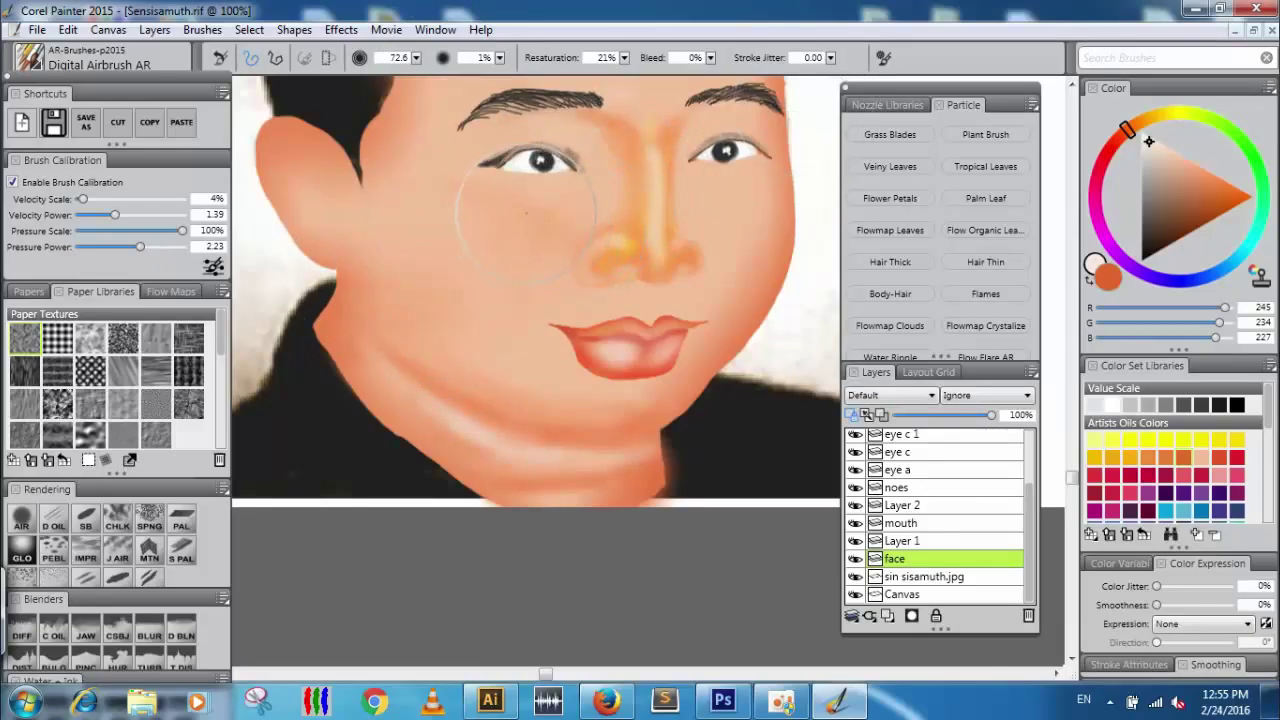
left_click_drag(723, 234, 649, 351)
left_click(1088, 282)
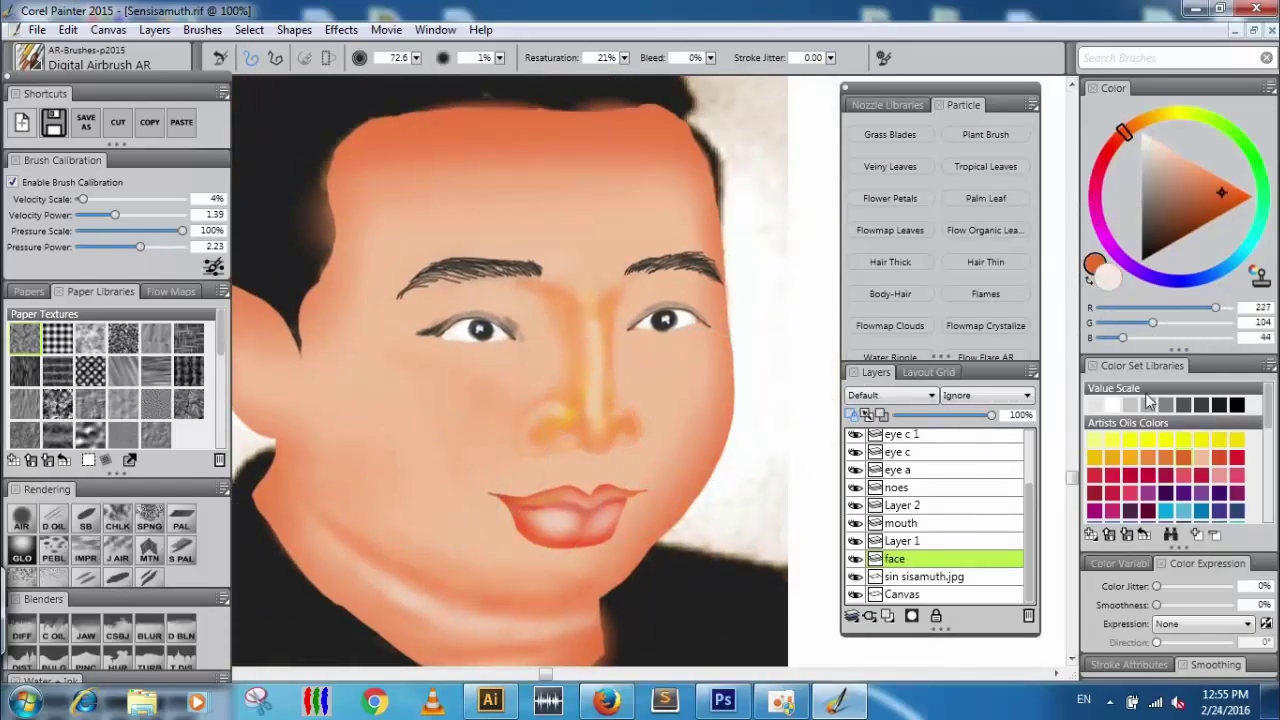
Choose peach (R 244, G 190, B 152) as the main color and orange (R 231, G 129, B 53) as the additional color.
left_click(1203, 461)
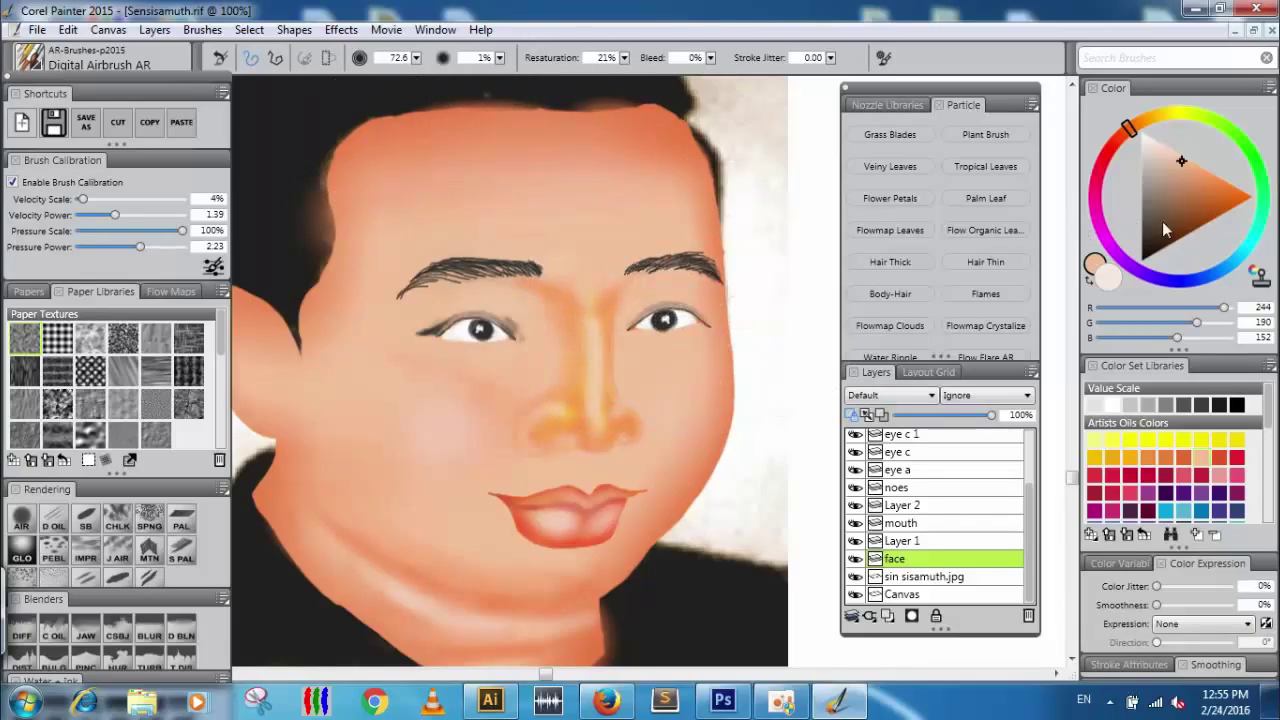
left_click(1090, 281)
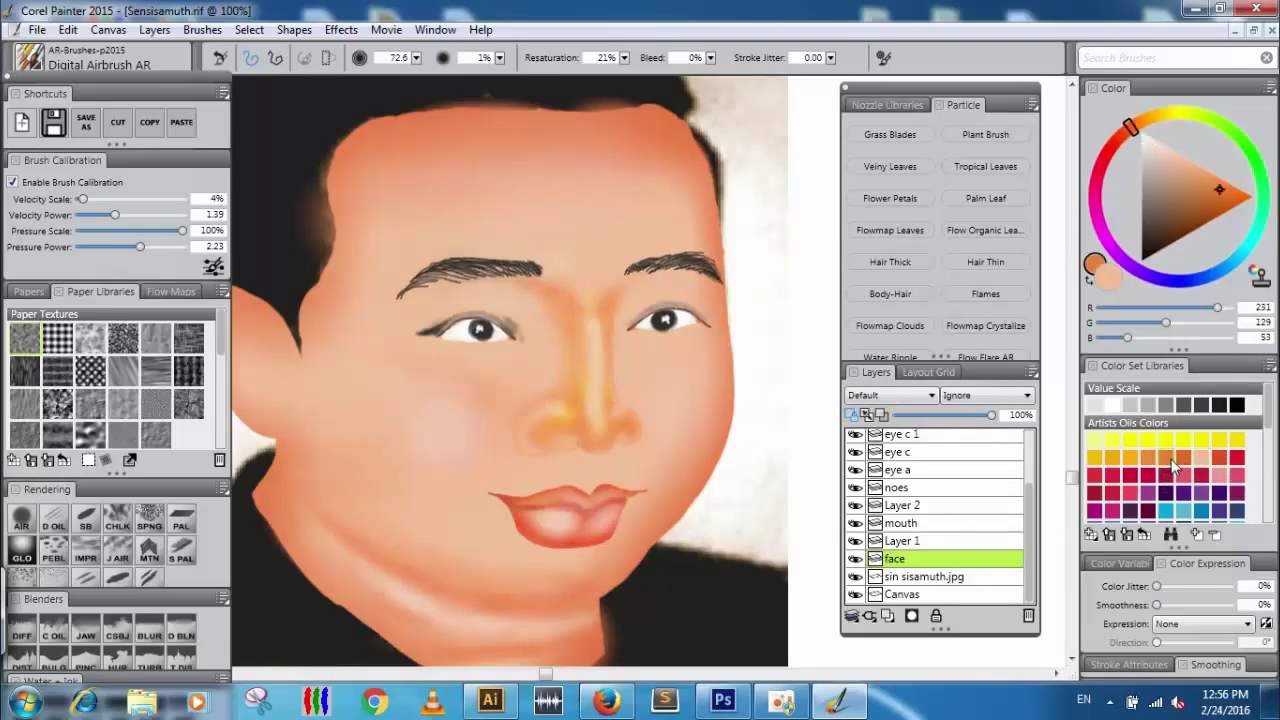
left_click(1093, 289)
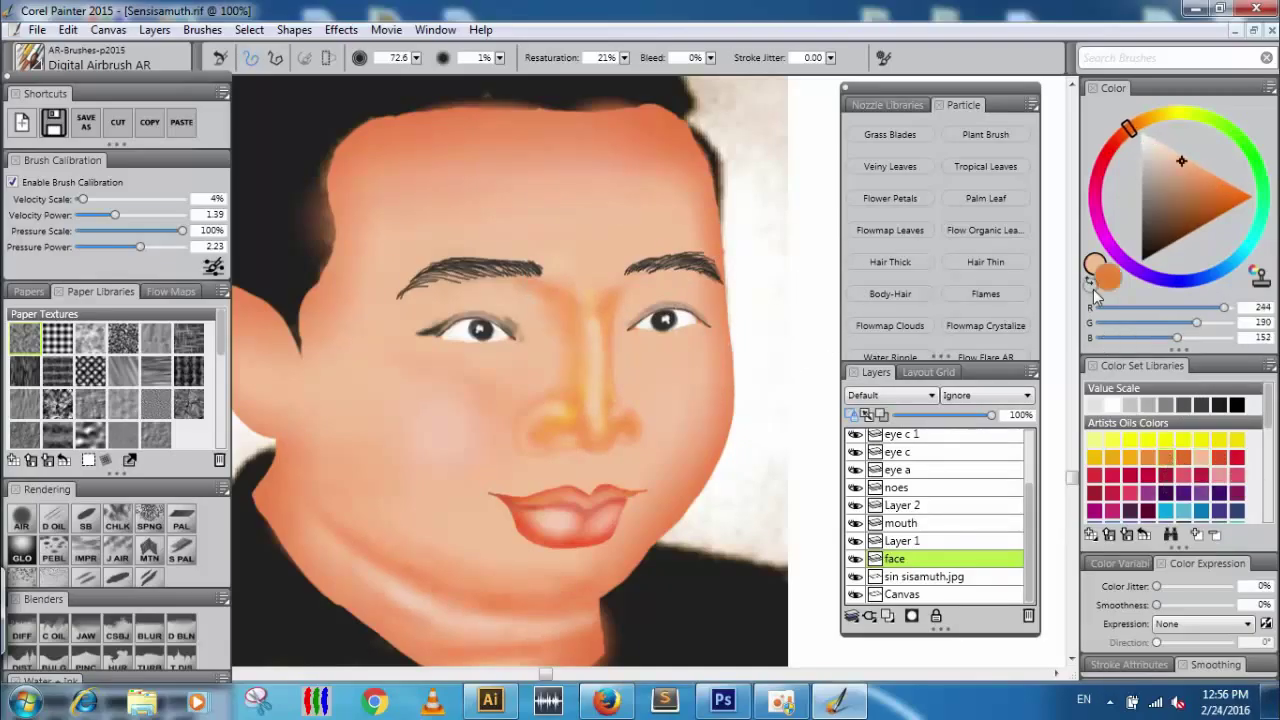
On the noes layer, airbrush over the nose with peach, orange (R 231, G 129, B 53) and pink (R 234, G 155, B 148).
left_click(910, 488)
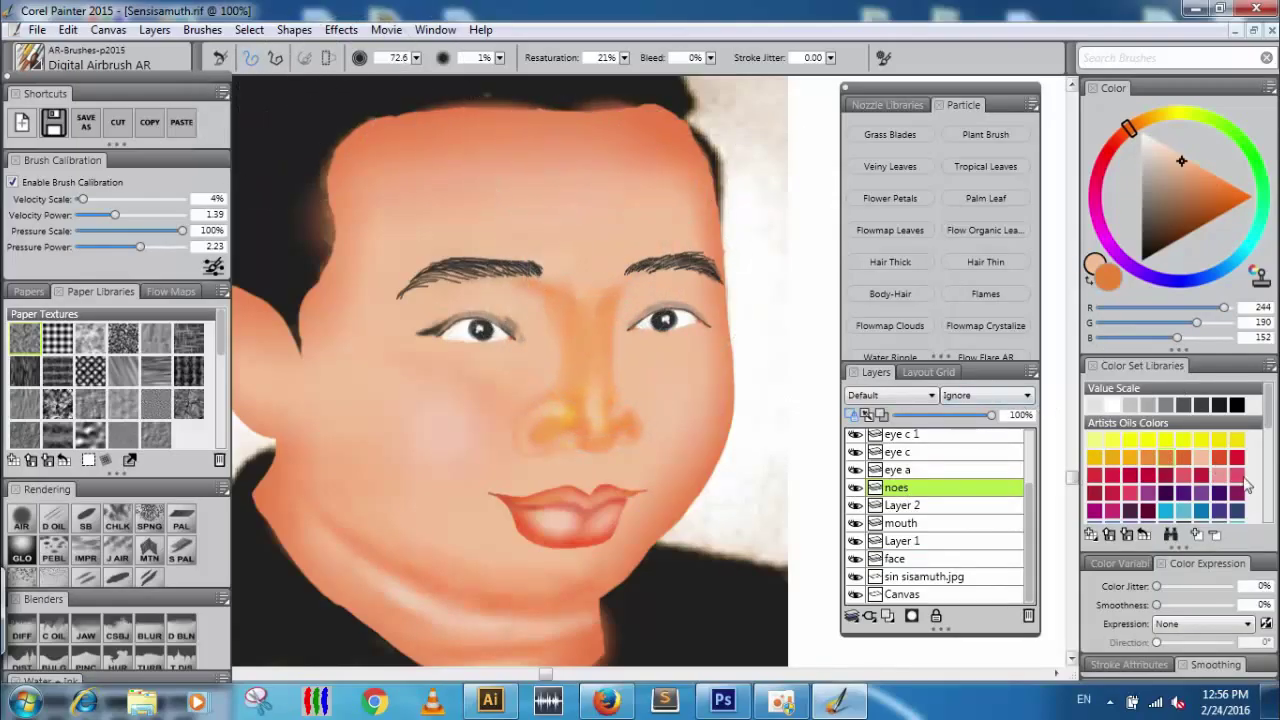
left_click(1166, 456)
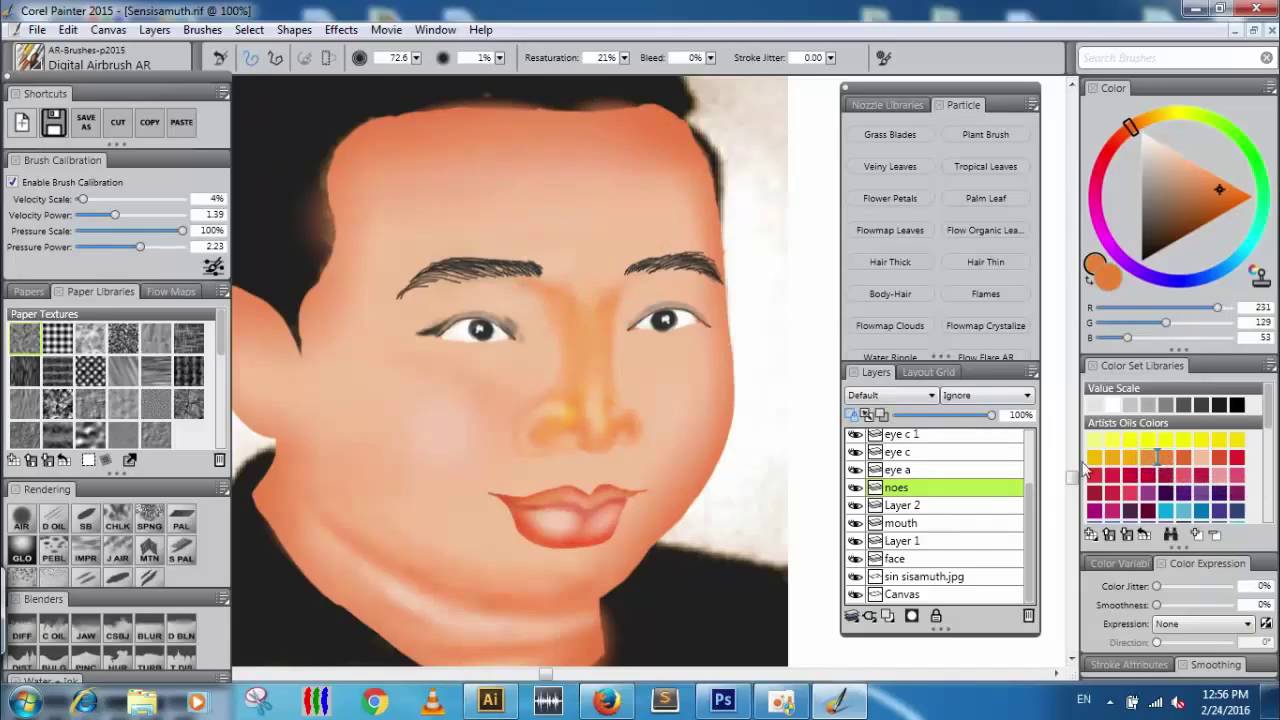
scroll(1160, 460, "down", 2)
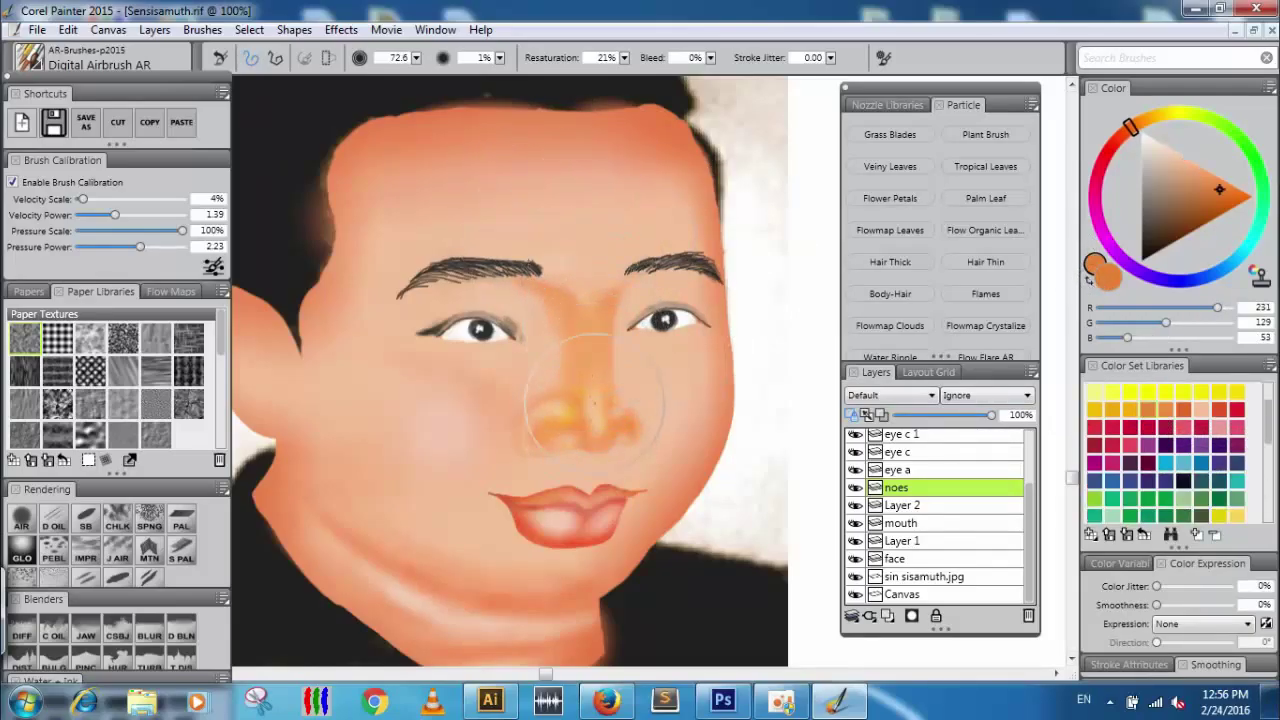
left_click(1221, 430)
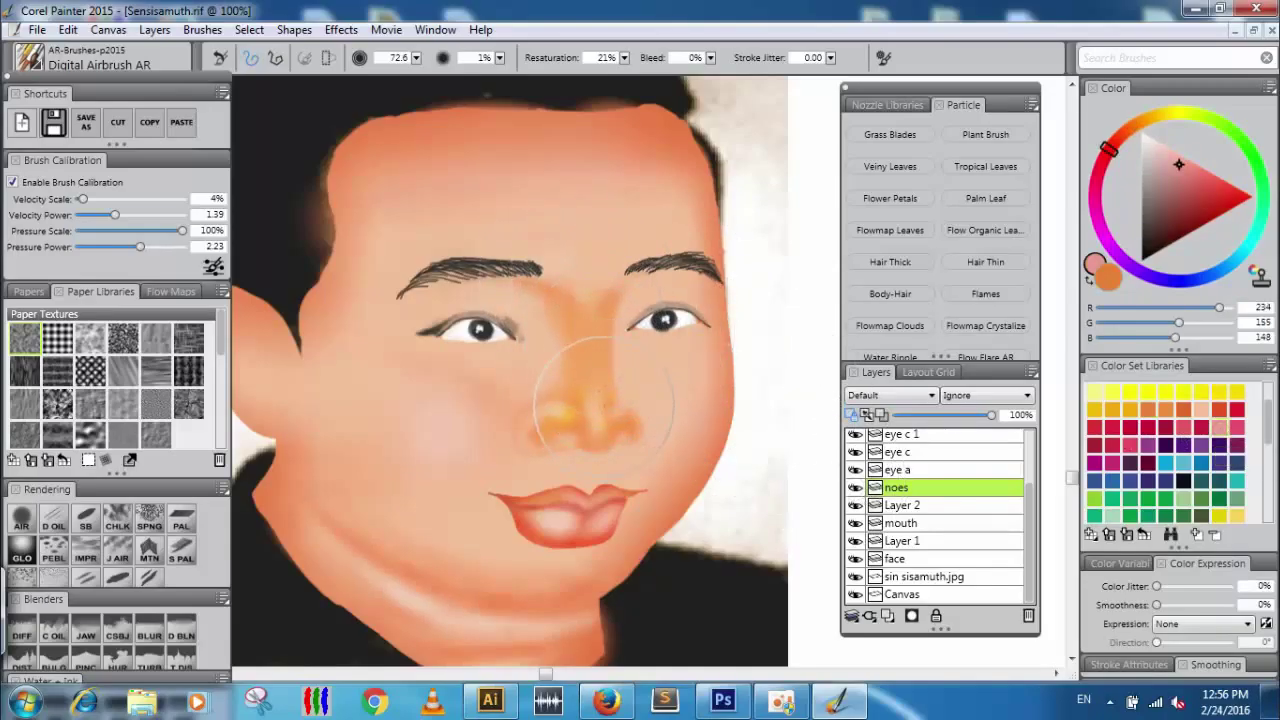
left_click(1201, 411)
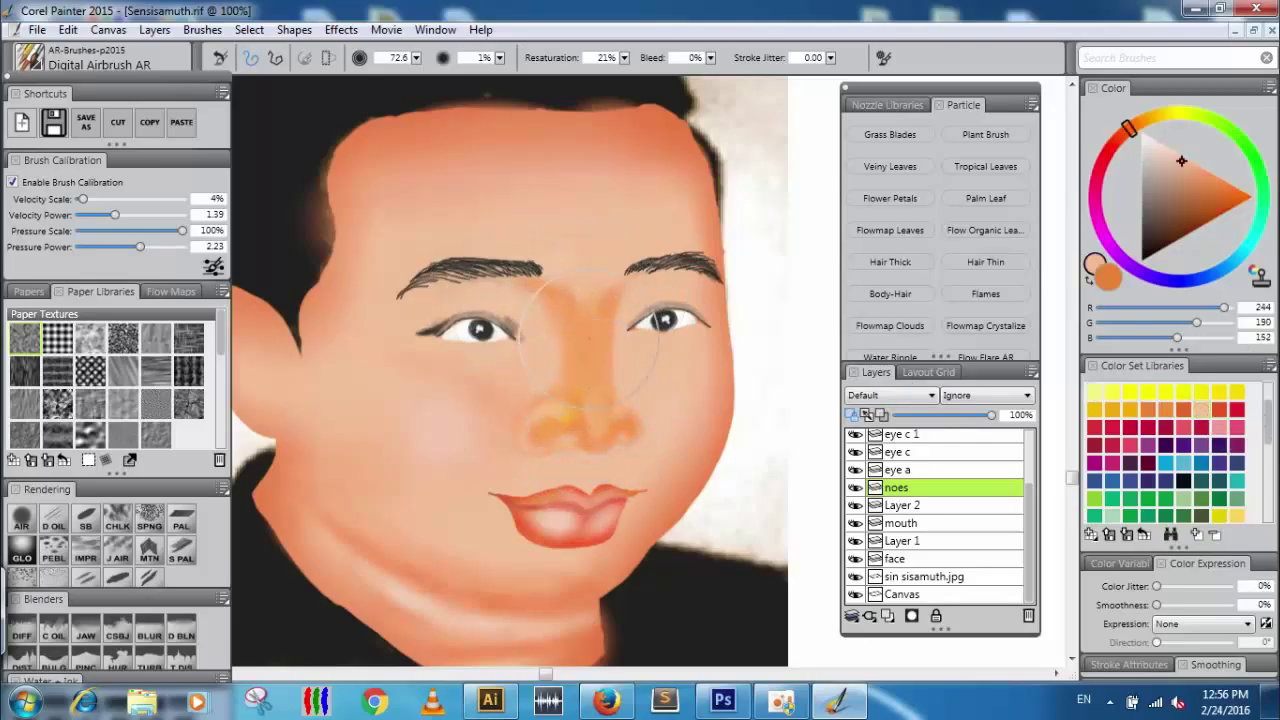
left_click(1131, 411)
left_click(1132, 393)
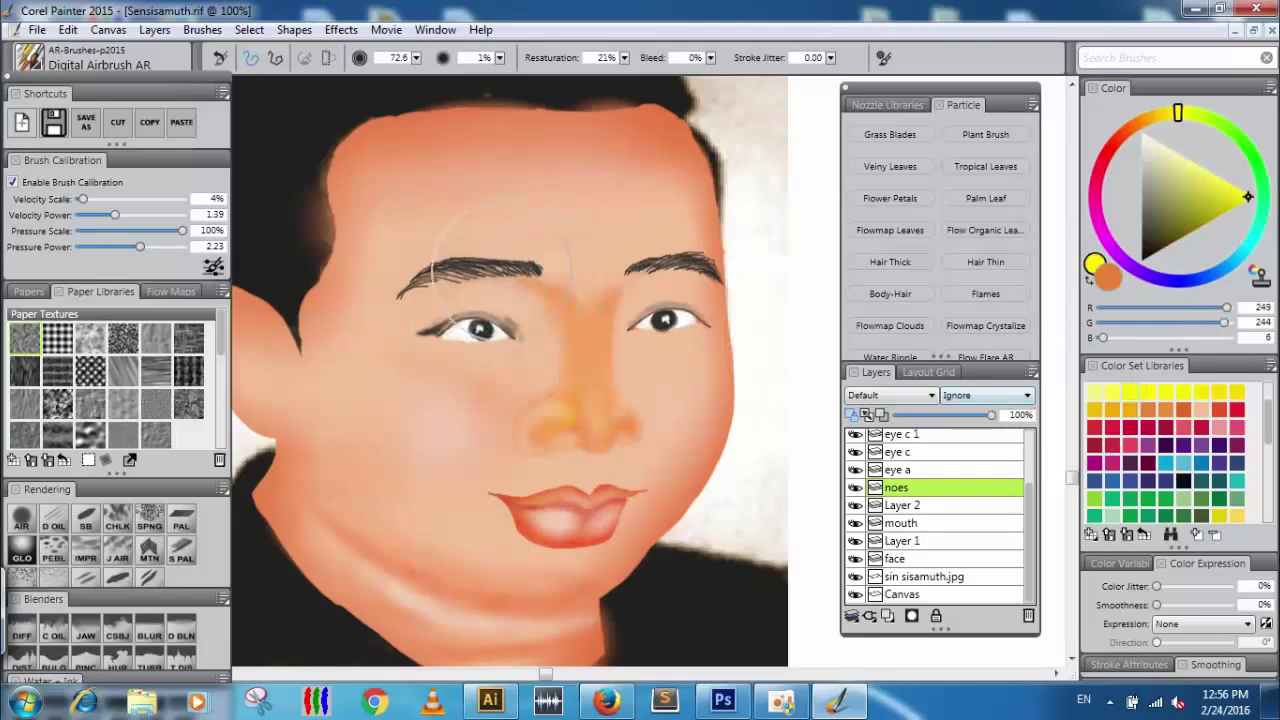
left_click(1247, 484)
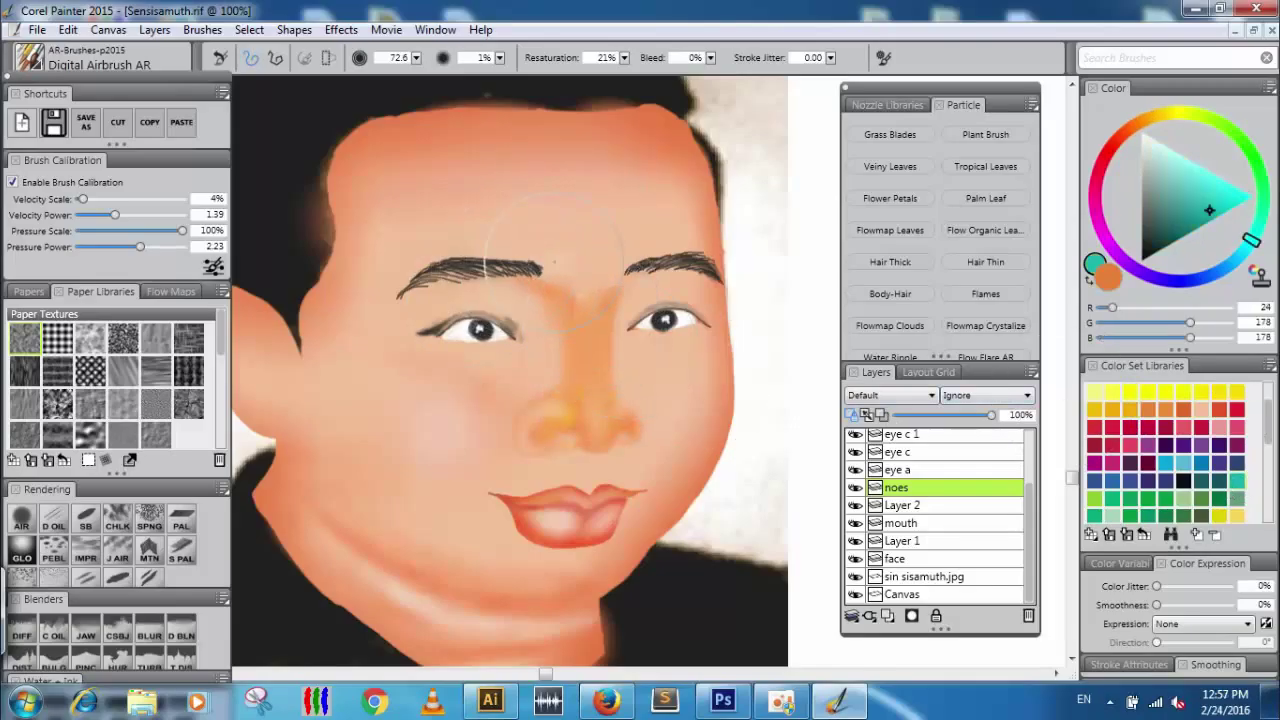
left_click(1203, 411)
Set the opacity to 49%, try a peach stroke down the nose bridge, undo it, and switch to orange.
mouse_move(500, 60)
left_mouse_down()
mouse_move(538, 62)
mouse_move(525, 65)
left_mouse_up()
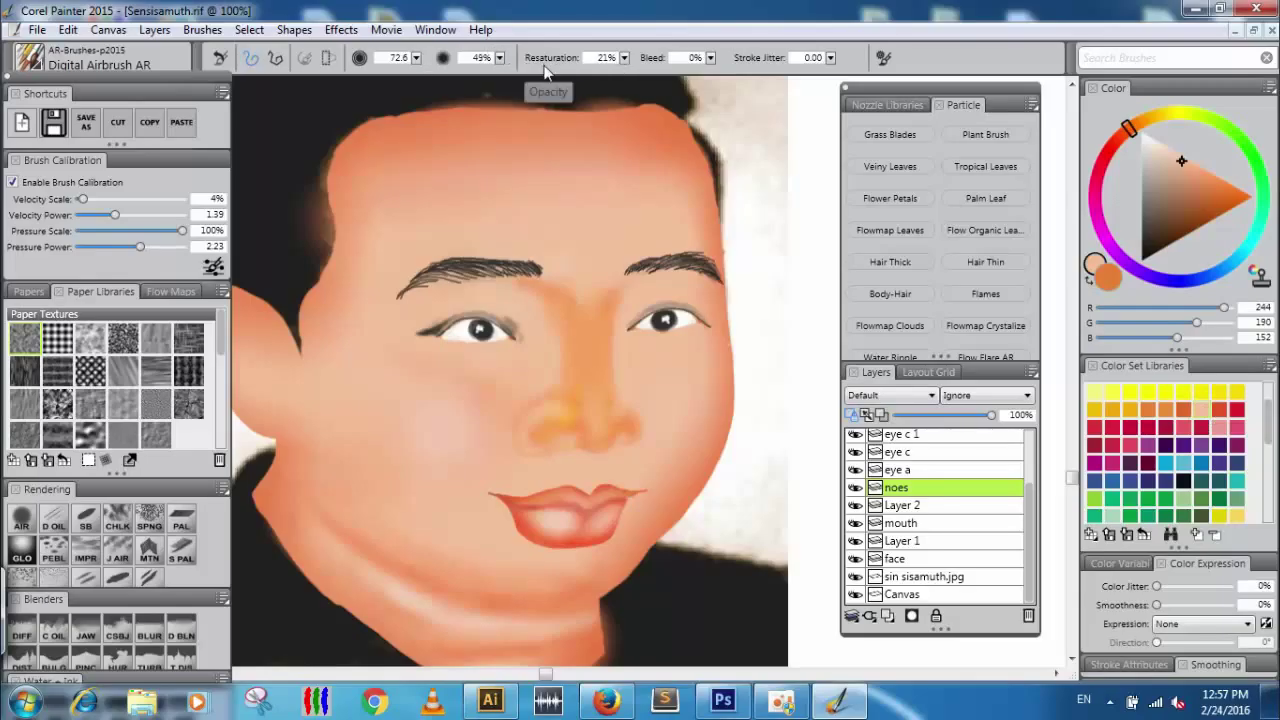
left_click_drag(577, 308, 582, 375)
key("ctrl+z")
left_click(1093, 285)
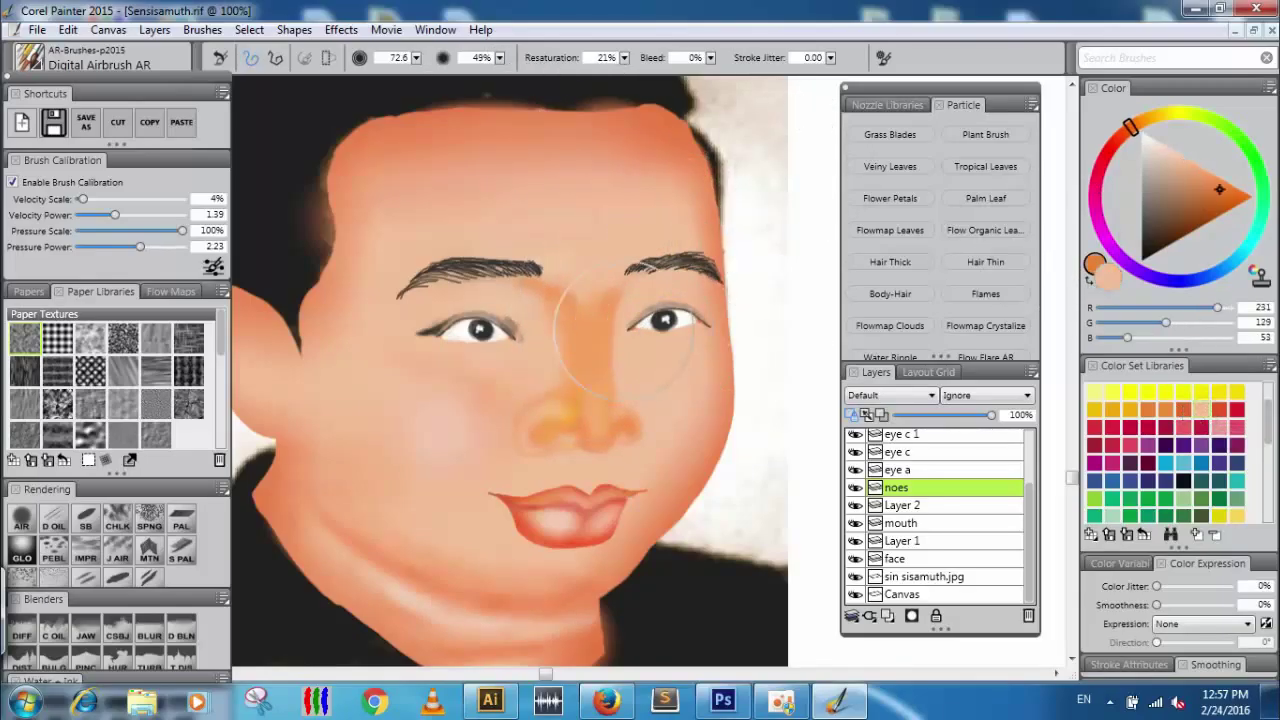
Airbrush the sides of the nose in orange with brush size 20, and refine its shape at 10% opacity.
mouse_move(416, 58)
left_mouse_down()
mouse_move(396, 73)
mouse_move(441, 77)
left_mouse_up()
left_click_drag(574, 292, 577, 381)
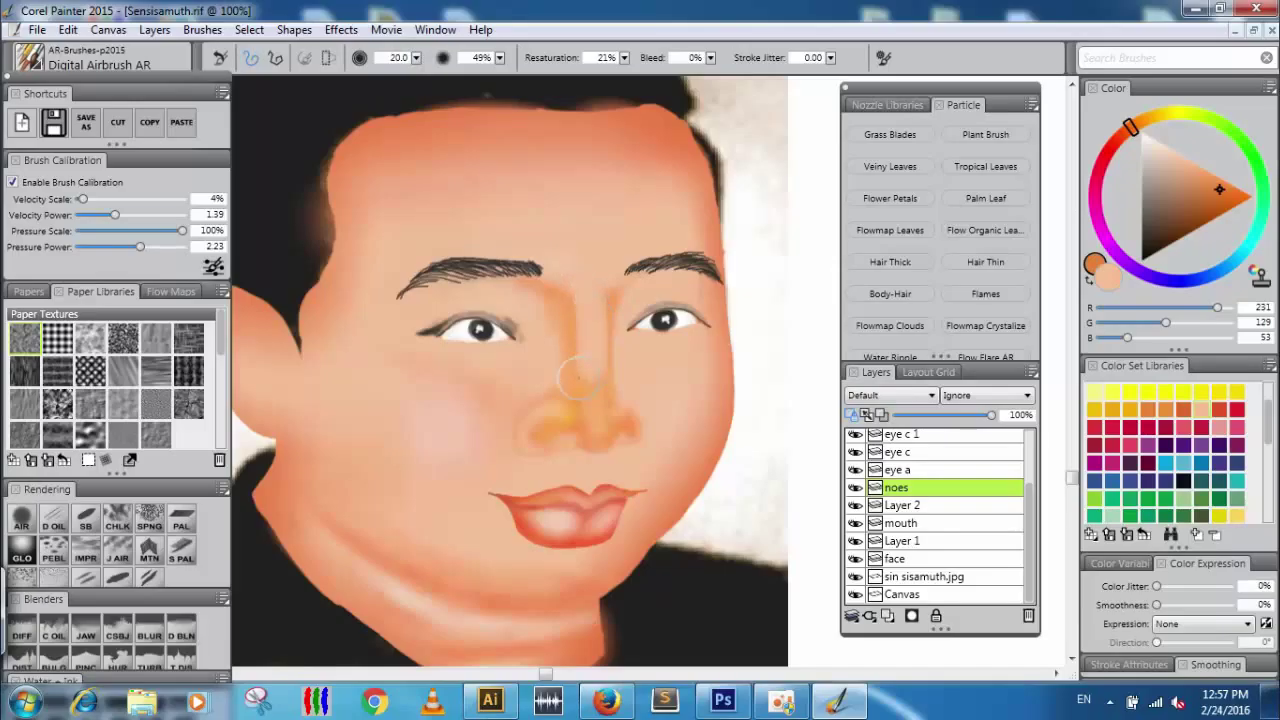
left_click_drag(501, 58, 458, 77)
left_click_drag(594, 287, 603, 430)
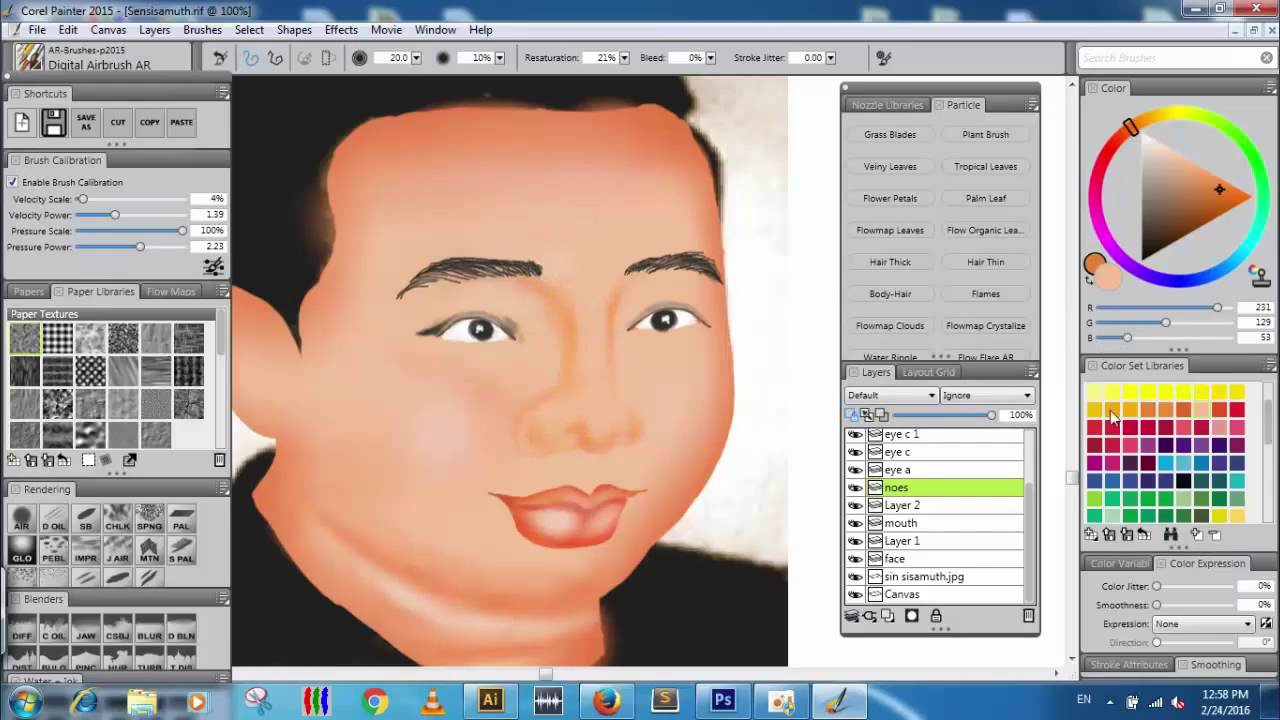
Switch to peach and blend the nose shading with brush size 49.5 and 7% opacity.
left_click(1091, 284)
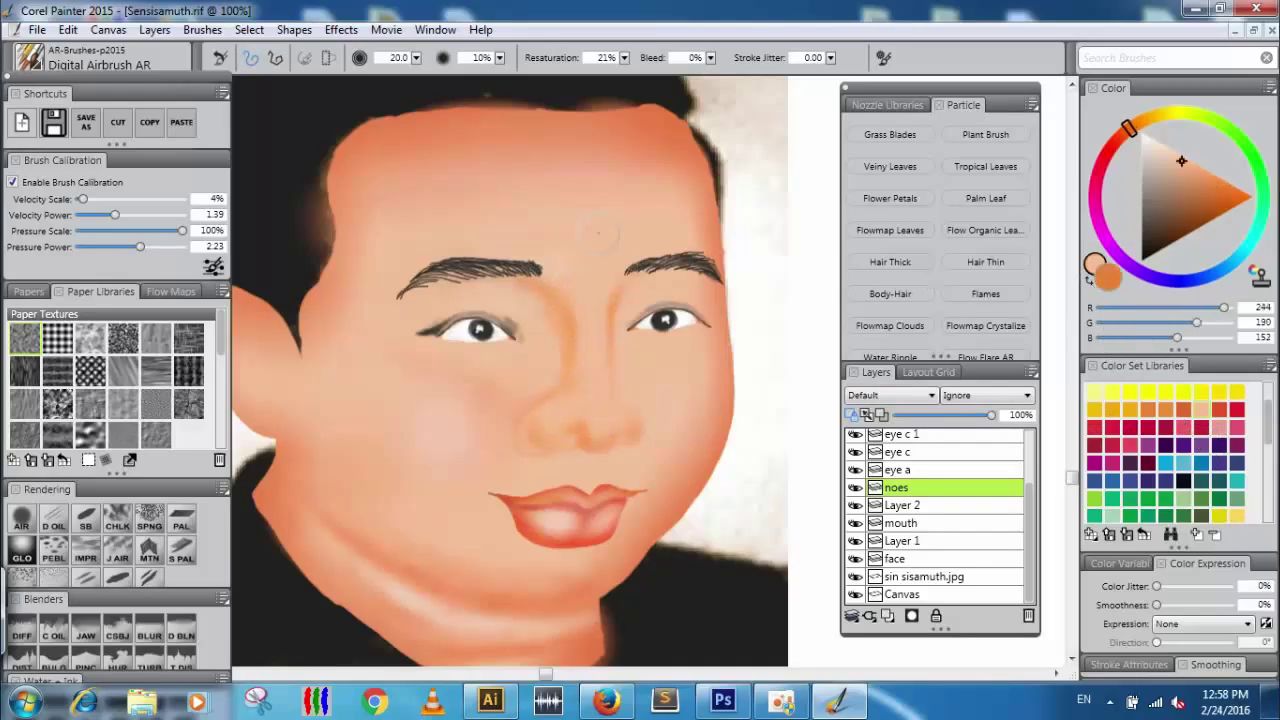
left_click(500, 58)
left_click(438, 70)
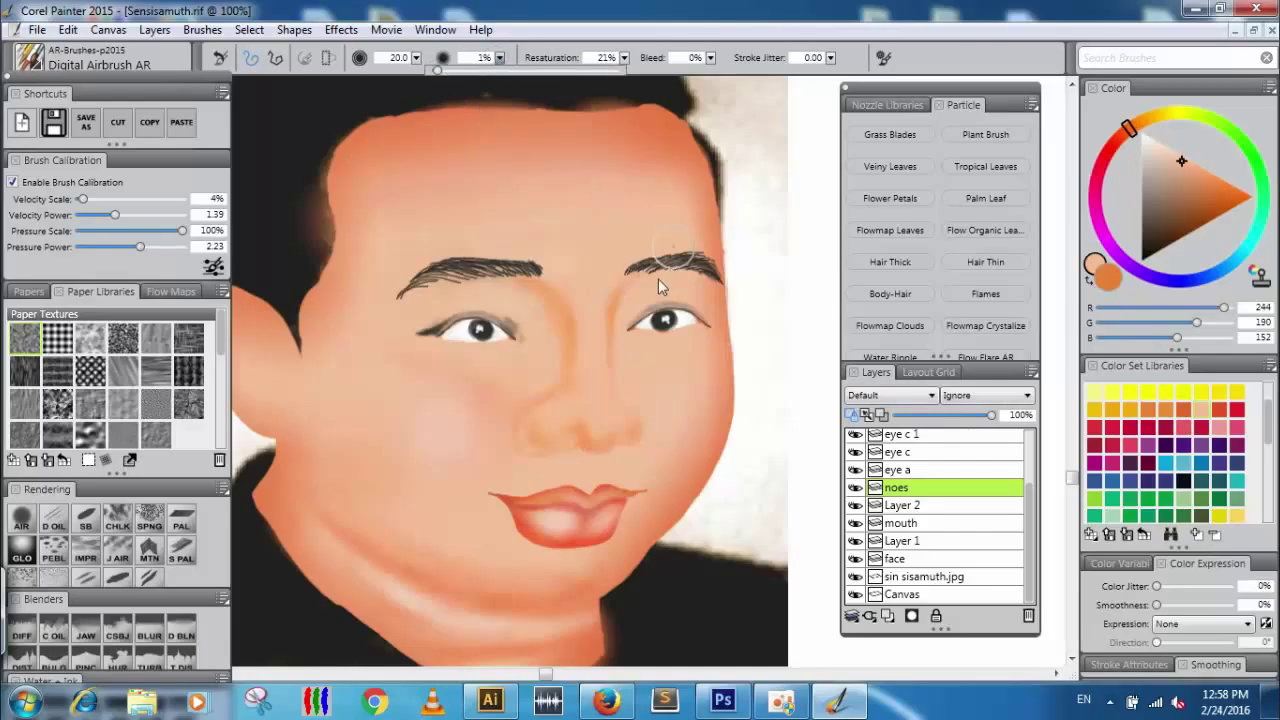
left_click(416, 58)
left_click(456, 71)
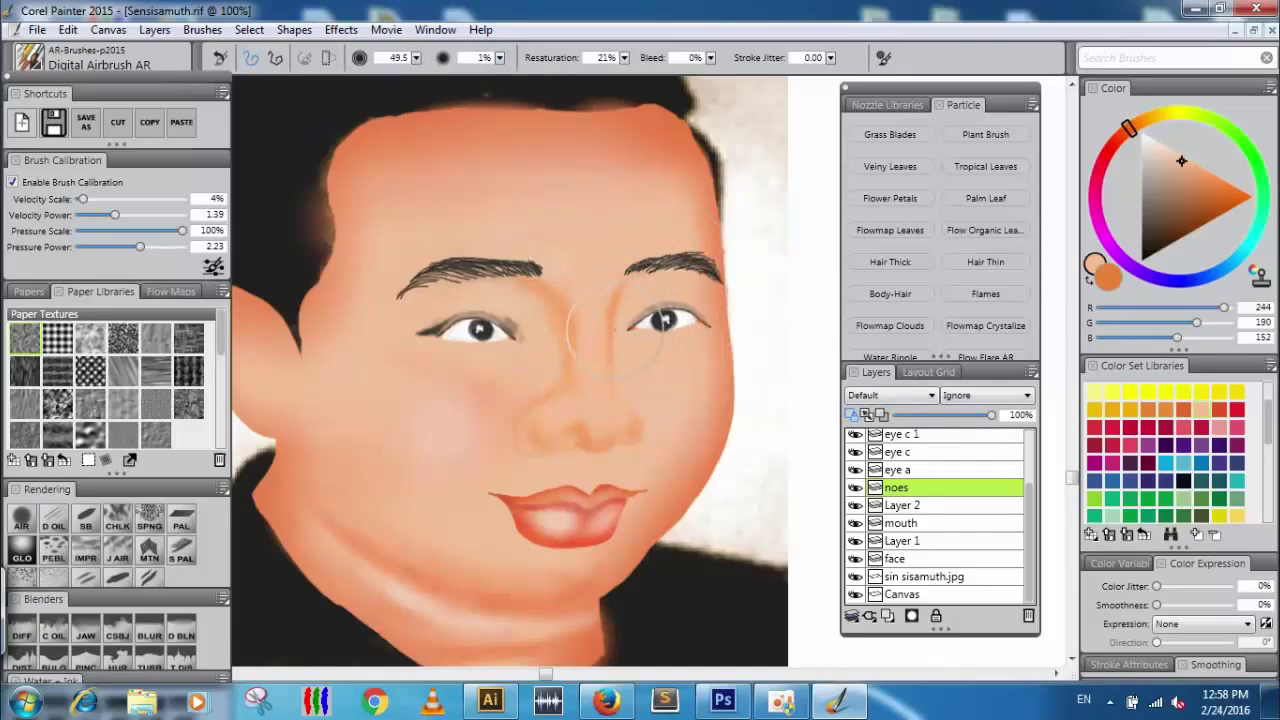
left_click(499, 57)
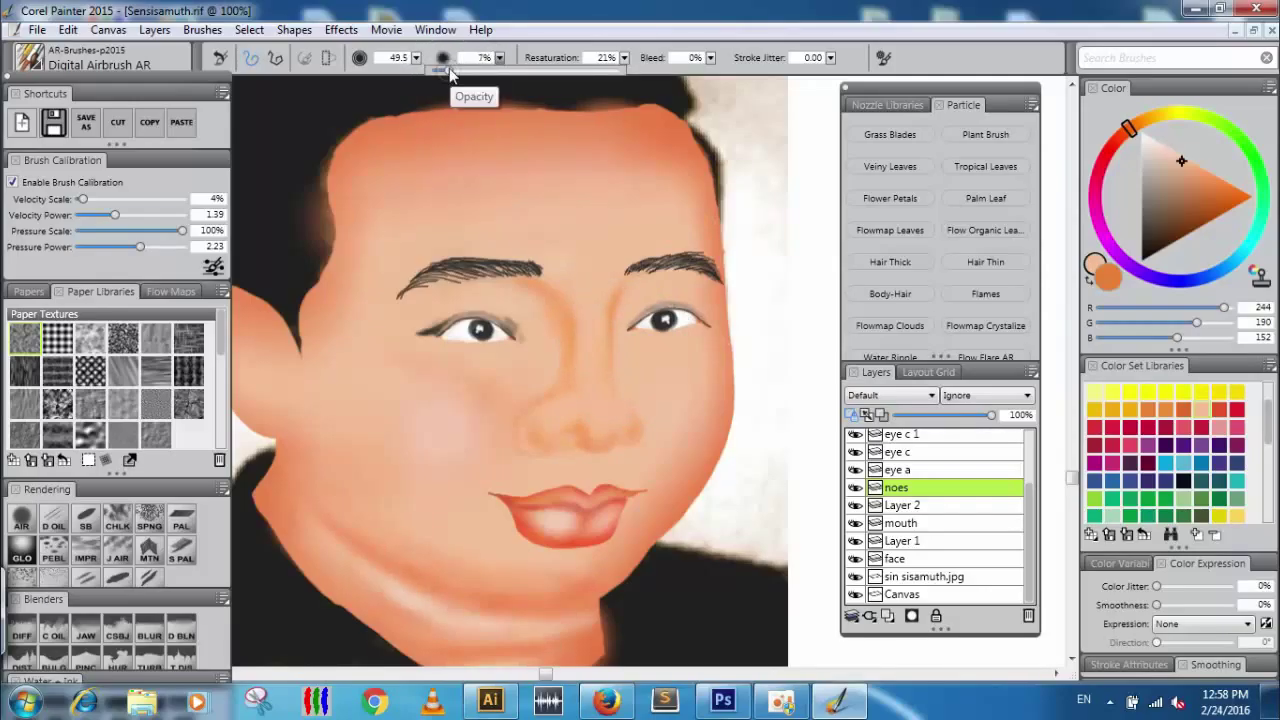
left_click(630, 277)
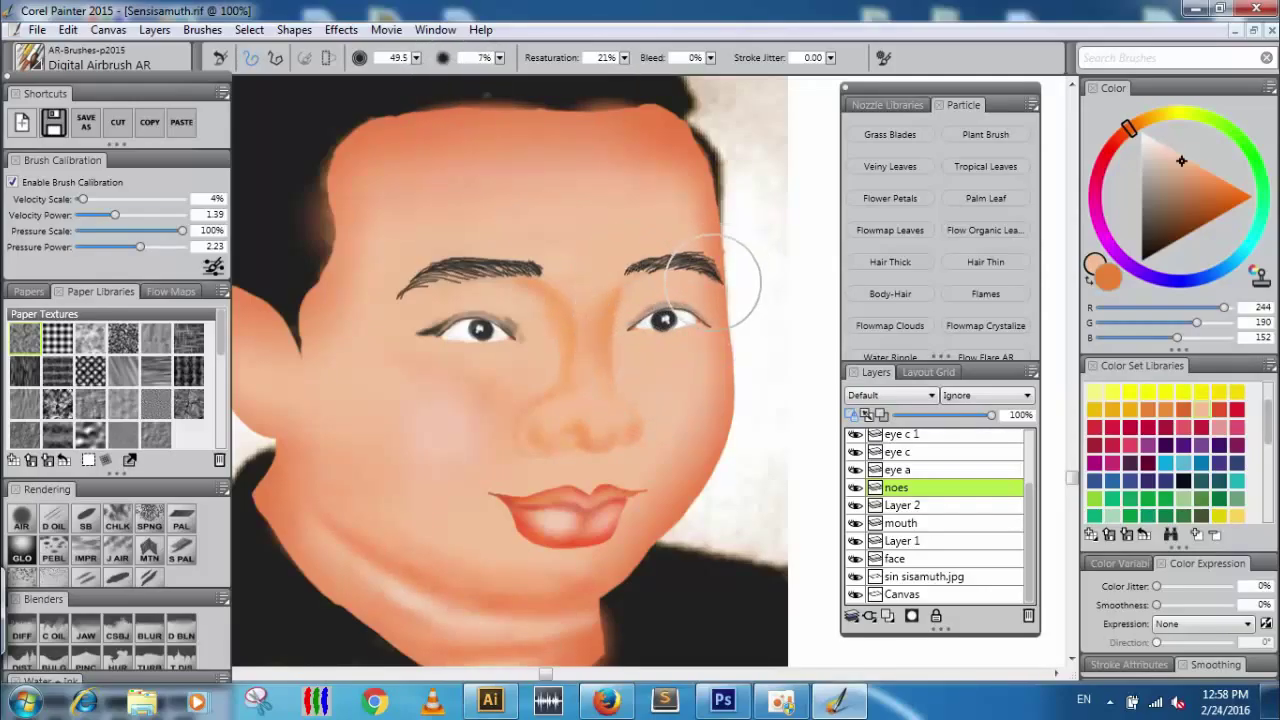
left_click_drag(626, 386, 642, 412)
mouse_move(513, 304)
left_mouse_down()
mouse_move(547, 371)
mouse_move(545, 431)
mouse_move(519, 314)
mouse_move(535, 421)
mouse_move(560, 442)
mouse_move(542, 387)
mouse_move(544, 371)
mouse_move(557, 379)
mouse_move(527, 394)
mouse_move(557, 424)
mouse_move(527, 414)
mouse_move(539, 452)
mouse_move(529, 394)
mouse_move(547, 419)
mouse_move(617, 417)
mouse_move(600, 447)
mouse_move(652, 372)
left_mouse_up()
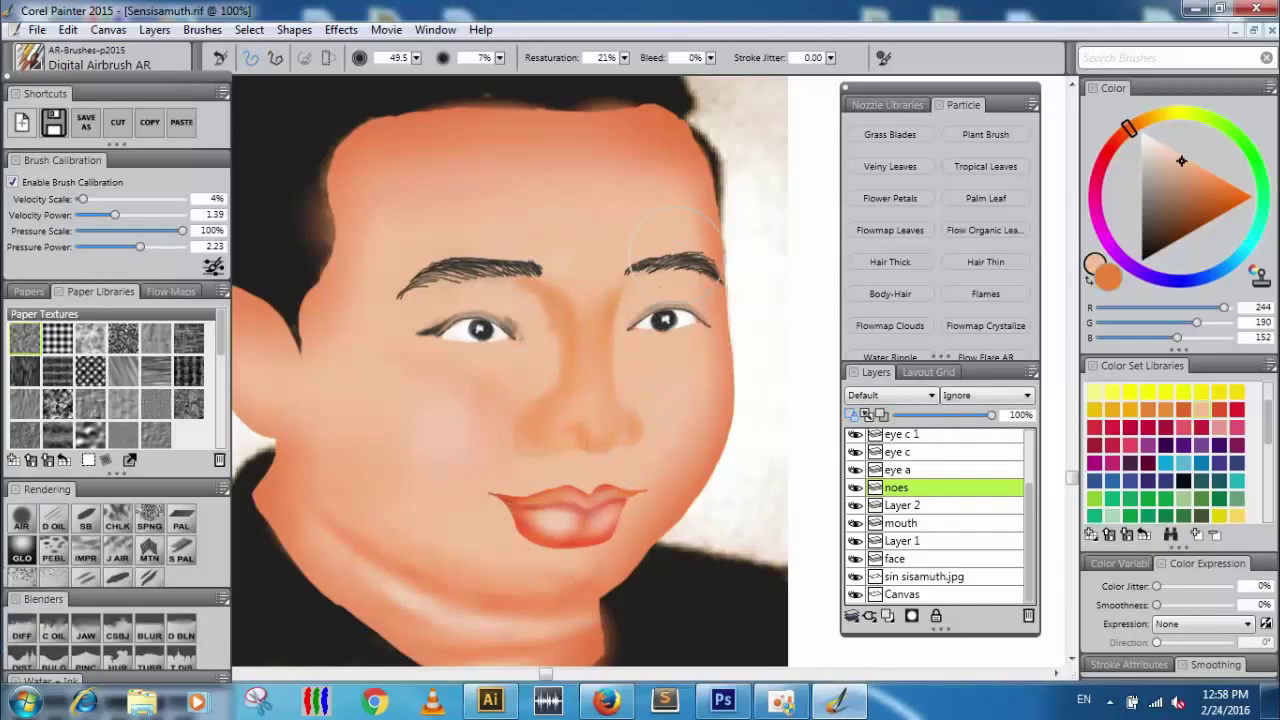
Paint both nostrils in black with the airbrush at size 5.5 and 100% opacity, and switch back to peach.
left_click(1089, 280)
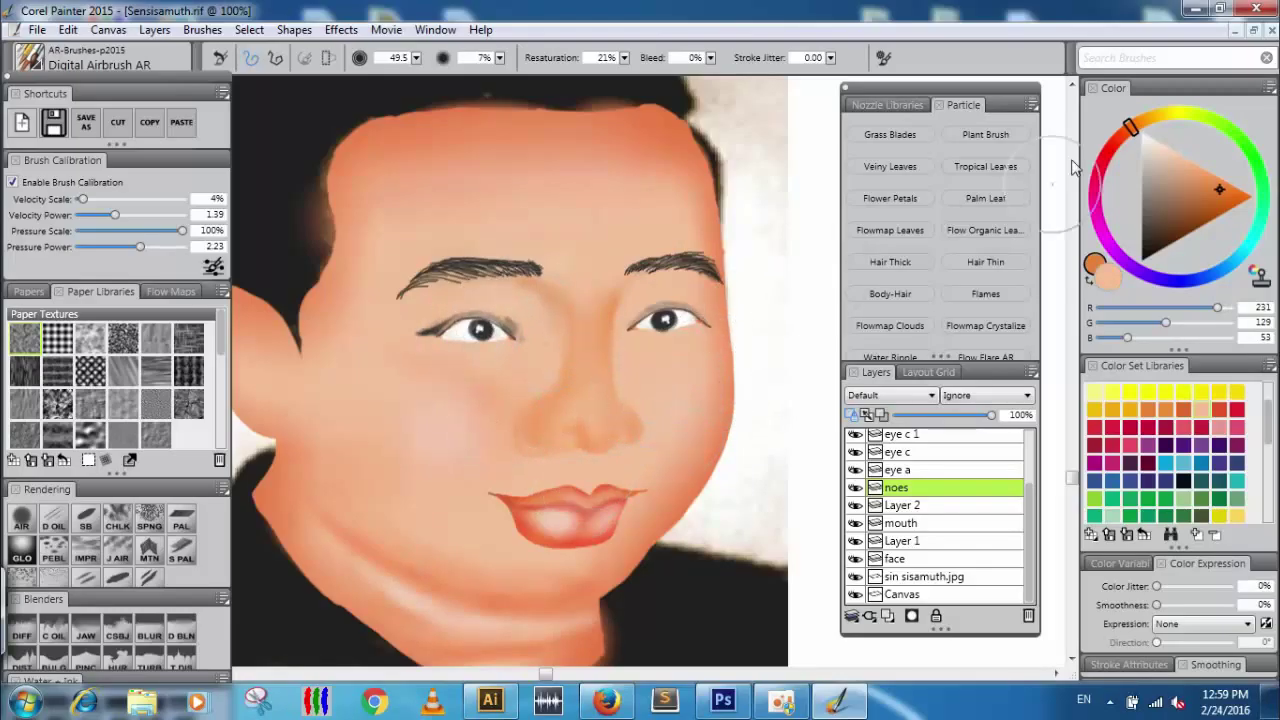
left_click(1150, 165)
left_click(1145, 190)
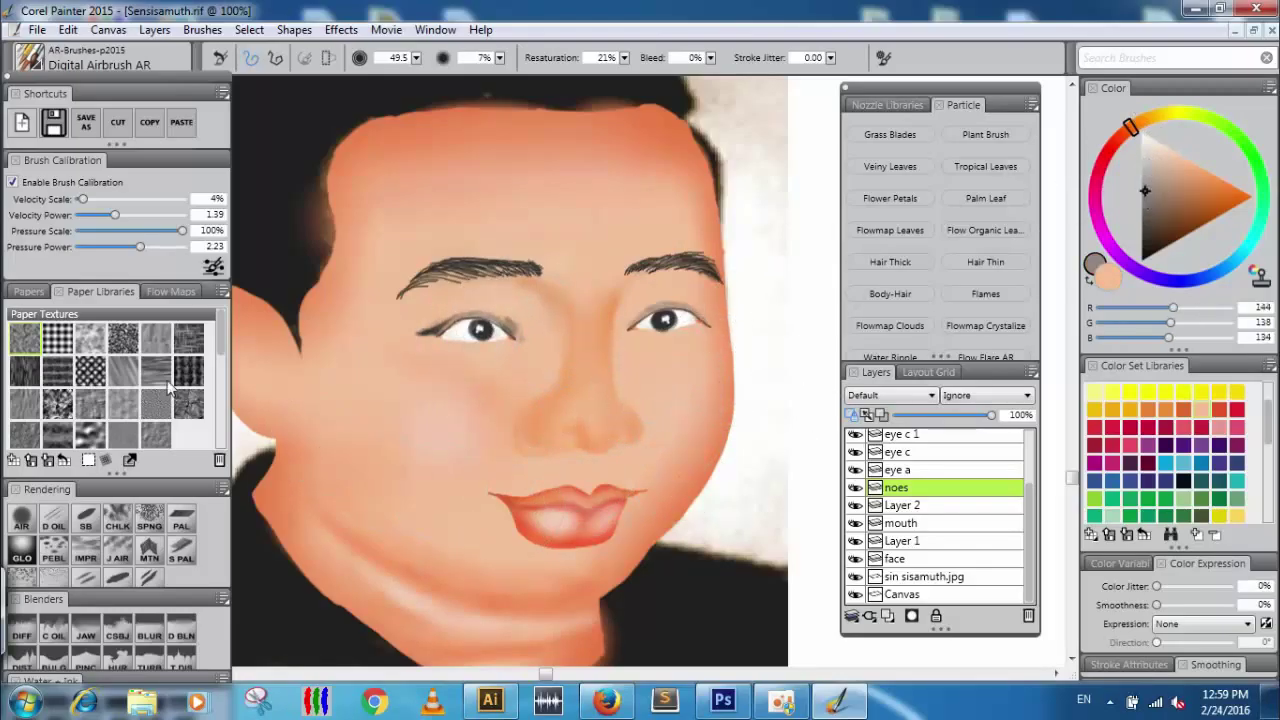
left_click(26, 515)
left_click(1180, 452)
left_click(1184, 480)
left_click(1093, 281)
left_click(1093, 281)
left_click(1093, 281)
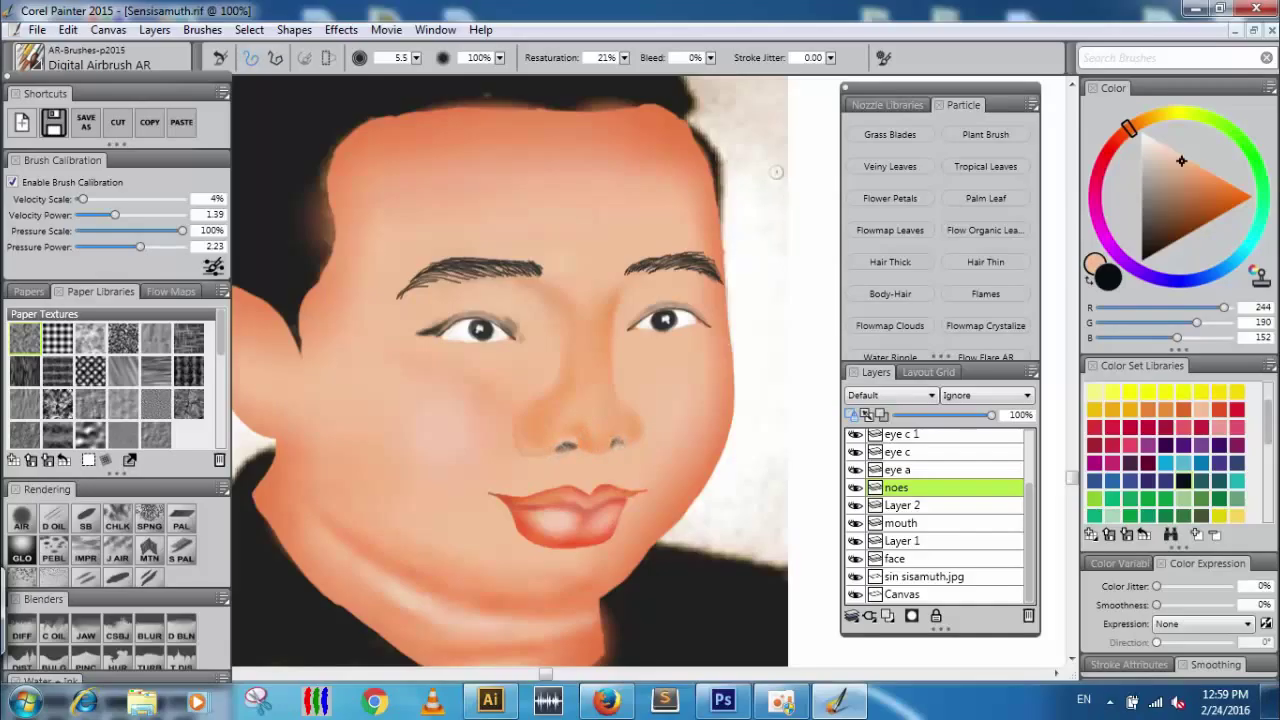
Pick pale peach, set the airbrush to size 18.7 and 11% opacity, try dark strokes down the side of the nose, and undo them.
left_click(1160, 145)
mouse_move(418, 60)
left_mouse_down()
mouse_move(507, 90)
mouse_move(445, 69)
mouse_move(460, 70)
left_mouse_up()
left_click_drag(621, 285, 638, 405)
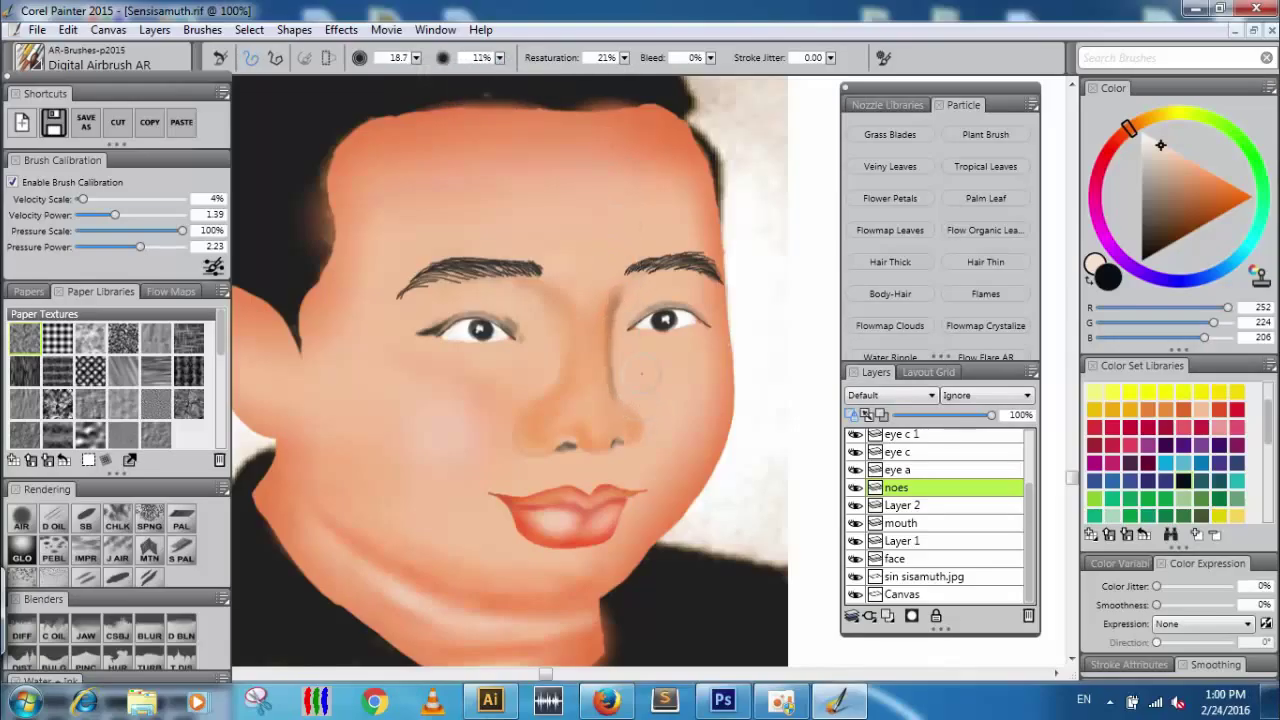
key("ctrl+z")
left_click_drag(611, 284, 606, 393)
key("ctrl+z")
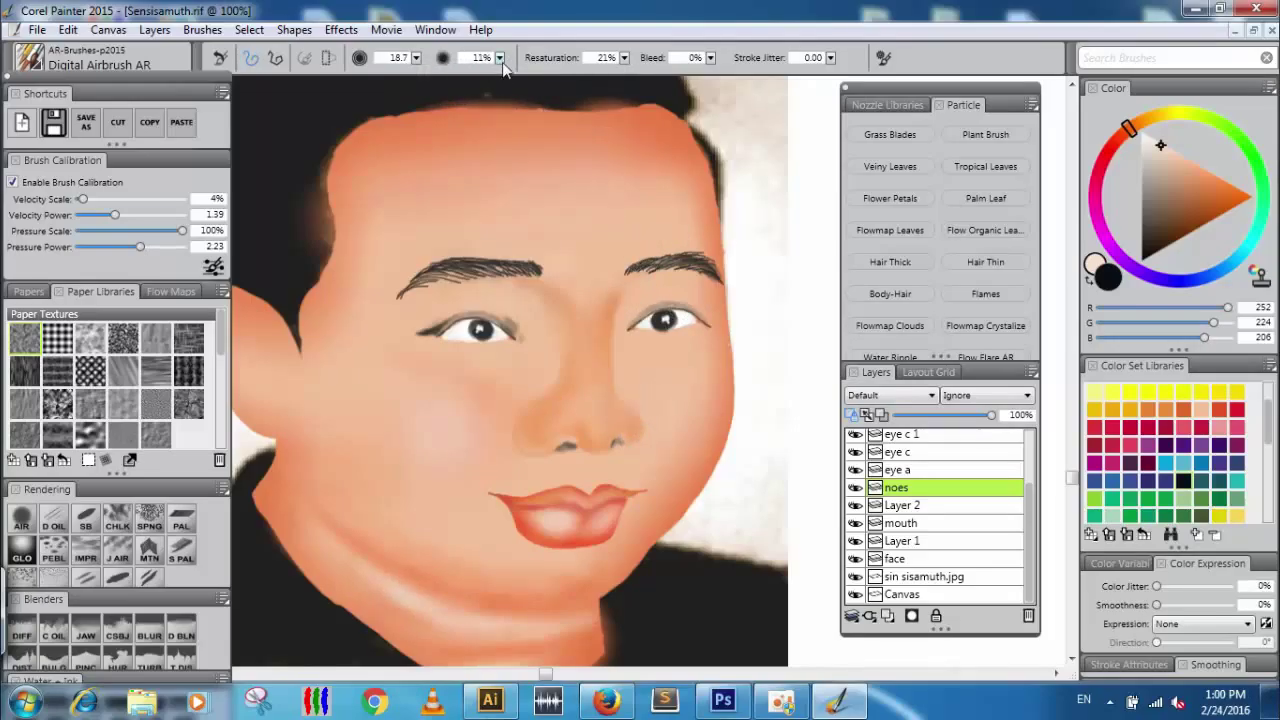
Lower the opacity to 3% and softly shade the sides of the nose and the inner eye corners in black.
left_click(500, 58)
left_click_drag(438, 74, 431, 74)
left_click_drag(604, 310, 634, 440)
key("ctrl+z")
left_click_drag(502, 266, 545, 263)
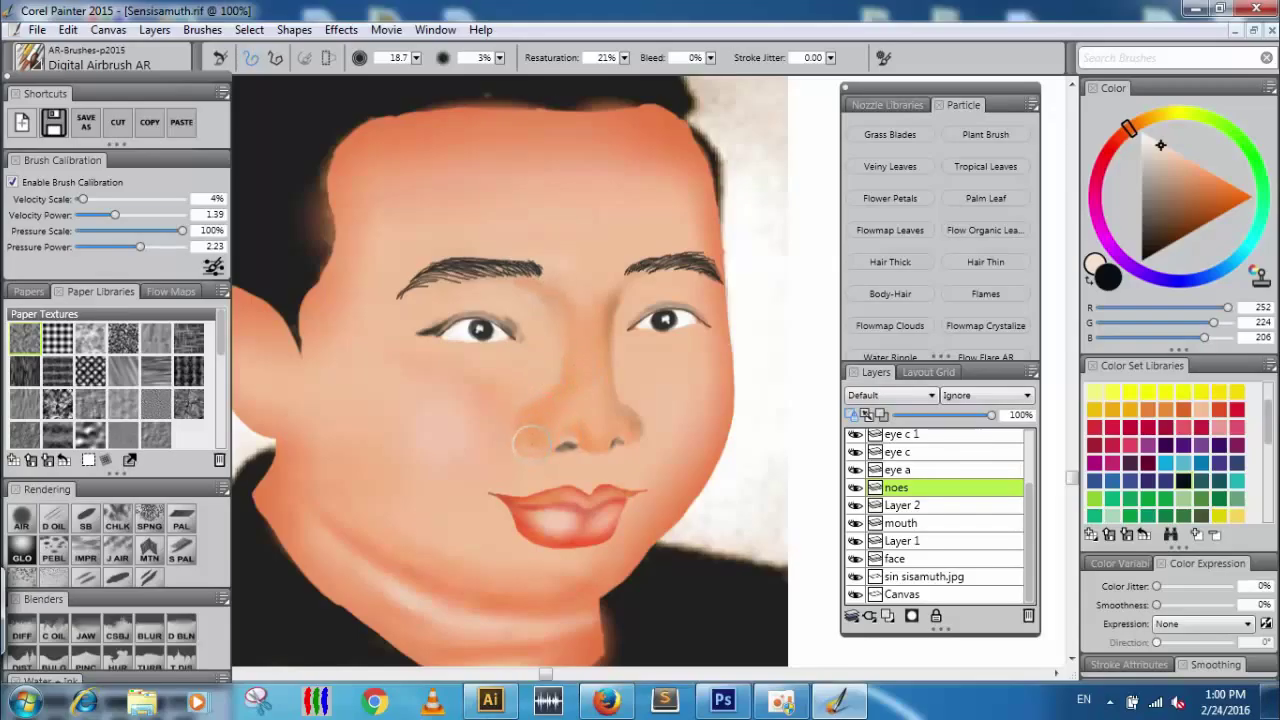
key("ctrl+z")
key("shift+s")
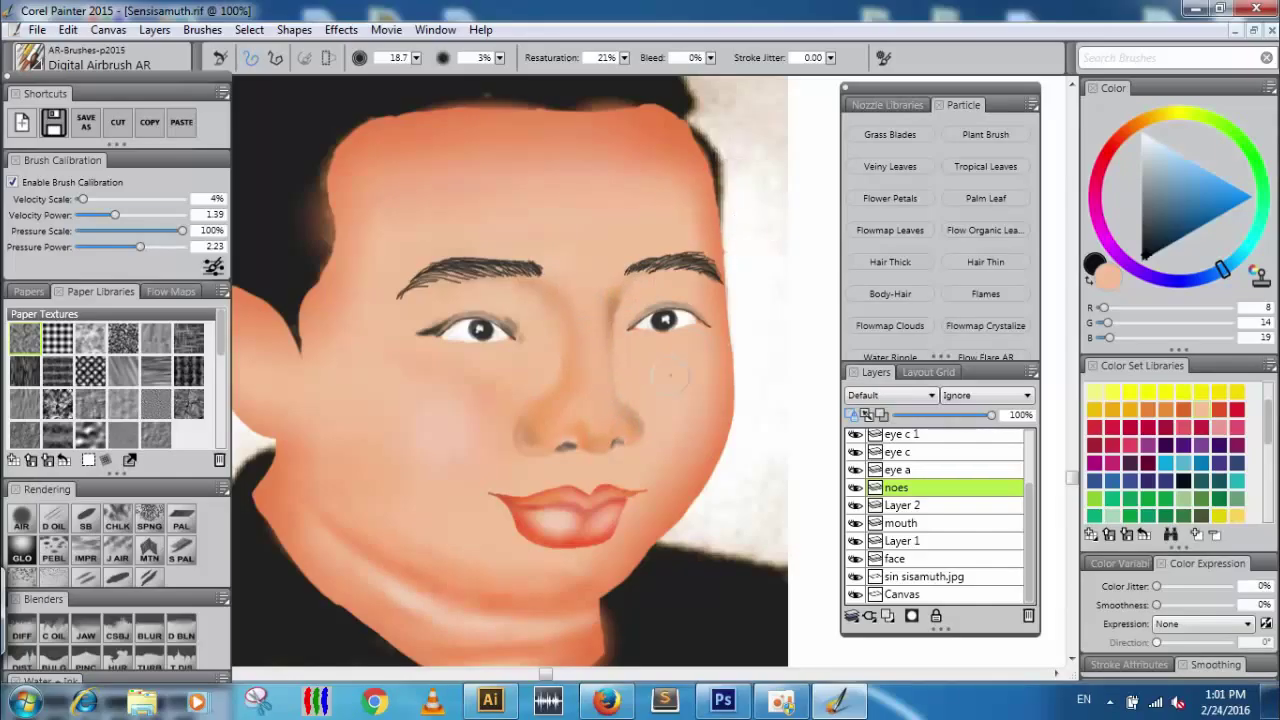
Pick orange, tint the nose and nostril area with it, and switch to a muted peach.
left_click(1166, 409)
left_click(1089, 279)
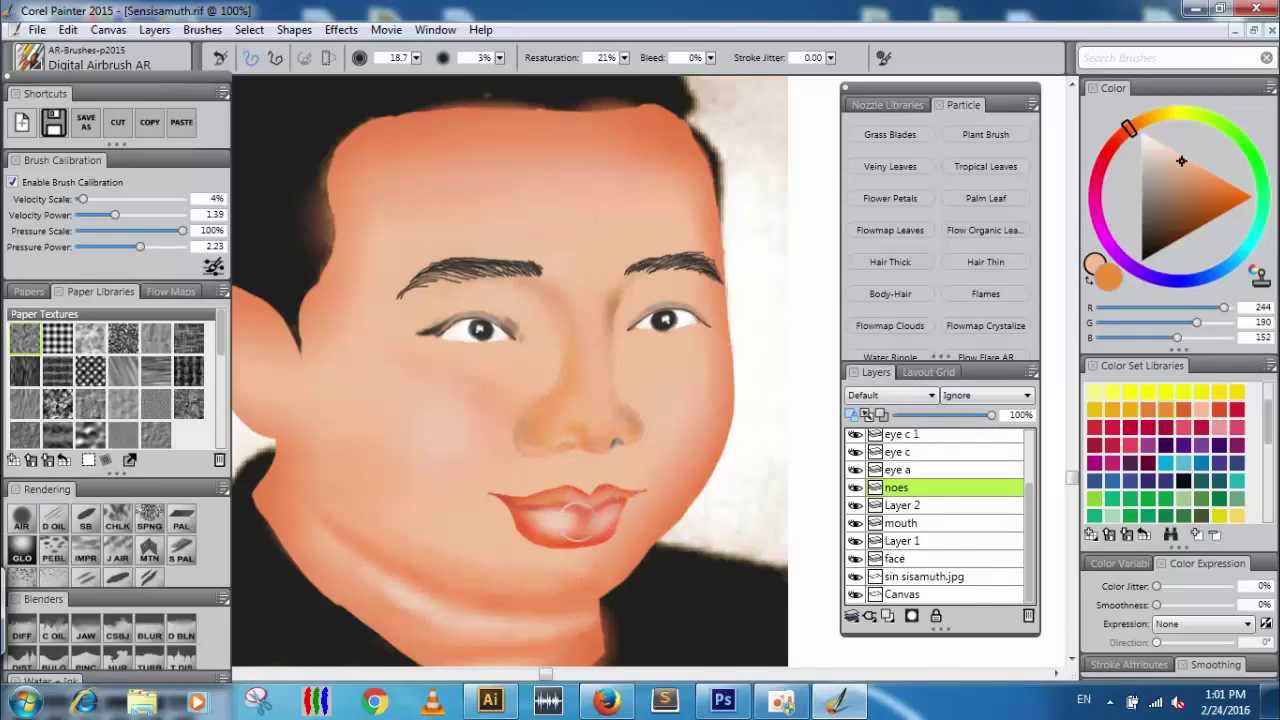
key("space")
mouse_move(388, 479)
left_mouse_down()
mouse_move(561, 484)
mouse_move(509, 449)
mouse_move(420, 440)
left_mouse_up()
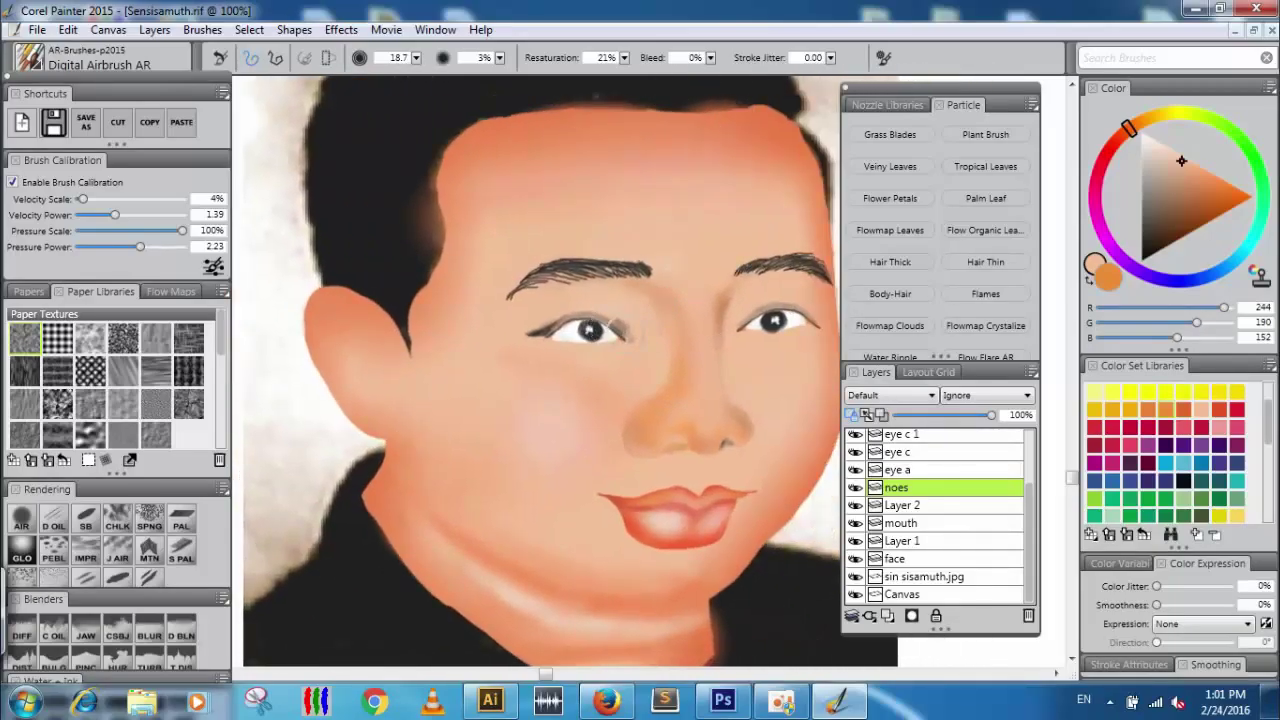
left_click(1157, 165)
left_click_drag(1171, 155, 1165, 163)
On the face layer, airbrush orange strokes inside the ear with brush size 11.9.
left_click(916, 560)
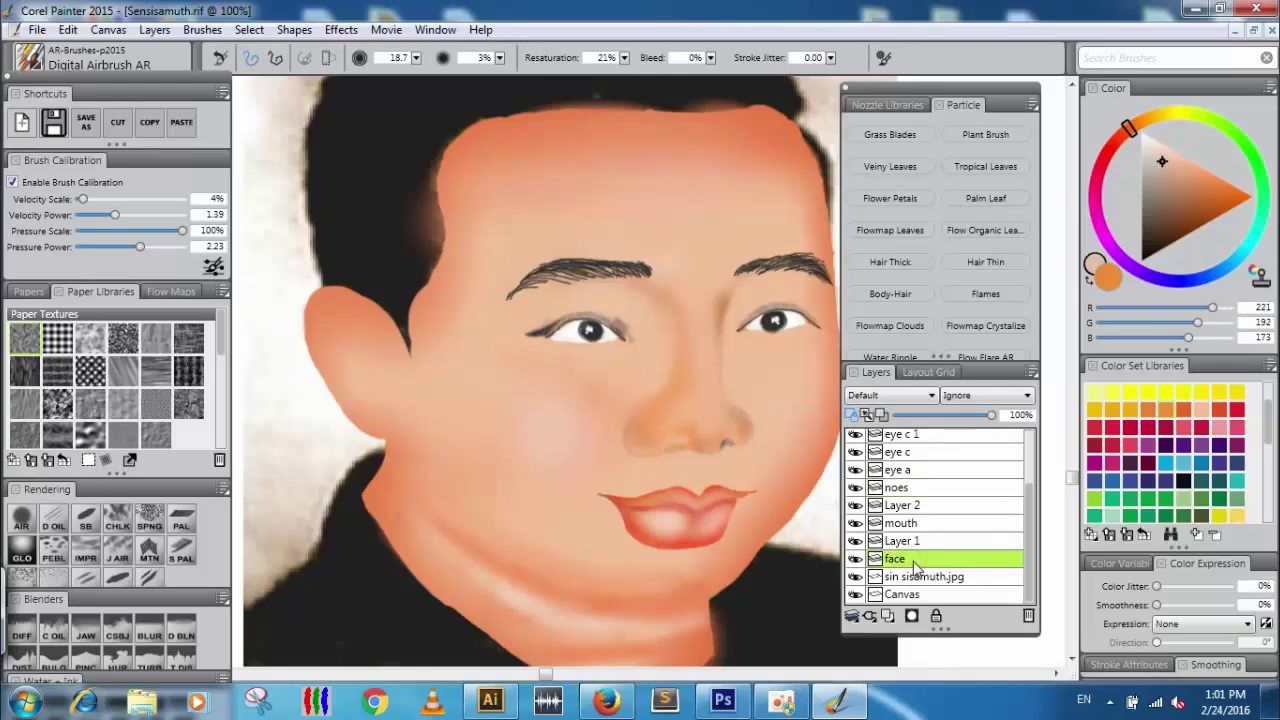
left_click(416, 58)
left_click(387, 77)
left_click_drag(416, 60, 434, 62)
Shade the inner folds of the ear with grey and muted brown.
left_click_drag(1152, 180, 1171, 187)
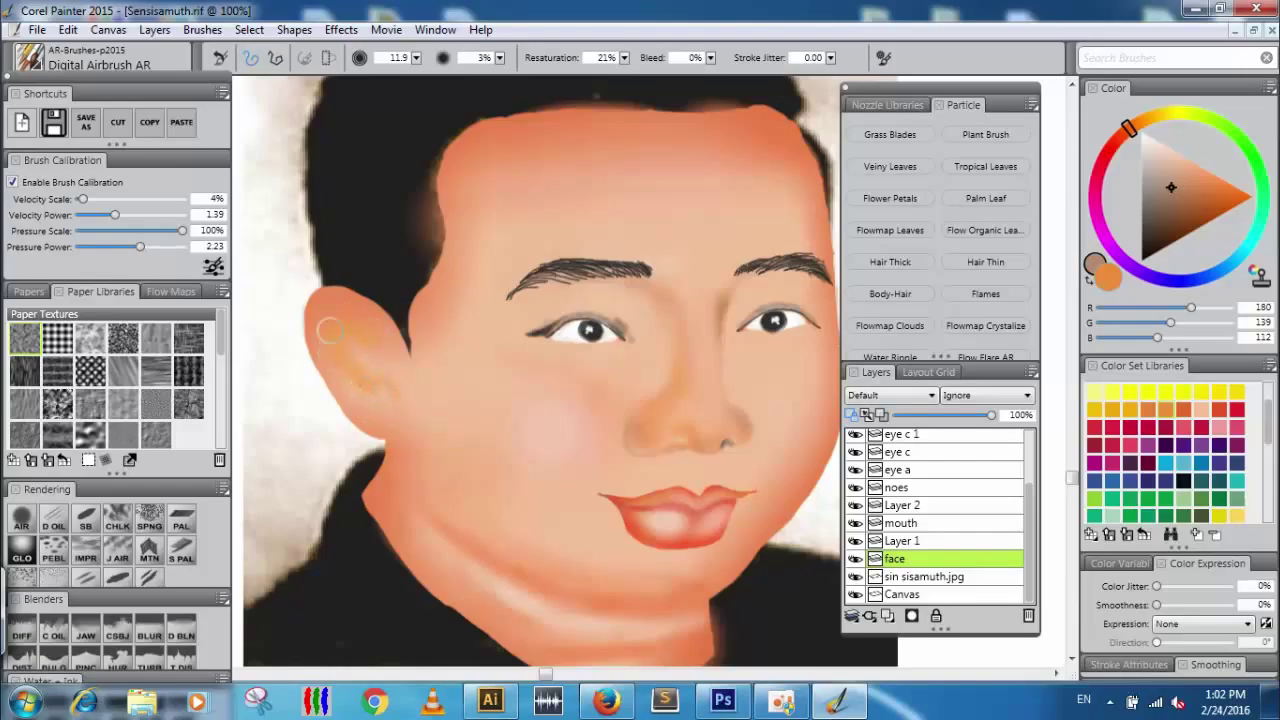
left_click(1142, 196)
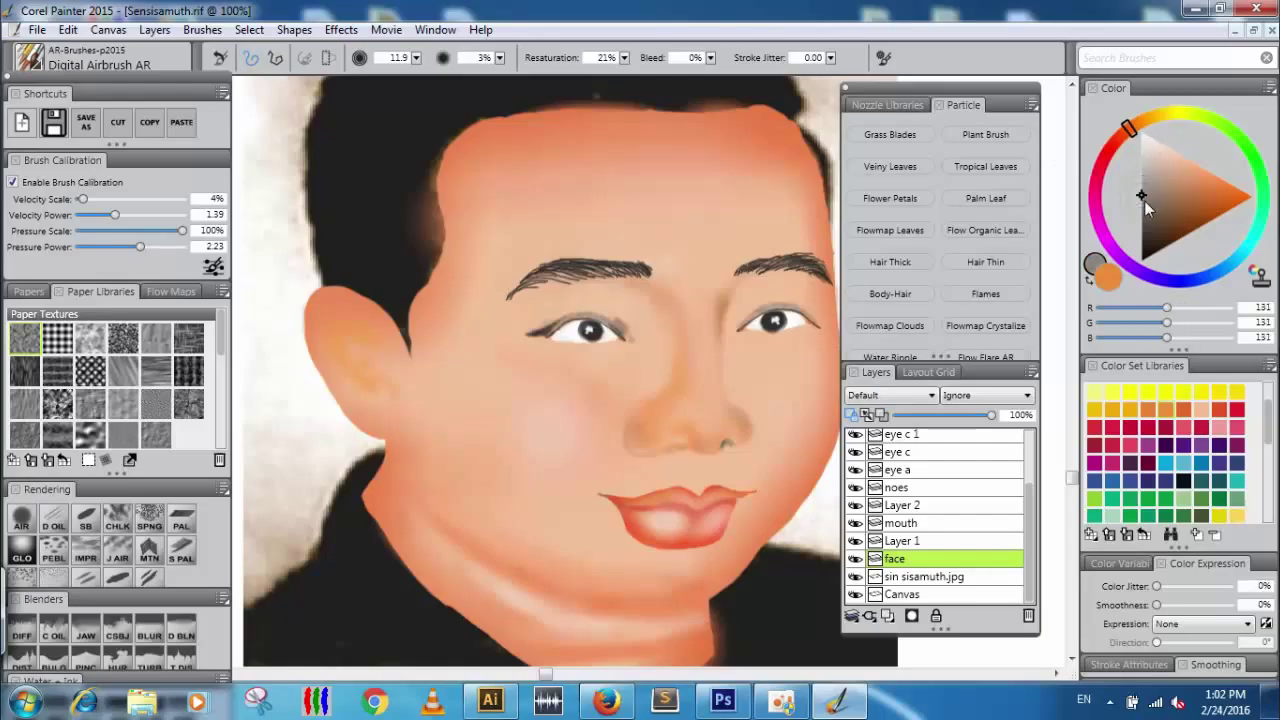
left_click(1090, 280)
mouse_move(341, 321)
left_mouse_down()
mouse_move(355, 384)
mouse_move(326, 340)
mouse_move(355, 376)
mouse_move(390, 384)
mouse_move(338, 351)
mouse_move(339, 319)
mouse_move(371, 341)
mouse_move(330, 332)
mouse_move(370, 327)
mouse_move(364, 364)
left_mouse_up()
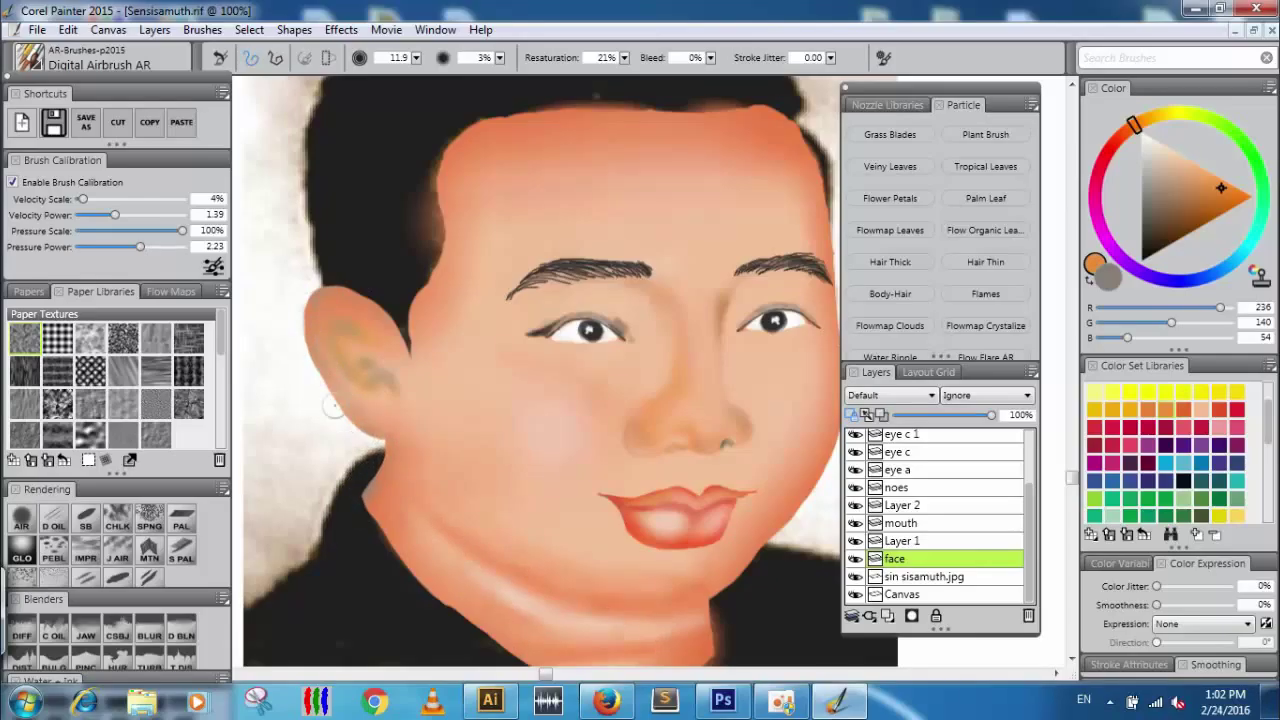
mouse_move(1182, 174)
left_mouse_down()
mouse_move(1164, 213)
mouse_move(1176, 170)
mouse_move(1179, 205)
left_mouse_up()
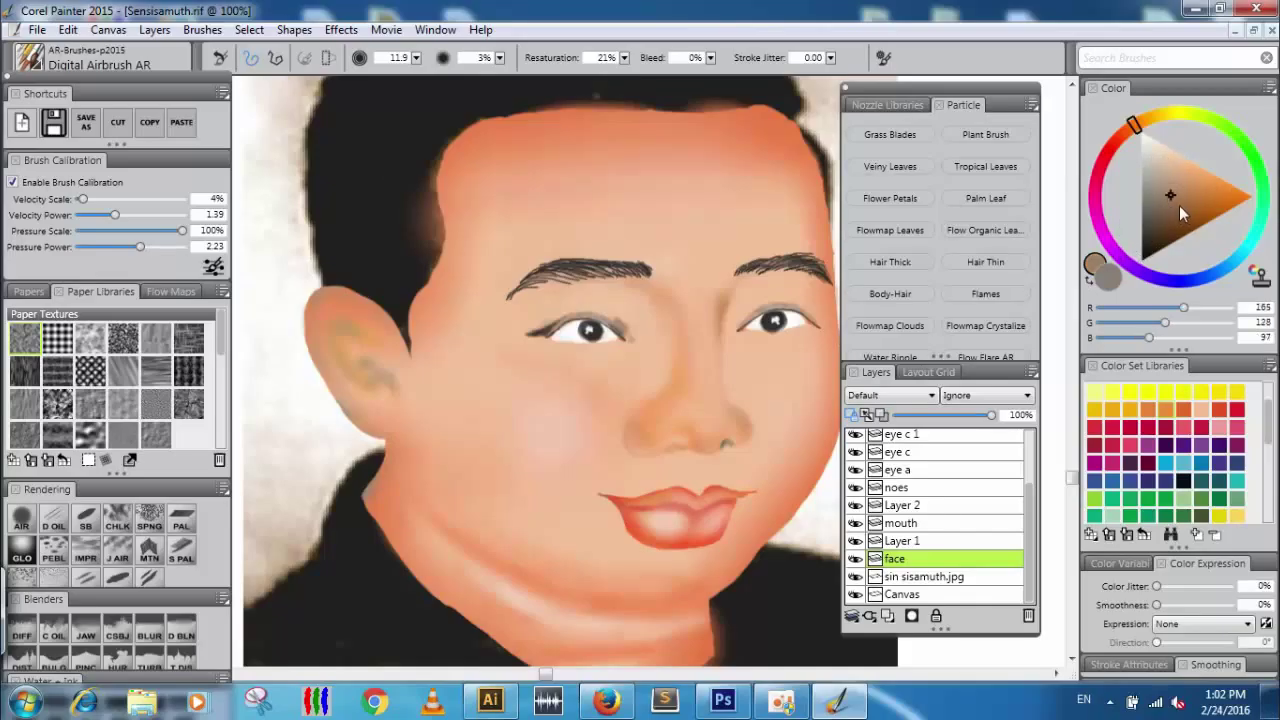
left_click(1088, 279)
left_click_drag(342, 353, 348, 326)
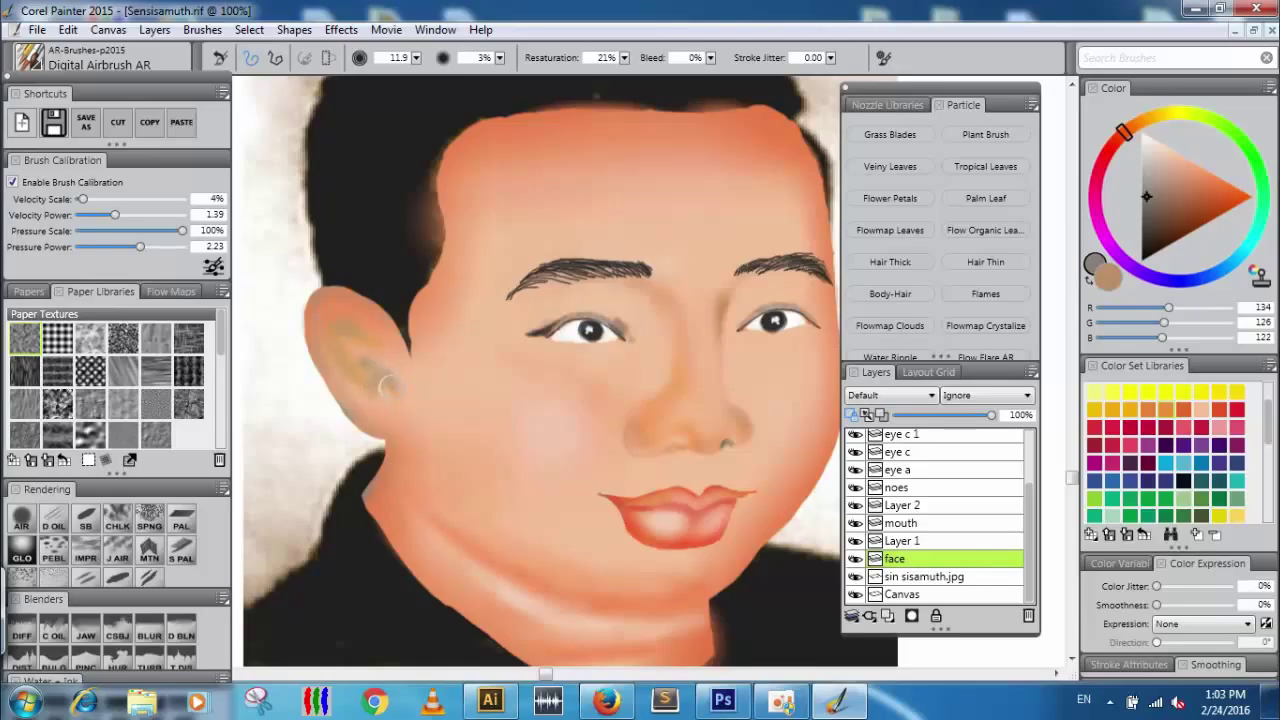
Pick crimson and light brown, and shade the ear's outer rim and folds with them.
left_click(1160, 446)
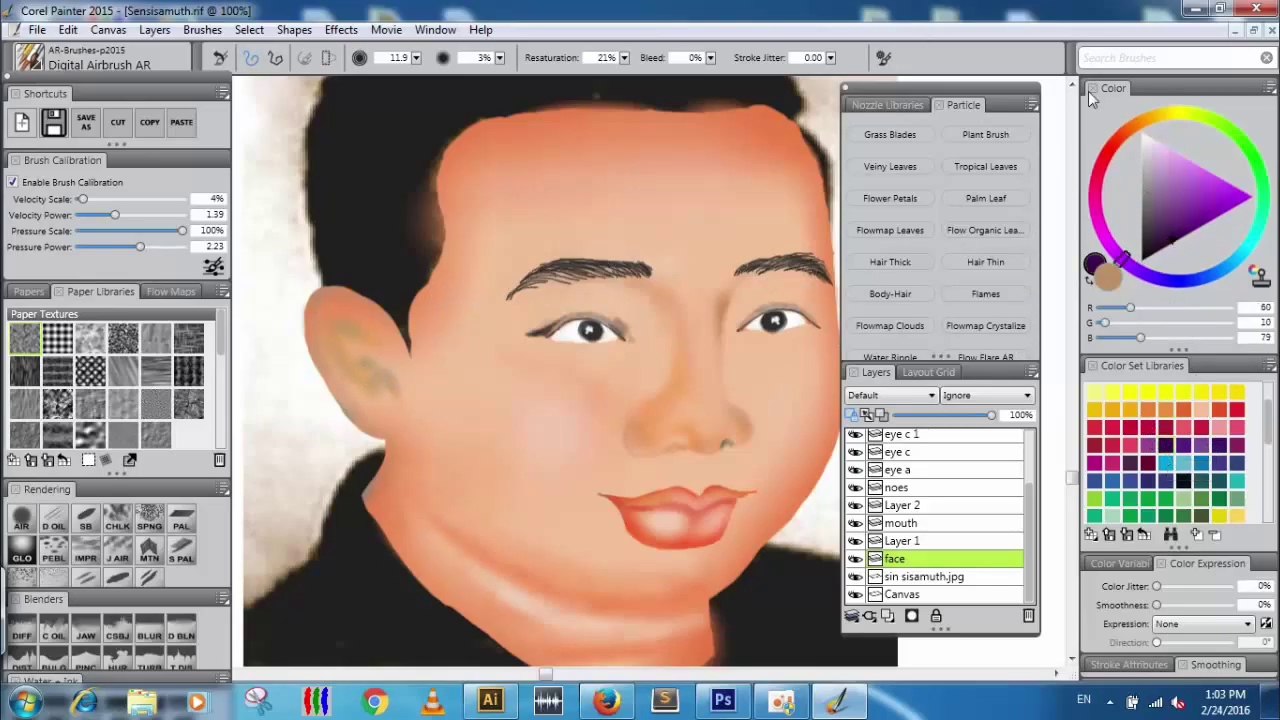
left_click(1154, 209)
left_click(1149, 173)
left_click(1186, 411)
left_click(1201, 427)
left_click(1088, 279)
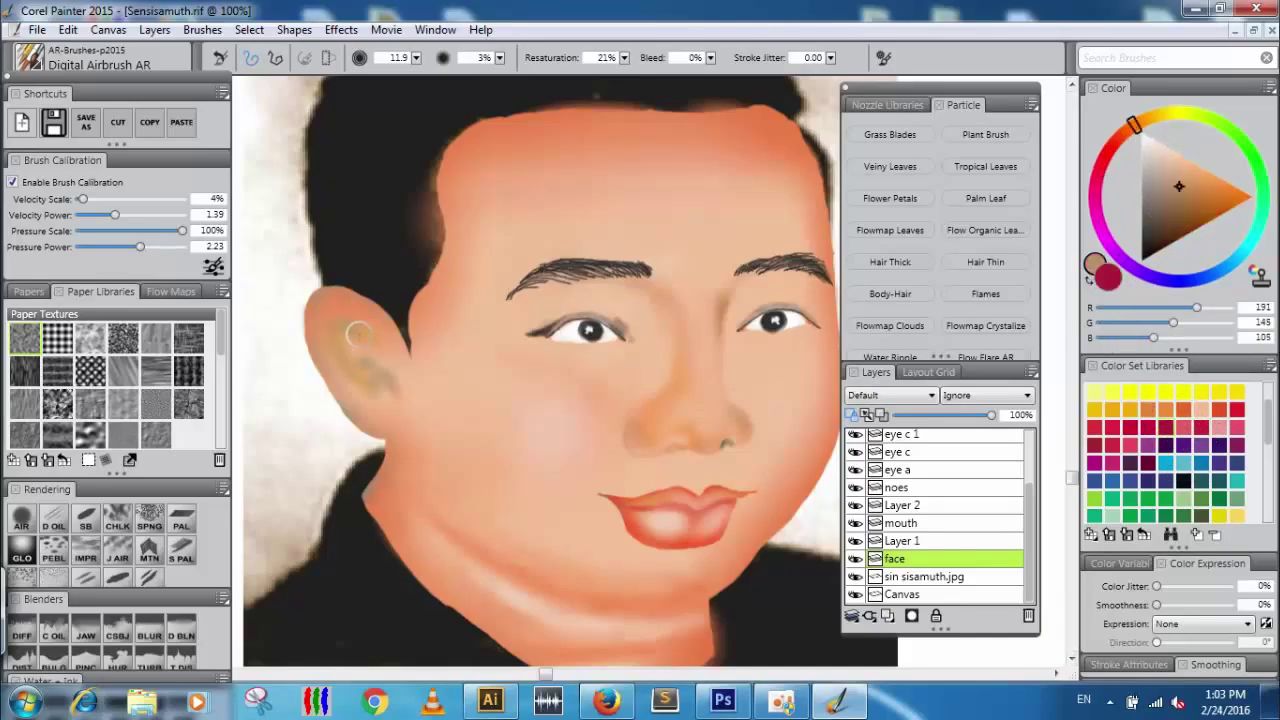
mouse_move(340, 318)
left_mouse_down()
mouse_move(373, 395)
mouse_move(385, 376)
mouse_move(360, 365)
mouse_move(319, 294)
mouse_move(375, 299)
mouse_move(348, 292)
mouse_move(317, 315)
mouse_move(350, 413)
mouse_move(318, 284)
mouse_move(302, 353)
mouse_move(376, 438)
left_mouse_up()
mouse_move(299, 354)
left_mouse_down()
mouse_move(387, 444)
mouse_move(314, 375)
mouse_move(319, 301)
mouse_move(373, 301)
mouse_move(401, 342)
mouse_move(386, 402)
left_mouse_up()
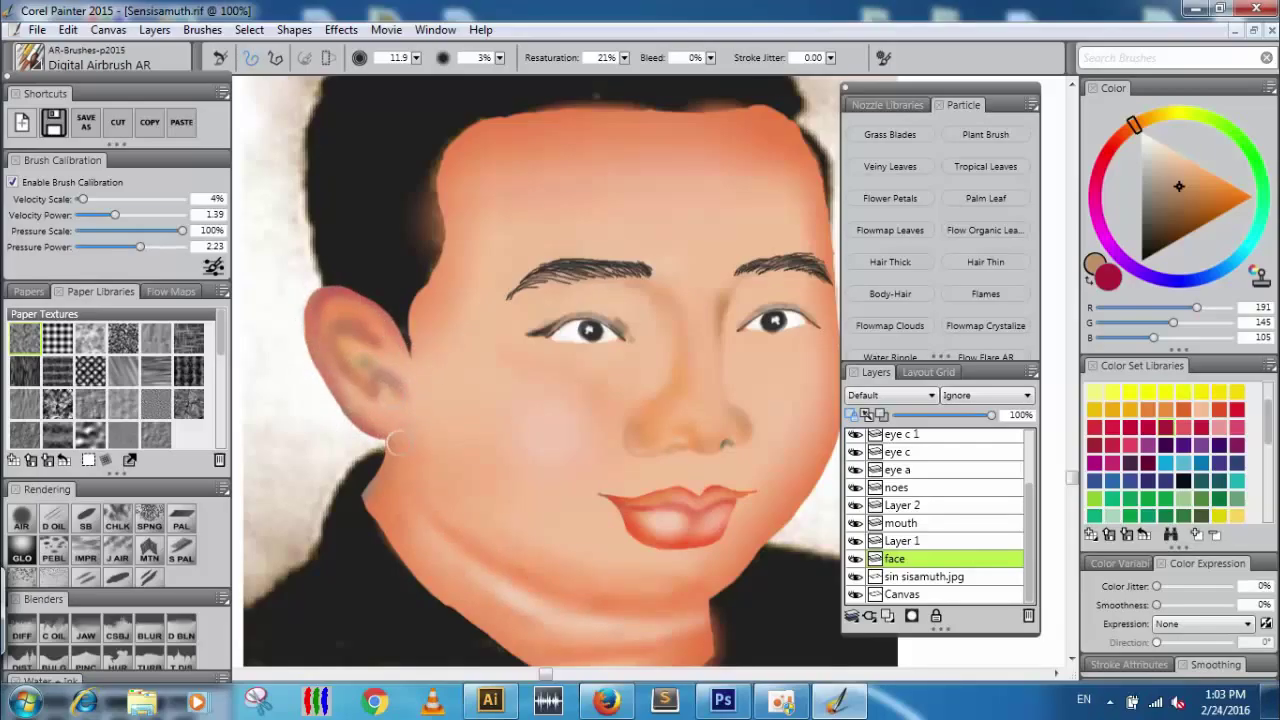
Set the colour to tan, touch up the ear in crimson, and replace the crimson with orange.
left_click(1199, 182)
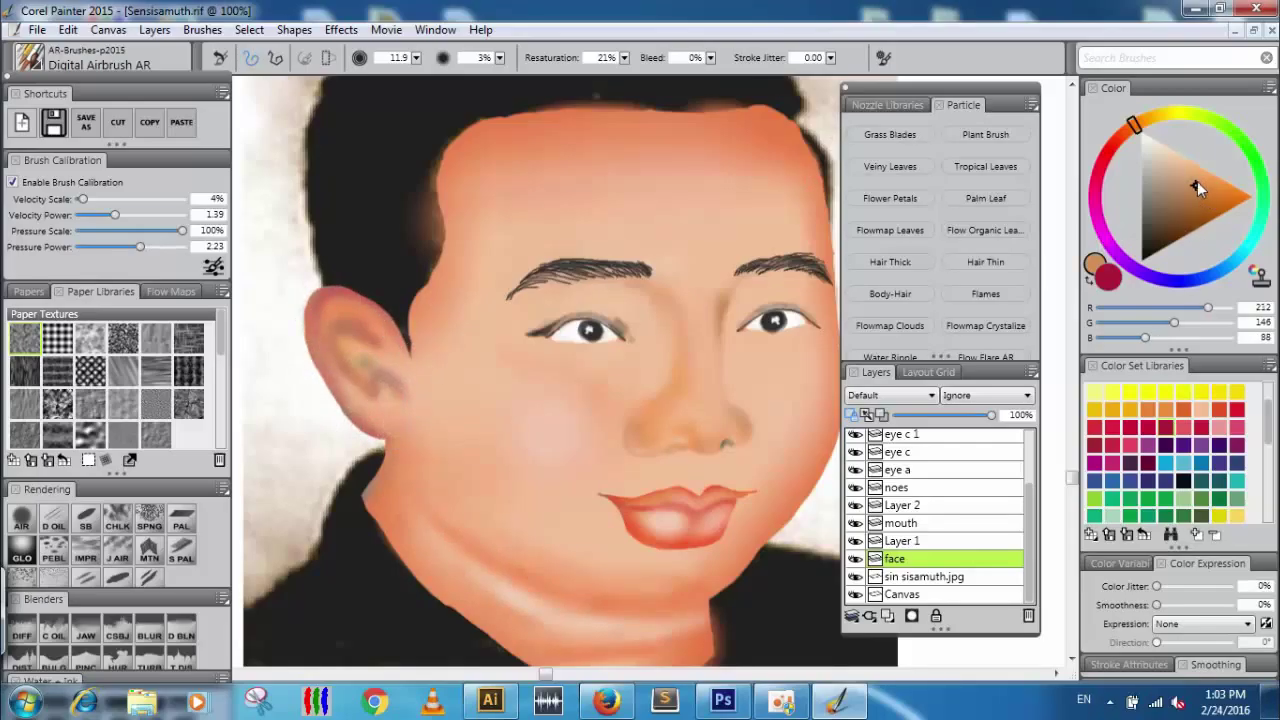
left_click(1090, 281)
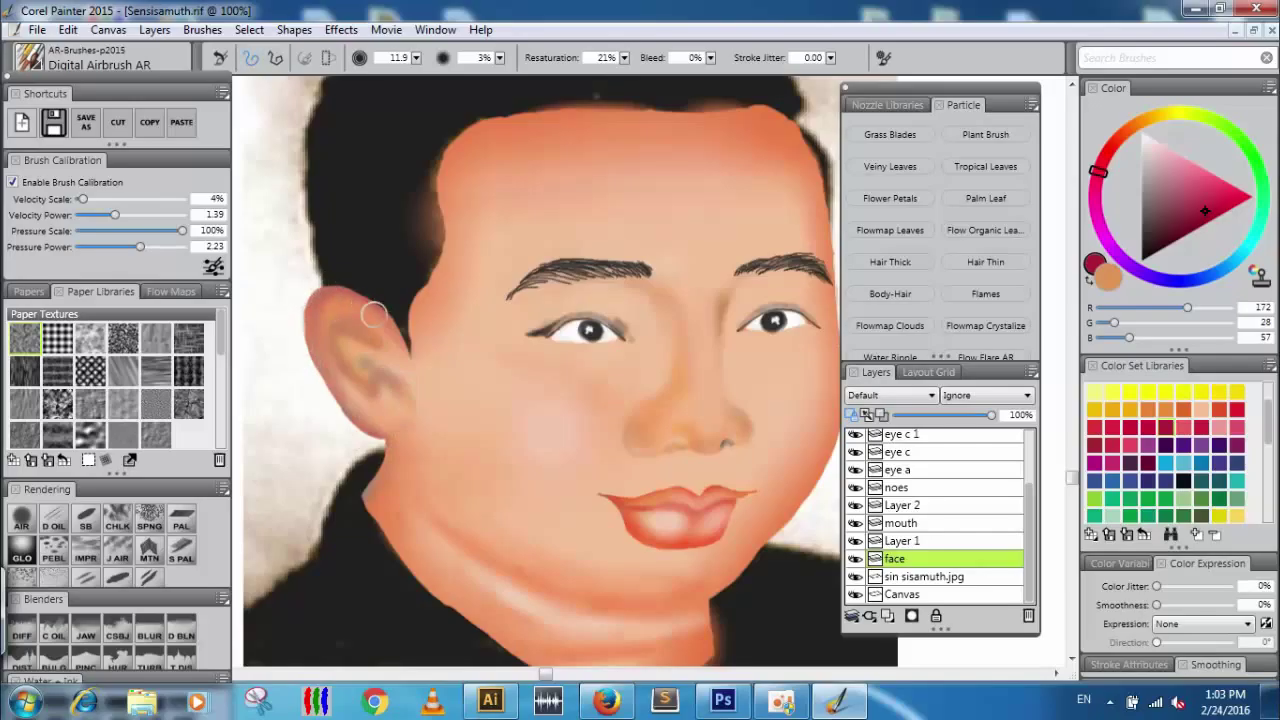
left_click_drag(638, 316, 601, 328)
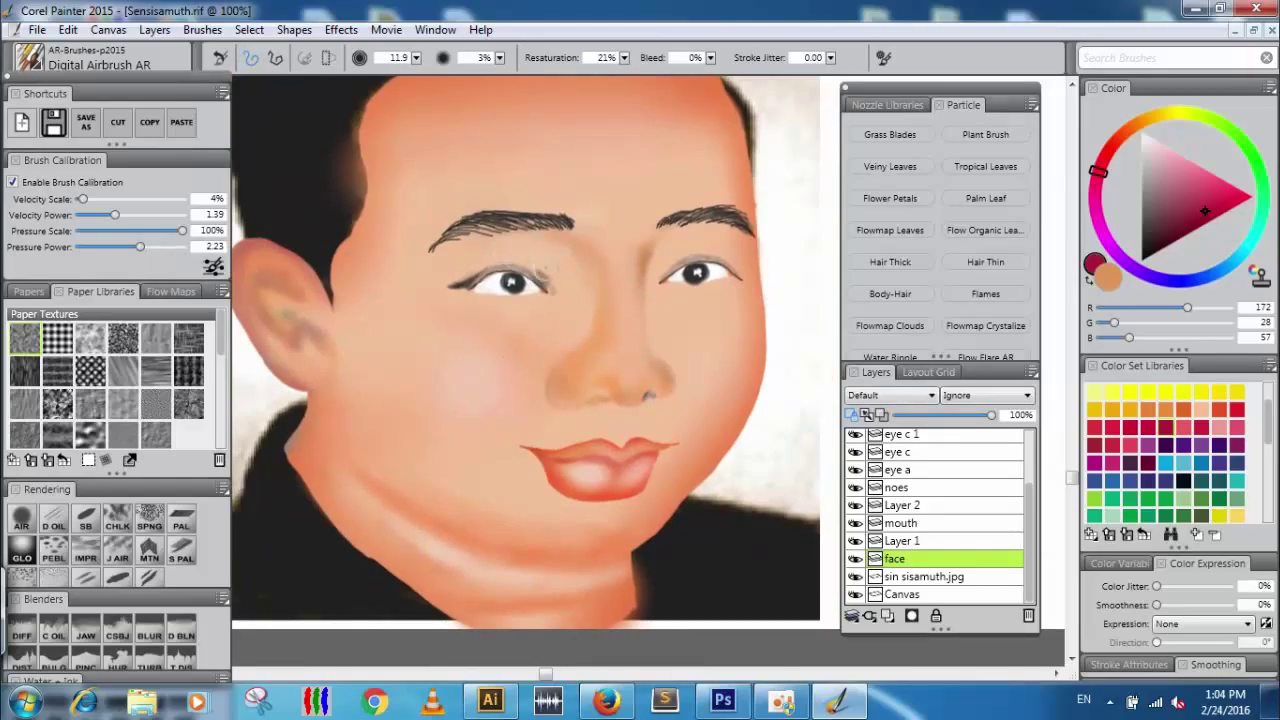
left_click(1183, 411)
left_click(1166, 408)
left_click(1092, 285)
Toggle the visibility of the eye c, eye a, eye b1 and eye b layers to identify what each contains.
left_click(910, 451)
left_click(855, 451)
left_click(855, 451)
left_click(855, 469)
left_click(855, 469)
left_click(855, 469)
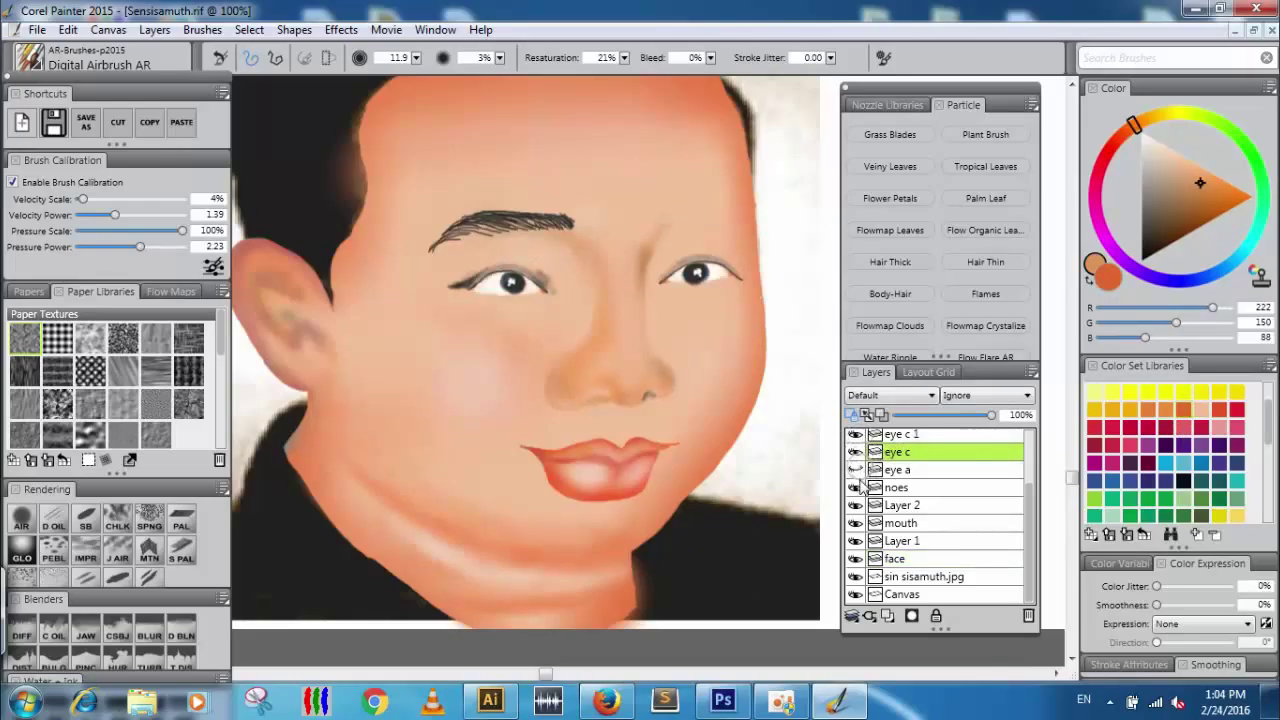
scroll(870, 485, "up", 2)
left_click(855, 473)
left_click(855, 473)
left_click(855, 473)
left_click(855, 473)
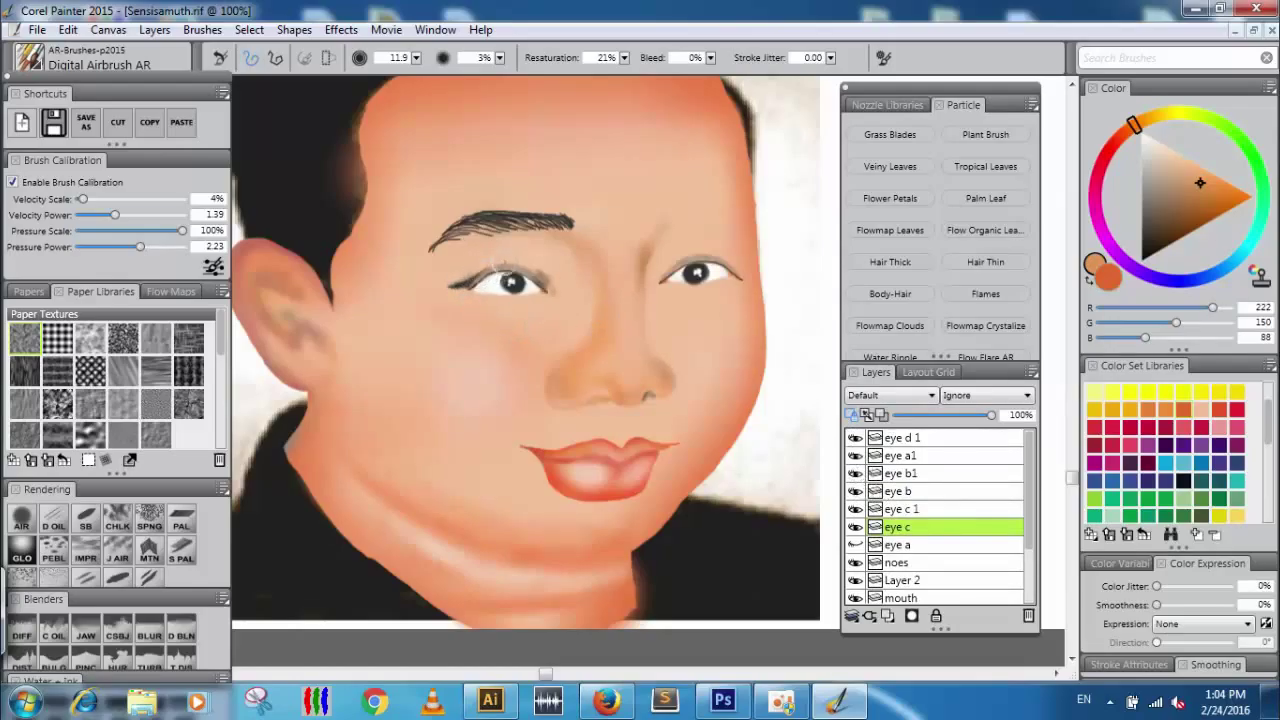
left_click(856, 527)
left_click(856, 527)
left_click(856, 527)
left_click(857, 527)
left_click(855, 545)
left_click(855, 493)
left_click(855, 493)
left_click(855, 491)
left_click(855, 491)
Airbrush an orange tint along the upper eyelids on the eye b and eye b1 layers.
left_click(893, 491)
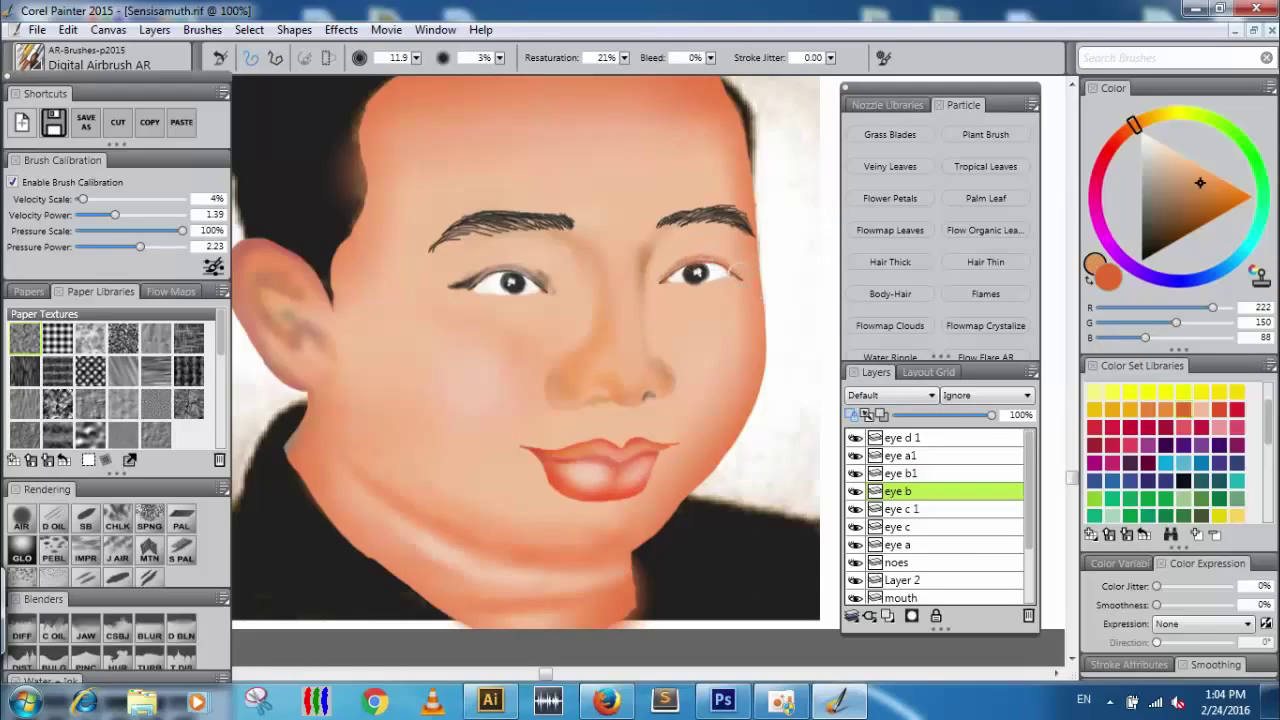
left_click(898, 474)
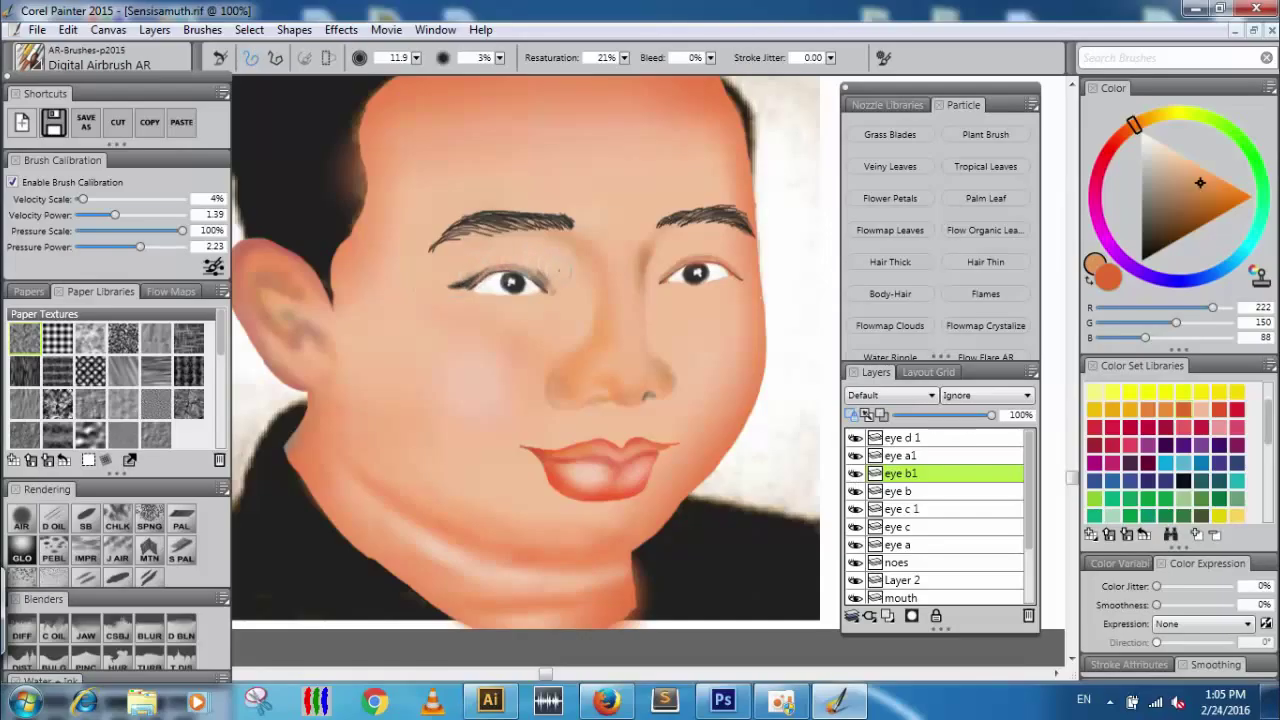
mouse_move(542, 276)
left_mouse_down()
mouse_move(480, 285)
mouse_move(455, 272)
left_mouse_up()
Hide the eye c 1 layer, and check the contents of the eye a1 and eye d 1 layers by toggling their visibility.
left_click(855, 509)
left_click(855, 509)
left_click(855, 509)
left_click(855, 509)
left_click(855, 510)
left_click(855, 510)
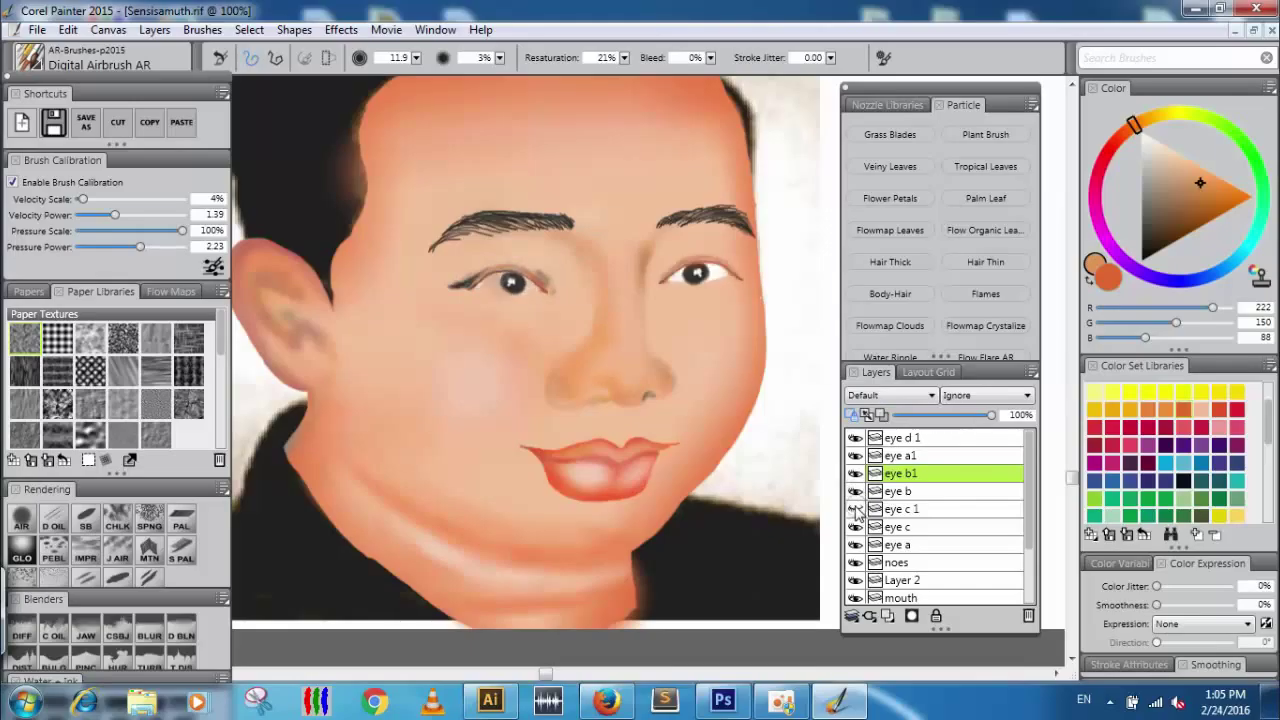
left_click(855, 457)
left_click(855, 439)
left_click(855, 439)
left_click(855, 438)
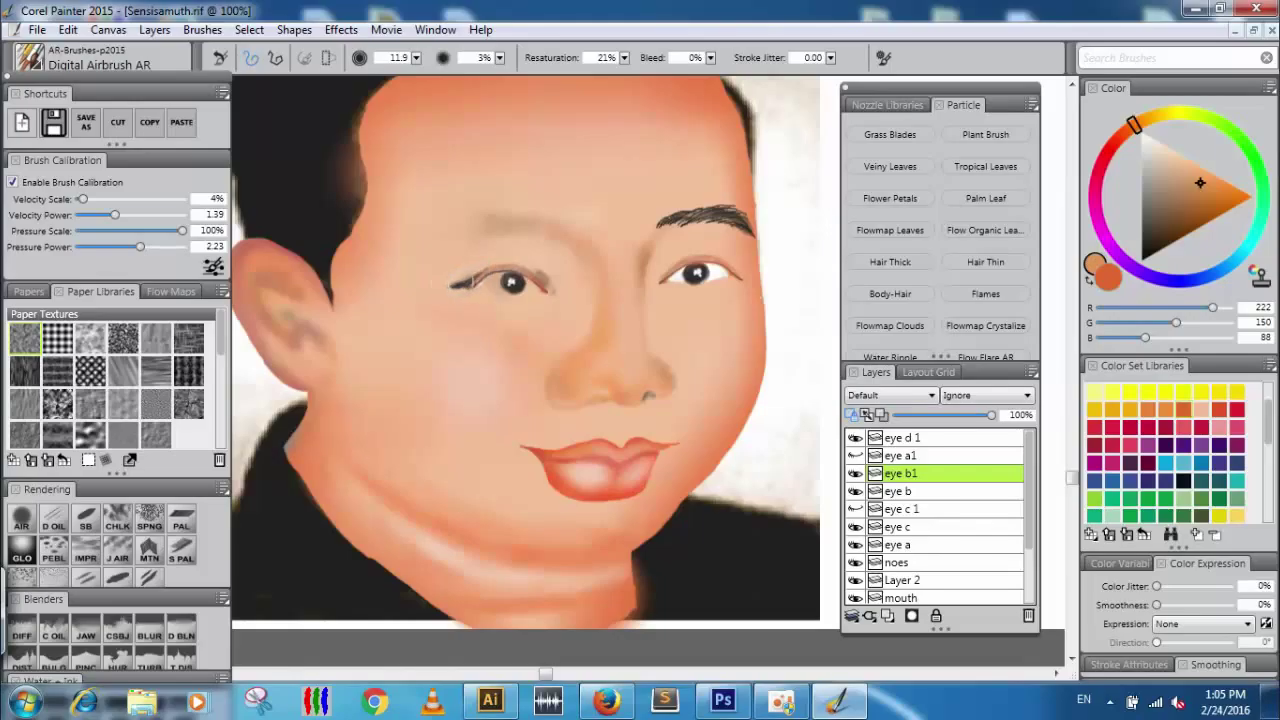
left_click(855, 455)
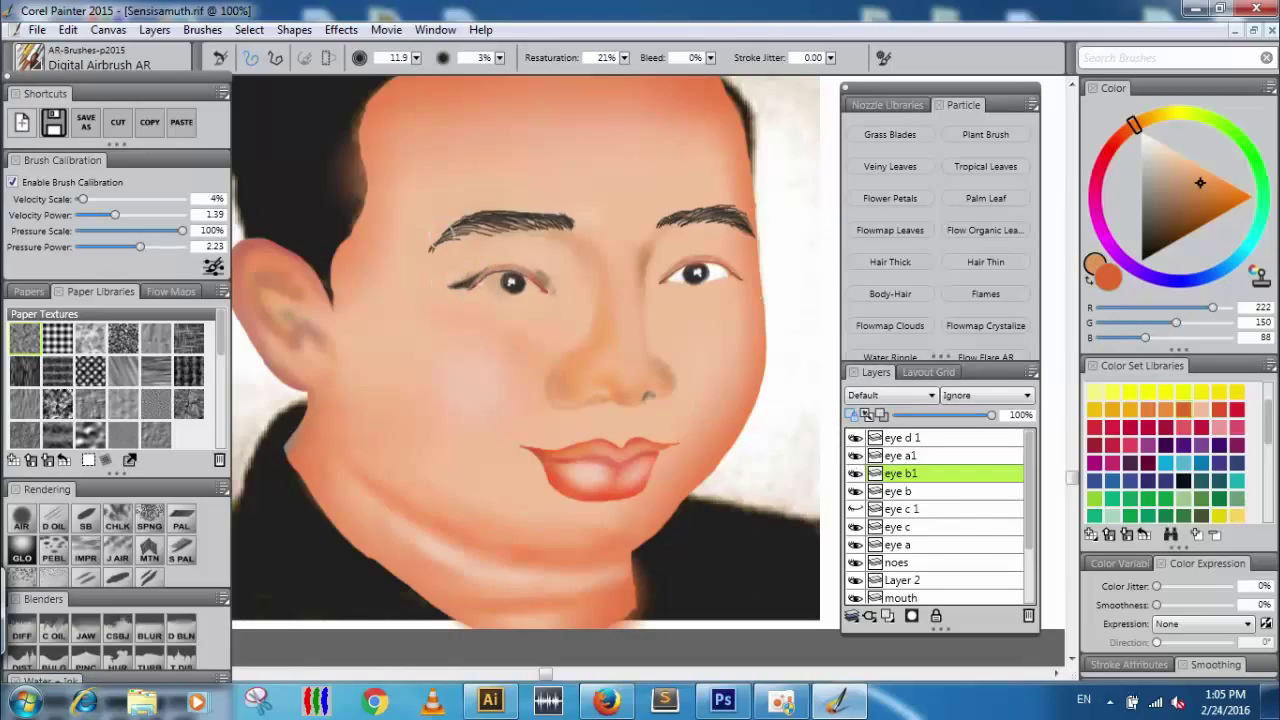
Select the face layer and airbrush orange shading on the skin between the eyes and eyebrows.
left_click(940, 582)
left_click_drag(1029, 530, 1037, 592)
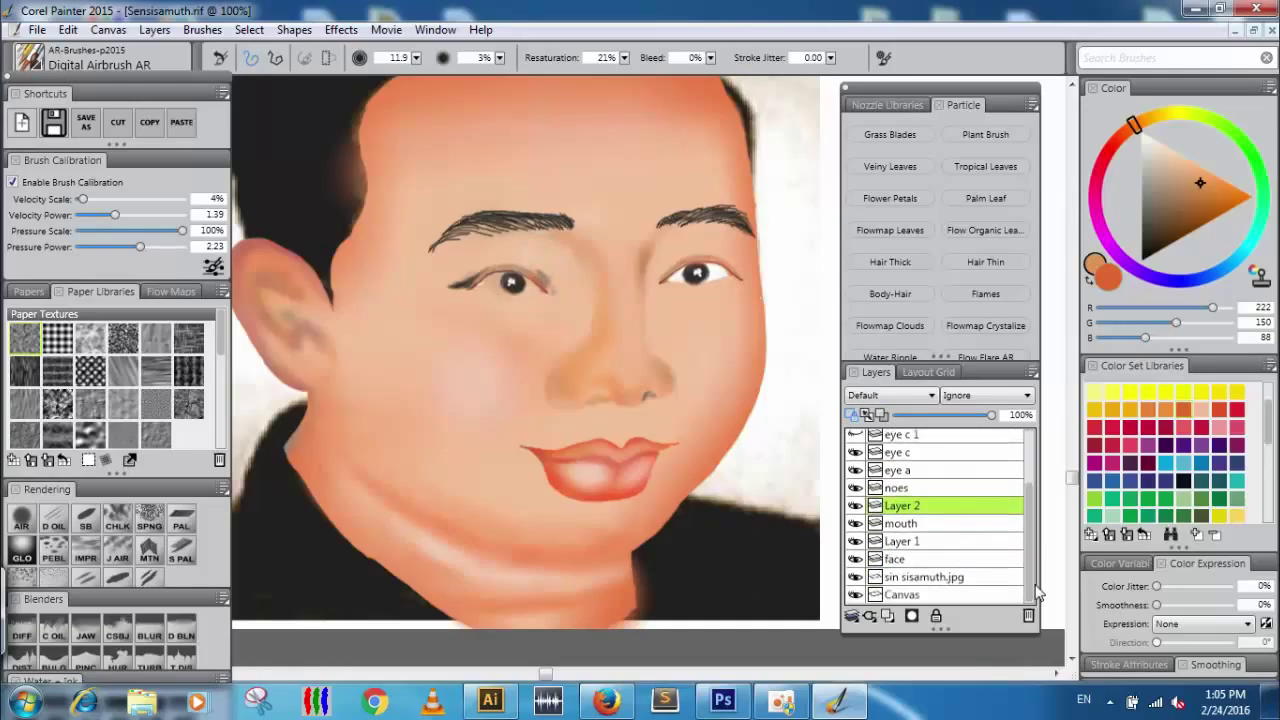
left_click(918, 560)
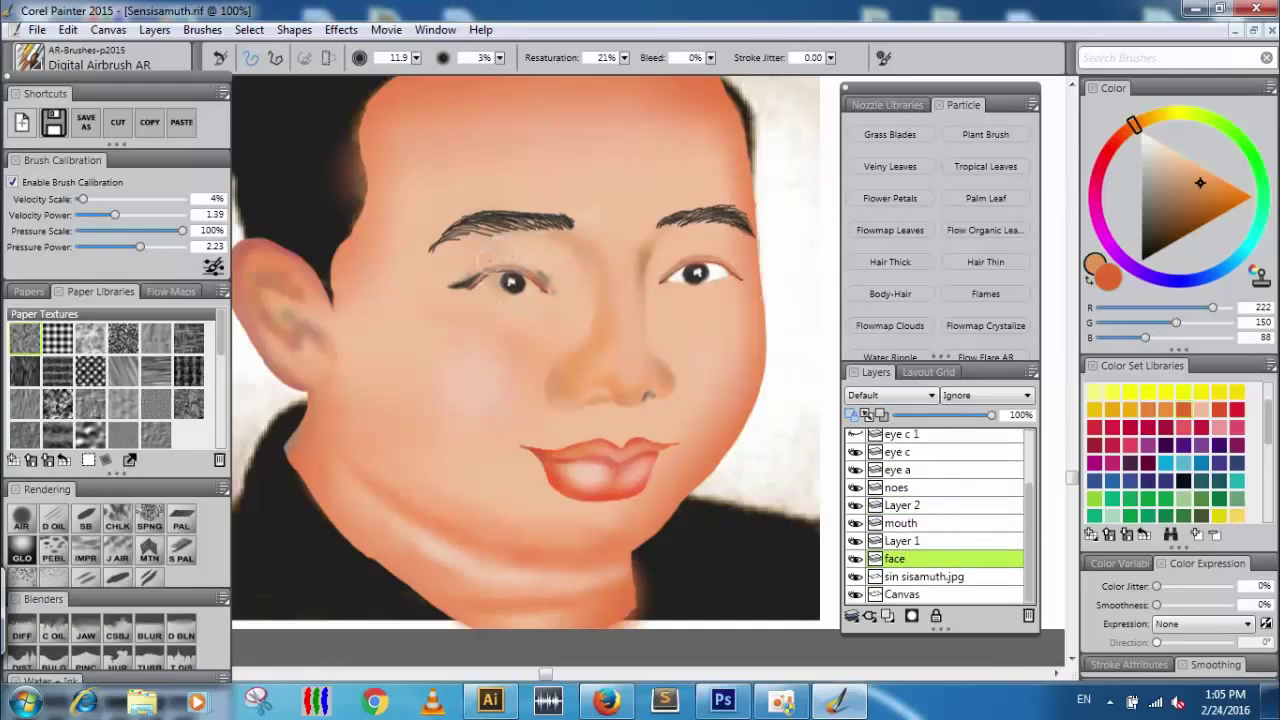
mouse_move(546, 258)
left_mouse_down()
mouse_move(507, 275)
mouse_move(478, 264)
left_mouse_up()
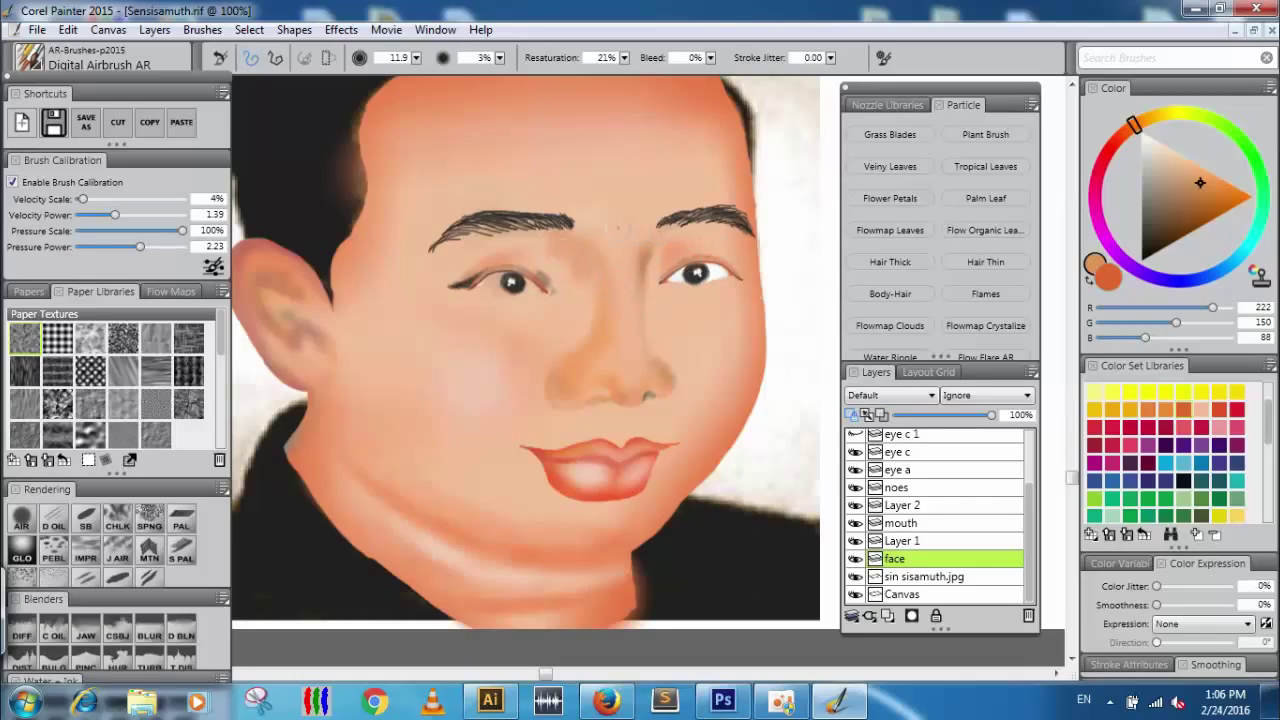
Lower the opacity to 1% and softly blend the shading along the side and bridge of the nose.
left_click(500, 60)
left_click(436, 71)
left_click_drag(582, 354, 574, 409)
left_click_drag(620, 274, 611, 346)
Add a new layer above the face layer and name it hair.
left_click(887, 616)
double_click(900, 561)
type("hea")
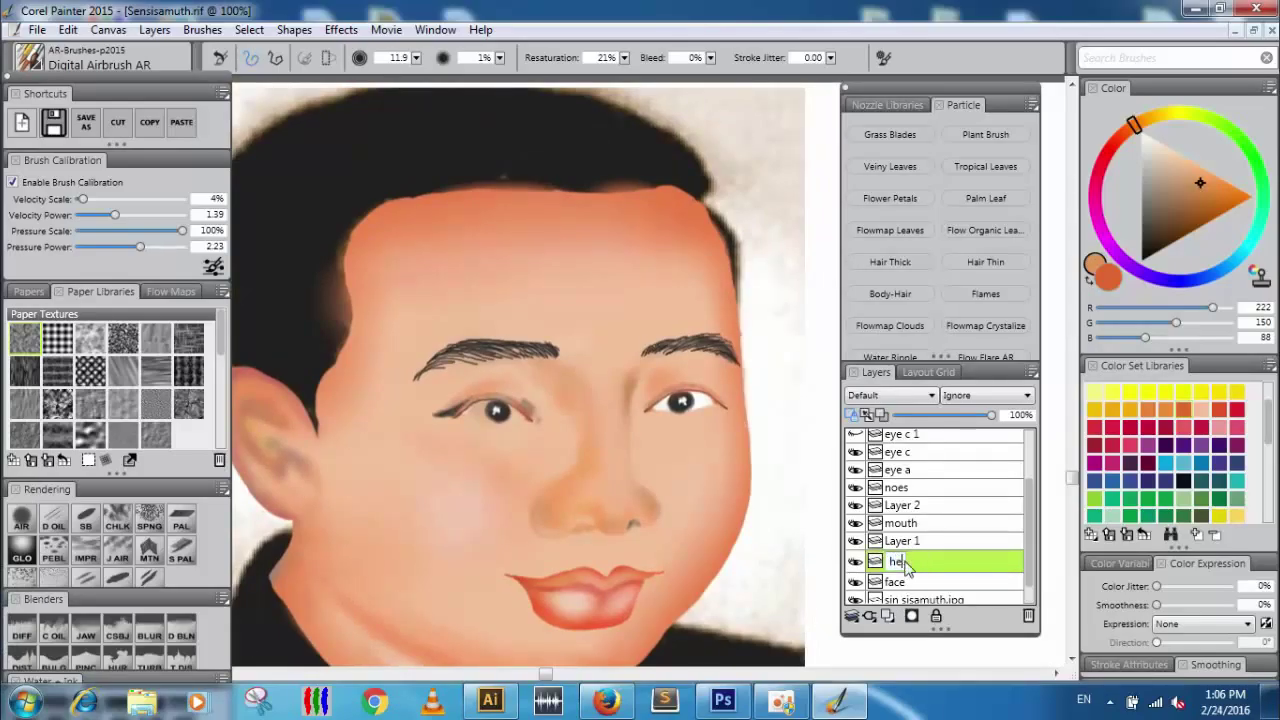
type("ir")
key("Return")
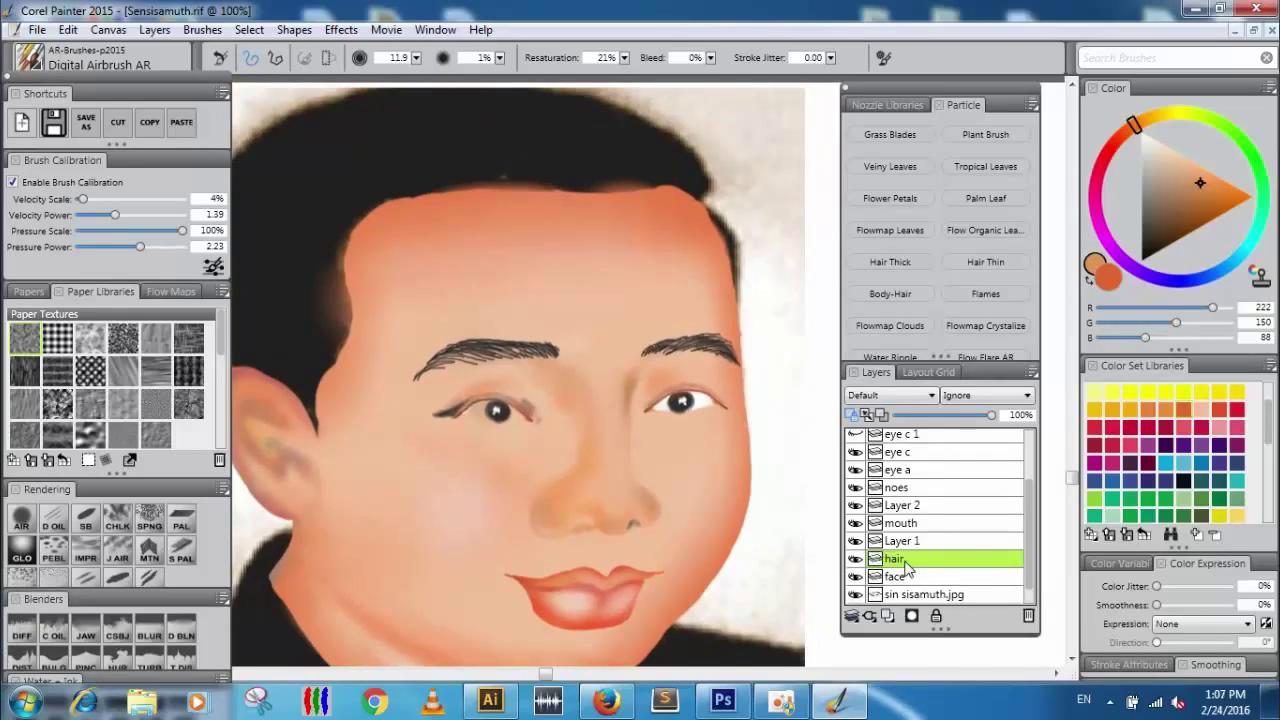
Choose the Hair Thin brush from AR-Brushes, try a stroke at the edge of the hair, and undo it.
mouse_move(560, 175)
left_mouse_down()
mouse_move(600, 268)
mouse_move(592, 250)
left_mouse_up()
left_click(108, 68)
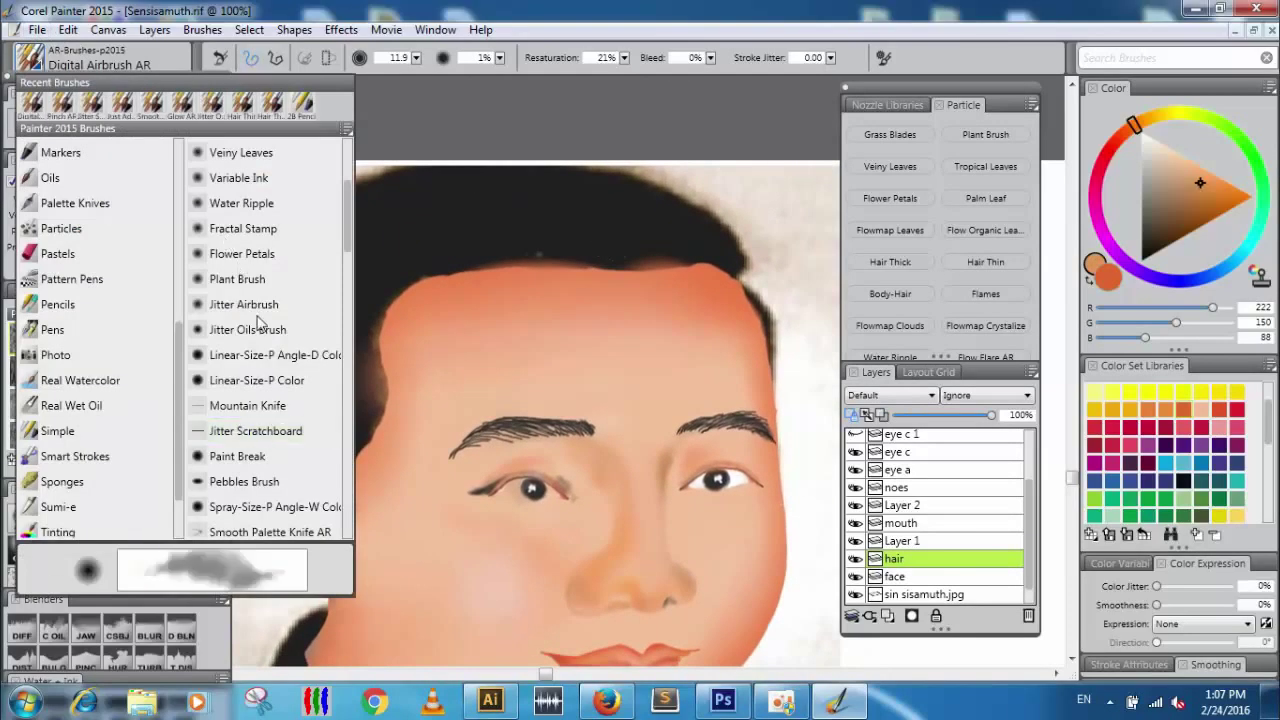
left_click(779, 703)
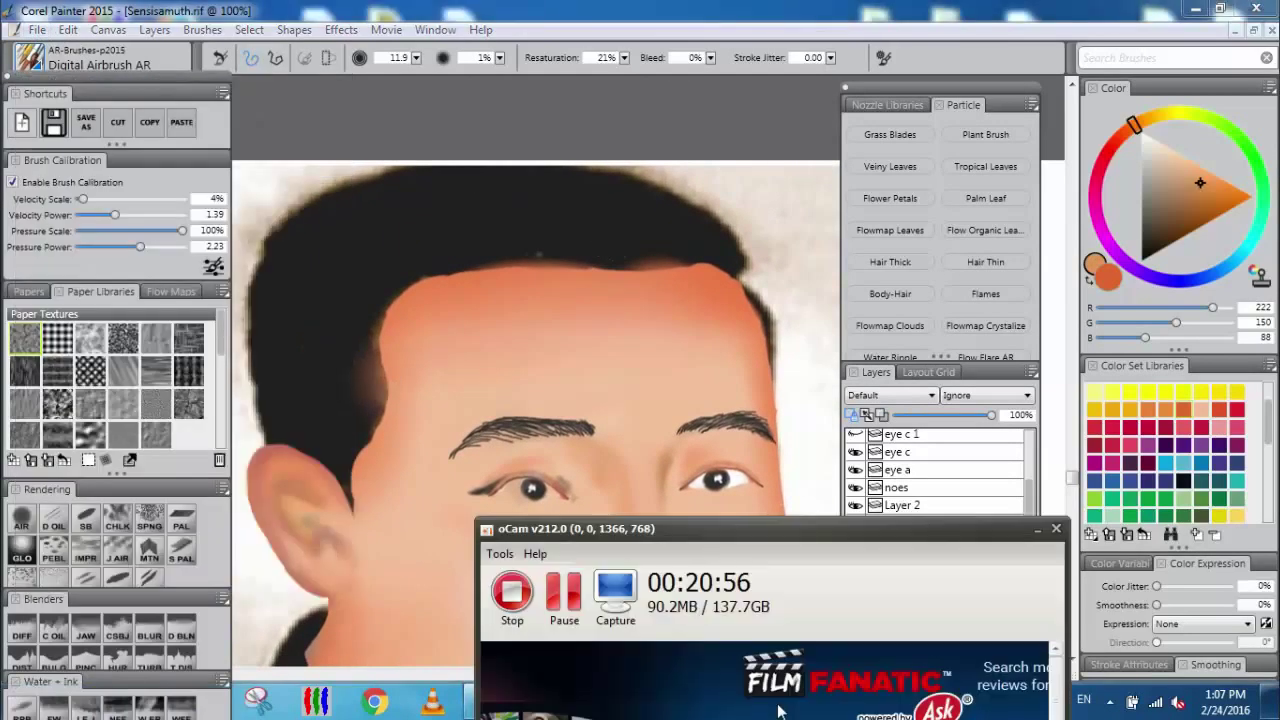
left_click(1035, 531)
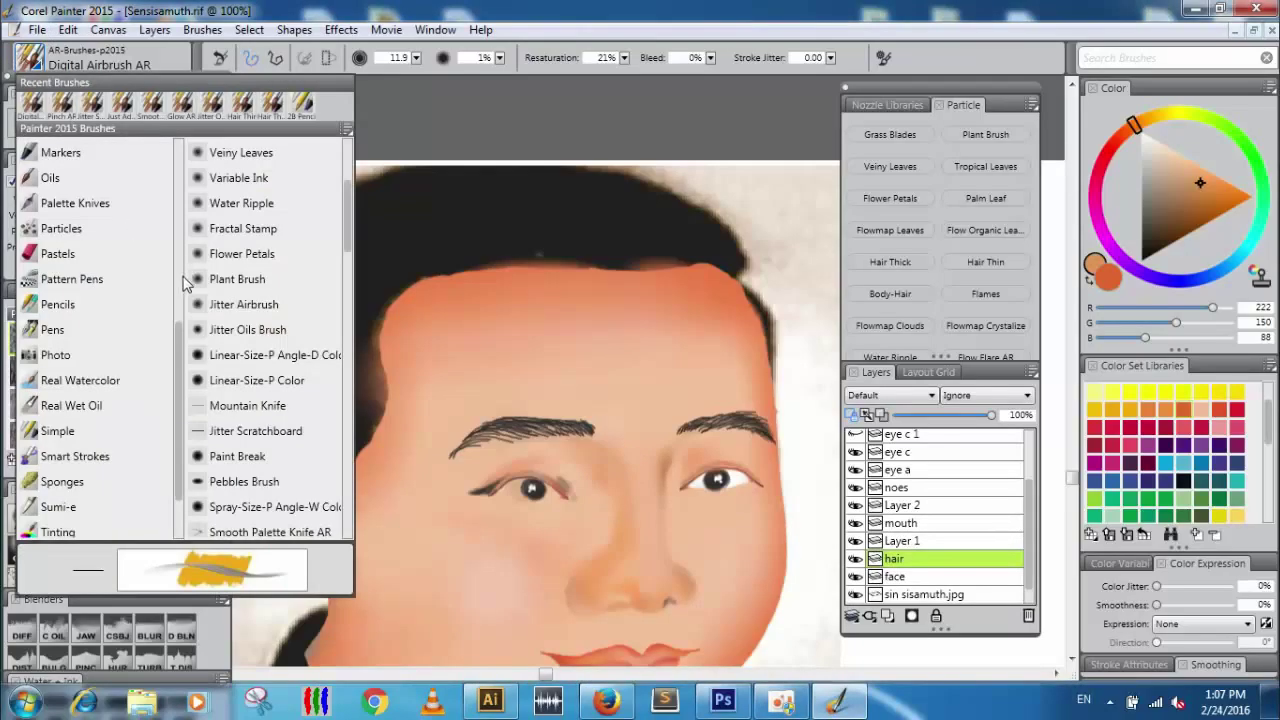
scroll(183, 275, "up", 5)
scroll(343, 140, "up", 3)
scroll(343, 140, "up", 1)
left_click(240, 202)
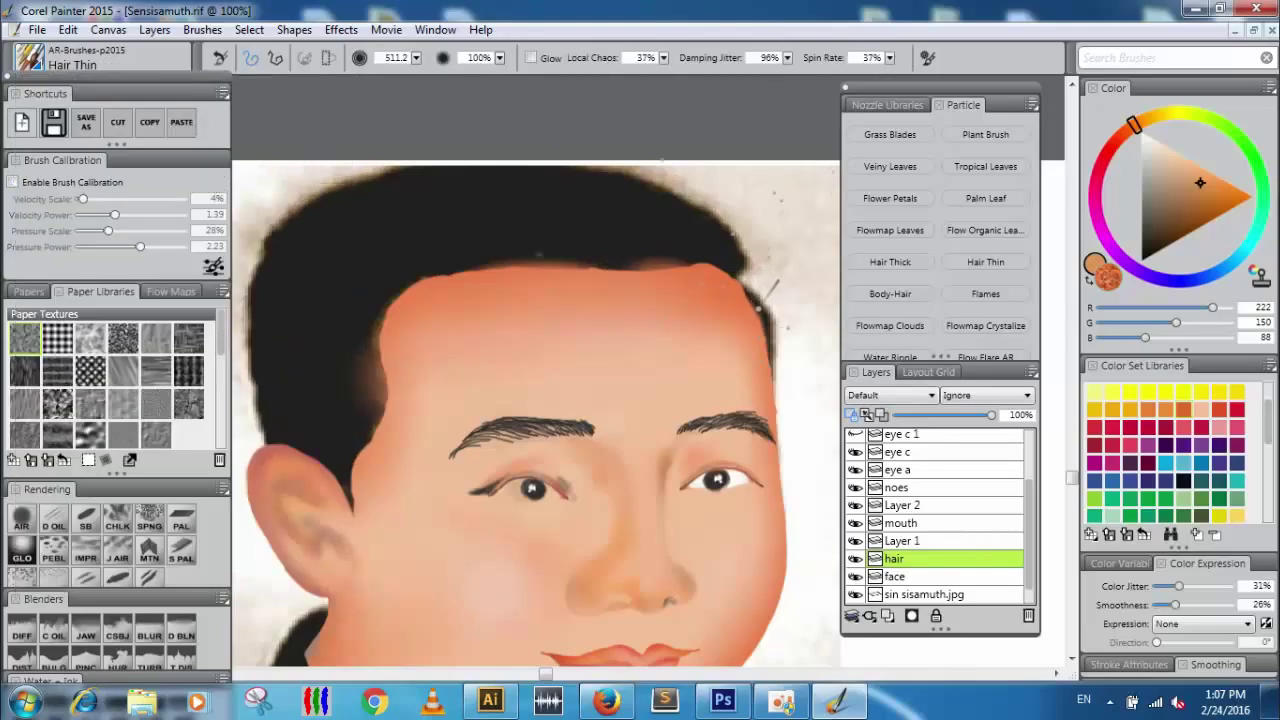
key("ctrl+z")
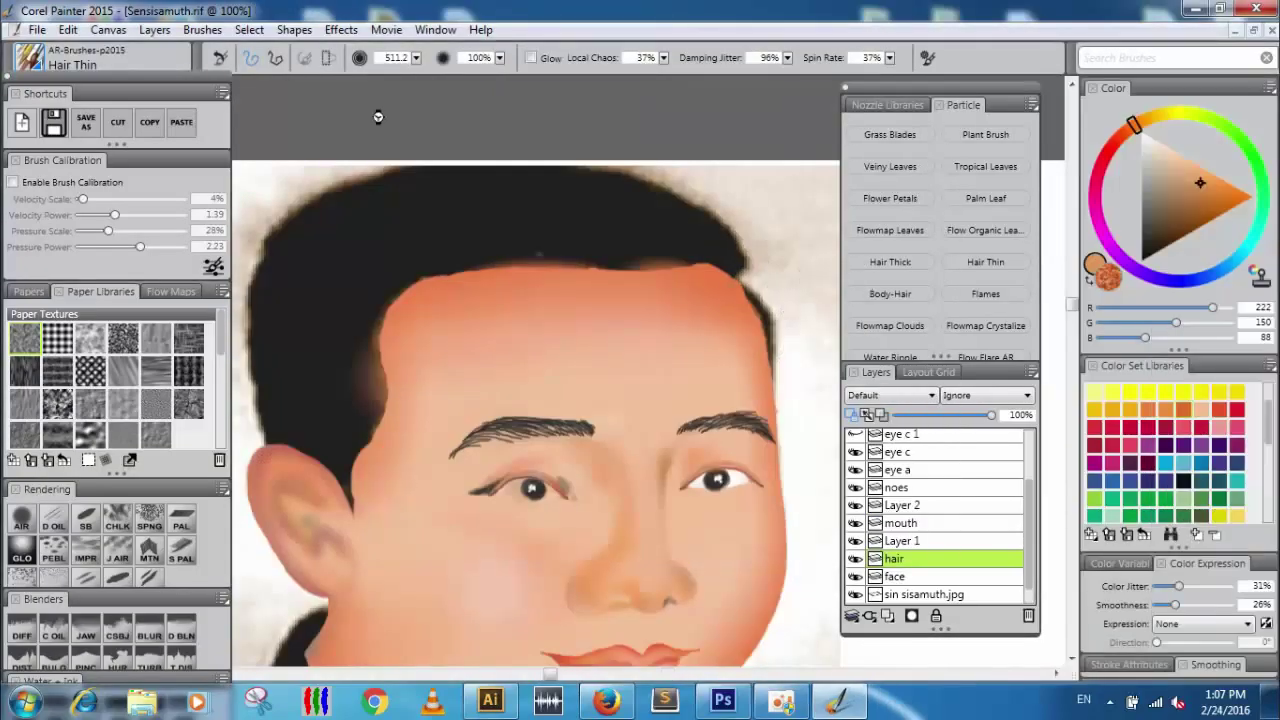
Save the painting as Sensisamuth.rif in the firein Port folder, replacing the existing file.
left_click(35, 30)
left_click(80, 248)
left_click(537, 225)
left_click(767, 498)
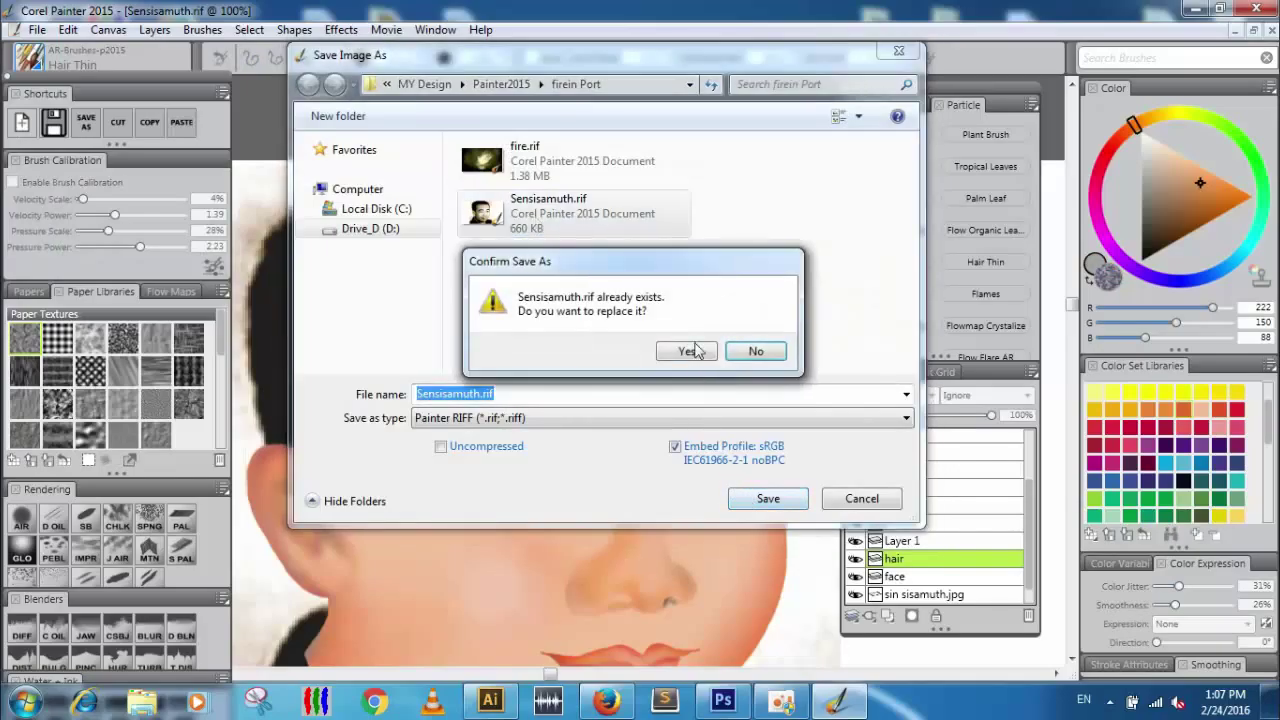
left_click(687, 349)
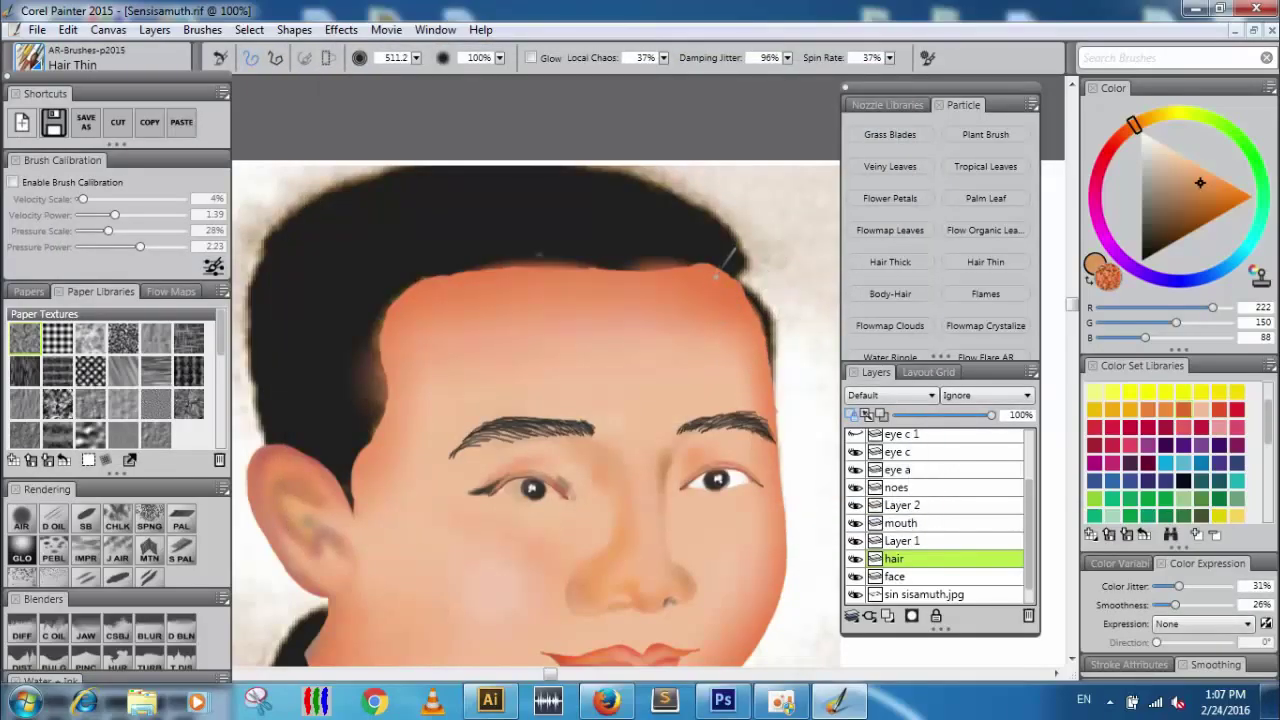
Keep the Hair Thin brush, set a dark brown colour, then try a stroke at the temple hairline and undo it.
left_click(35, 70)
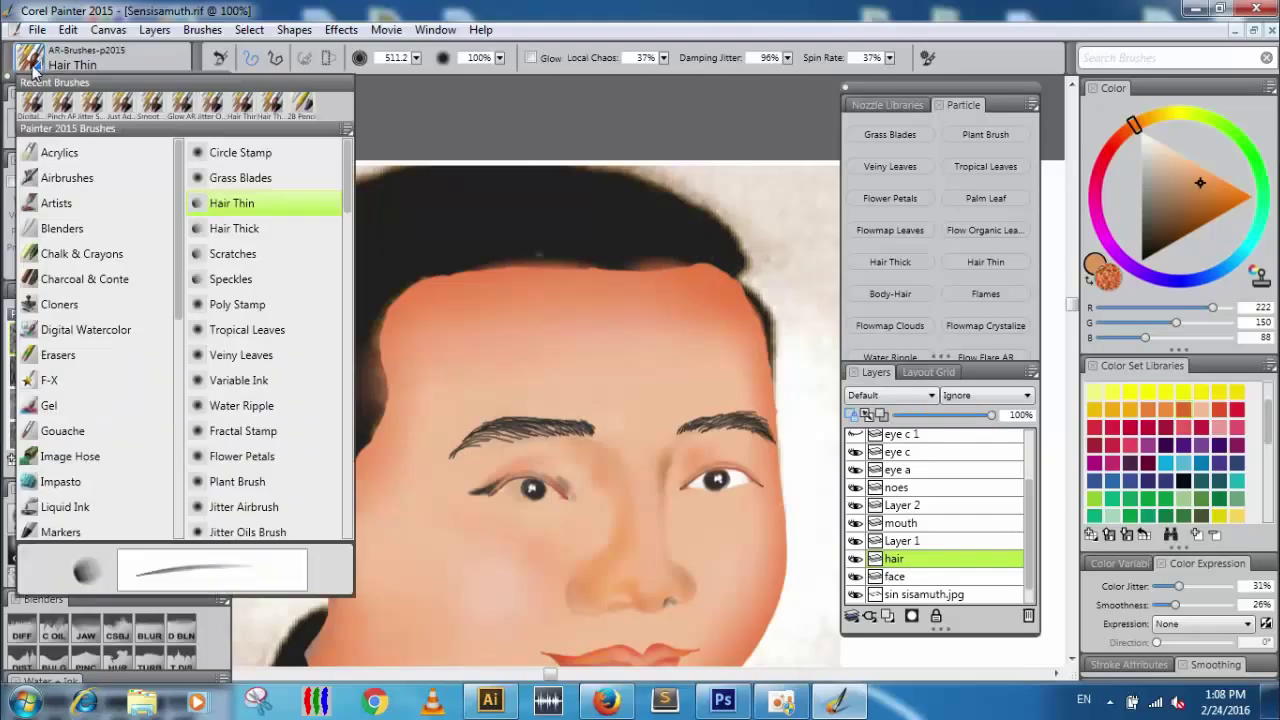
left_click(250, 210)
left_click(1156, 246)
left_click(1090, 281)
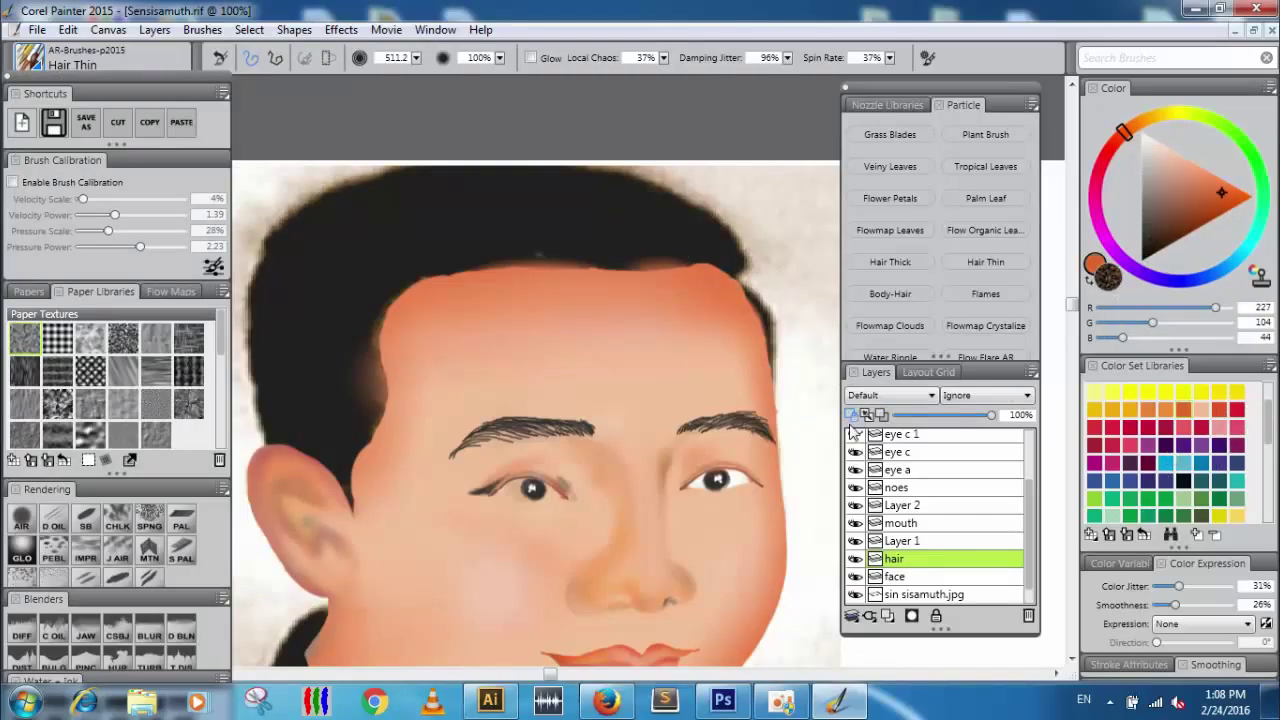
left_click_drag(755, 250, 780, 366)
key("ctrl+z")
Try the Hair Thick brush with strokes along the temple hairline and undo them.
left_click(100, 64)
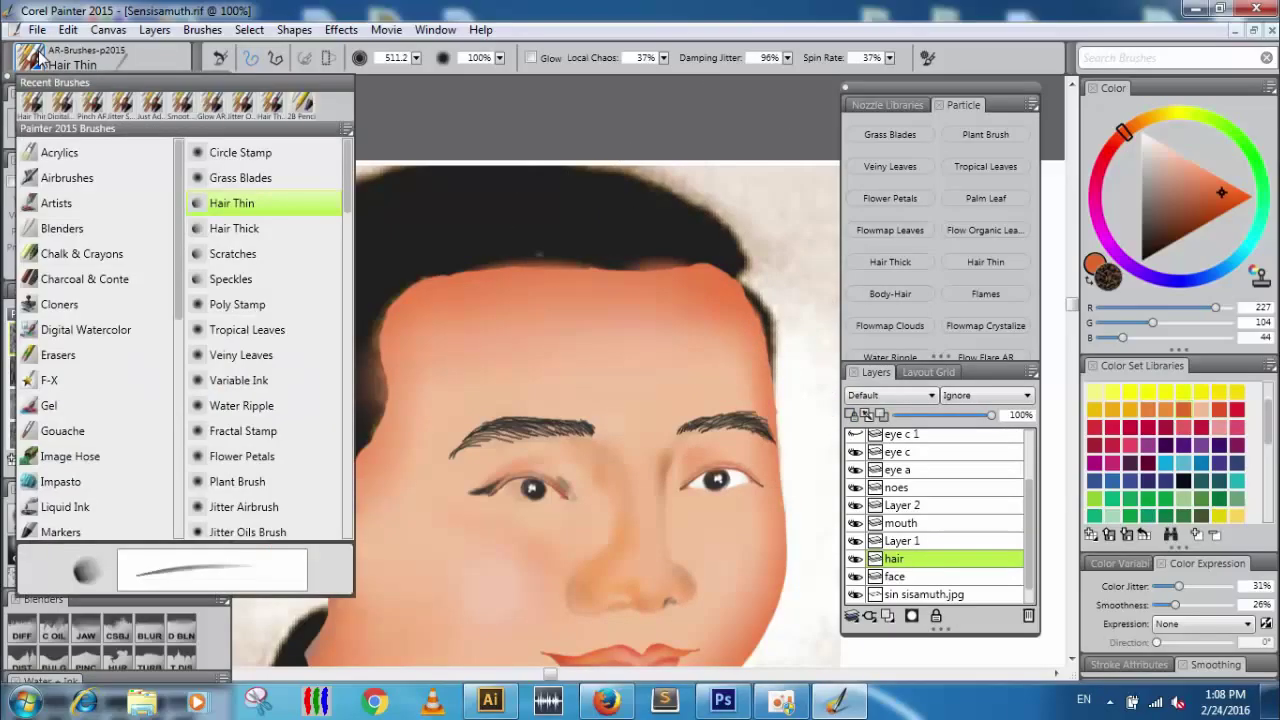
left_click(305, 246)
left_click_drag(756, 256, 765, 300)
key("ctrl+z")
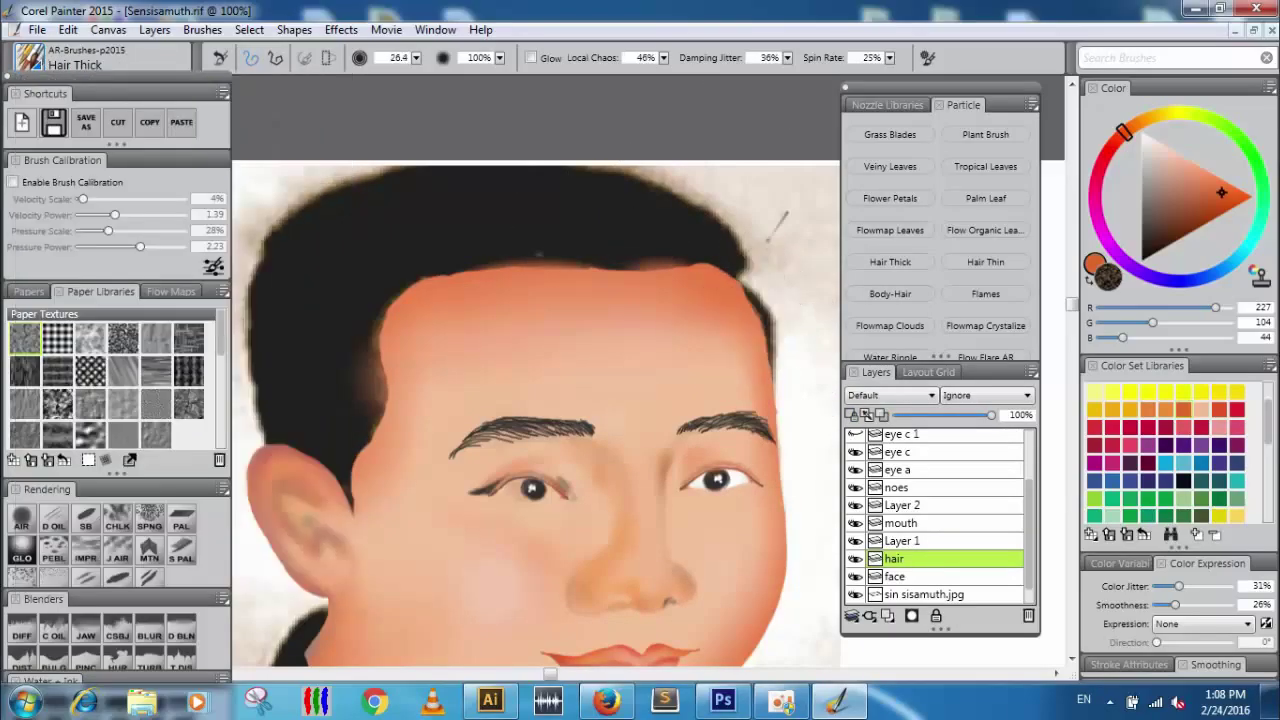
mouse_move(785, 215)
left_mouse_down()
mouse_move(729, 245)
mouse_move(758, 290)
mouse_move(700, 266)
left_mouse_up()
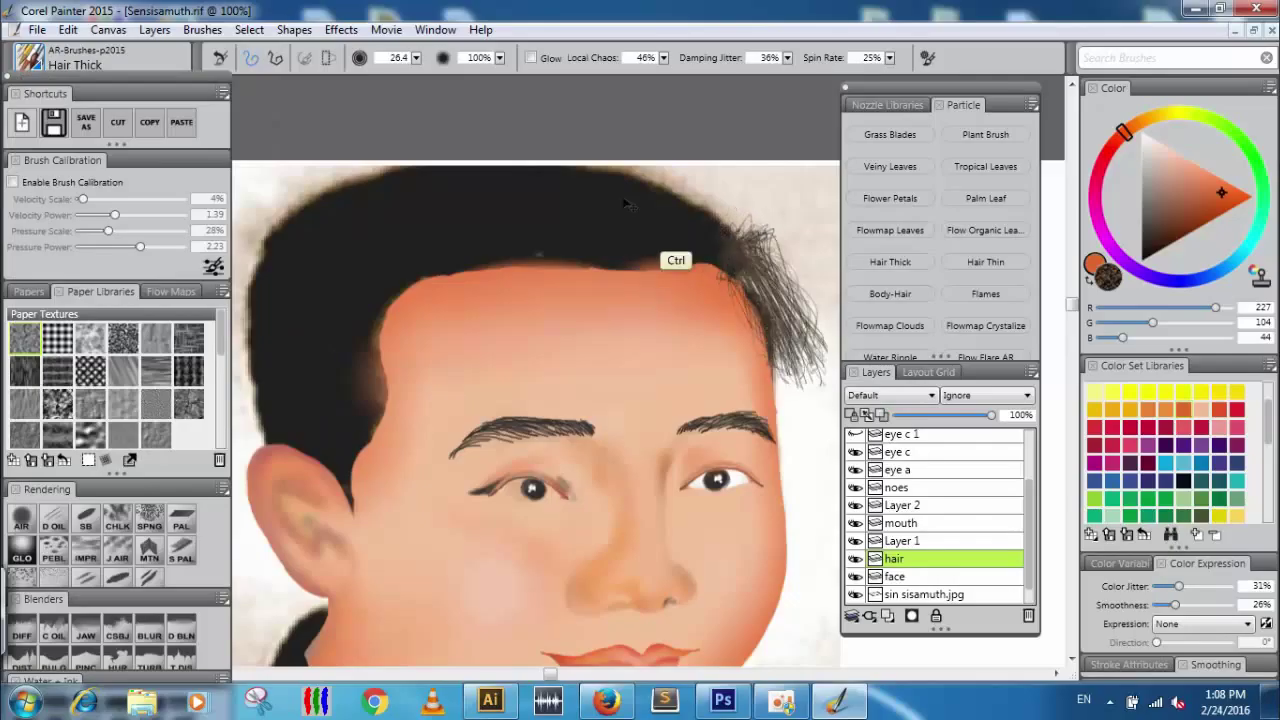
key("ctrl+z")
Return to the Hair Thin brush, reduce its size to 16.3, and undo the test strokes beside the forehead.
left_click(36, 66)
left_click(255, 203)
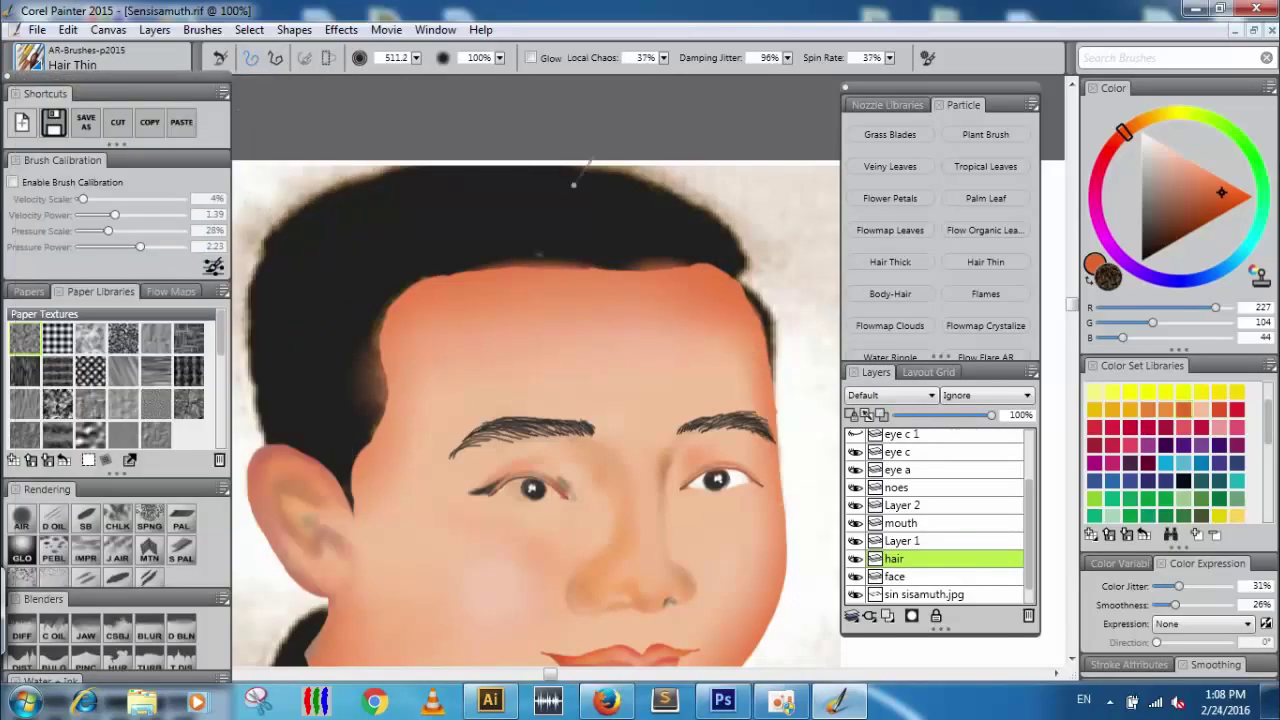
left_click_drag(721, 266, 749, 304)
key("ctrl+z")
mouse_move(415, 57)
left_mouse_down()
mouse_move(388, 71)
mouse_move(436, 82)
left_mouse_up()
left_click_drag(746, 262, 774, 386)
key("ctrl+z")
Try several short curved Hair Thin strokes down the temple edge and undo them.
mouse_move(747, 265)
left_mouse_down()
mouse_move(774, 330)
mouse_move(782, 321)
left_mouse_up()
left_click_drag(749, 266, 784, 326)
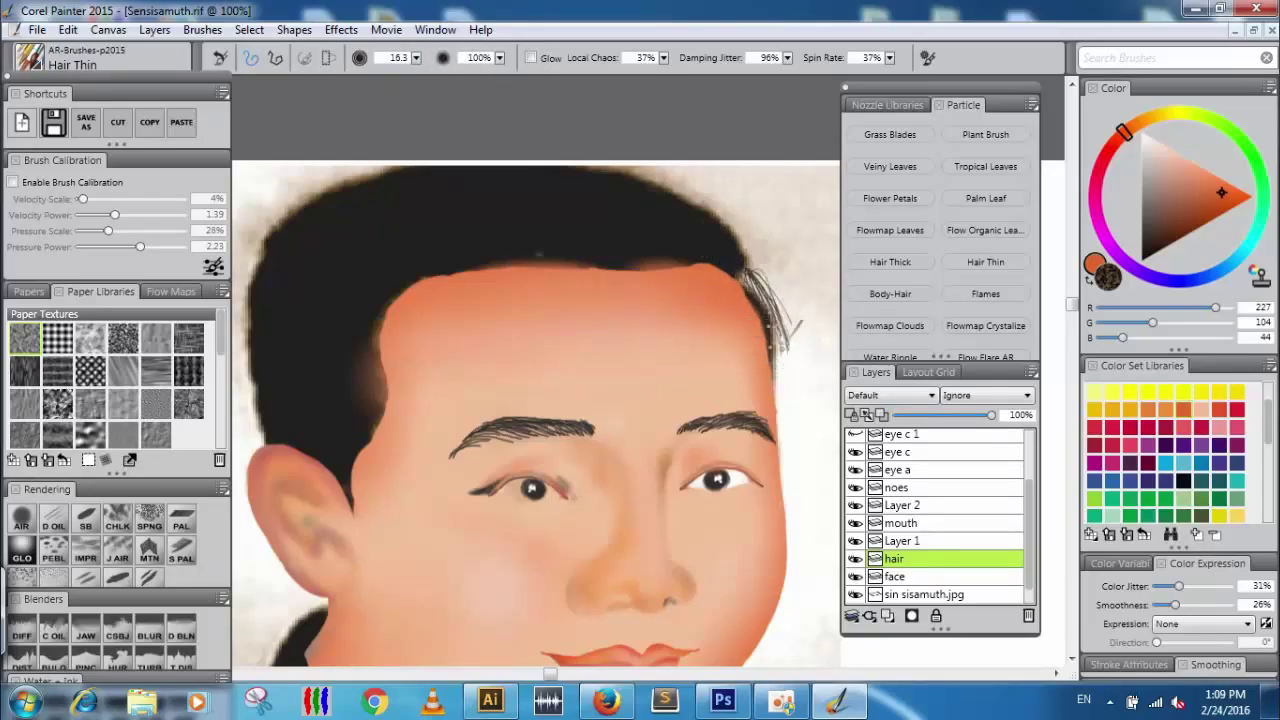
key("ctrl+z")
key("ctrl+z")
left_click_drag(750, 268, 785, 346)
key("ctrl+z")
left_click_drag(748, 266, 784, 342)
key("ctrl+z")
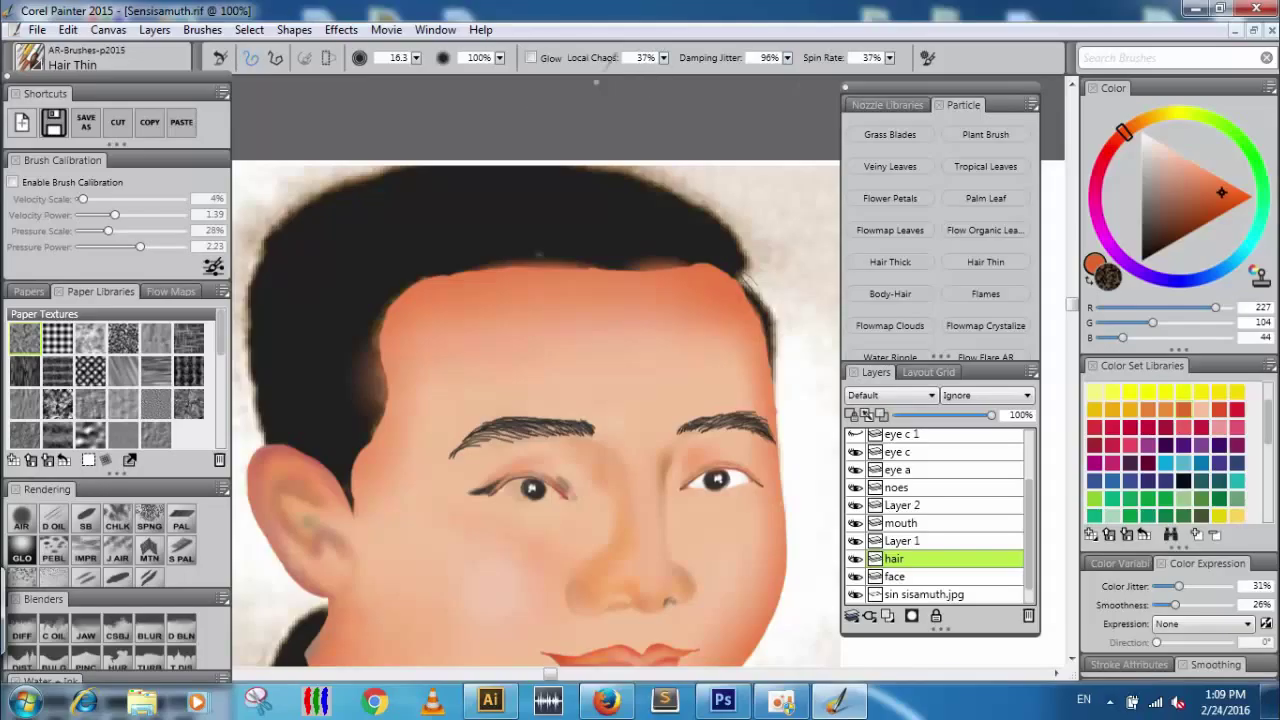
Test Hair Thin with Local Chaos 57%, Damping Jitter 41% and Spin Rate 16%, undoing each trial stroke.
left_click_drag(656, 66, 704, 84)
left_click_drag(739, 268, 753, 338)
key("ctrl+z")
left_click(787, 64)
left_click_drag(788, 62, 802, 87)
left_click_drag(735, 266, 728, 388)
key("ctrl+z")
left_click(892, 60)
left_click(854, 69)
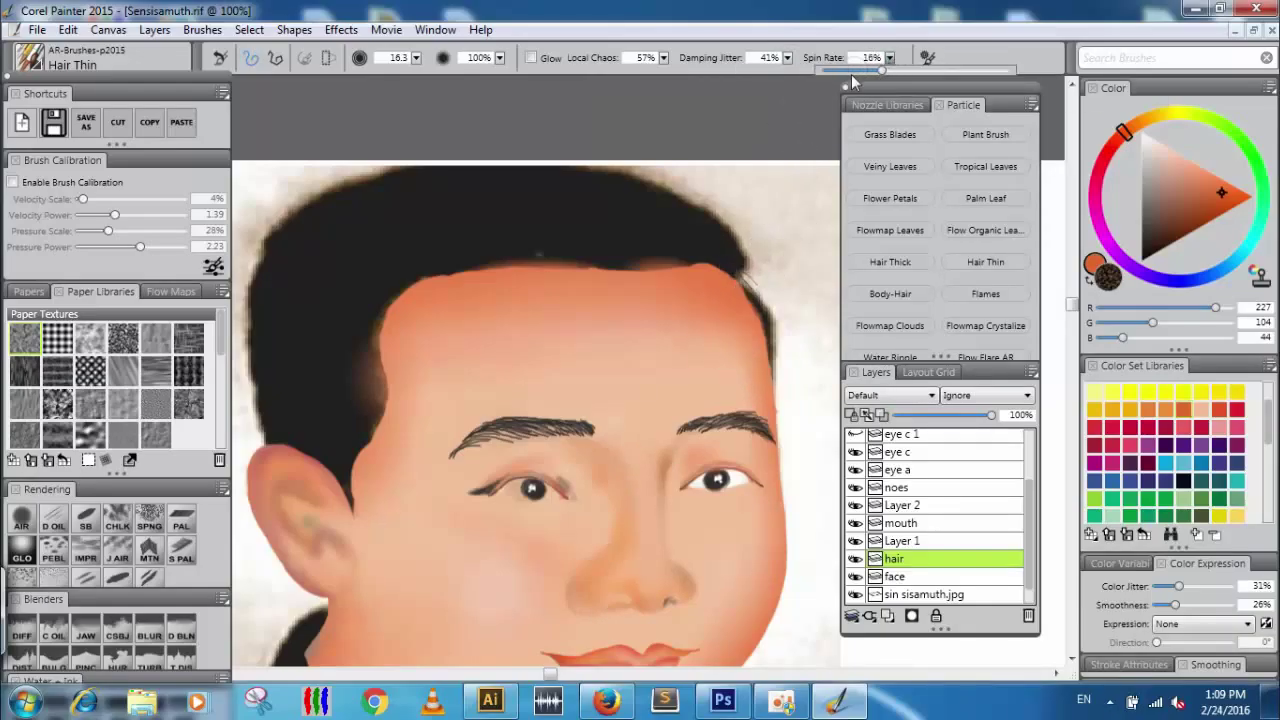
left_click_drag(738, 305, 748, 380)
key("ctrl+z")
Test more temple strokes with the adjusted Hair Thin settings and undo every one.
mouse_move(746, 260)
left_mouse_down()
mouse_move(788, 320)
mouse_move(771, 268)
mouse_move(754, 299)
mouse_move(759, 258)
mouse_move(763, 316)
mouse_move(752, 298)
mouse_move(764, 258)
mouse_move(792, 318)
mouse_move(798, 356)
left_mouse_up()
key("ctrl+z")
key("ctrl+z")
key("ctrl+z")
left_click_drag(750, 272, 782, 318)
key("ctrl+z")
key("ctrl+z")
left_click_drag(746, 276, 772, 306)
key("ctrl+z")
Reload the Hair Thin particle brush, try a stroke at the temple, and undo back past the hair layer's creation.
left_click(986, 261)
left_click_drag(756, 266, 785, 298)
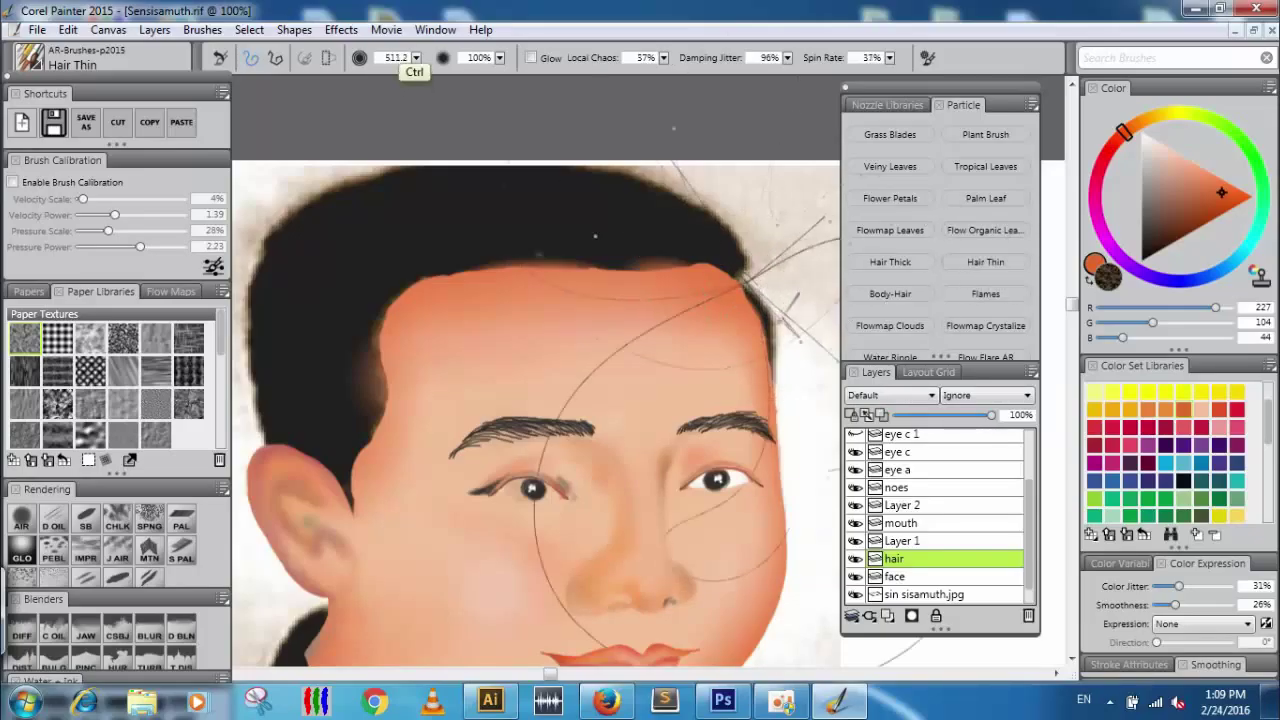
key("ctrl+z")
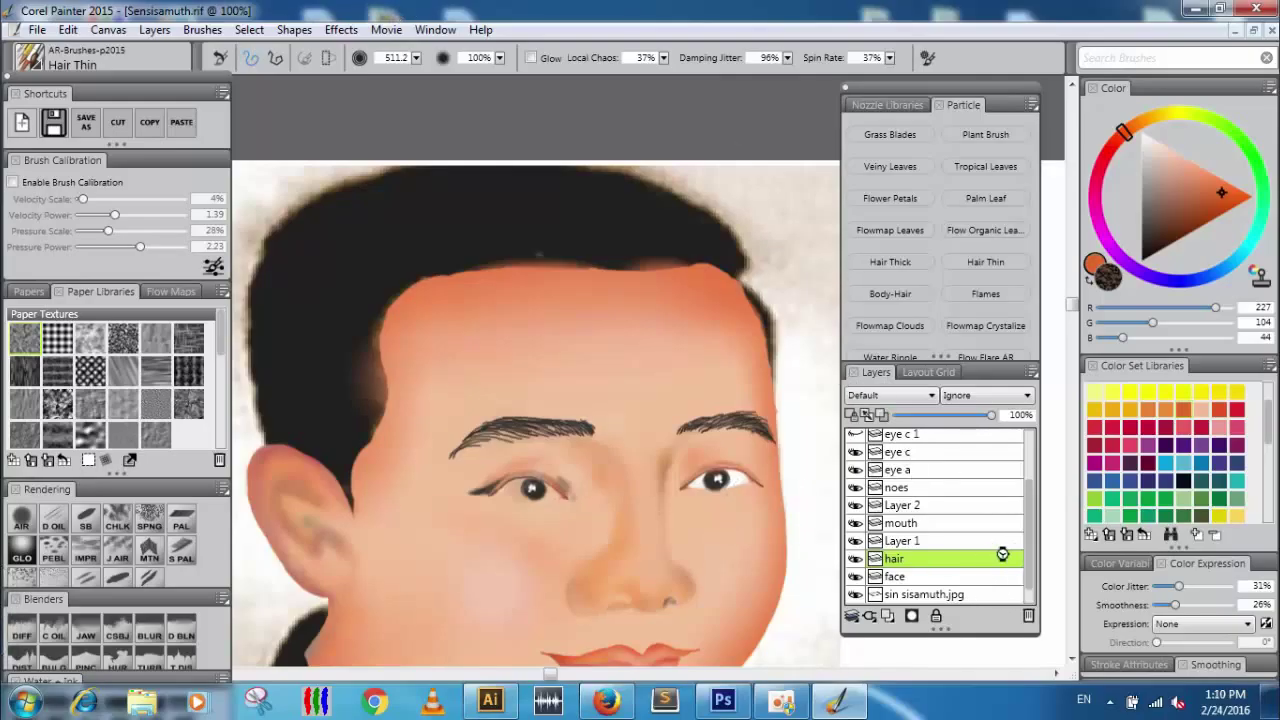
key("ctrl+z")
key("ctrl+z")
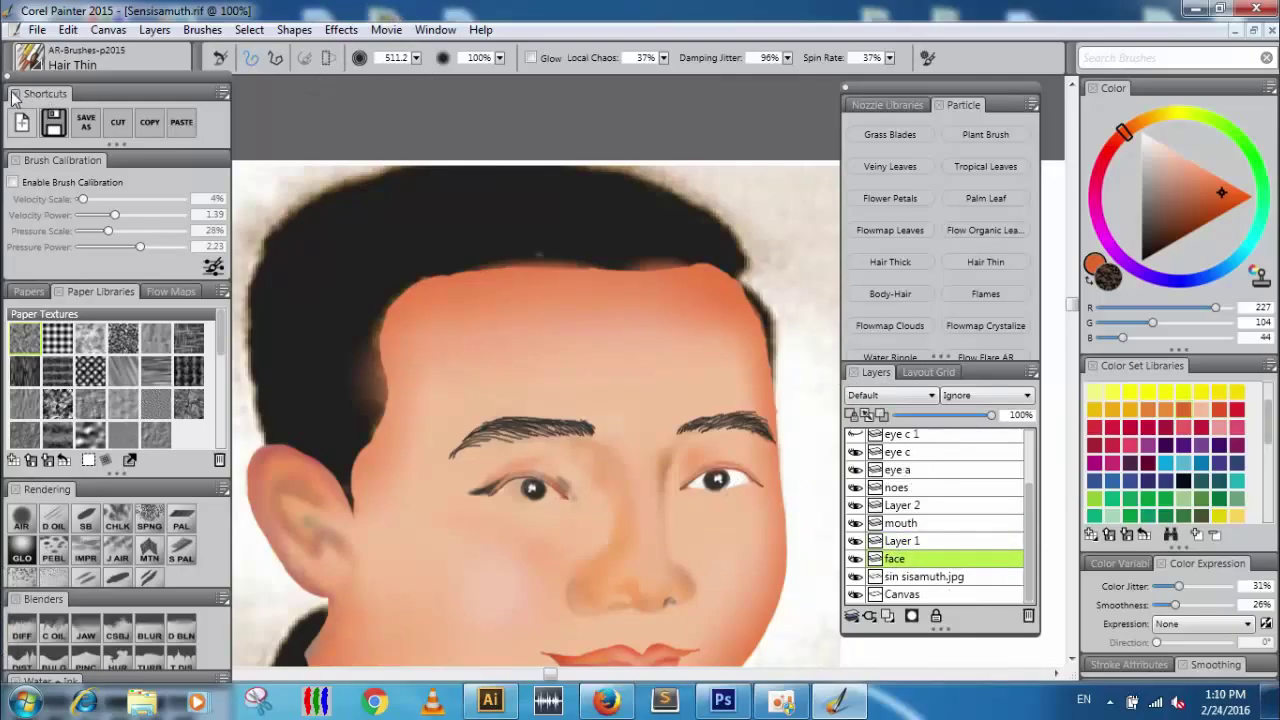
Show the eye c 1 layer, then try a Hair Thin stroke on the forehead and undo it.
left_click(855, 434)
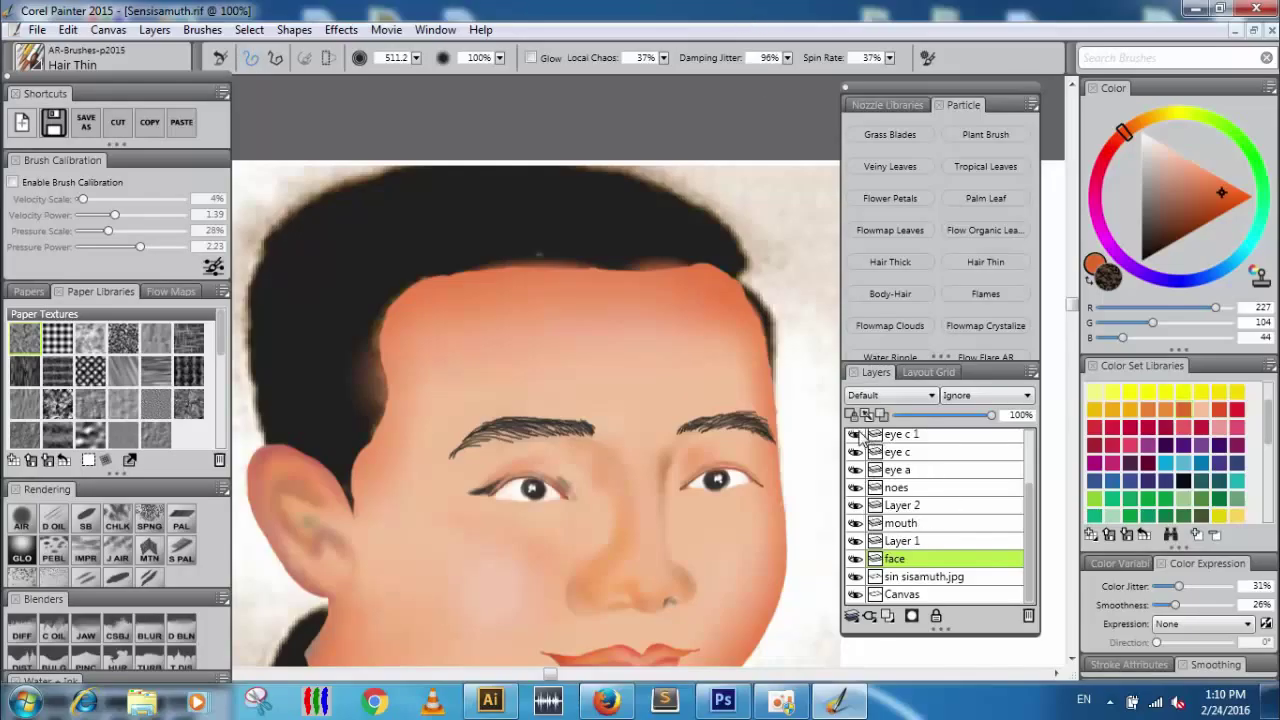
mouse_move(612, 306)
left_mouse_down()
mouse_move(591, 257)
mouse_move(650, 283)
left_mouse_up()
key("ctrl+z")
Try the Grass Blades brush with a stroke across the forehead and undo it.
left_click(30, 66)
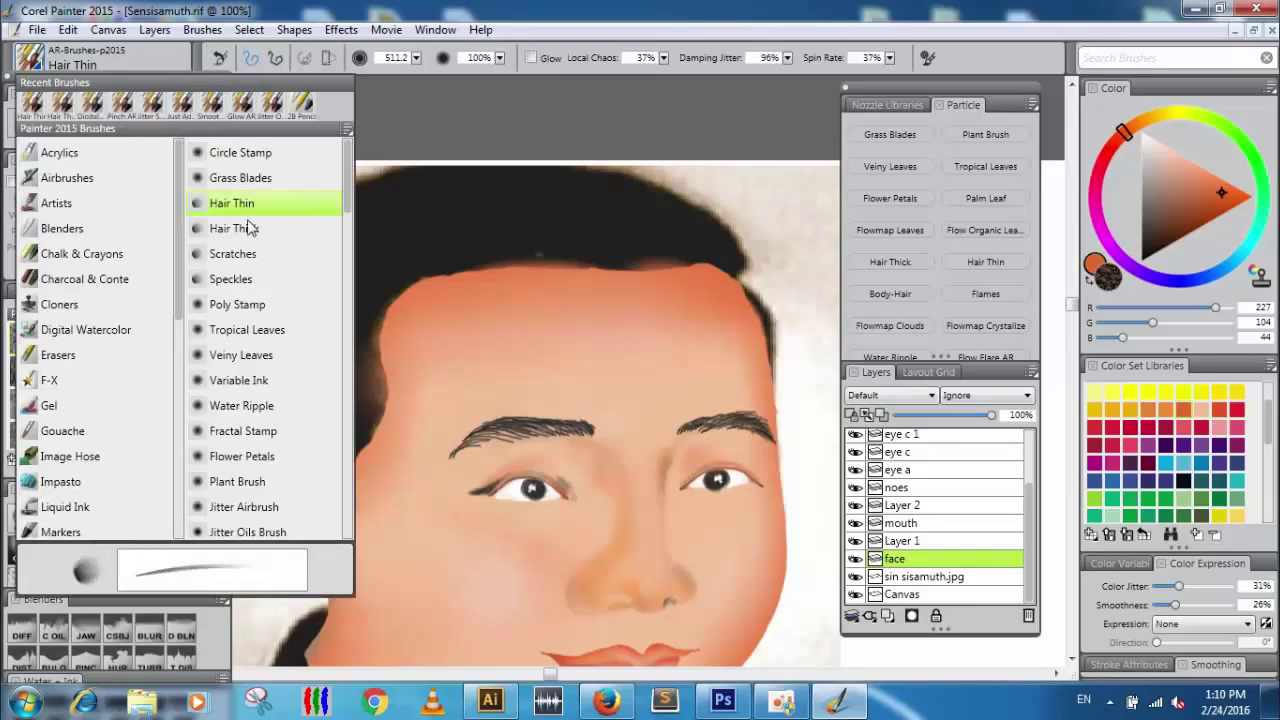
left_click(240, 178)
mouse_move(705, 280)
left_mouse_down()
mouse_move(605, 316)
mouse_move(540, 362)
left_mouse_up()
key("ctrl+z")
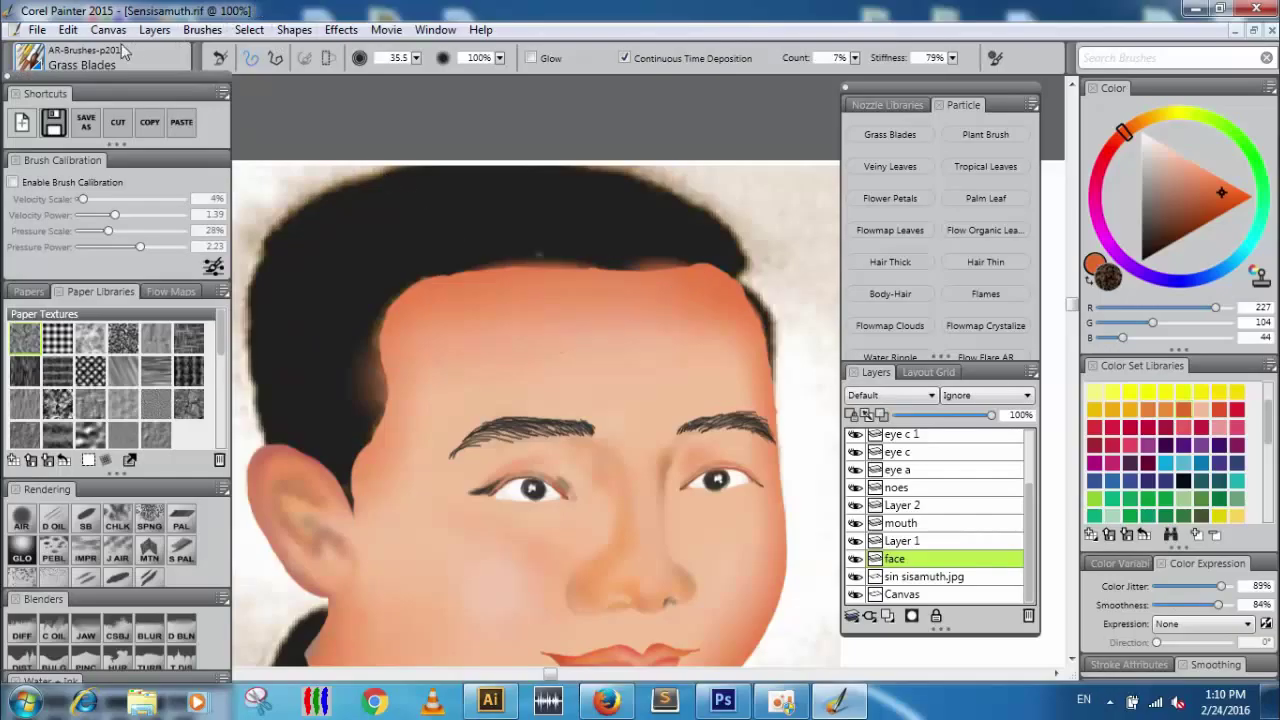
Switch back to Hair Thin, reduce the brush size to 1.3, and try strokes over the forehead and front hairline.
left_click(54, 64)
left_click(237, 204)
left_click_drag(662, 293, 505, 380)
key("ctrl+z")
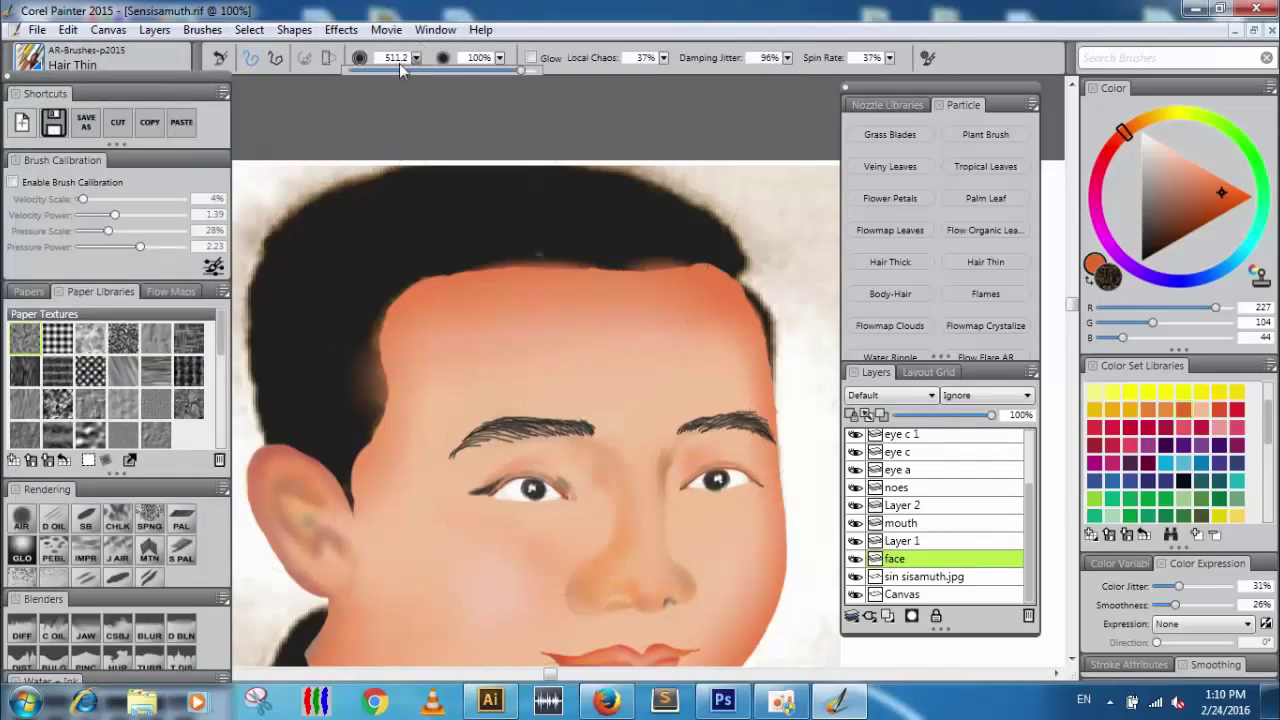
left_click_drag(421, 57, 361, 72)
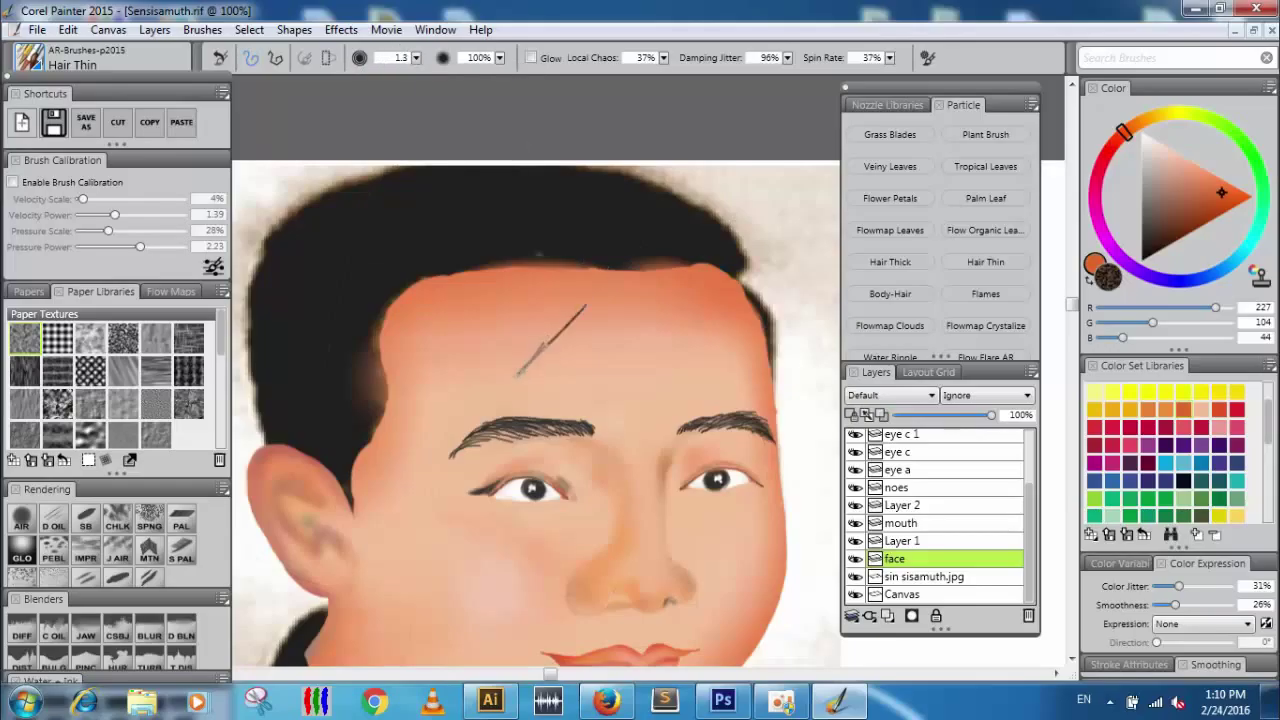
left_click_drag(655, 245, 492, 262)
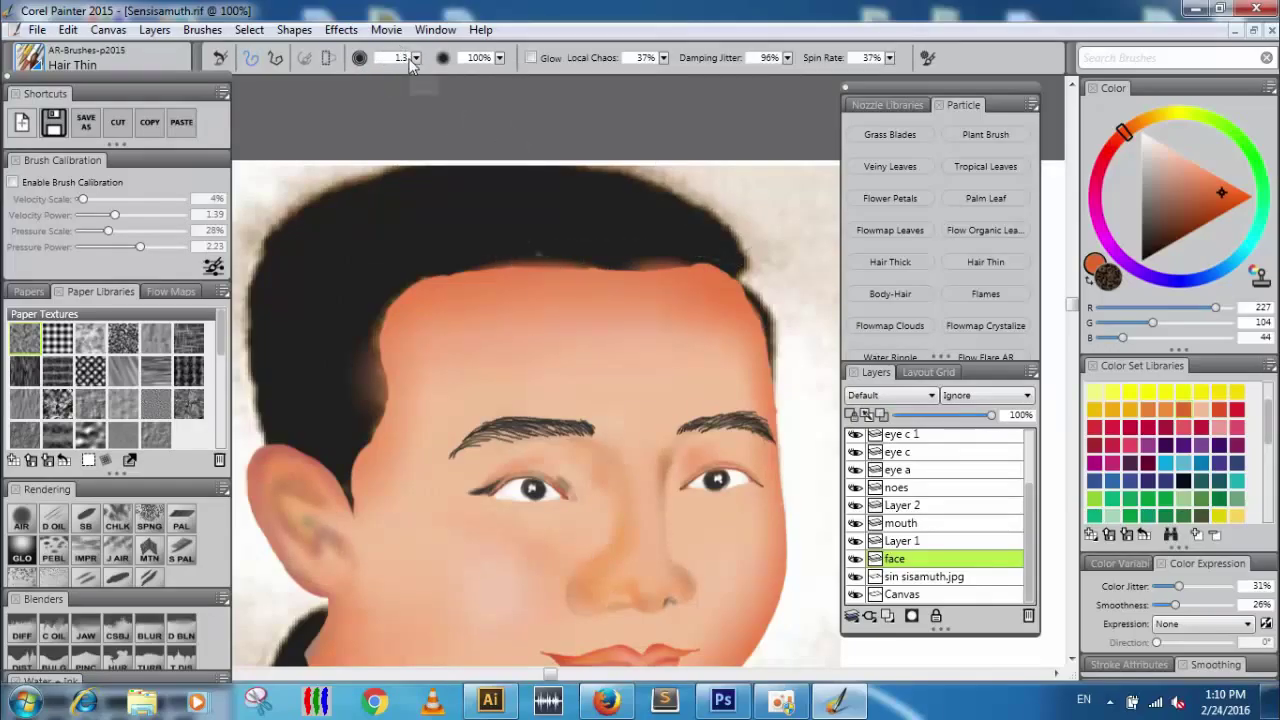
Set the brush size to 5, then try a stroke on the forehead and undo it.
type("5")
key("Return")
left_click_drag(656, 291, 549, 457)
key("ctrl+z")
Try a bundle of fine hair strokes down the temple at brush size 5 and undo them.
left_click_drag(739, 281, 767, 374)
left_click_drag(750, 280, 772, 350)
mouse_move(741, 281)
left_mouse_down()
mouse_move(771, 325)
mouse_move(772, 357)
left_mouse_up()
left_click_drag(768, 250, 795, 385)
mouse_move(775, 287)
left_mouse_down()
mouse_move(794, 350)
mouse_move(779, 342)
mouse_move(766, 398)
left_mouse_up()
key("ctrl+z")
key("ctrl+z")
key("ctrl+z")
key("ctrl+z")
key("ctrl+z")
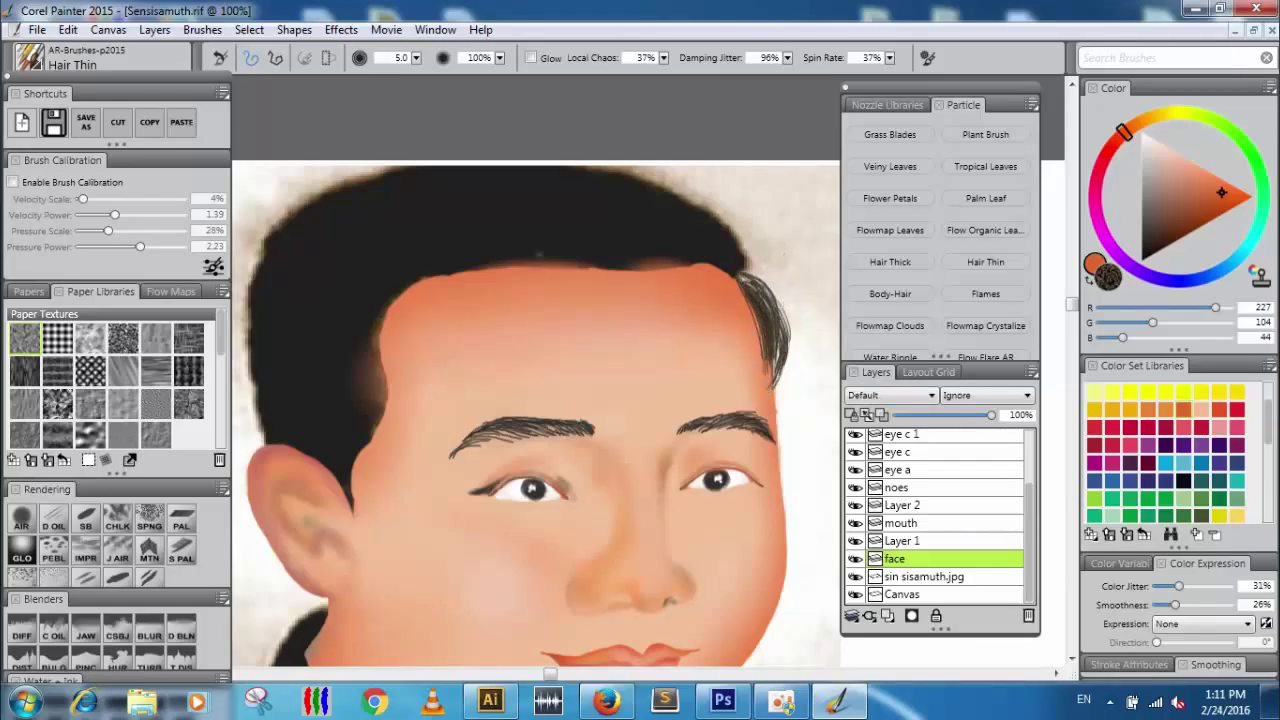
Paint fine hair strokes along the temple hairline on the face layer, undoing the excess ones.
left_click_drag(767, 287, 772, 378)
mouse_move(746, 278)
left_mouse_down()
mouse_move(782, 310)
mouse_move(778, 386)
left_mouse_up()
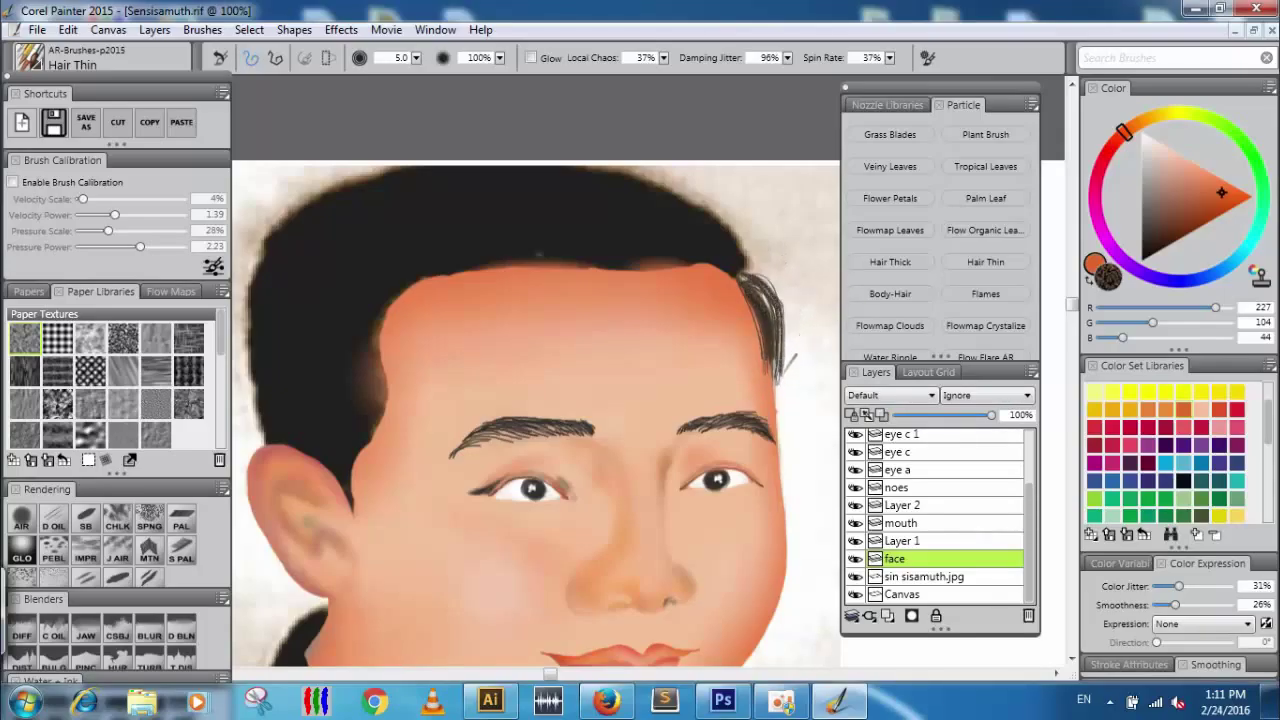
key("ctrl+z")
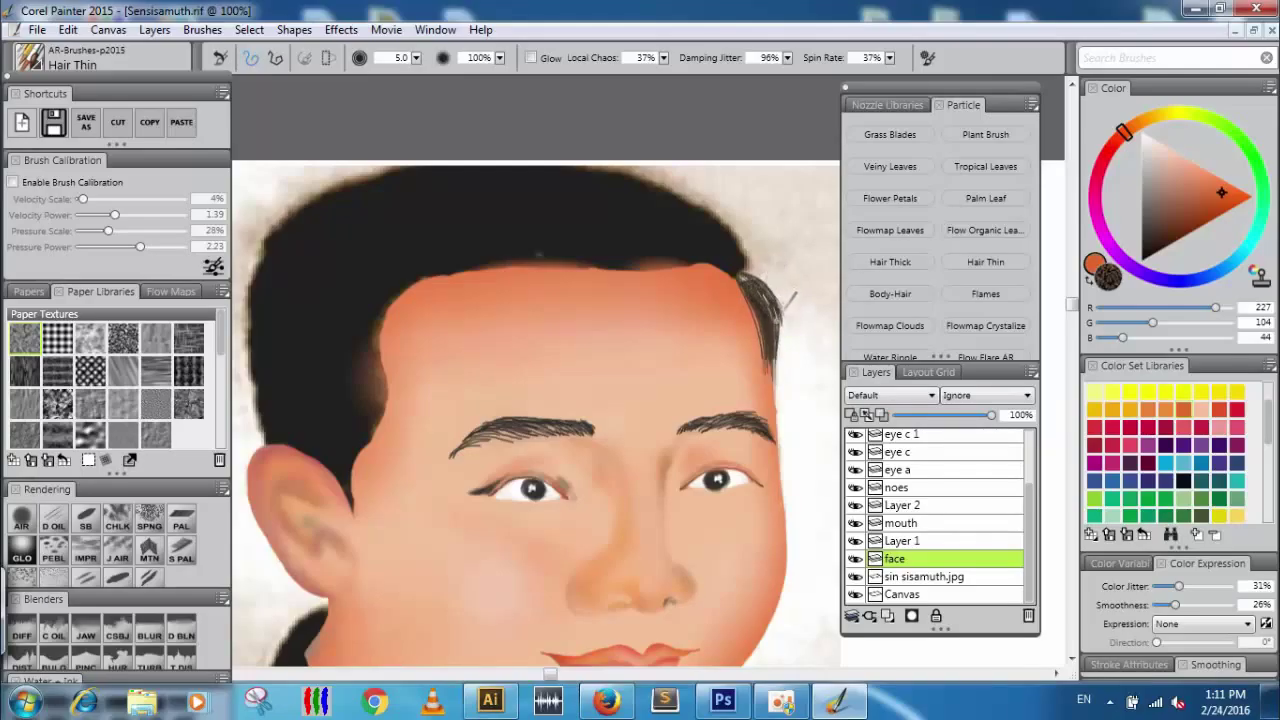
mouse_move(750, 263)
left_mouse_down()
mouse_move(744, 298)
mouse_move(773, 376)
left_mouse_up()
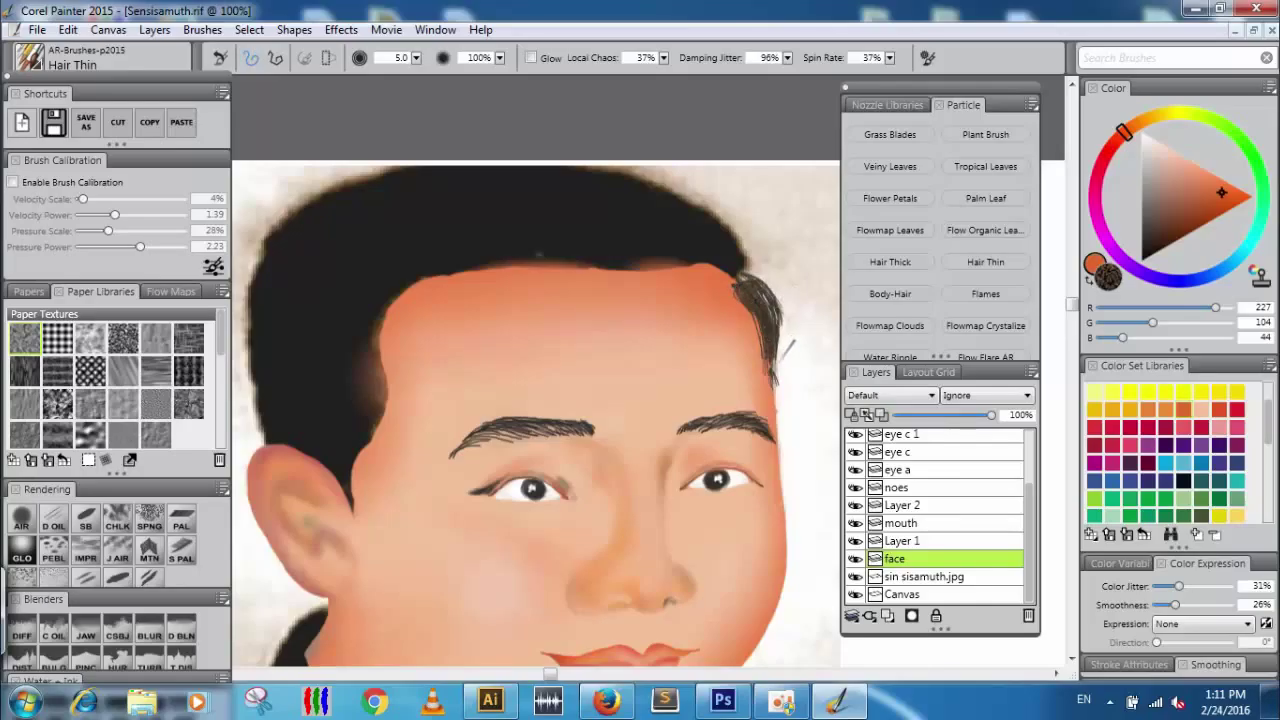
key("ctrl+z")
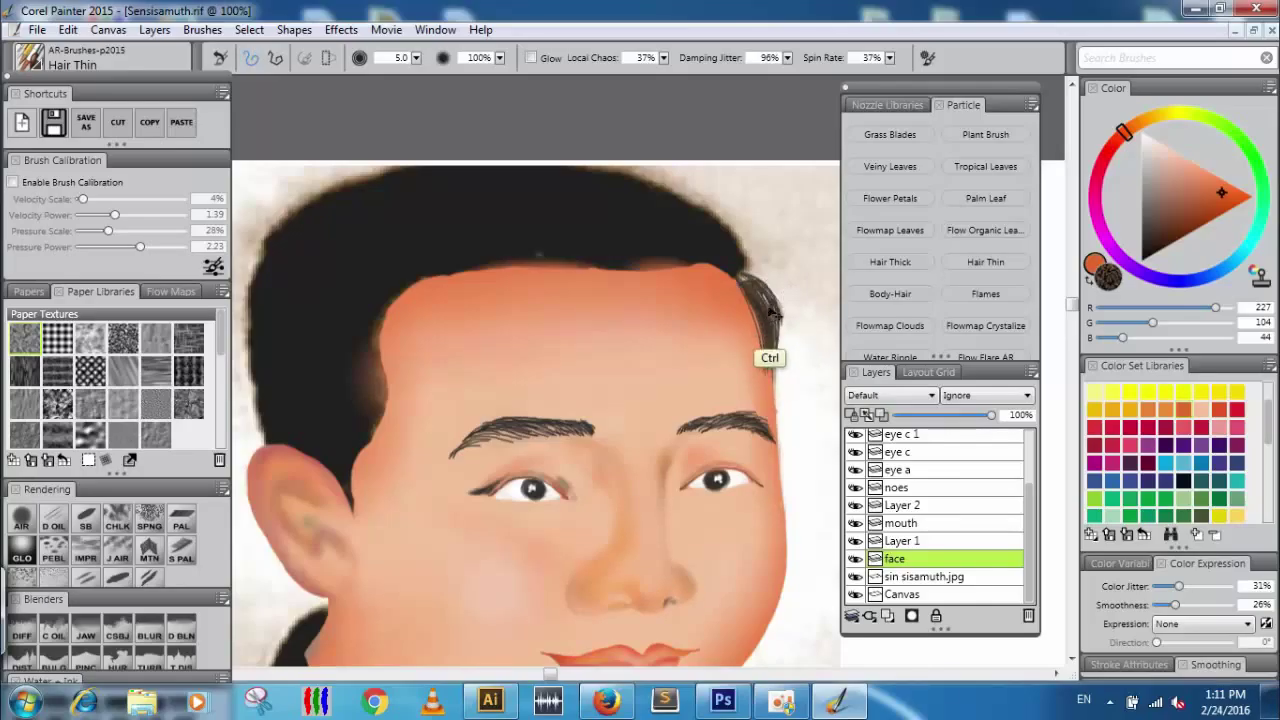
key("ctrl+z")
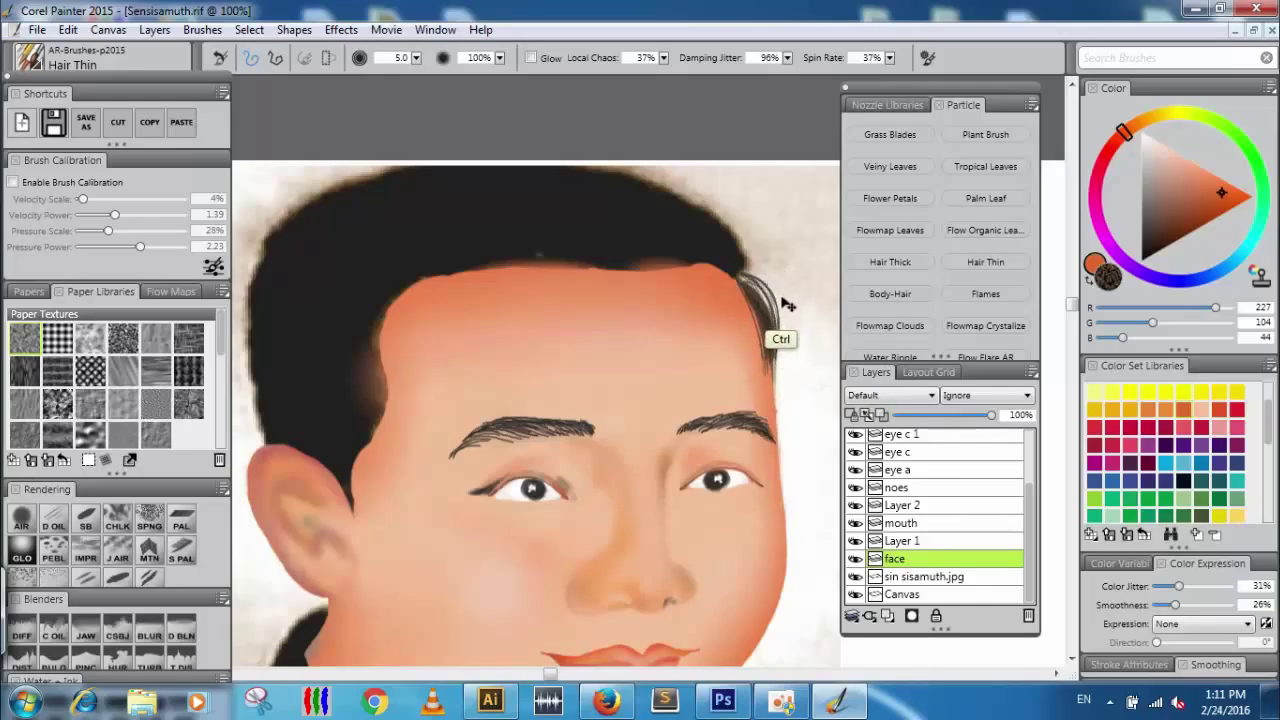
key("ctrl+y")
Check the face layer's visibility, then add a new layer above it and name it hair.
left_click(854, 559)
left_click(854, 559)
scroll(915, 520, "up", 3)
scroll(920, 520, "down", 3)
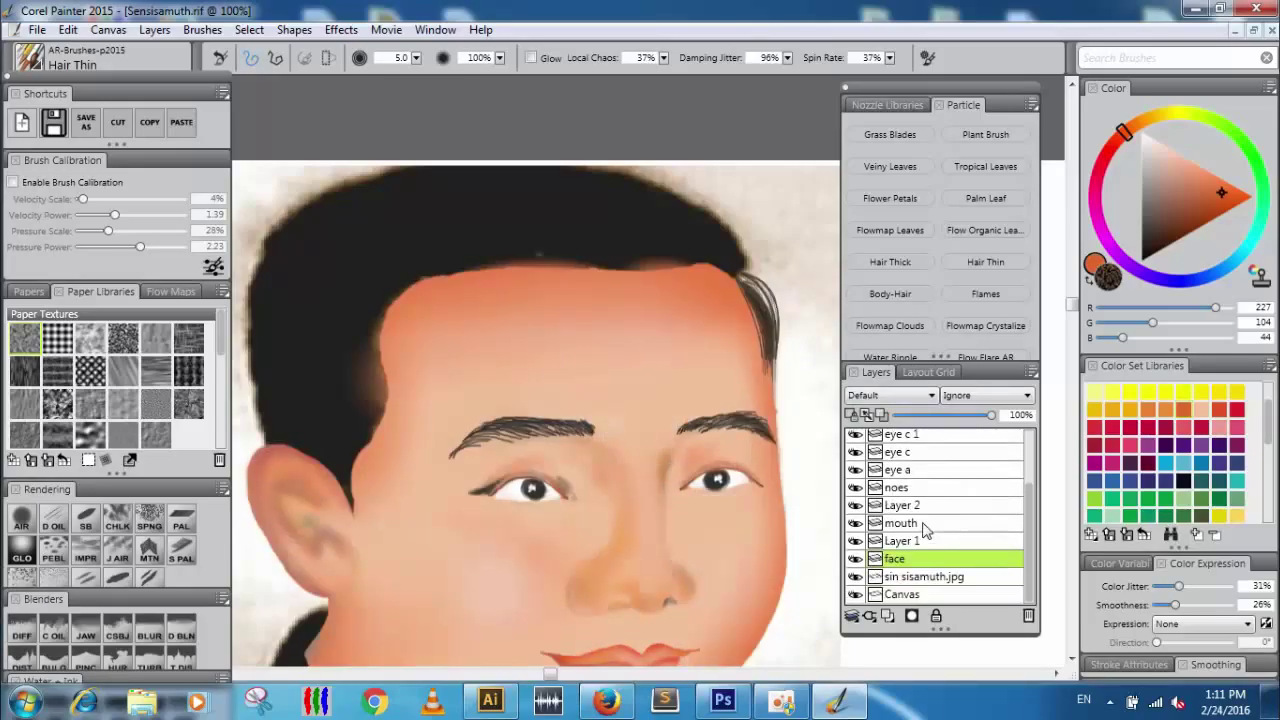
left_click(888, 618)
double_click(903, 543)
type("hair")
key("Return")
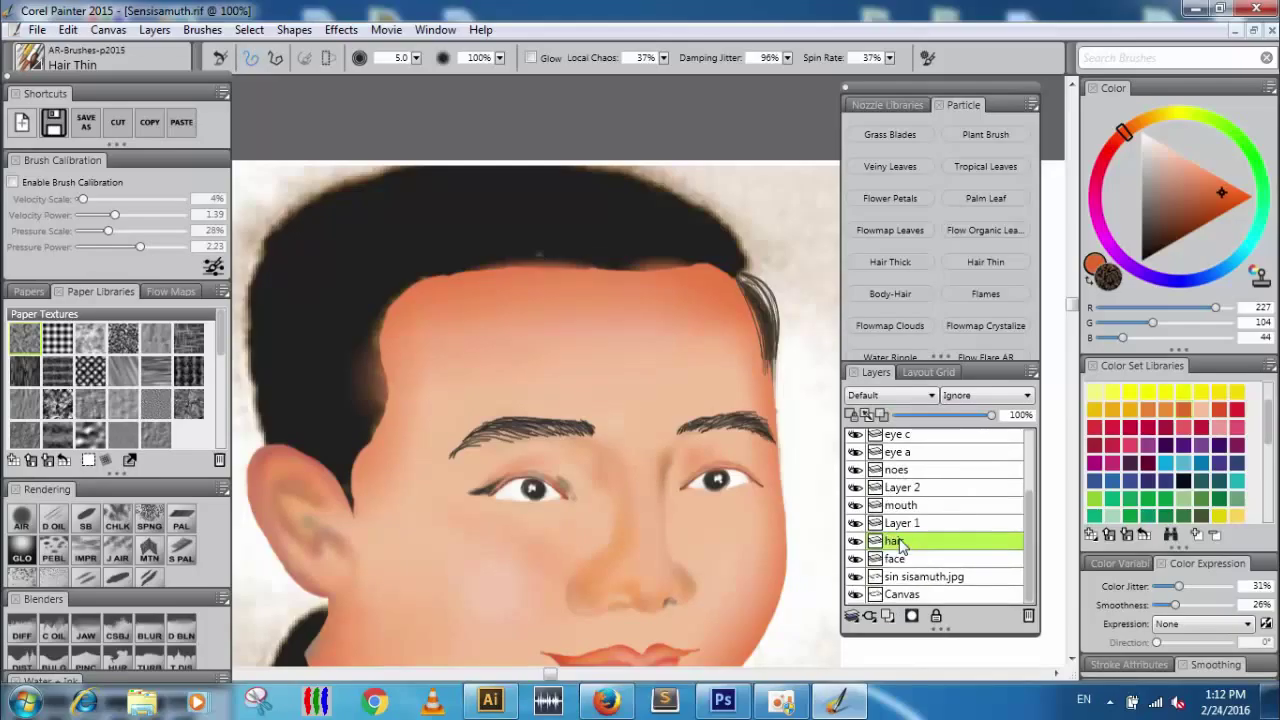
Paint curved hair strokes at the temple on the hair layer and undo the last one.
mouse_move(745, 272)
left_mouse_down()
mouse_move(784, 312)
mouse_move(785, 286)
mouse_move(780, 325)
mouse_move(808, 280)
left_mouse_up()
mouse_move(736, 312)
left_mouse_down()
mouse_move(762, 269)
mouse_move(782, 299)
mouse_move(763, 267)
mouse_move(787, 295)
mouse_move(780, 370)
left_mouse_up()
key("ctrl+z")
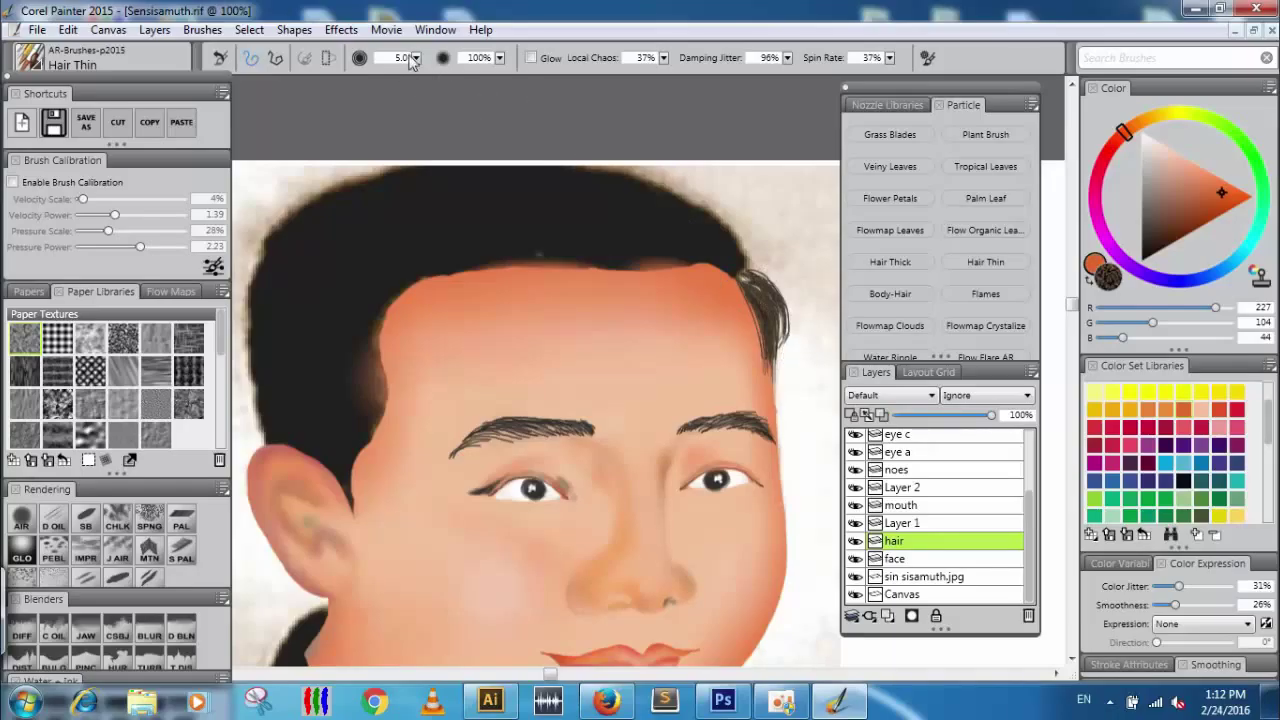
Set the brush size to 3 and paint fine strands down the temple and along the upper edge of the hair.
left_click_drag(408, 58, 391, 58)
type("3")
key("Return")
mouse_move(762, 285)
left_mouse_down()
mouse_move(768, 355)
mouse_move(777, 312)
mouse_move(781, 334)
mouse_move(774, 363)
left_mouse_up()
left_click_drag(790, 302, 776, 376)
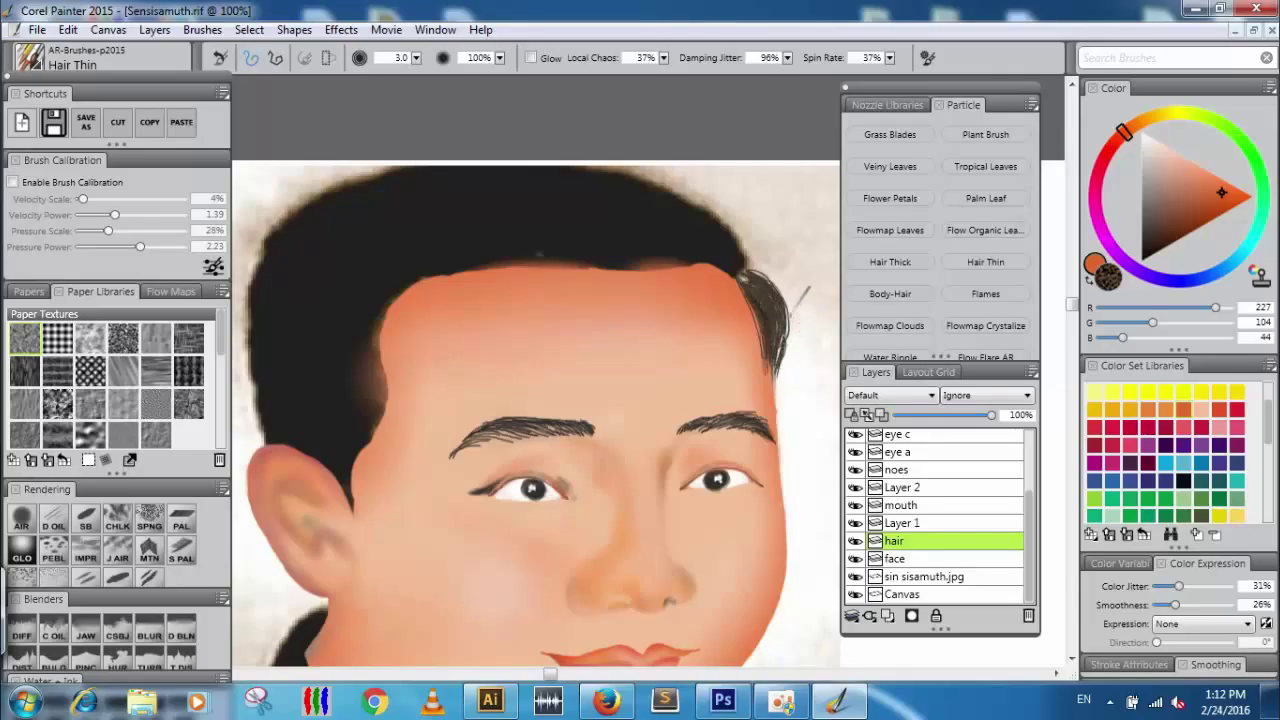
left_click_drag(800, 306, 778, 368)
mouse_move(748, 264)
left_mouse_down()
mouse_move(671, 202)
mouse_move(585, 196)
mouse_move(700, 216)
mouse_move(626, 190)
left_mouse_up()
mouse_move(748, 262)
left_mouse_down()
mouse_move(695, 196)
mouse_move(590, 193)
left_mouse_up()
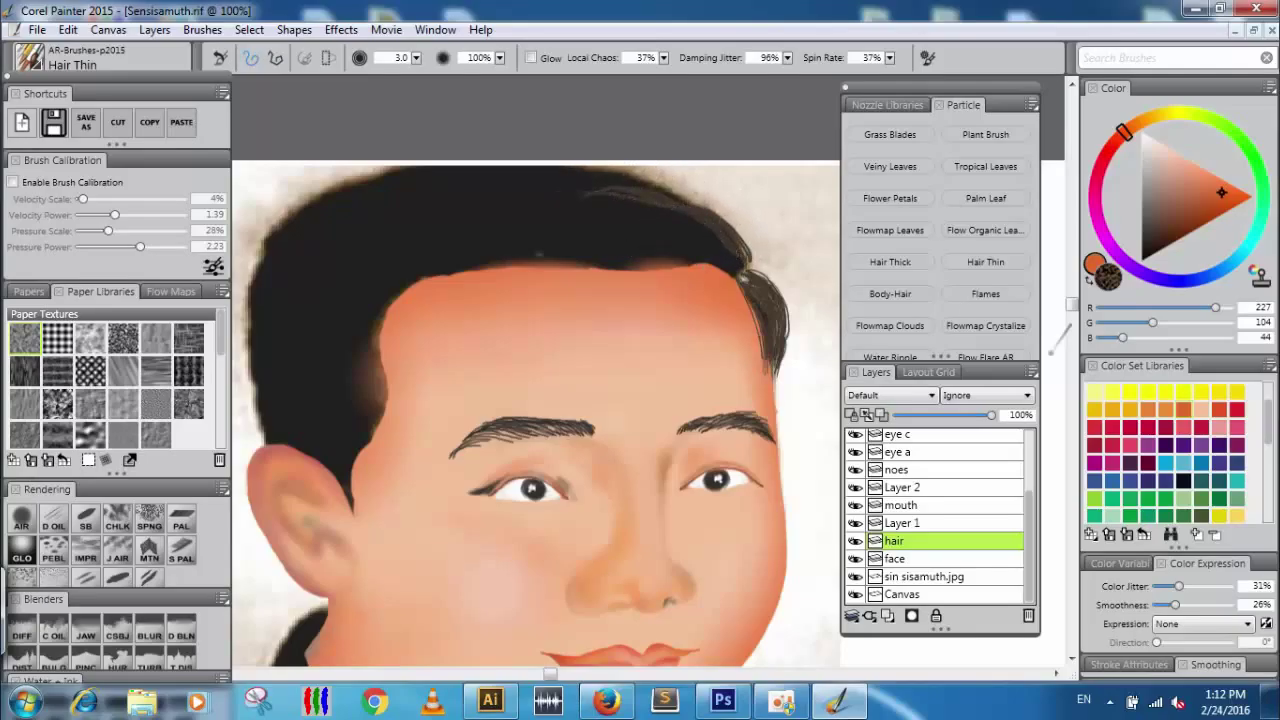
Set the brush colour to near-black (RGB 22, 20, 20) and paint fine strands across the hair, undoing a stray stroke.
left_click(1146, 247)
left_click(1106, 282)
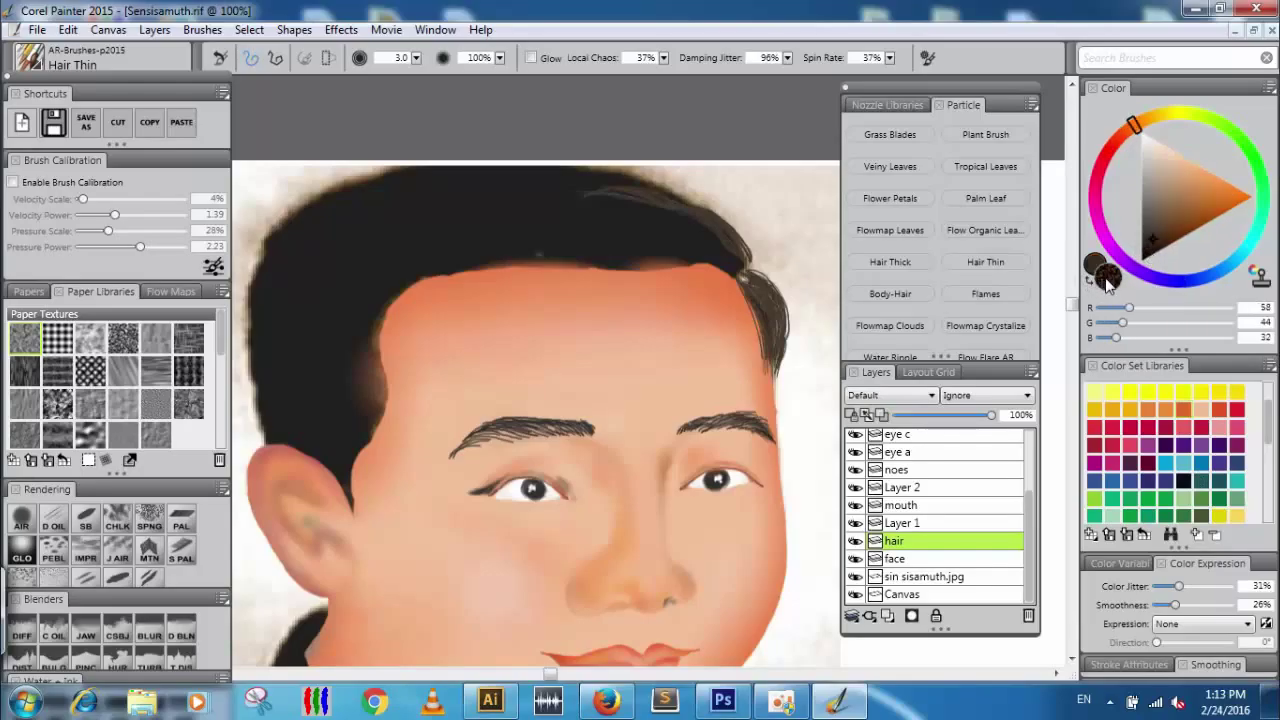
left_click(1147, 252)
left_click(1105, 278)
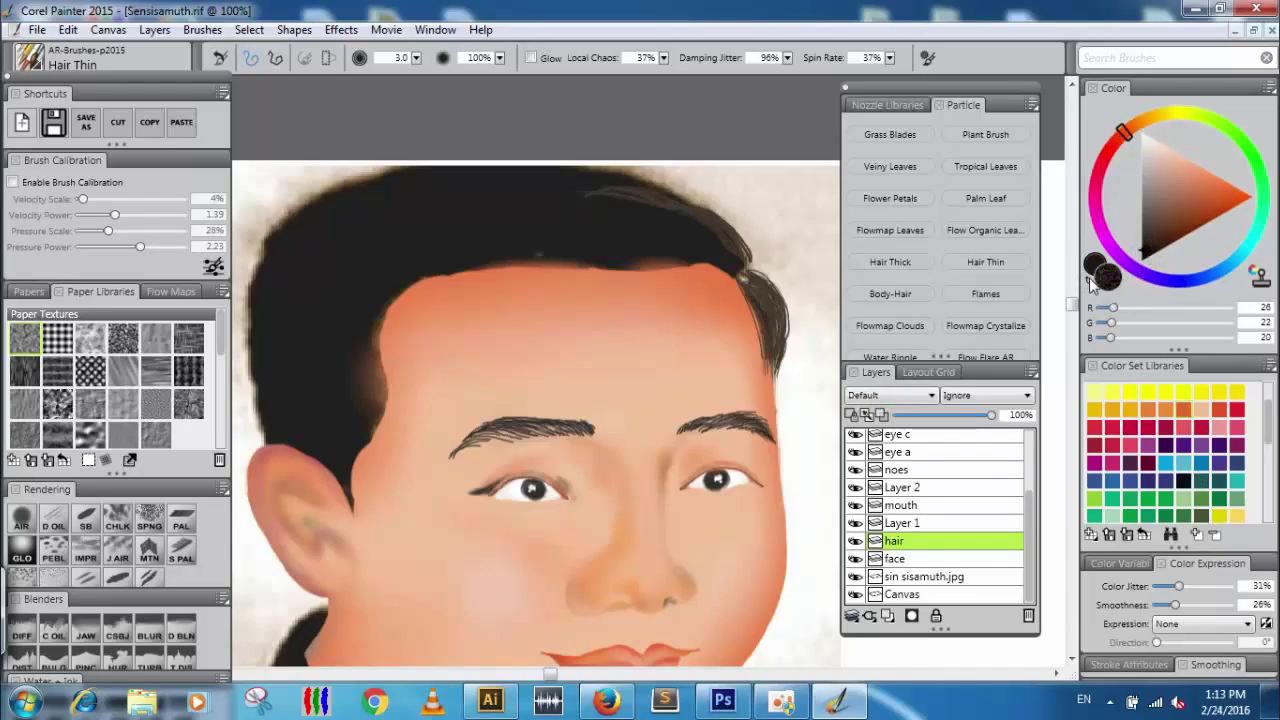
left_click_drag(1145, 250, 1156, 270)
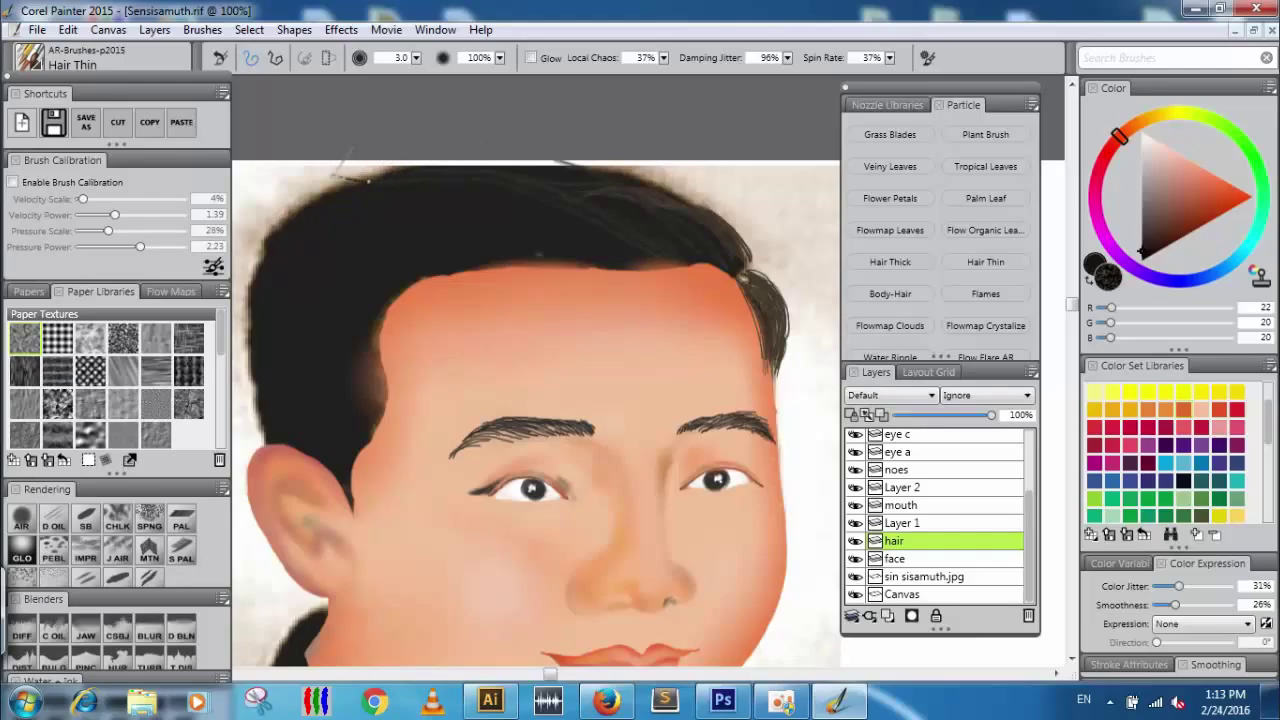
key("ctrl+z")
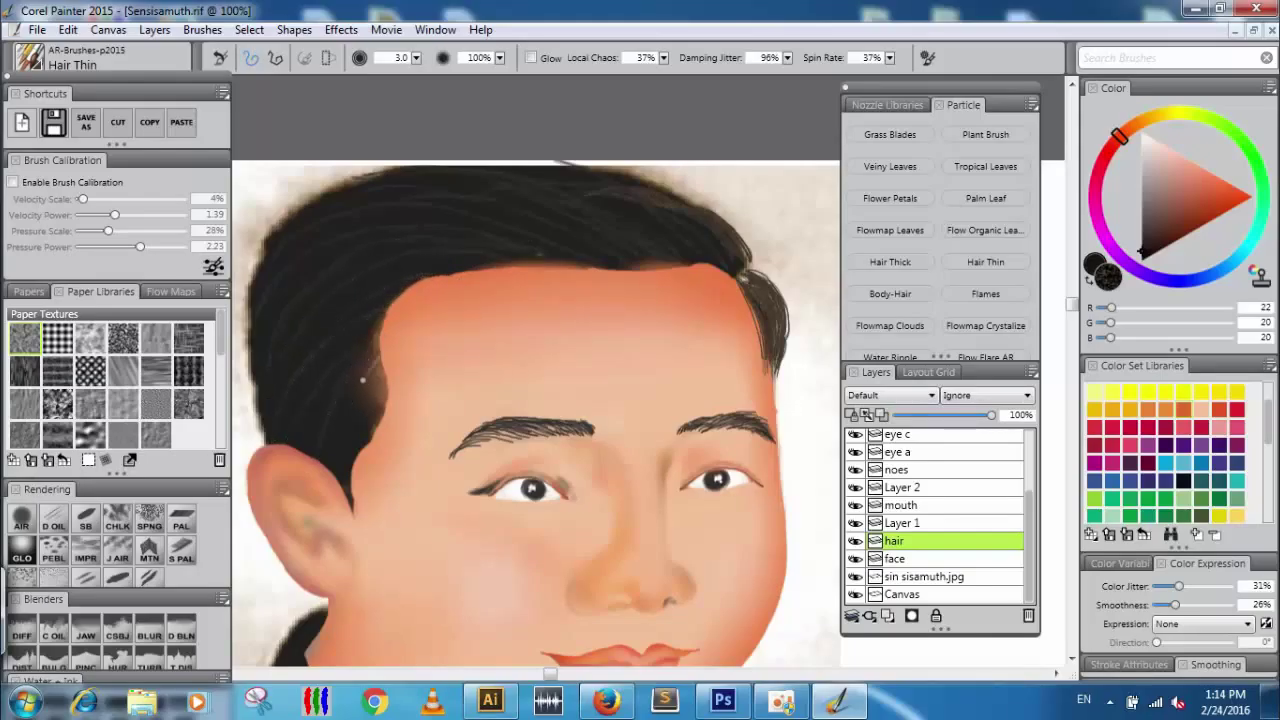
Paint fine dark strands down the sideburn in front of the ear on the hair layer, undoing one overlong stroke.
left_click_drag(366, 436, 362, 522)
left_click_drag(376, 520, 358, 546)
left_click_drag(376, 426, 362, 512)
left_click_drag(372, 428, 348, 516)
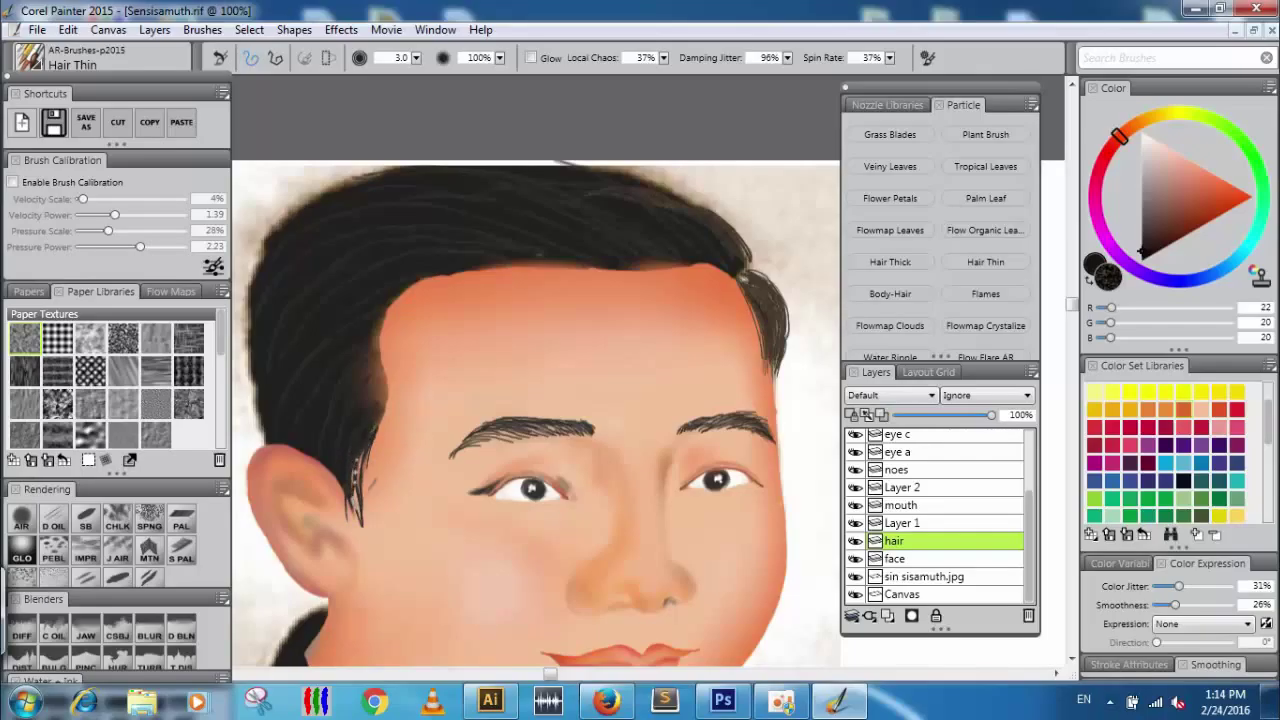
left_click_drag(351, 472, 366, 566)
key("ctrl+z")
left_click_drag(354, 436, 357, 510)
left_click_drag(341, 403, 330, 447)
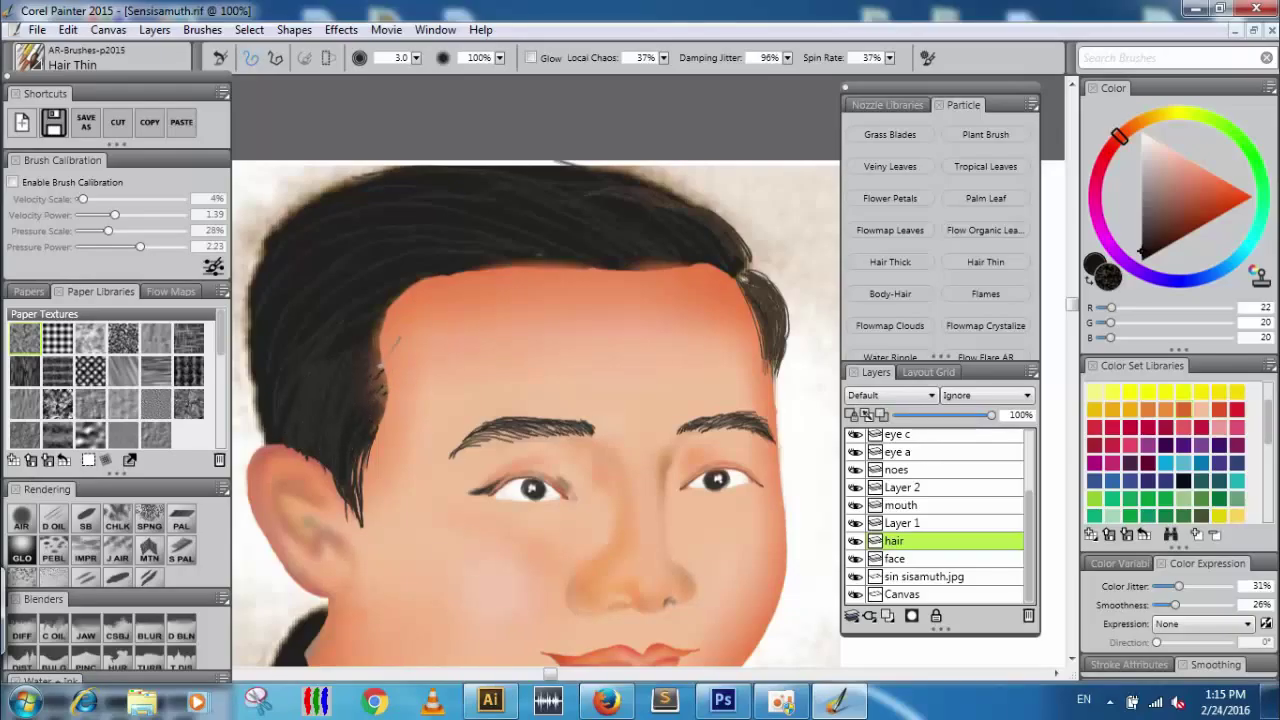
Paint fine strands at the temple edge and along the upper outline of the hair at the crown.
left_click_drag(385, 388, 367, 422)
left_click_drag(640, 171, 538, 170)
left_click_drag(678, 198, 622, 175)
mouse_move(719, 219)
left_mouse_down()
mouse_move(692, 193)
mouse_move(585, 168)
left_mouse_up()
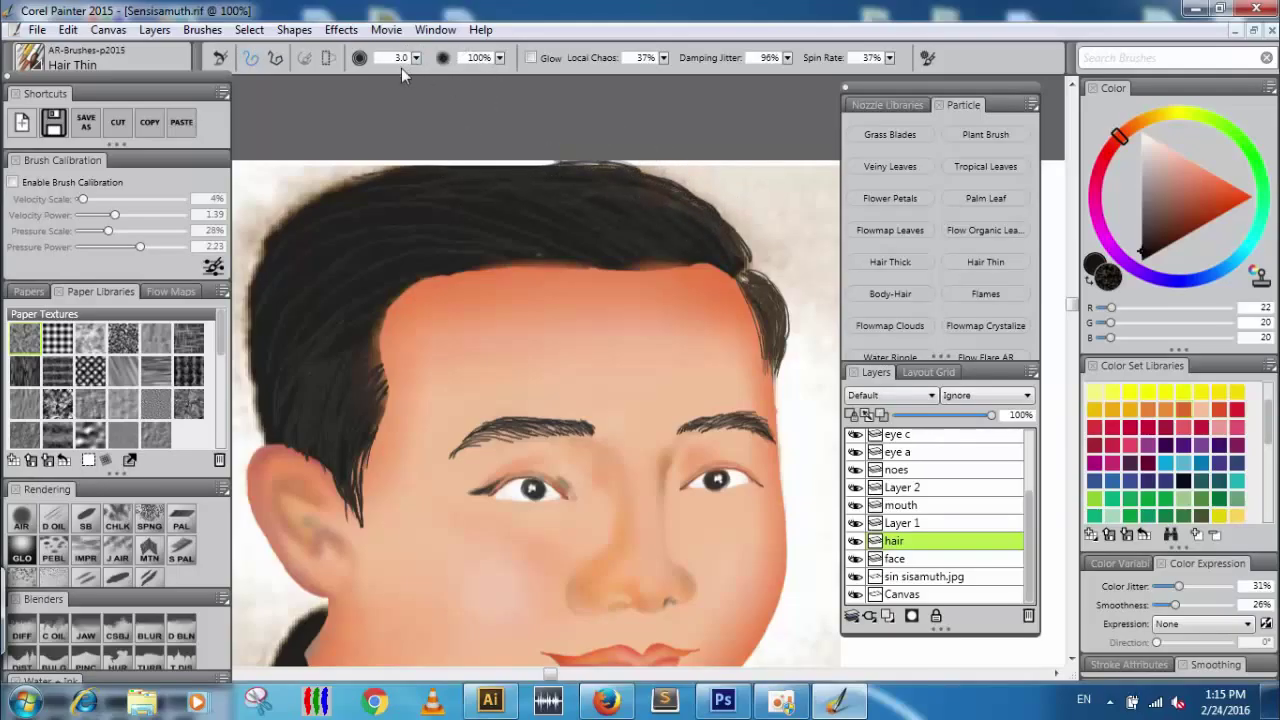
Set the brush size to 92.7 and Local Chaos to 23%, undoing the test strokes made on the face.
left_click_drag(417, 59, 430, 62)
left_click(416, 58)
left_click(665, 59)
left_click_drag(665, 71, 709, 71)
left_click_drag(632, 352, 629, 353)
key("ctrl+z")
left_click(663, 58)
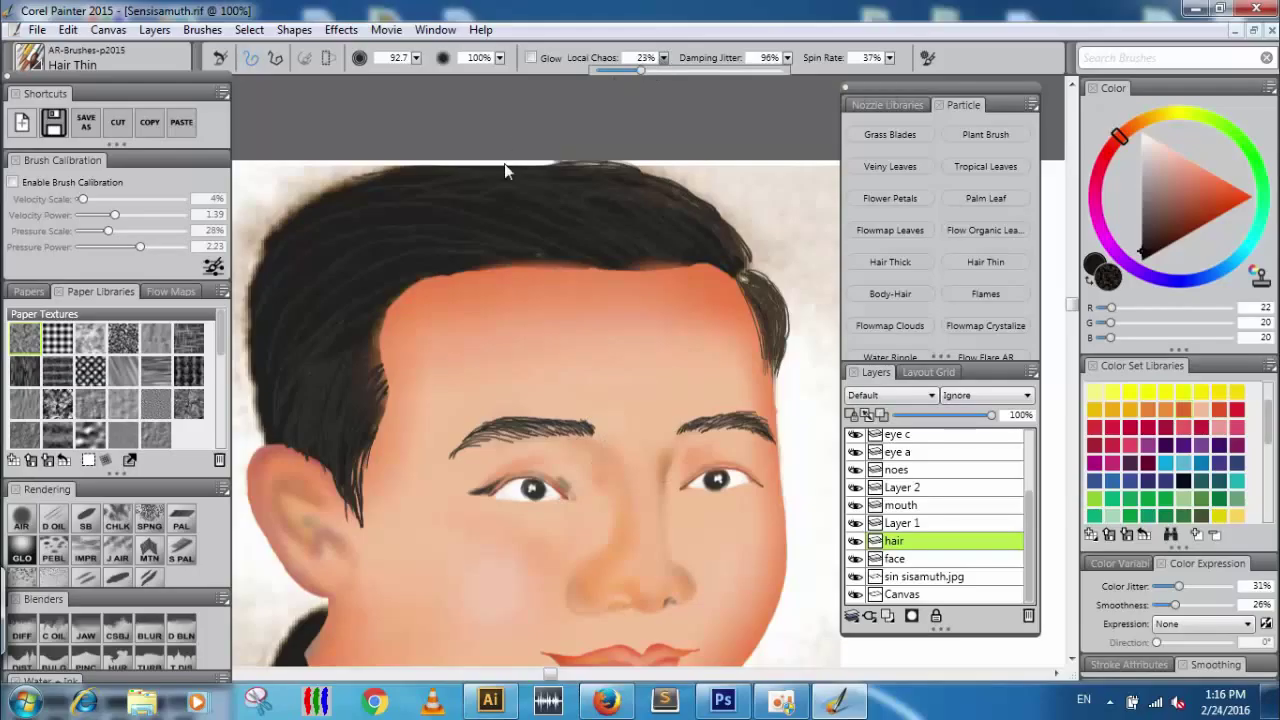
left_click(470, 360)
left_click_drag(612, 254, 545, 345)
key("ctrl+z")
Set the brush size to 30 and paint strands along the far hairline, the crown and the back of the head, undoing stray strokes.
left_click(398, 57)
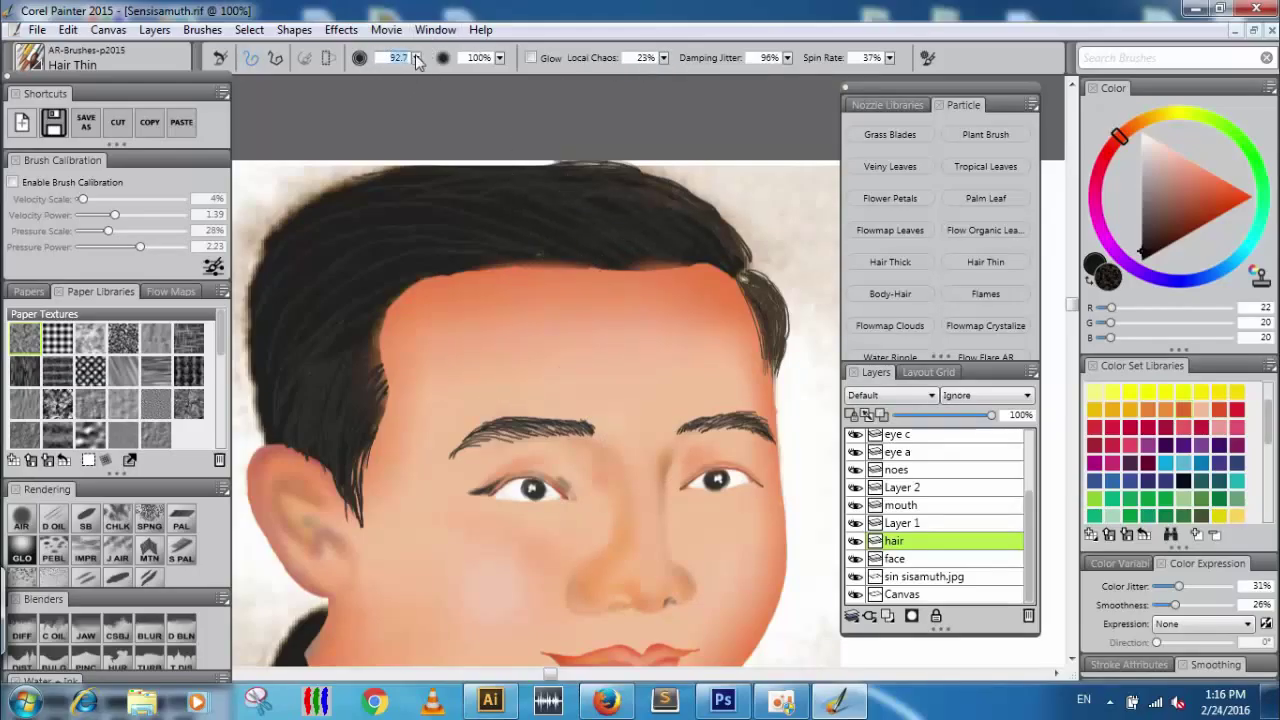
type("30")
key("Return")
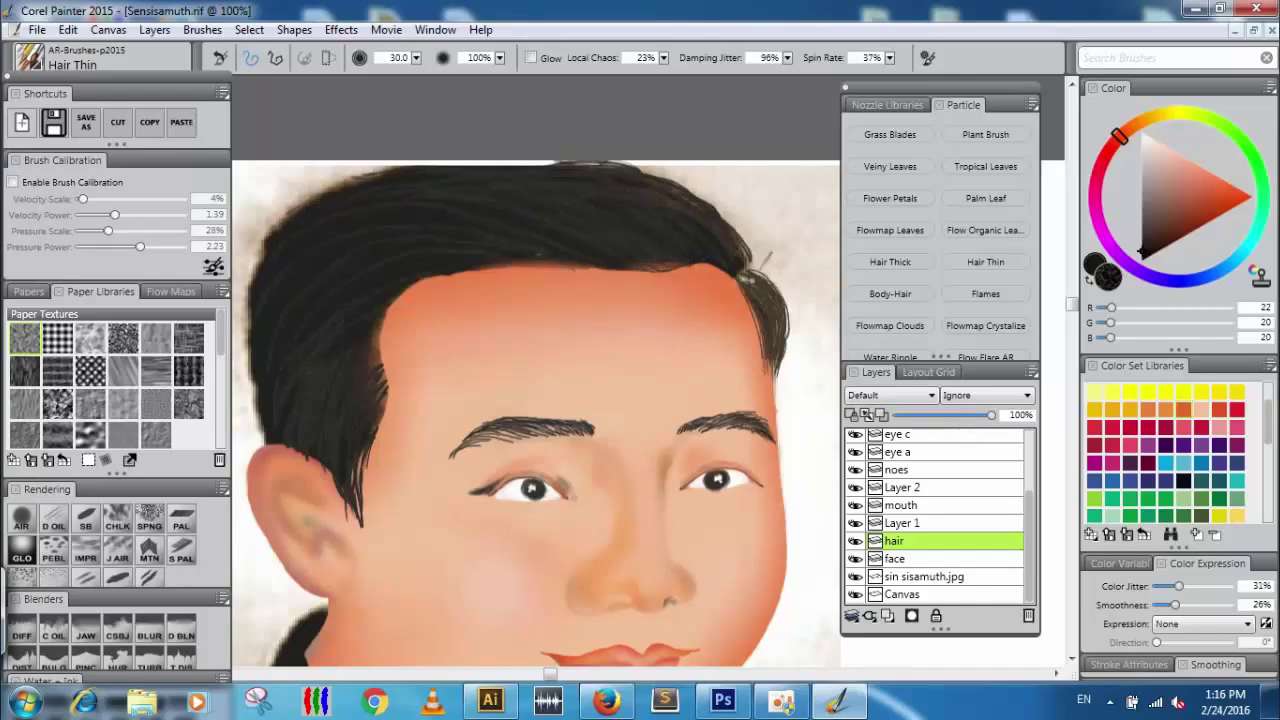
left_click_drag(709, 271, 604, 217)
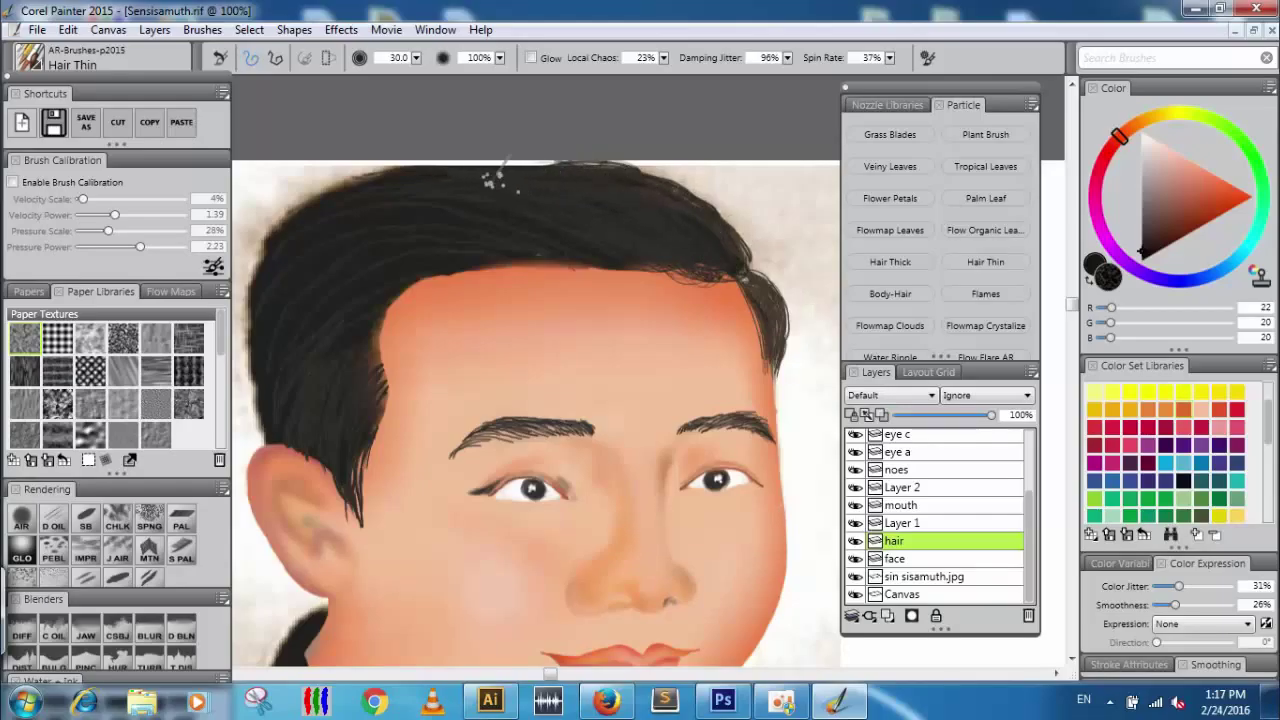
mouse_move(650, 206)
left_mouse_down()
mouse_move(529, 162)
mouse_move(424, 176)
left_mouse_up()
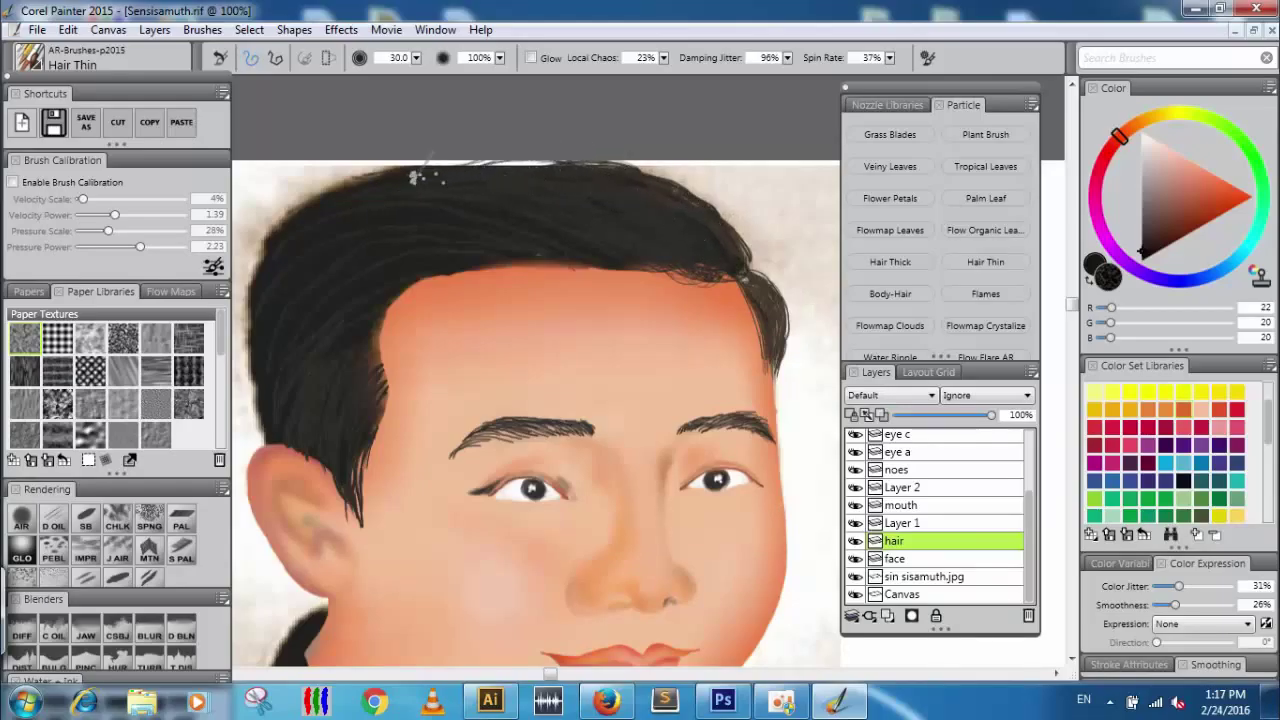
mouse_move(520, 165)
left_mouse_down()
mouse_move(563, 162)
mouse_move(495, 164)
mouse_move(567, 174)
left_mouse_up()
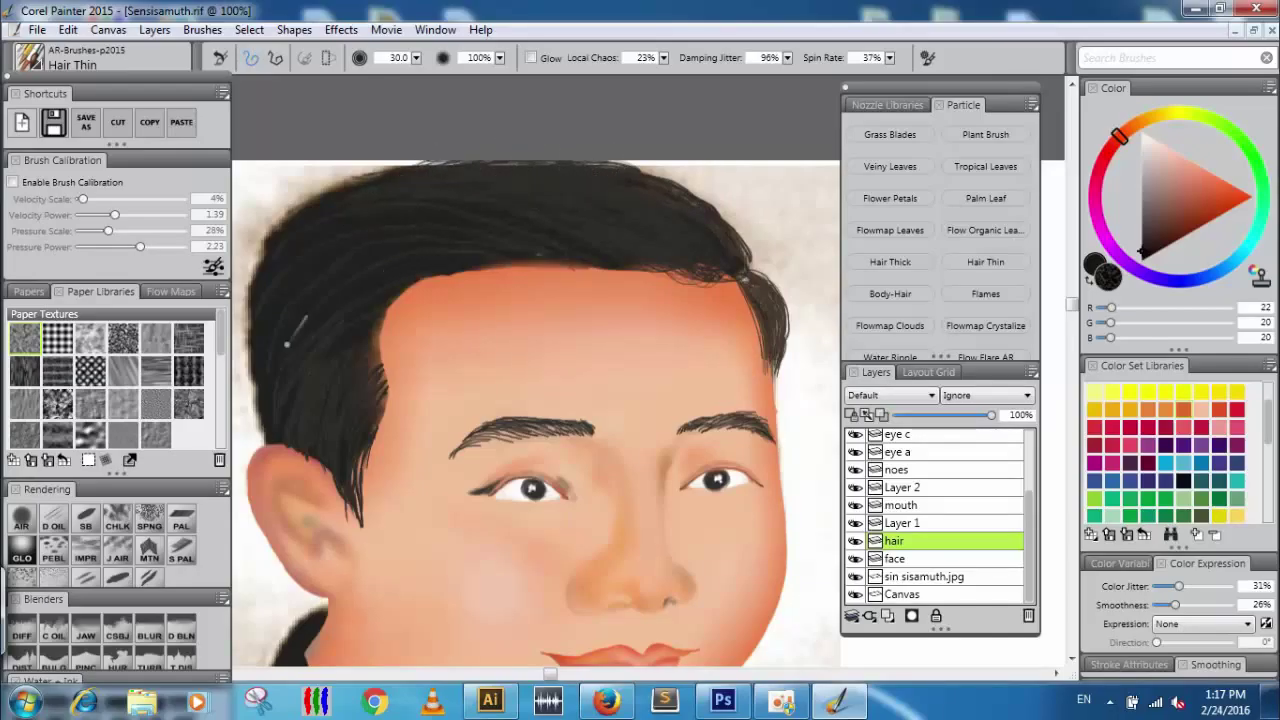
left_click_drag(263, 282, 245, 335)
key("ctrl+z")
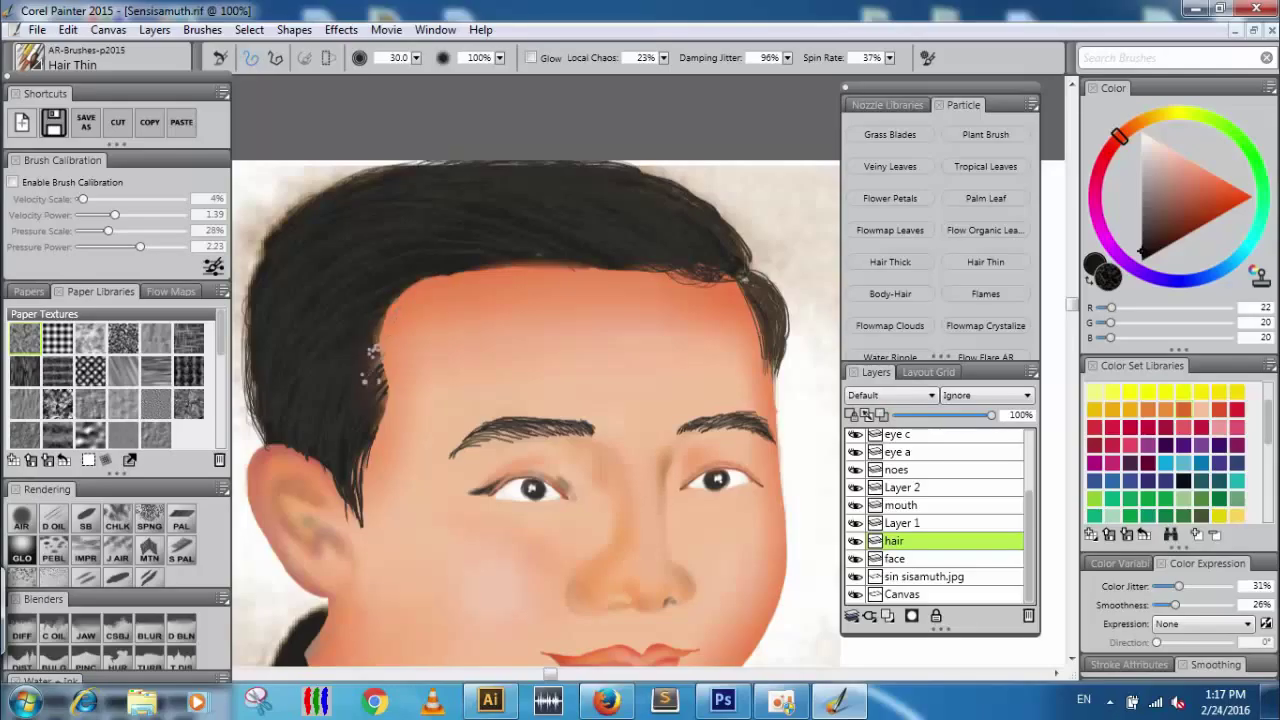
key("ctrl+z")
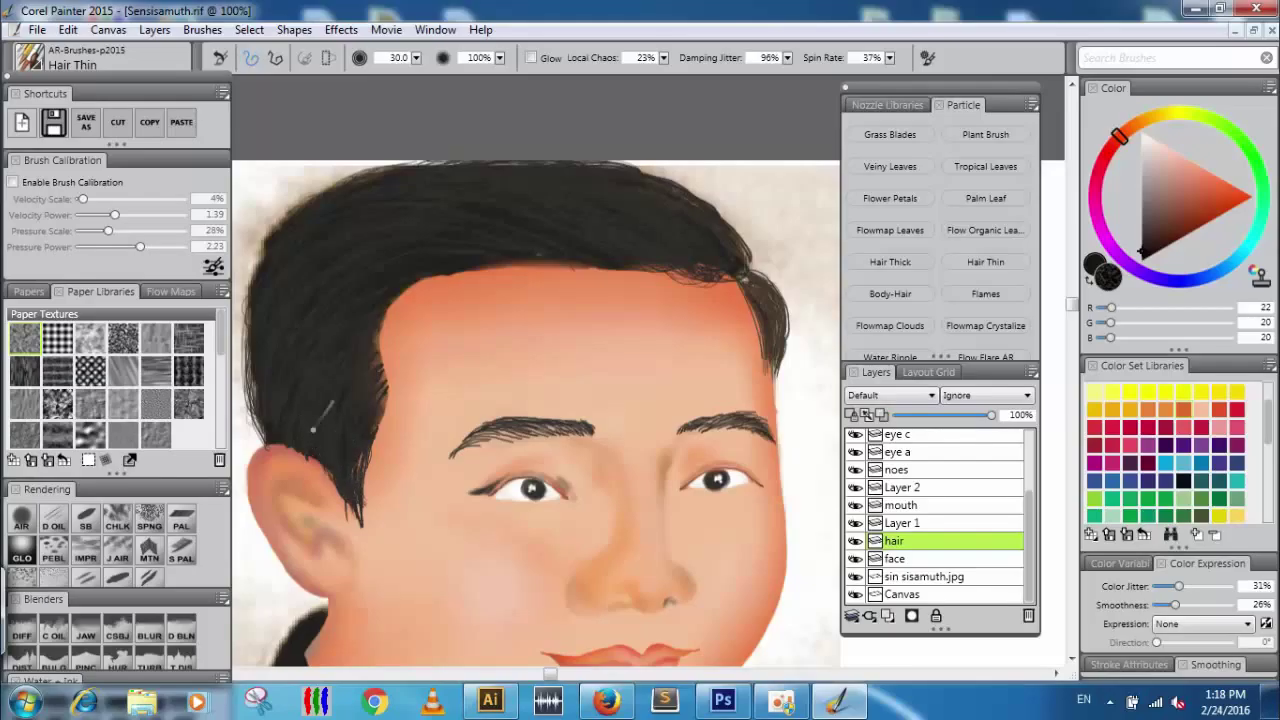
Paint strands over the sideburn tip and along the forehead hairline near the temple, undoing unwanted strokes.
left_click_drag(318, 463, 367, 528)
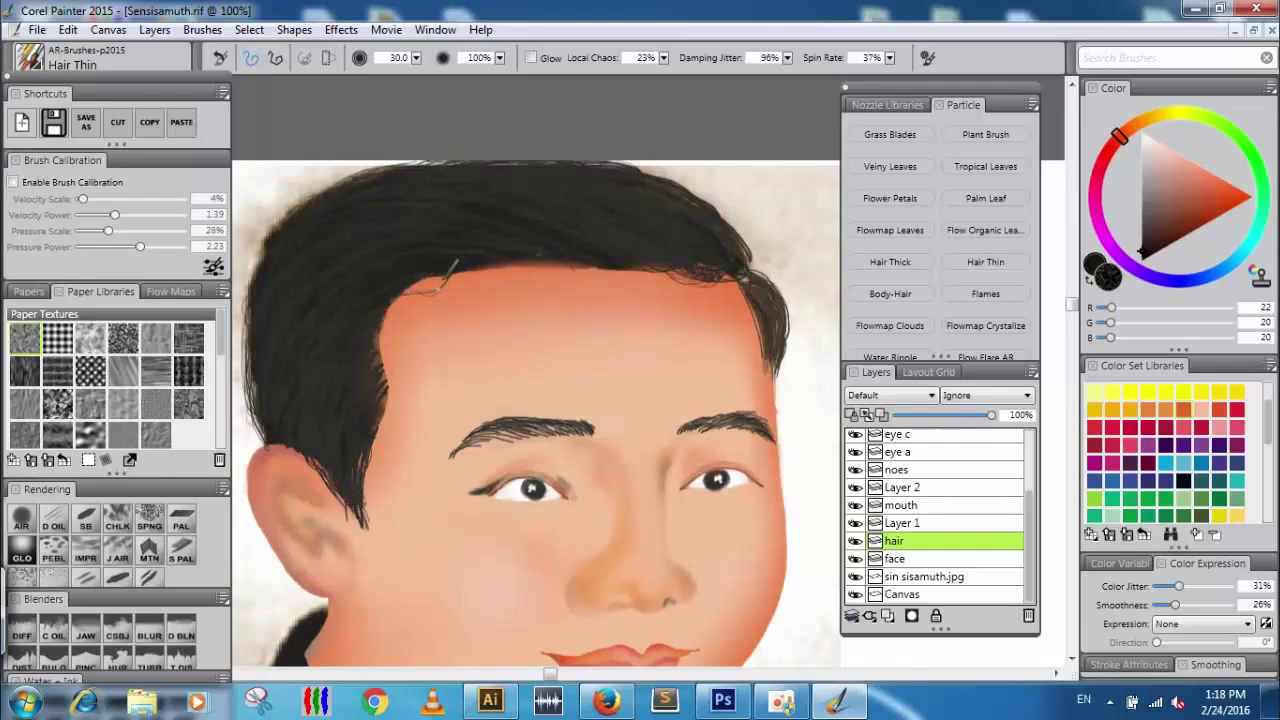
key("ctrl")
key("ctrl")
left_click_drag(473, 288, 391, 331)
key("ctrl+z")
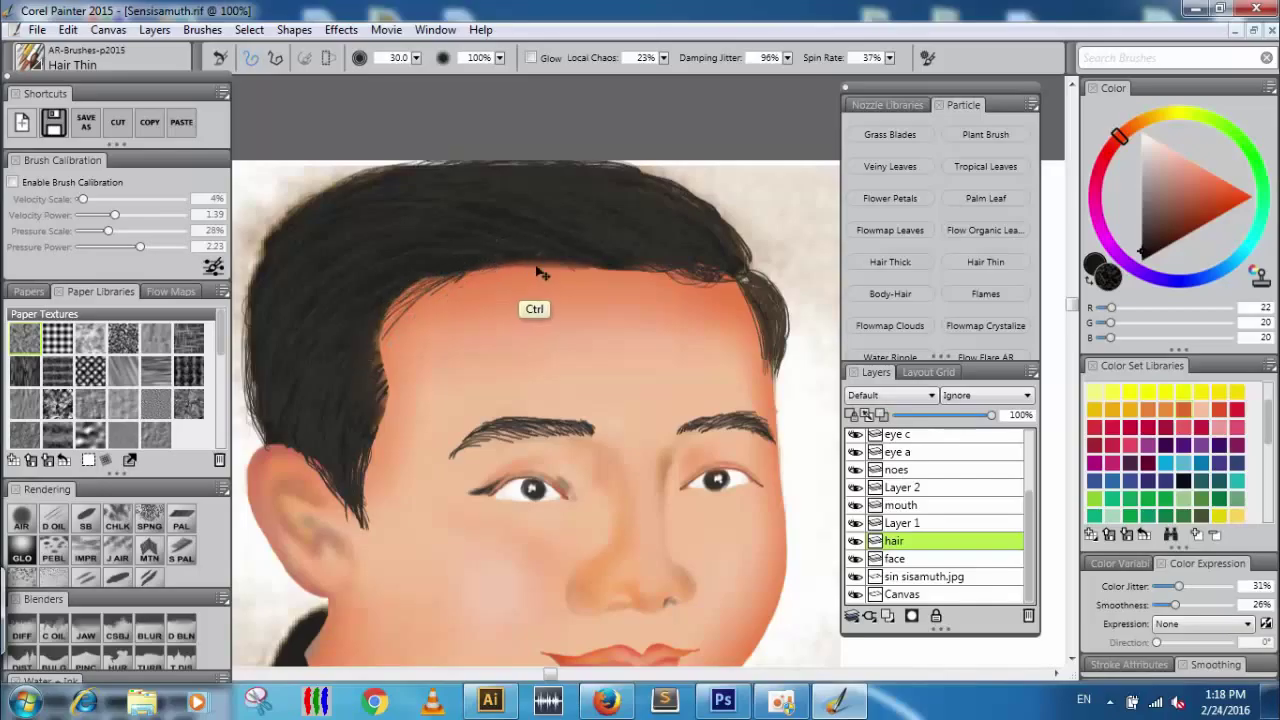
Paint curved strands down the far-side sideburn, undoing and repainting strokes until they follow the edge of the face.
left_click_drag(750, 283, 770, 342)
key("ctrl+z")
left_click_drag(749, 283, 774, 349)
key("ctrl+z")
left_click_drag(750, 280, 777, 338)
key("ctrl+z")
left_click_drag(744, 283, 765, 338)
left_click_drag(743, 281, 765, 346)
key("ctrl+z")
left_click_drag(748, 283, 768, 333)
key("ctrl+z")
left_click_drag(742, 284, 764, 346)
mouse_move(736, 280)
left_mouse_down()
mouse_move(789, 299)
mouse_move(764, 319)
mouse_move(744, 281)
mouse_move(774, 331)
mouse_move(773, 362)
left_mouse_up()
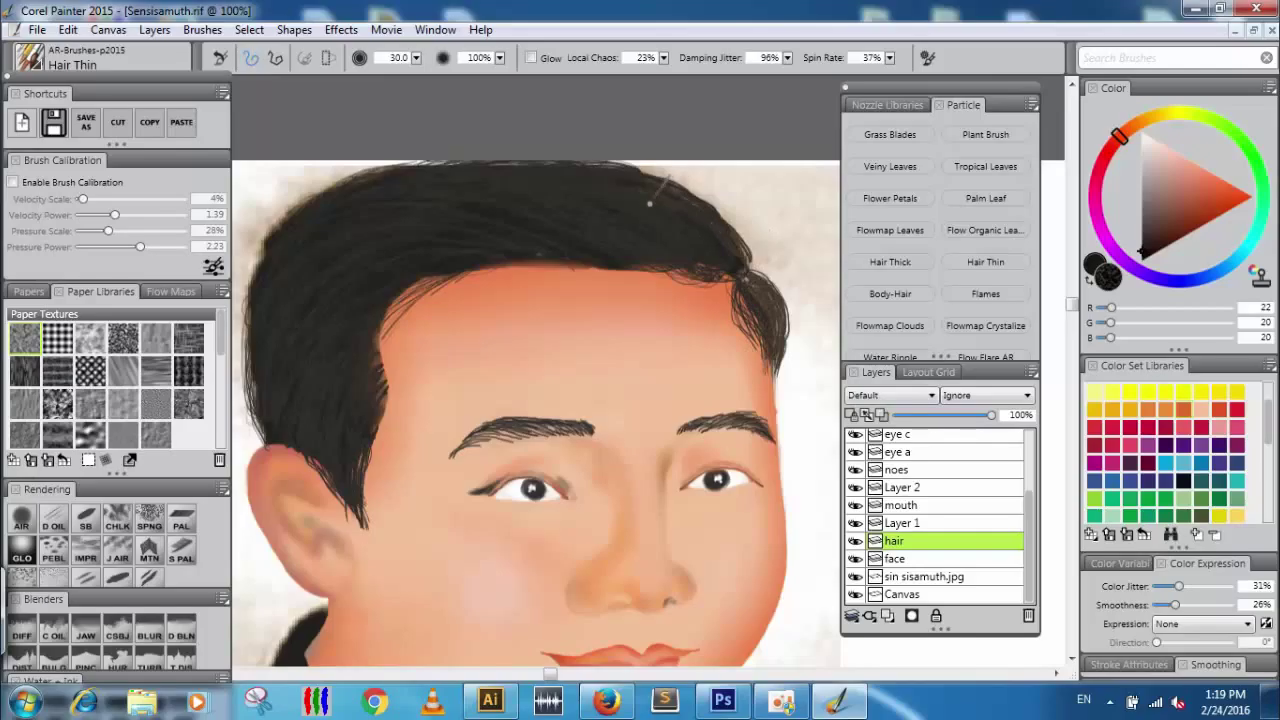
Paint loose strands along the outer contour of the hair, from the far side over the crown to the back, undoing a stray stroke.
mouse_move(640, 182)
left_mouse_down()
mouse_move(688, 196)
mouse_move(744, 256)
mouse_move(746, 272)
mouse_move(681, 186)
mouse_move(729, 250)
mouse_move(737, 304)
left_mouse_up()
key("ctrl+z")
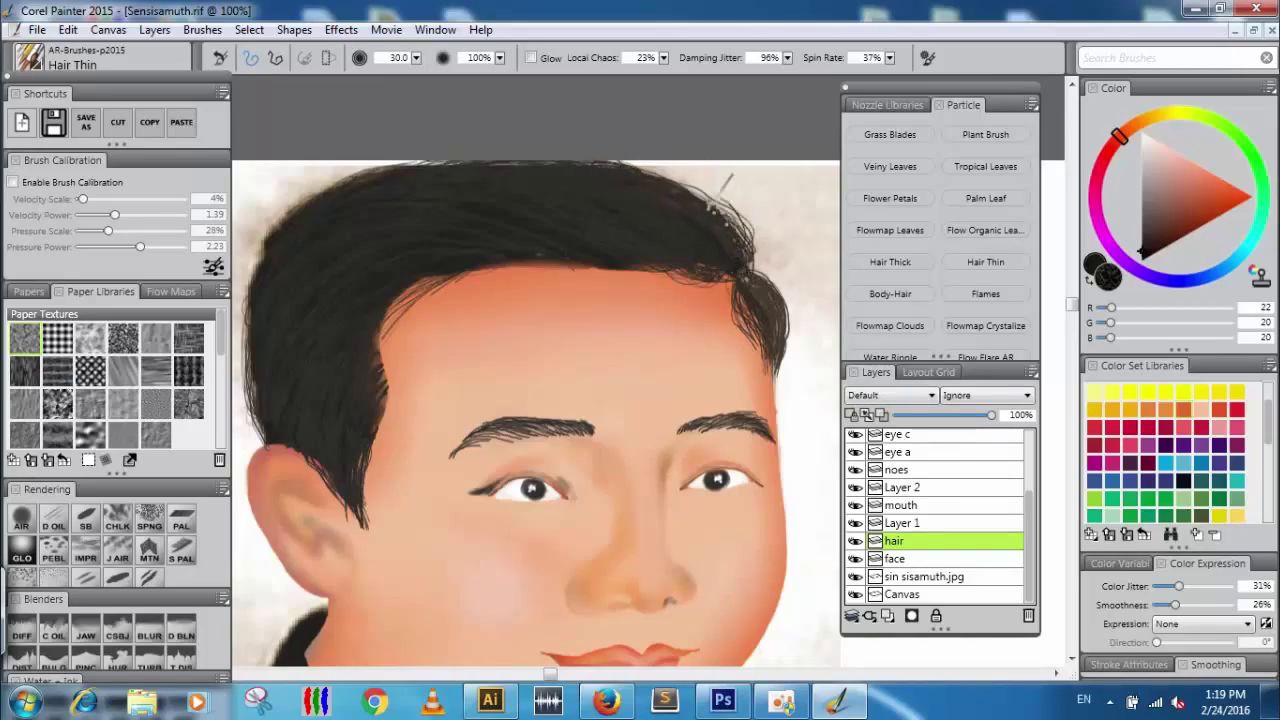
mouse_move(739, 252)
left_mouse_down()
mouse_move(700, 203)
mouse_move(615, 174)
mouse_move(678, 188)
mouse_move(604, 174)
left_mouse_up()
mouse_move(750, 252)
left_mouse_down()
mouse_move(730, 216)
mouse_move(596, 176)
mouse_move(752, 212)
left_mouse_up()
mouse_move(694, 167)
left_mouse_down()
mouse_move(748, 198)
mouse_move(663, 180)
mouse_move(710, 160)
mouse_move(760, 208)
mouse_move(765, 236)
mouse_move(716, 250)
mouse_move(692, 200)
mouse_move(752, 242)
left_mouse_up()
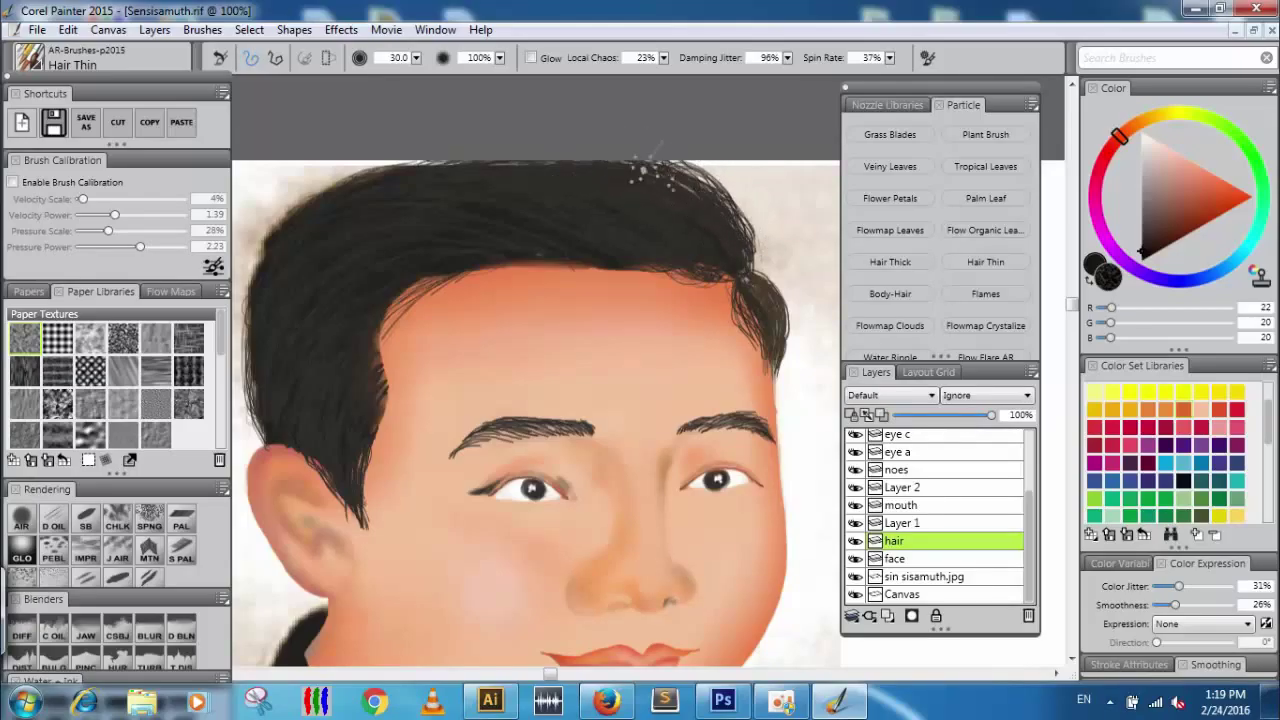
left_click_drag(441, 172, 390, 161)
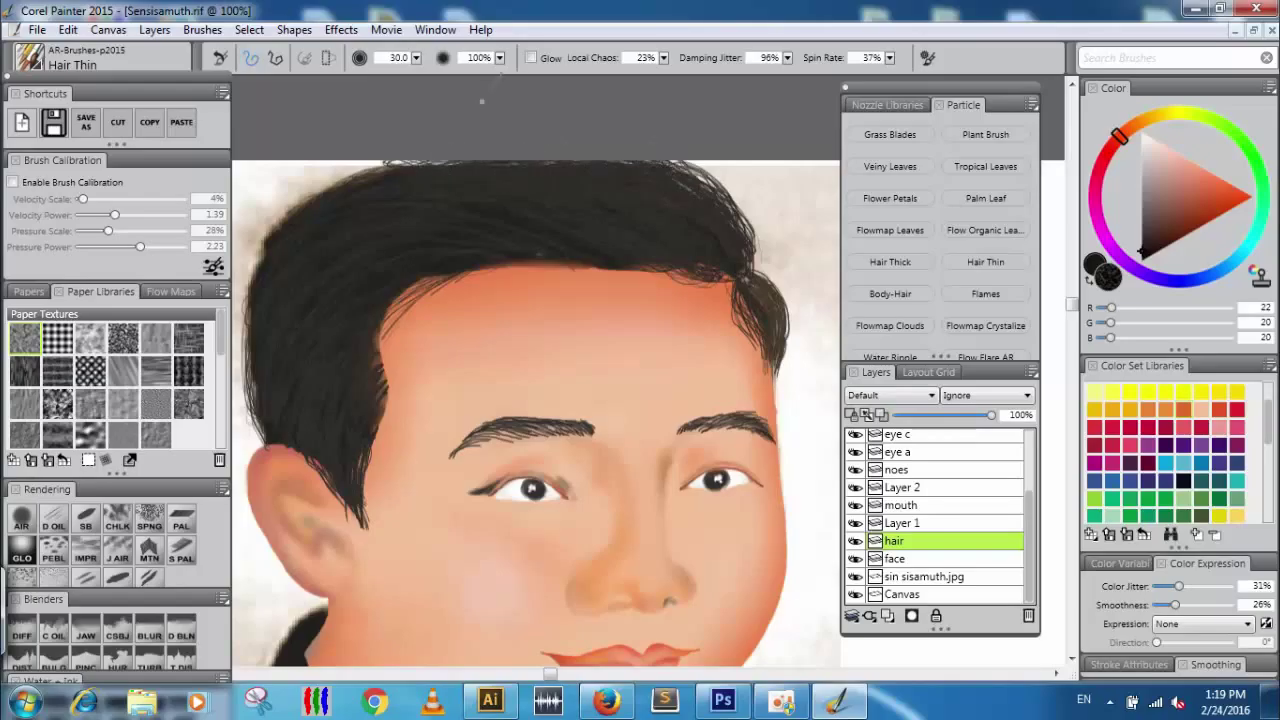
mouse_move(290, 222)
left_mouse_down()
mouse_move(373, 174)
mouse_move(536, 135)
mouse_move(423, 155)
mouse_move(266, 285)
mouse_move(411, 158)
mouse_move(486, 145)
mouse_move(332, 204)
left_mouse_up()
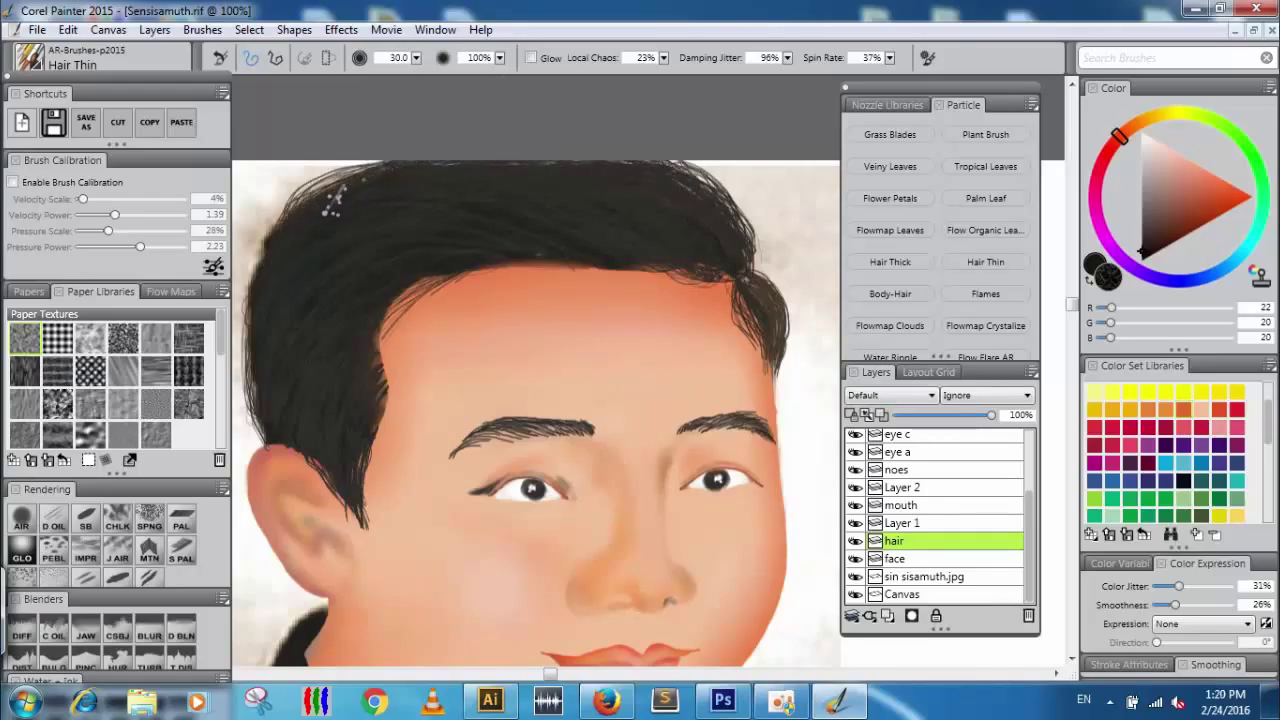
Compare the painted portrait with and without the sin sisamuth.jpg reference layer to check the hair coverage.
key("ctrl+minus")
key("ctrl+minus")
key("ctrl+minus")
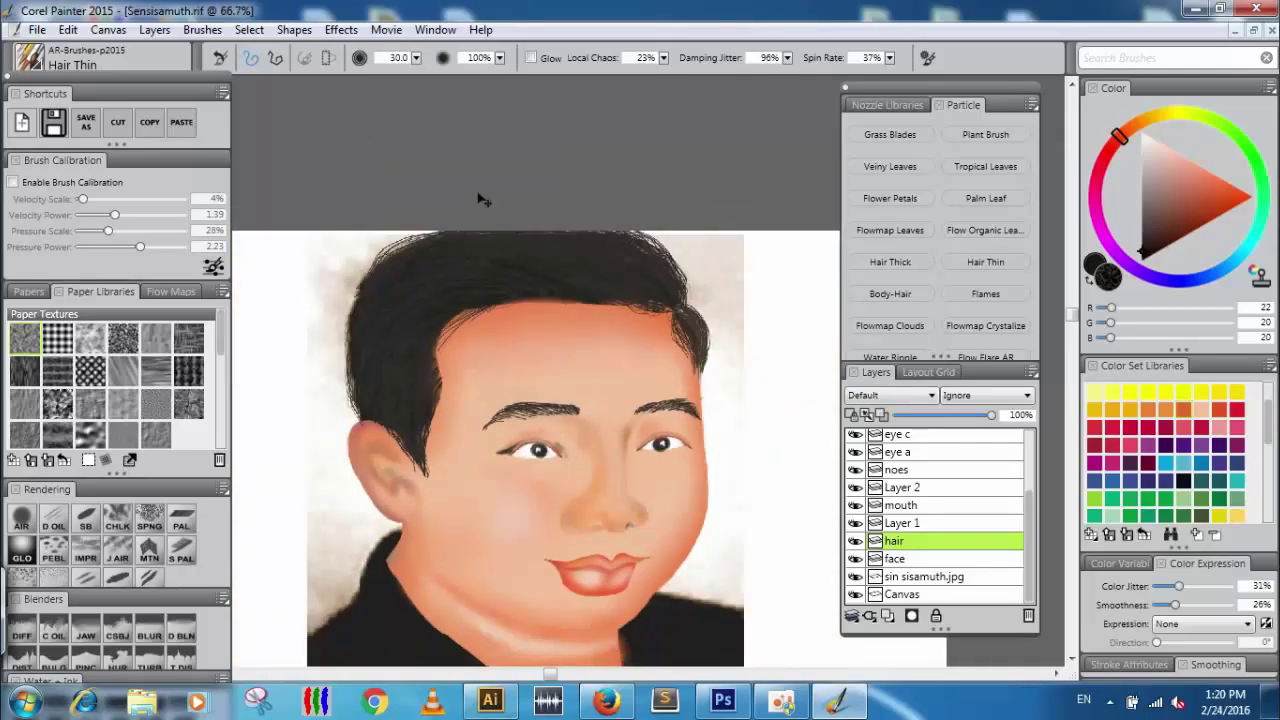
mouse_move(627, 388)
left_mouse_down()
mouse_move(600, 357)
mouse_move(646, 216)
left_mouse_up()
left_click(855, 578)
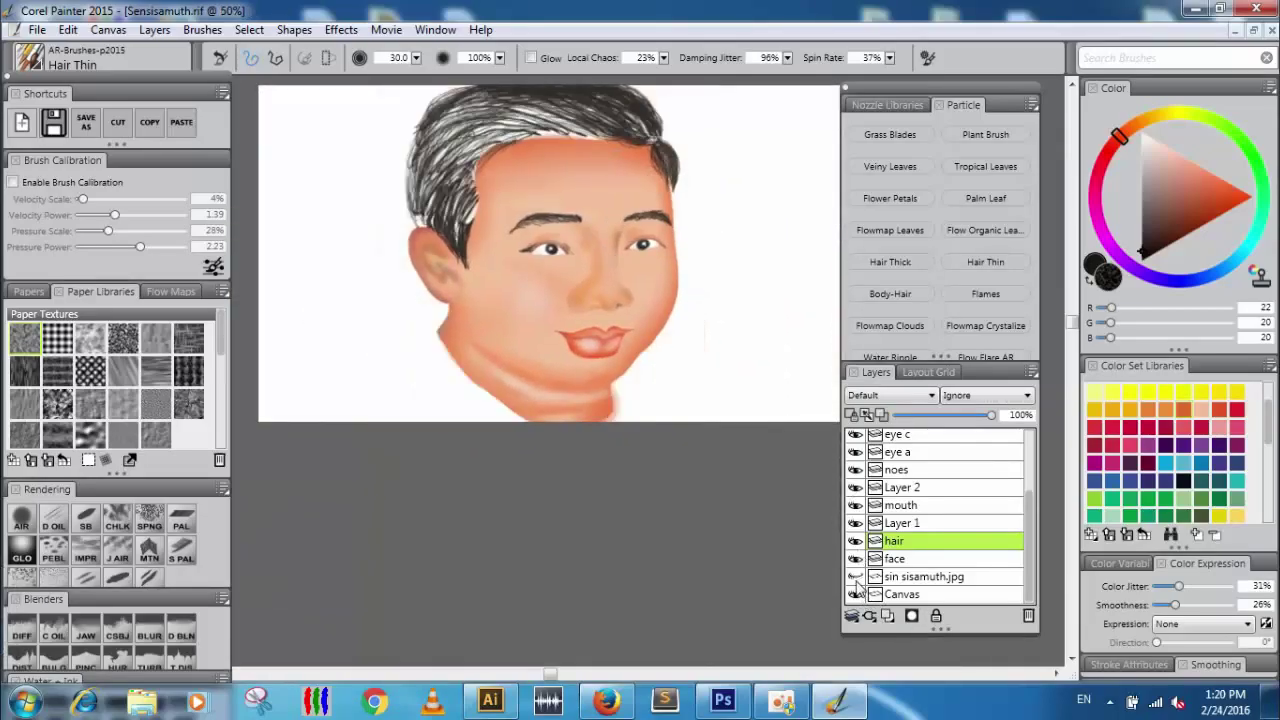
left_click(855, 578)
left_click(855, 578)
left_click(855, 578)
left_click(855, 578)
left_click(855, 578)
left_click(855, 578)
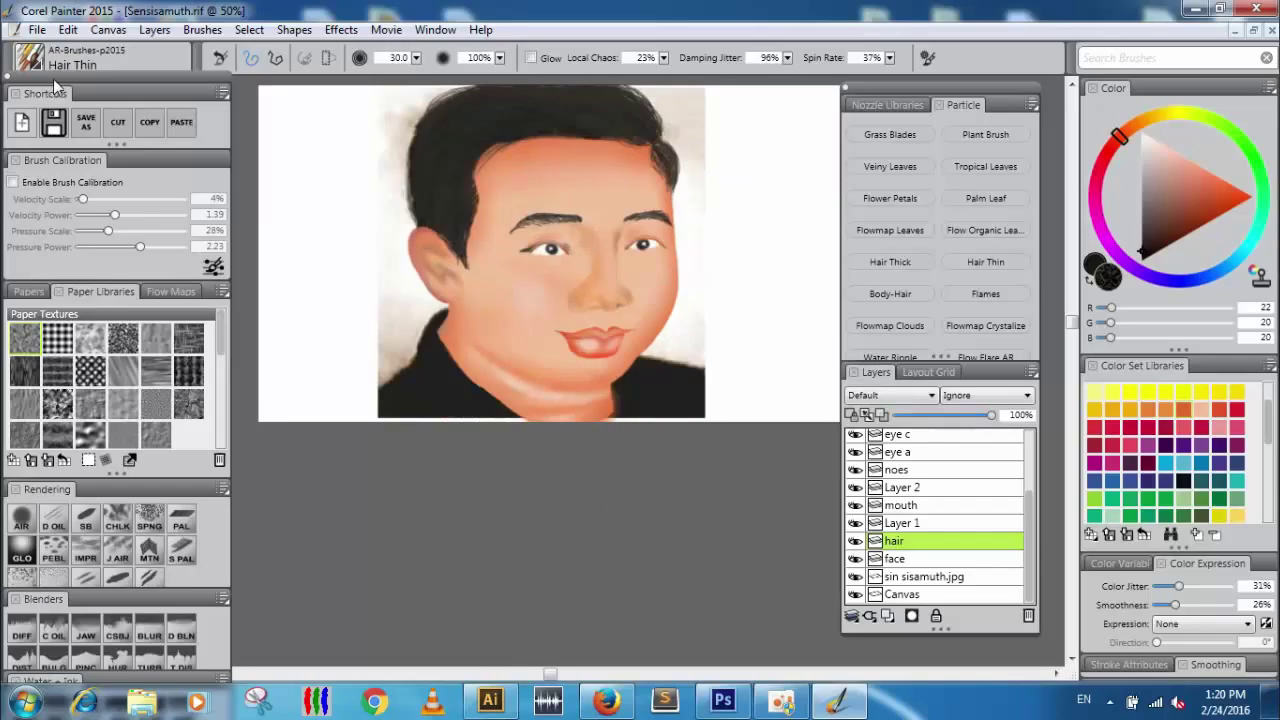
Trace the shirt with the Pen tool from the canvas's lower edge along the near shoulder and up the collar.
left_click_drag(53, 79, 135, 95)
left_click(19, 356)
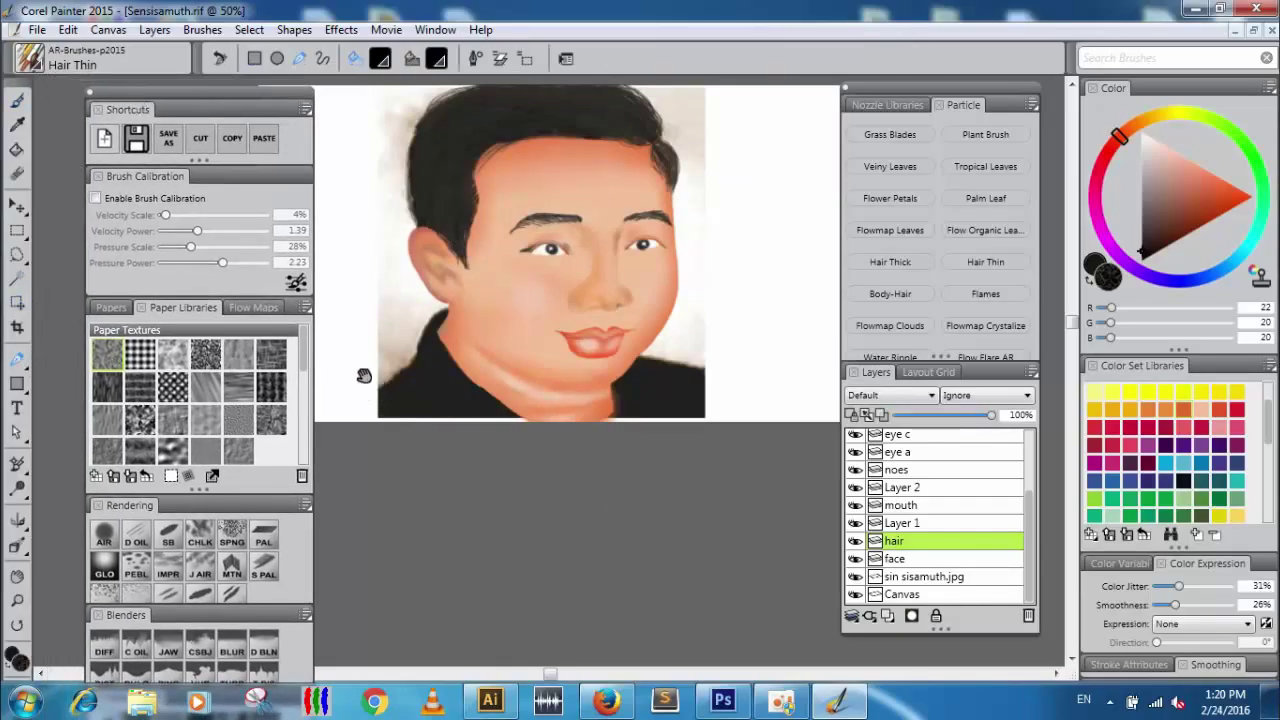
key("ctrl+1")
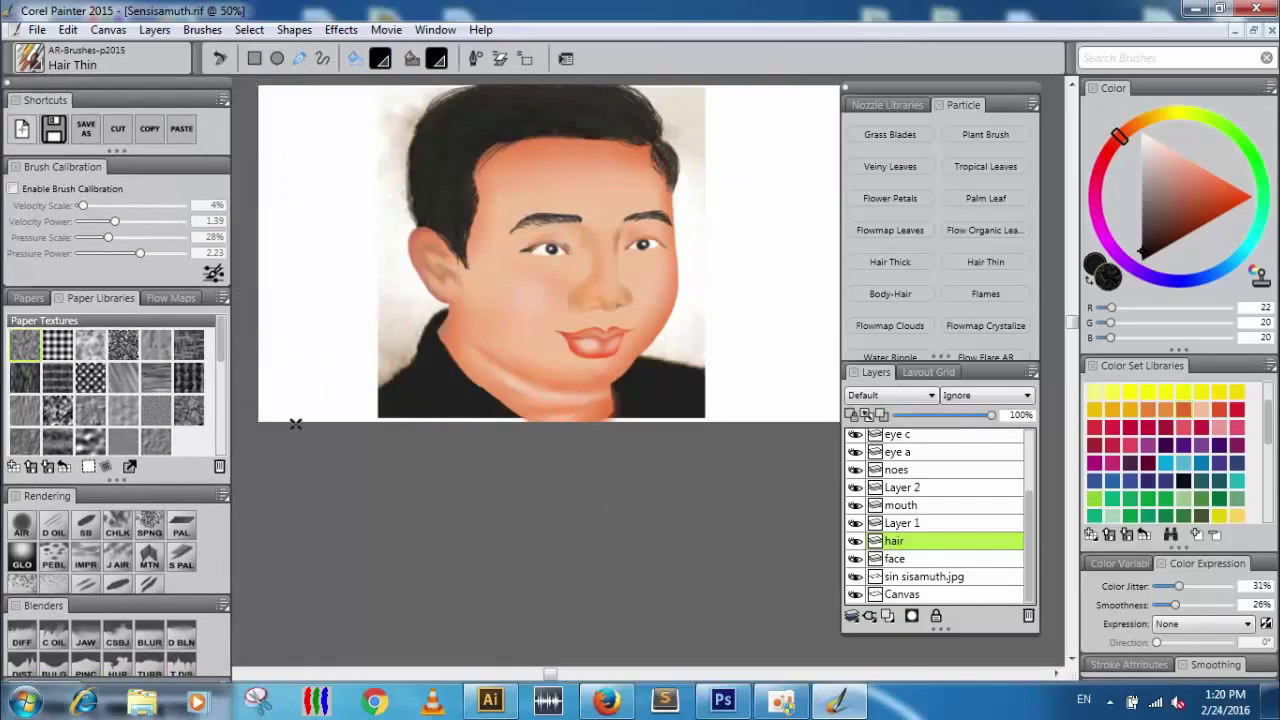
left_click(295, 424)
left_click_drag(405, 371, 433, 360)
left_click(404, 370)
left_click(418, 350)
left_click(447, 311)
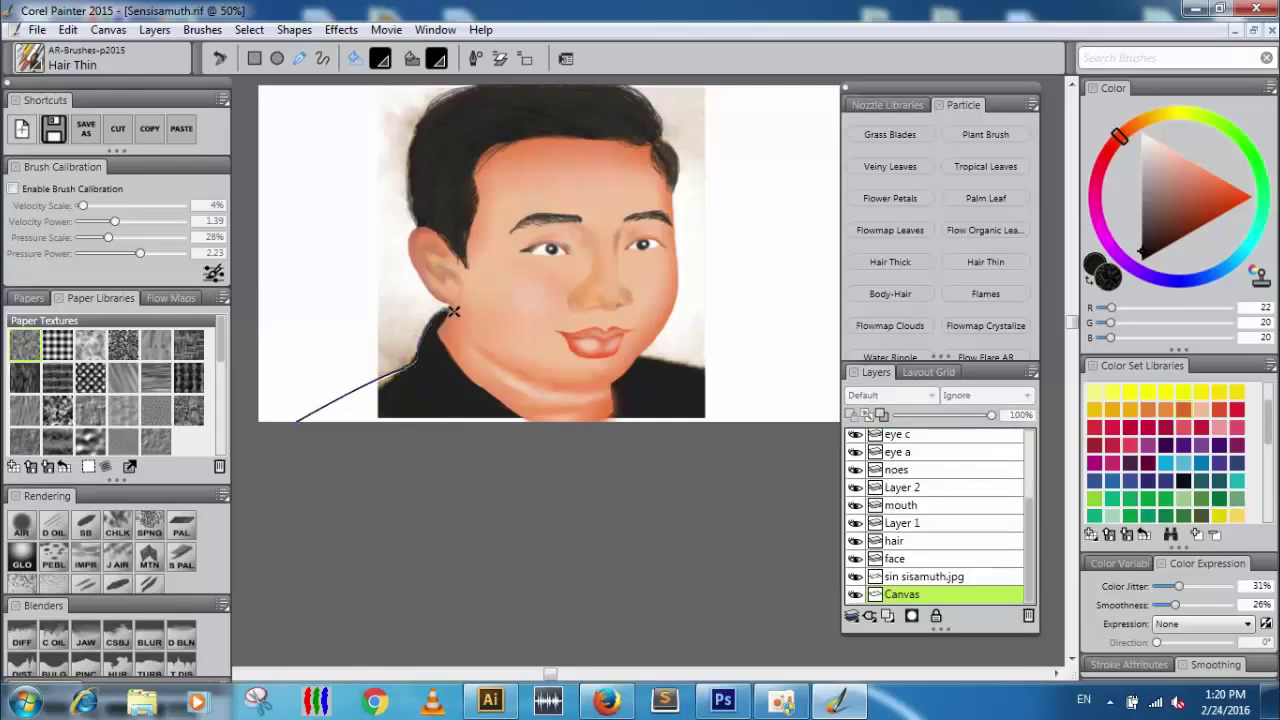
Continue the shirt outline down the inner collar, across the base of the neck and up the far side to the jaw.
left_click(447, 309)
left_click(437, 328)
left_click(497, 398)
left_click(525, 422)
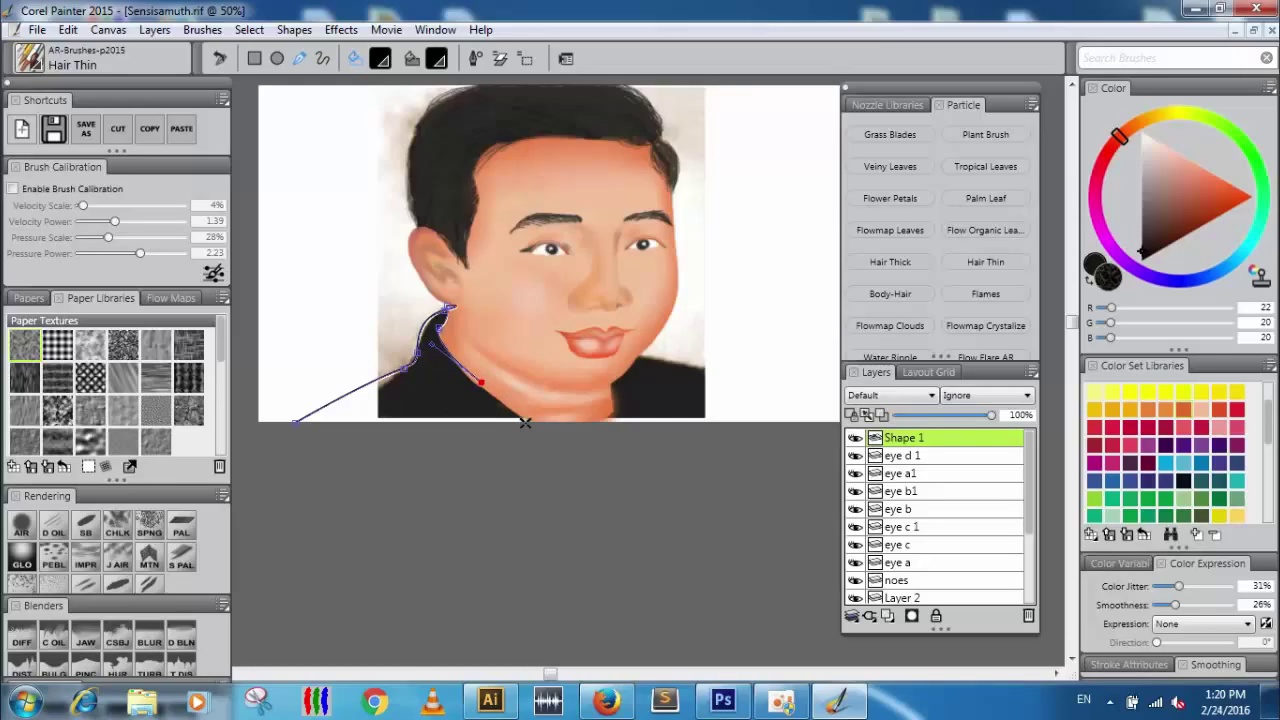
left_click(521, 418)
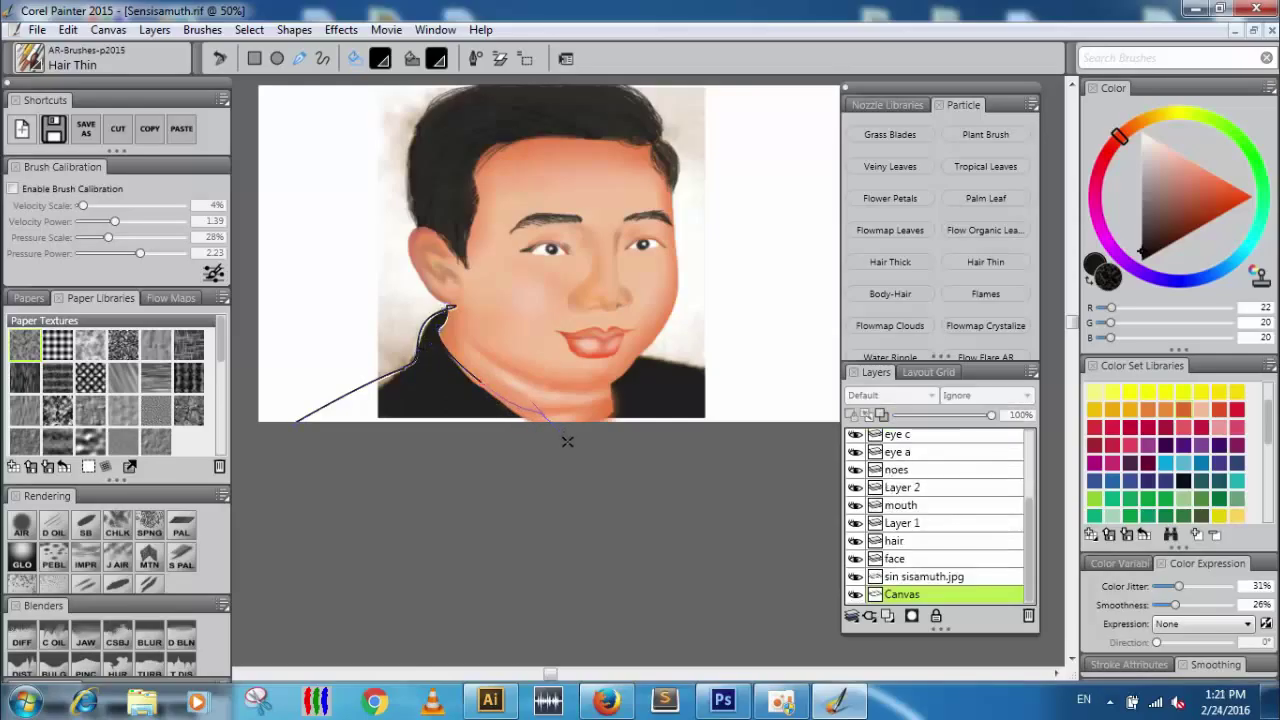
left_click(550, 422)
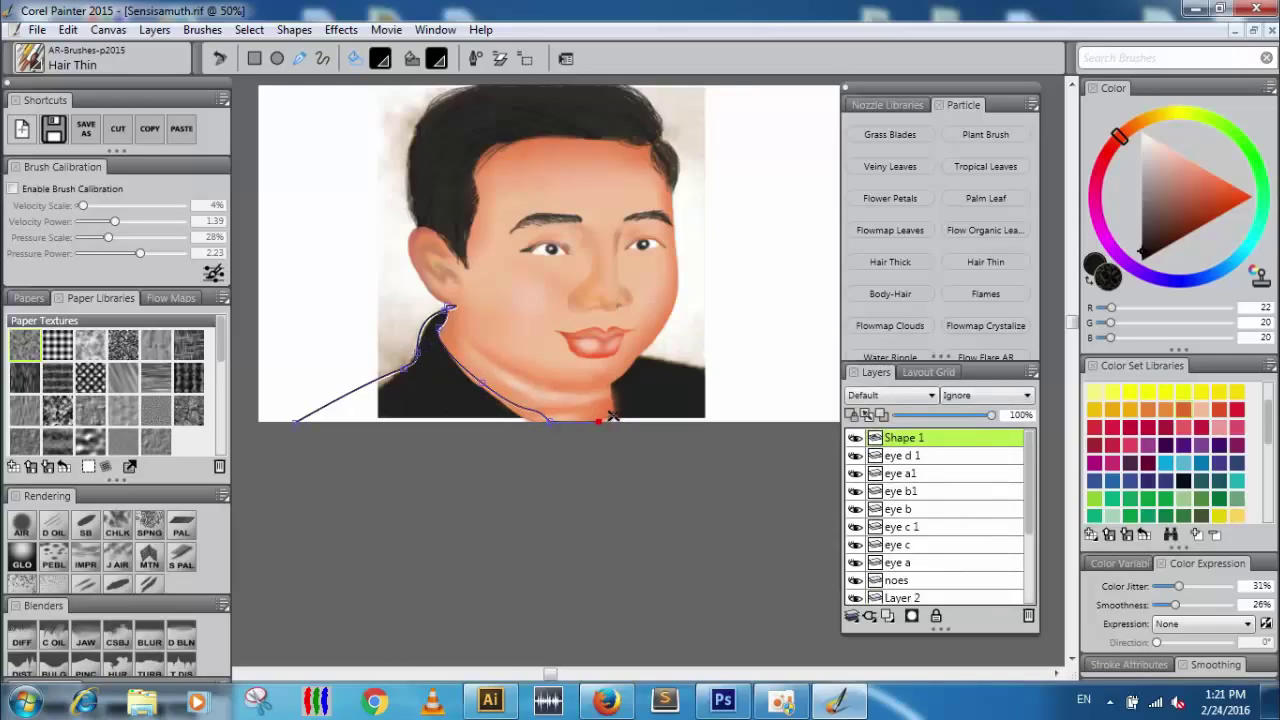
left_click(639, 357)
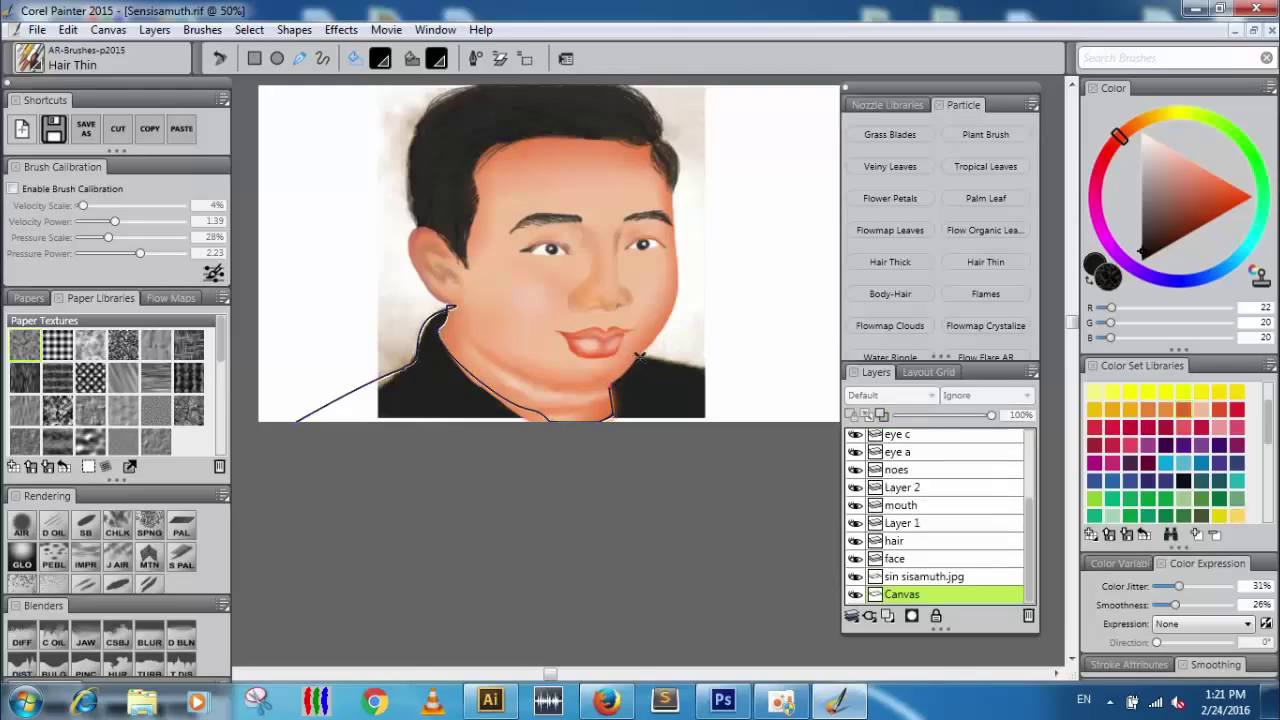
left_click(640, 353)
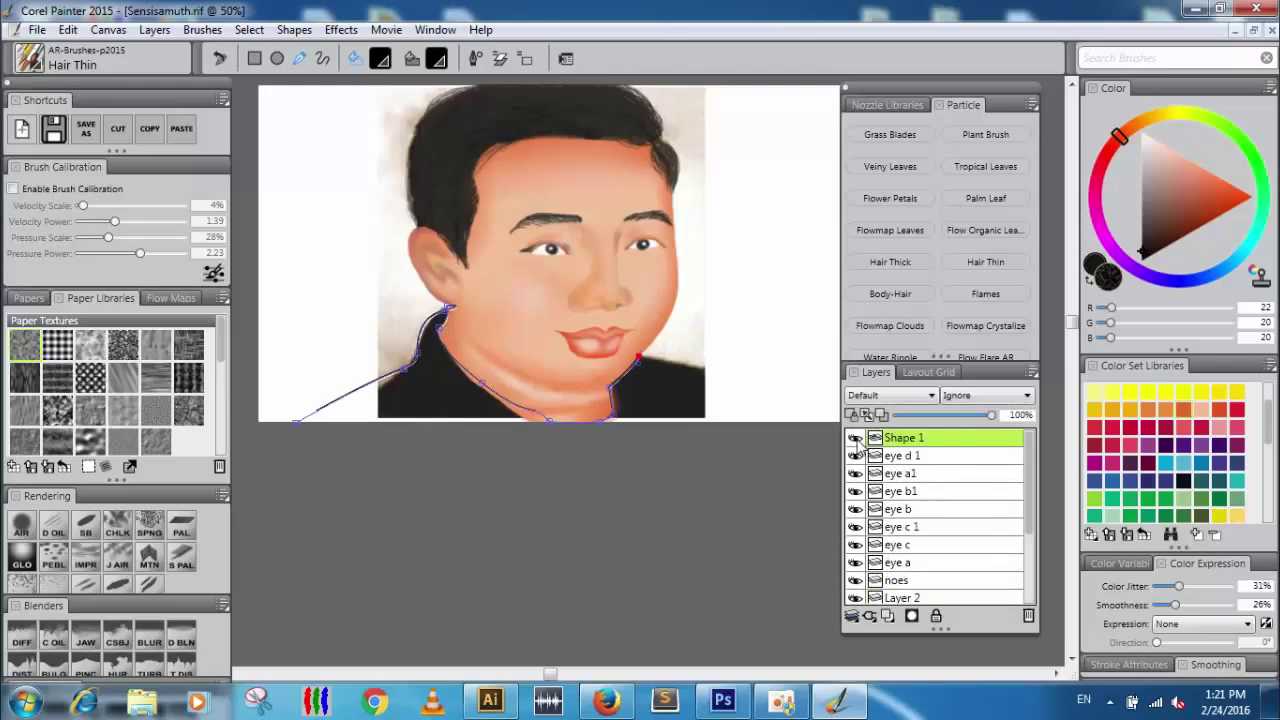
left_click(888, 615)
left_click(886, 457)
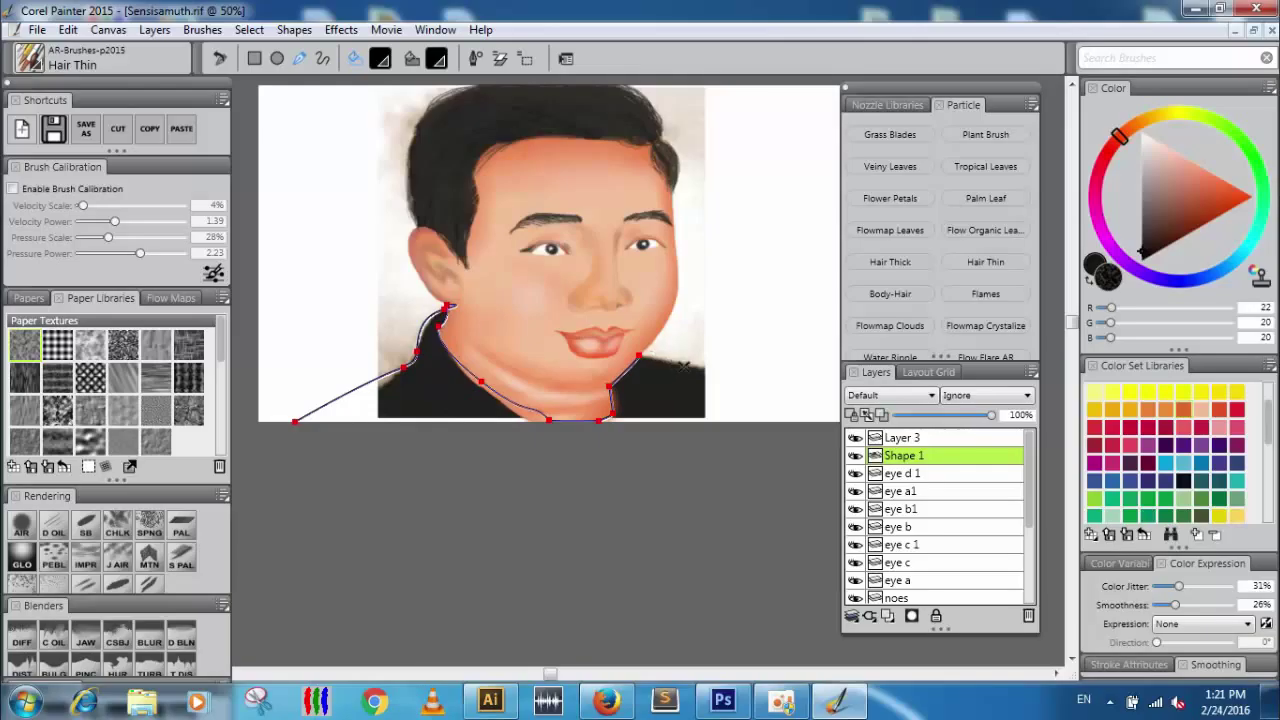
left_click(704, 370)
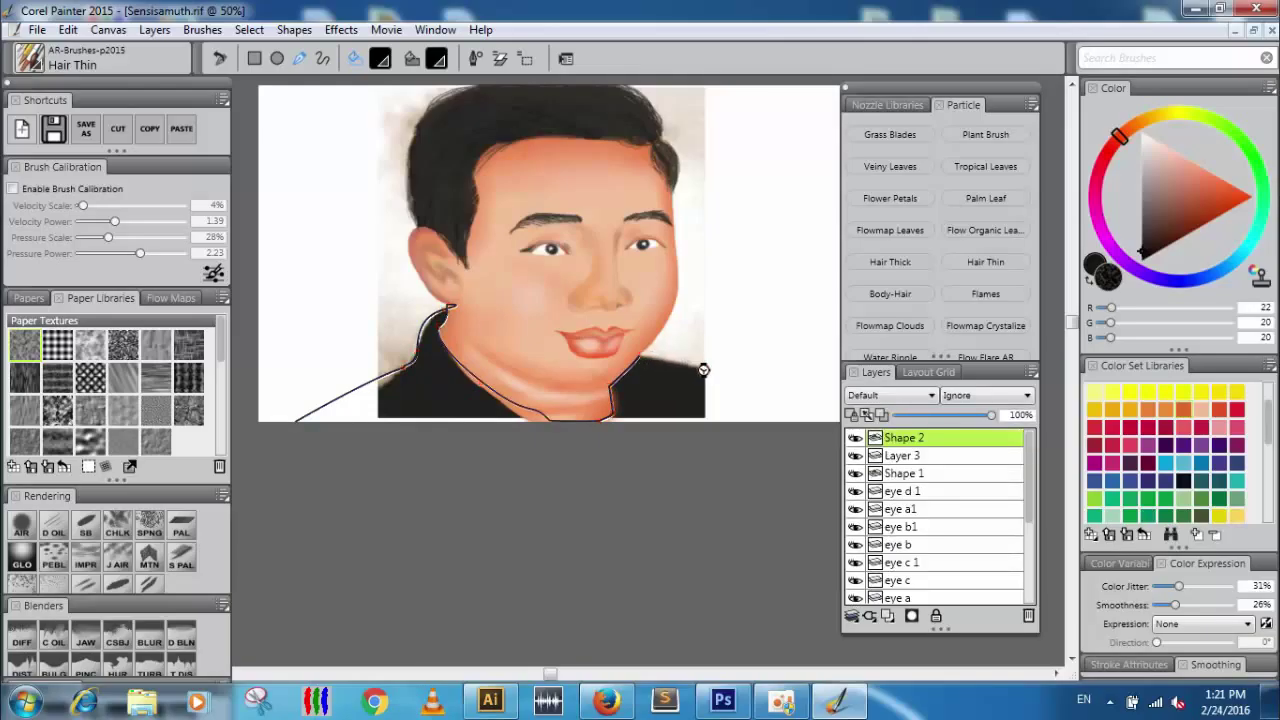
key("ctrl+z")
key("ctrl+z")
Redraw the last segment of the shirt outline as a curve following the jaw up to the far collar point.
key("ctrl+plus")
left_click_drag(752, 356, 513, 327)
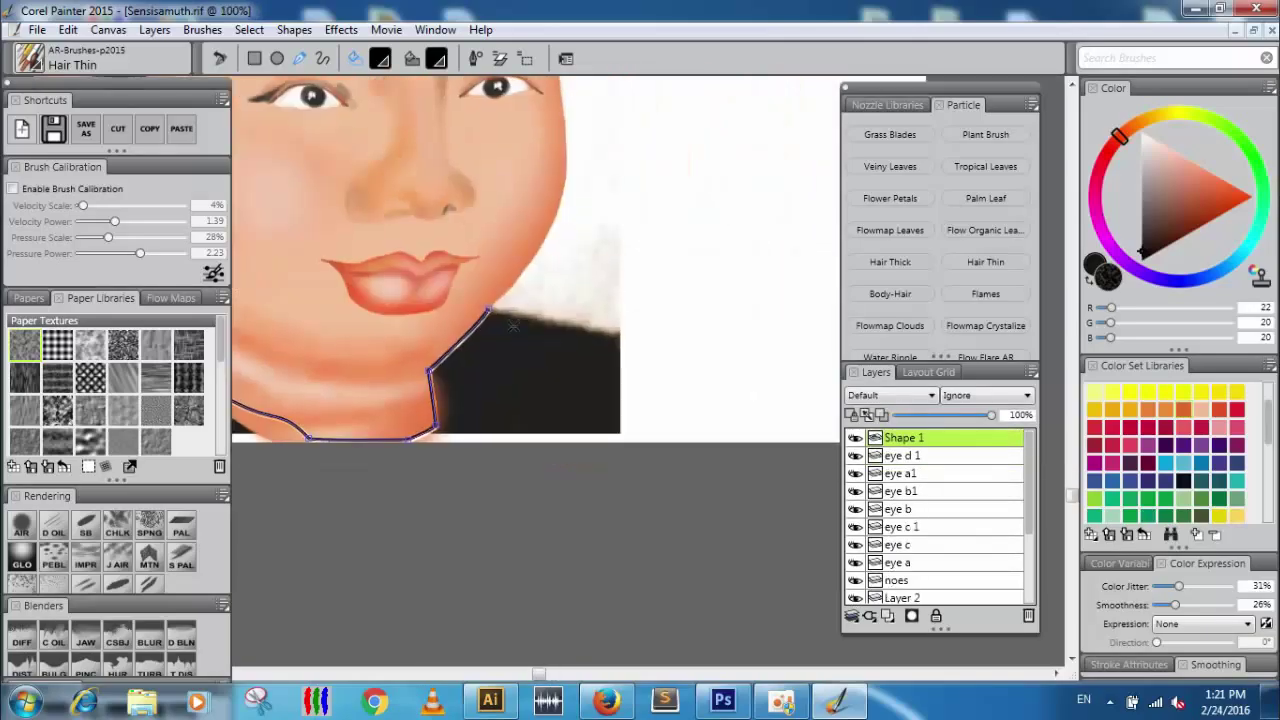
left_click(489, 312)
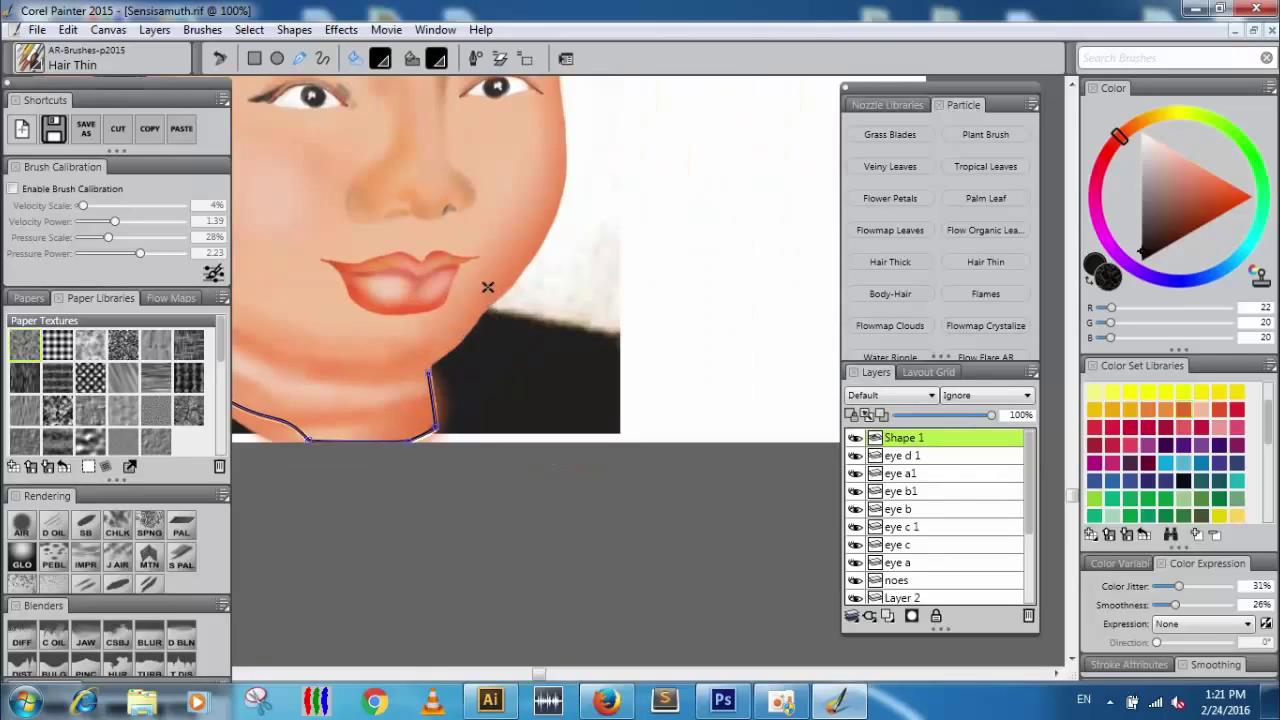
key("ctrl+z")
left_click_drag(480, 318, 486, 297)
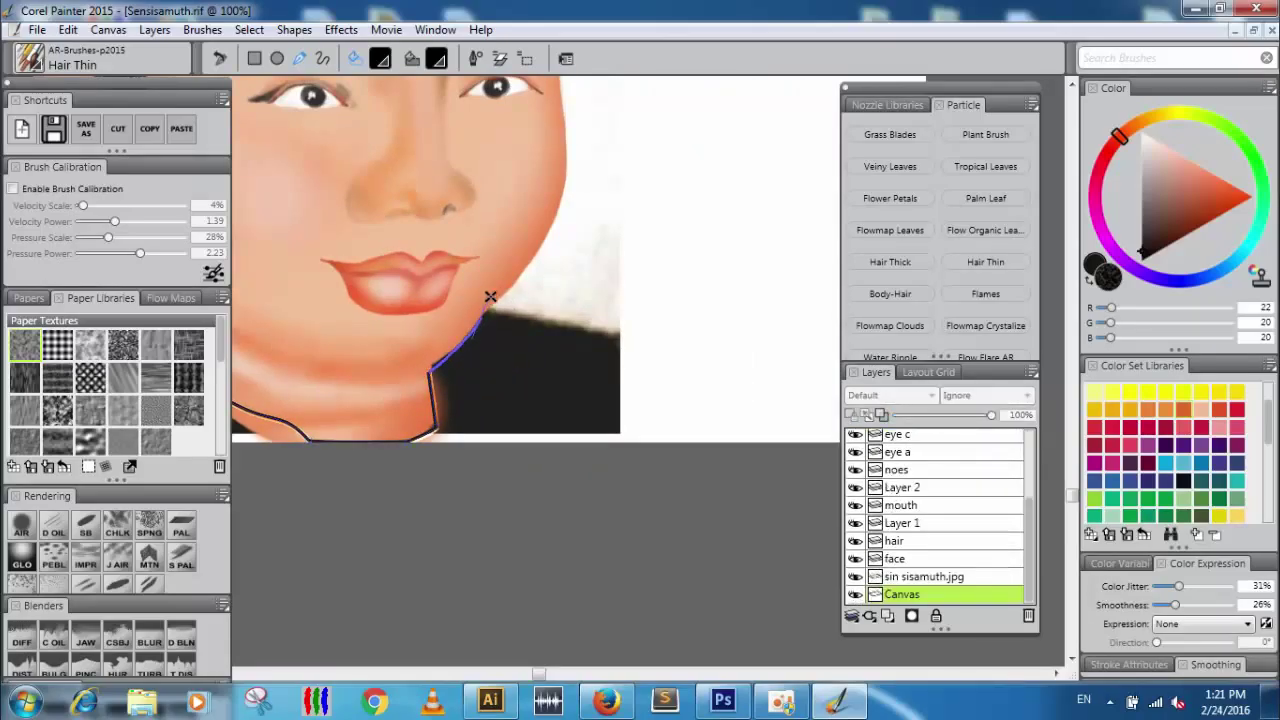
key("ctrl+z")
left_click(648, 349)
left_click(645, 349)
left_click(490, 313)
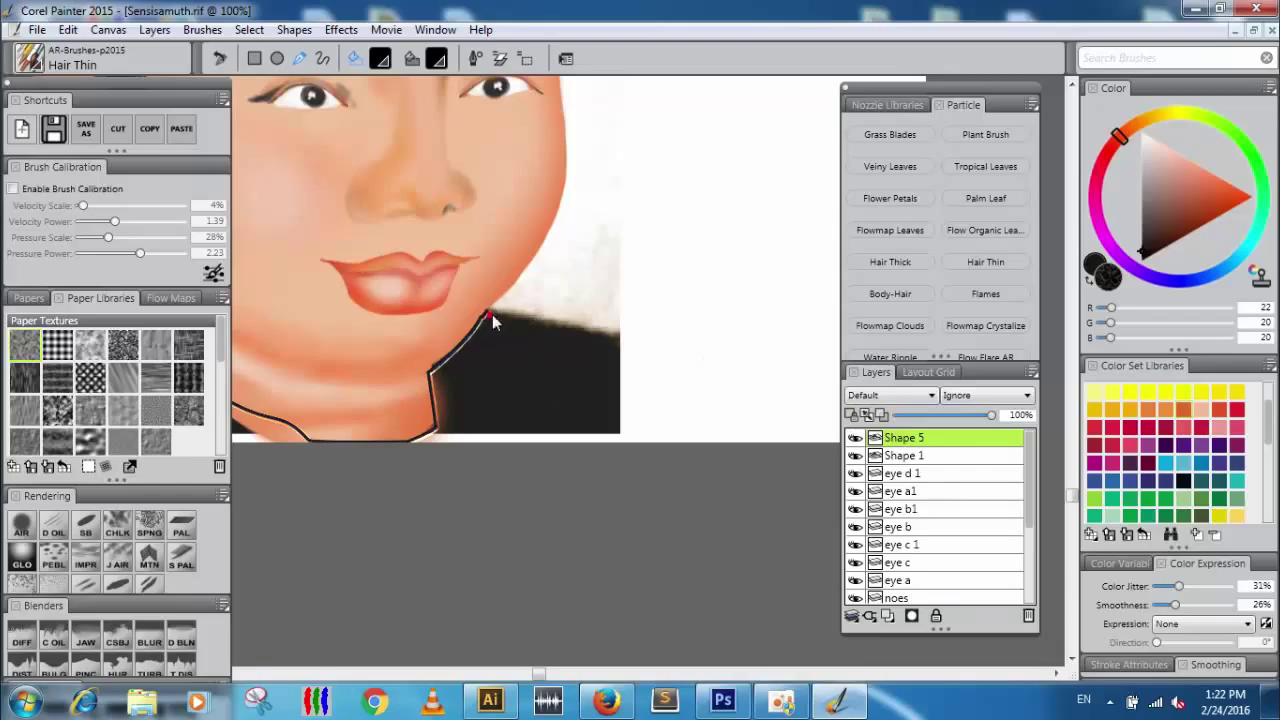
left_click(851, 157)
key("ctrl+z")
Continue the shirt outline over the far shoulder to the canvas's lower edge and close it at its starting point.
left_click(488, 314)
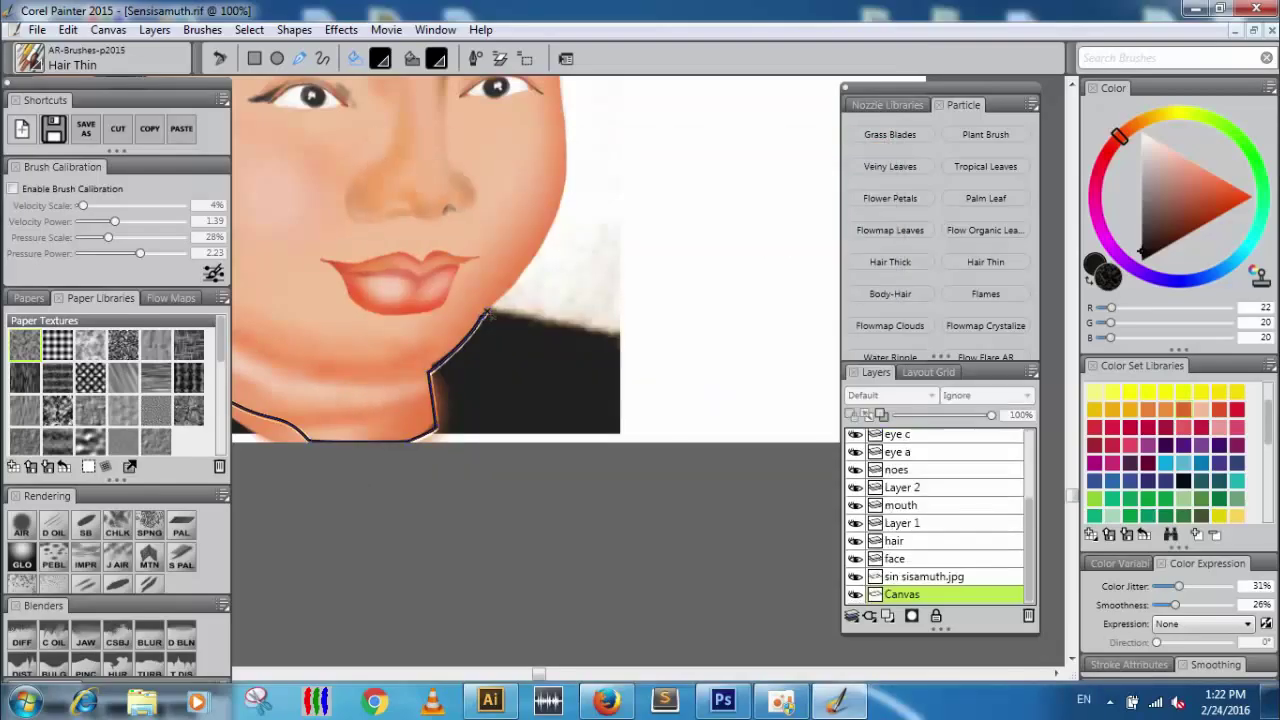
left_click_drag(748, 381, 954, 427)
left_click(785, 442)
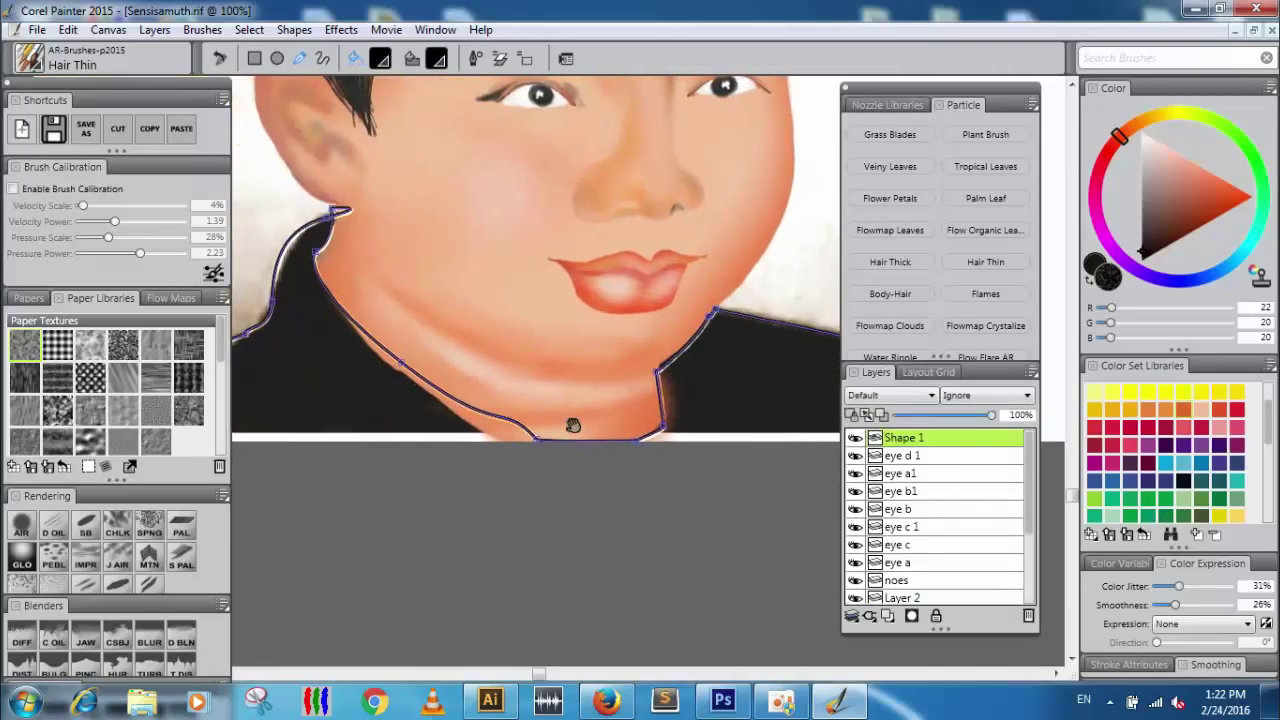
left_click_drag(552, 425, 763, 420)
left_click(241, 437)
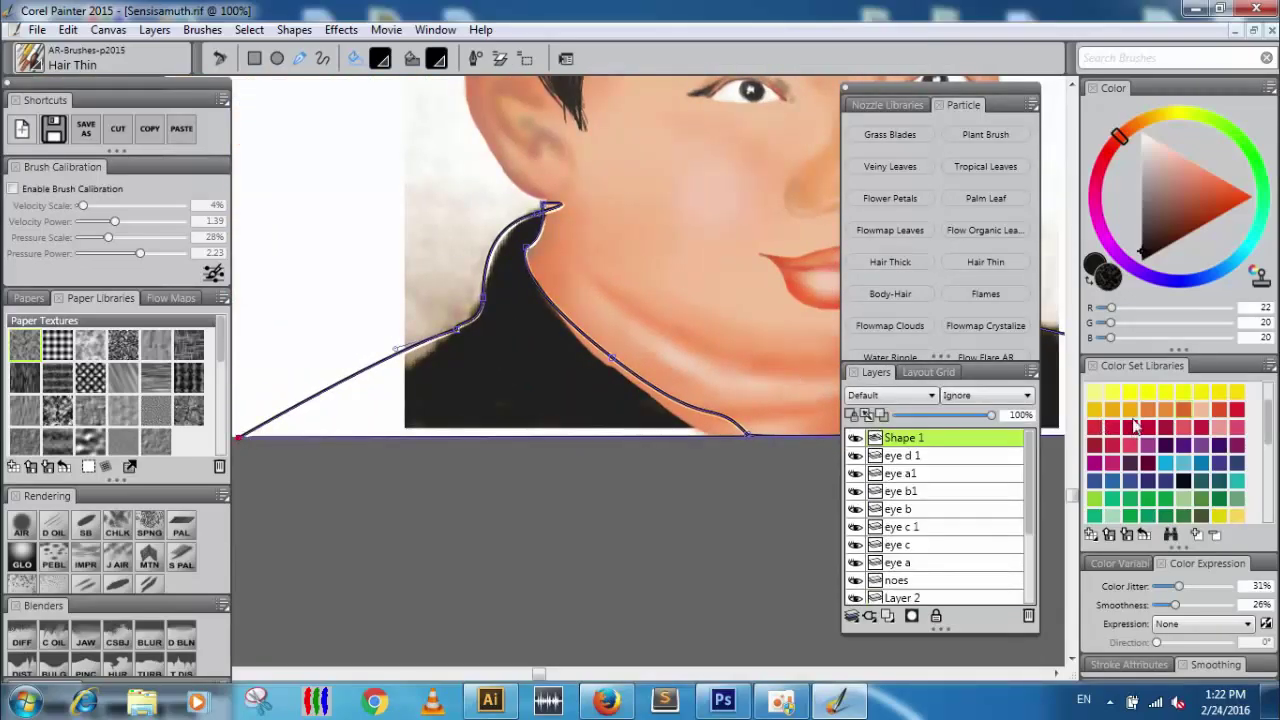
Fill the far side of the shirt with the current dark color using the Paint Bucket, and try the near side too.
left_click_drag(64, 98, 184, 155)
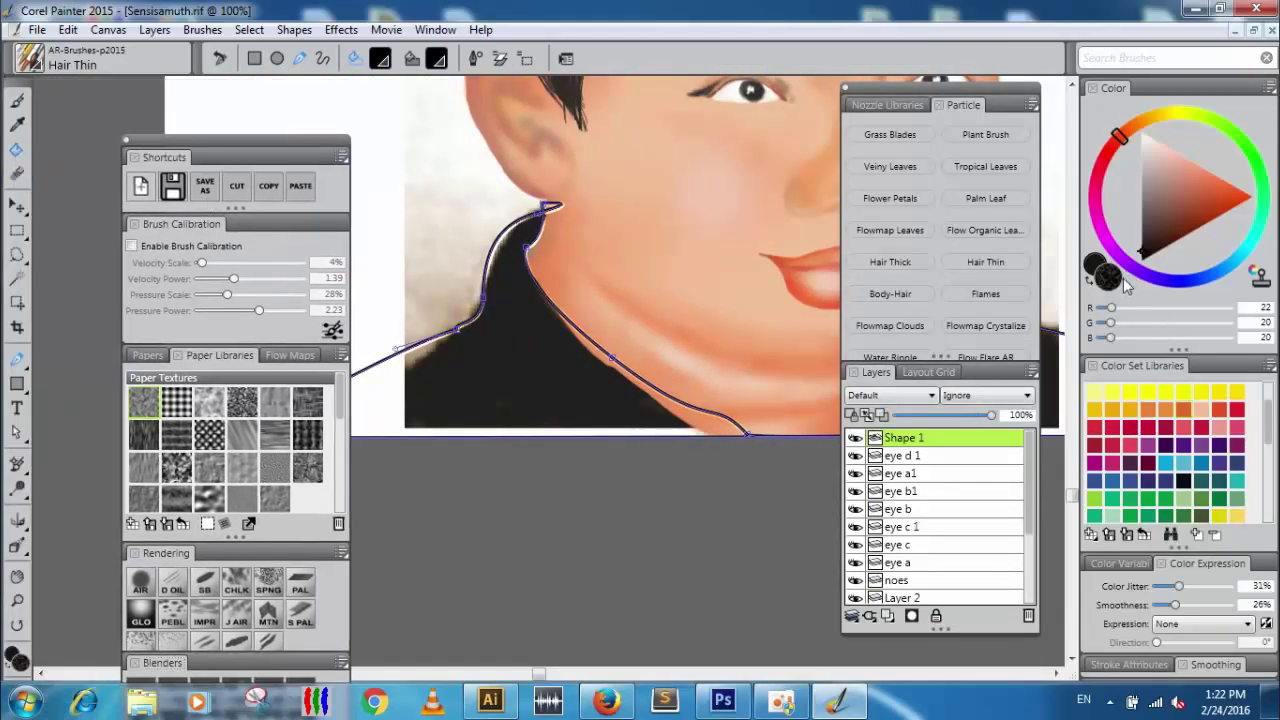
key("k")
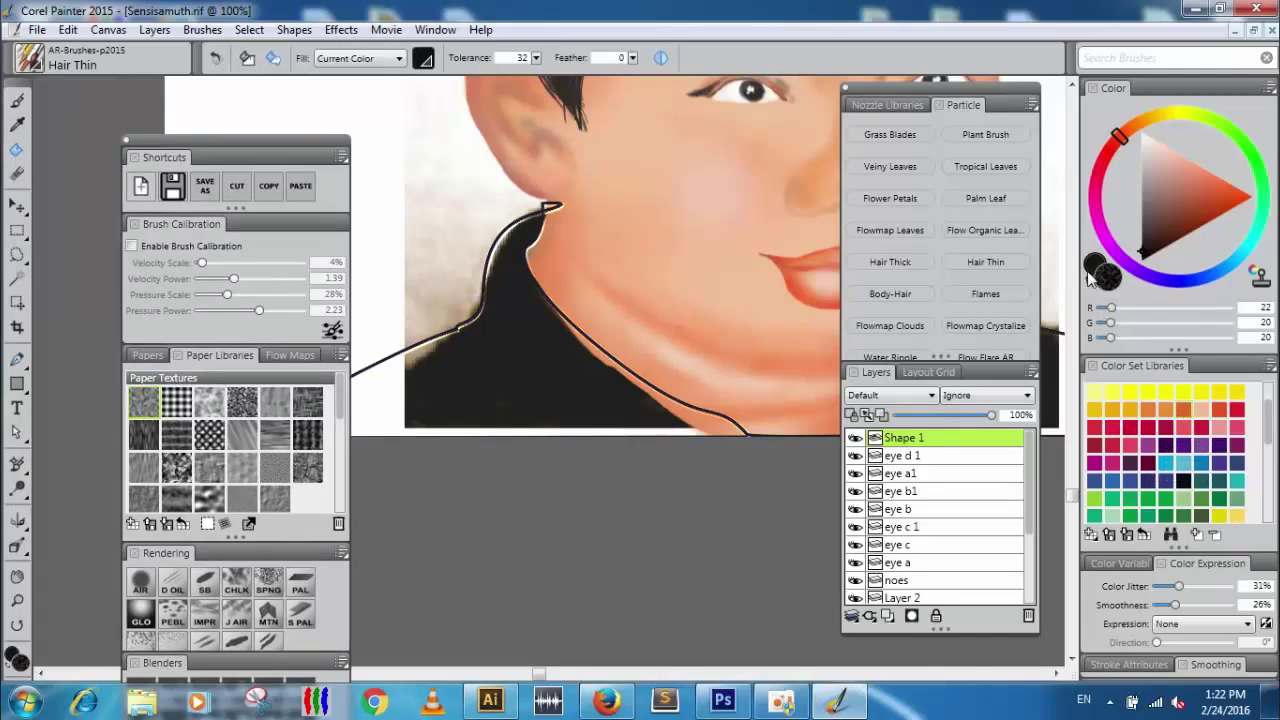
left_click(545, 359)
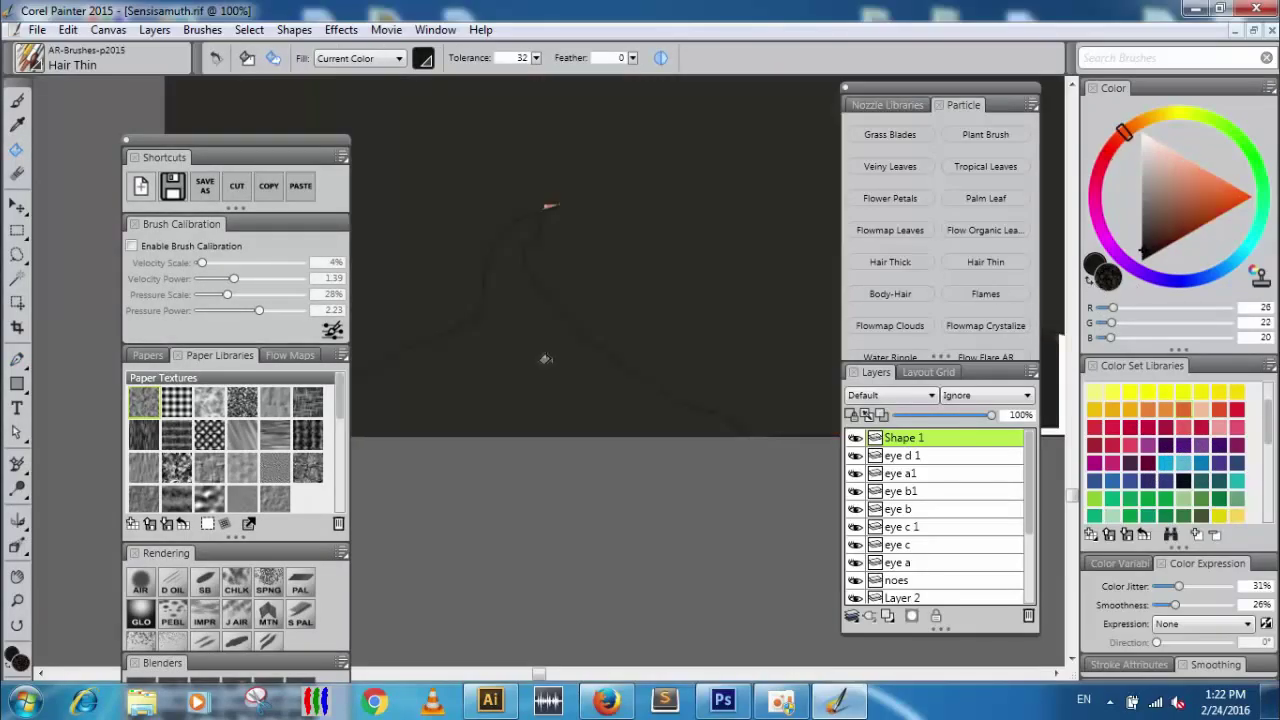
key("ctrl+z")
left_click(857, 439)
left_click(857, 439)
left_click(548, 387)
key("ctrl+z")
mouse_move(680, 380)
left_mouse_down()
mouse_move(506, 296)
mouse_move(400, 344)
mouse_move(741, 371)
left_mouse_up()
left_click(803, 371)
left_click(440, 388)
key("ctrl+z")
Trace the near side of the shirt as a new Pen shape from the lower edge over the shoulder up to the collar tip.
mouse_move(610, 364)
left_mouse_down()
mouse_move(509, 351)
mouse_move(575, 362)
mouse_move(362, 393)
left_mouse_up()
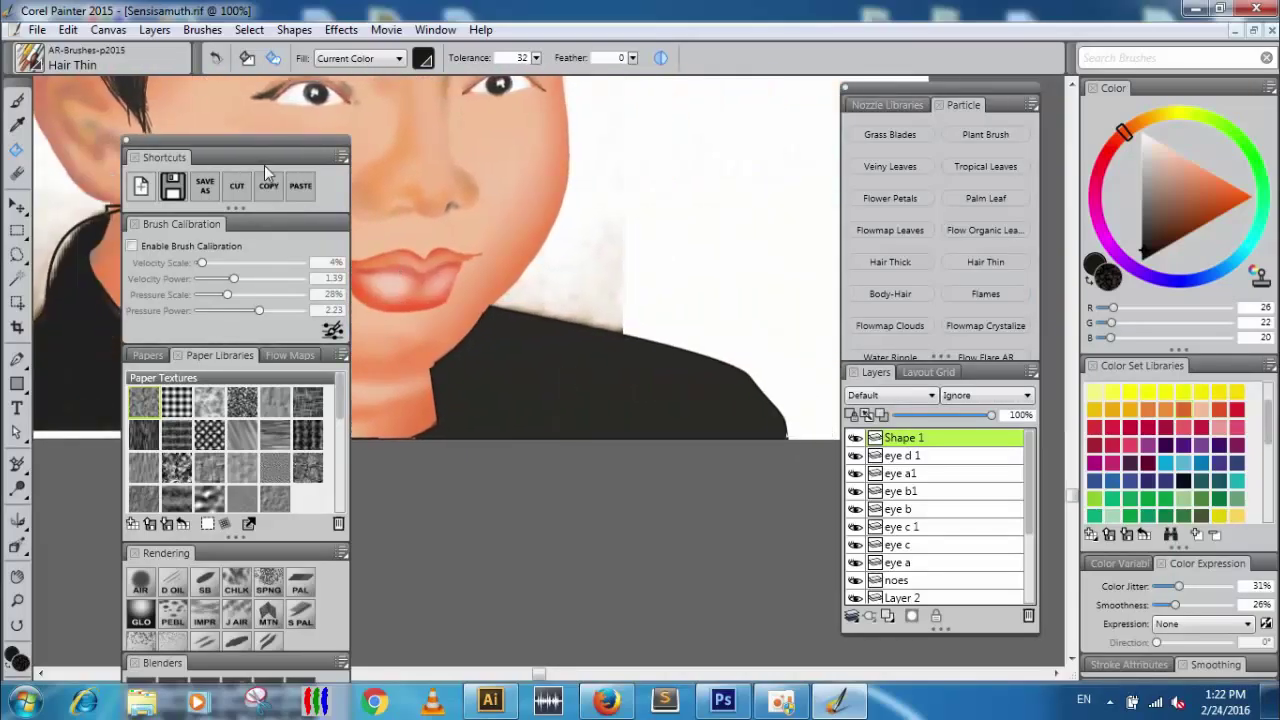
left_click_drag(265, 153, 266, 225)
left_click_drag(225, 141, 335, 595)
left_click_drag(304, 468, 597, 418)
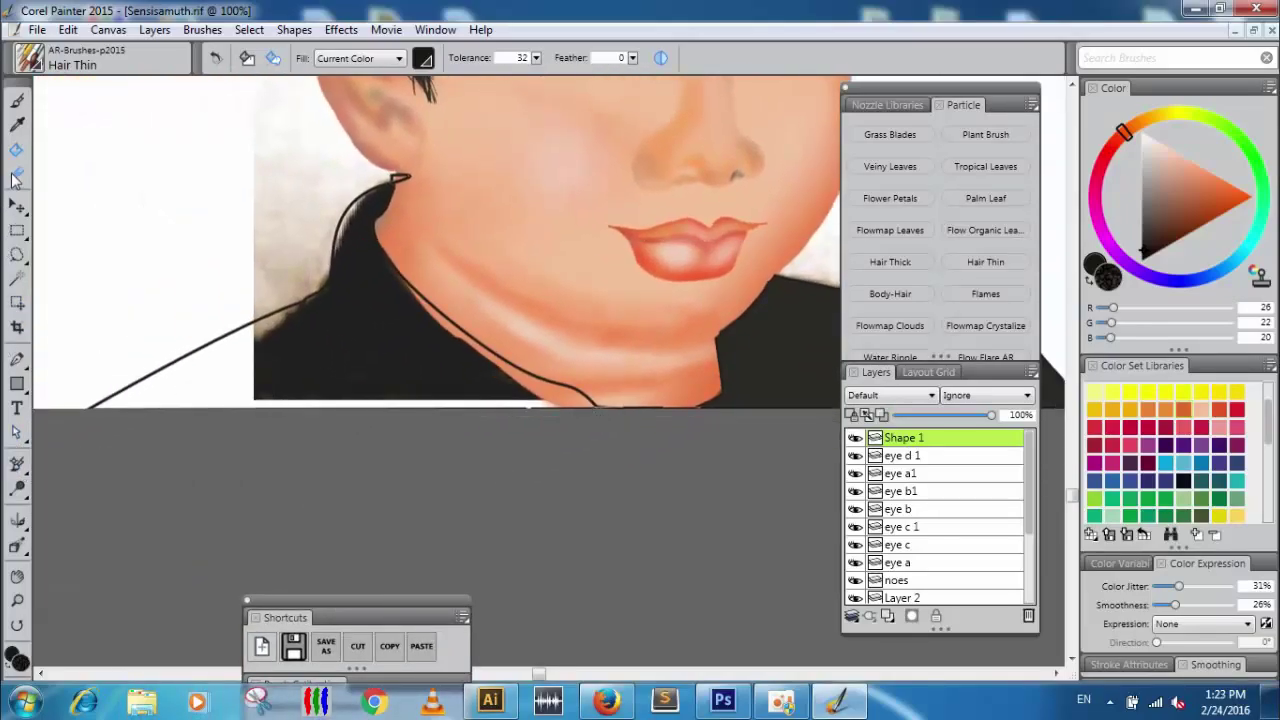
left_click(17, 364)
left_click(89, 408)
left_click_drag(322, 293, 336, 283)
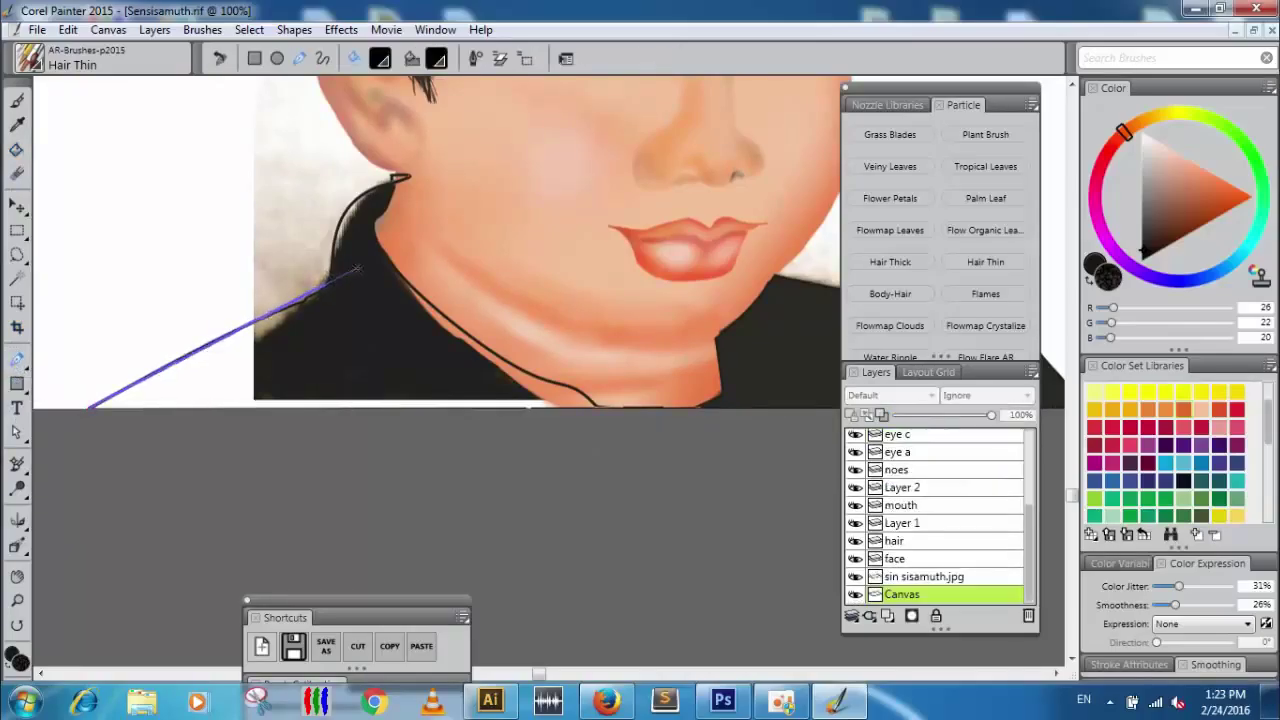
left_click(323, 287)
left_click(339, 214)
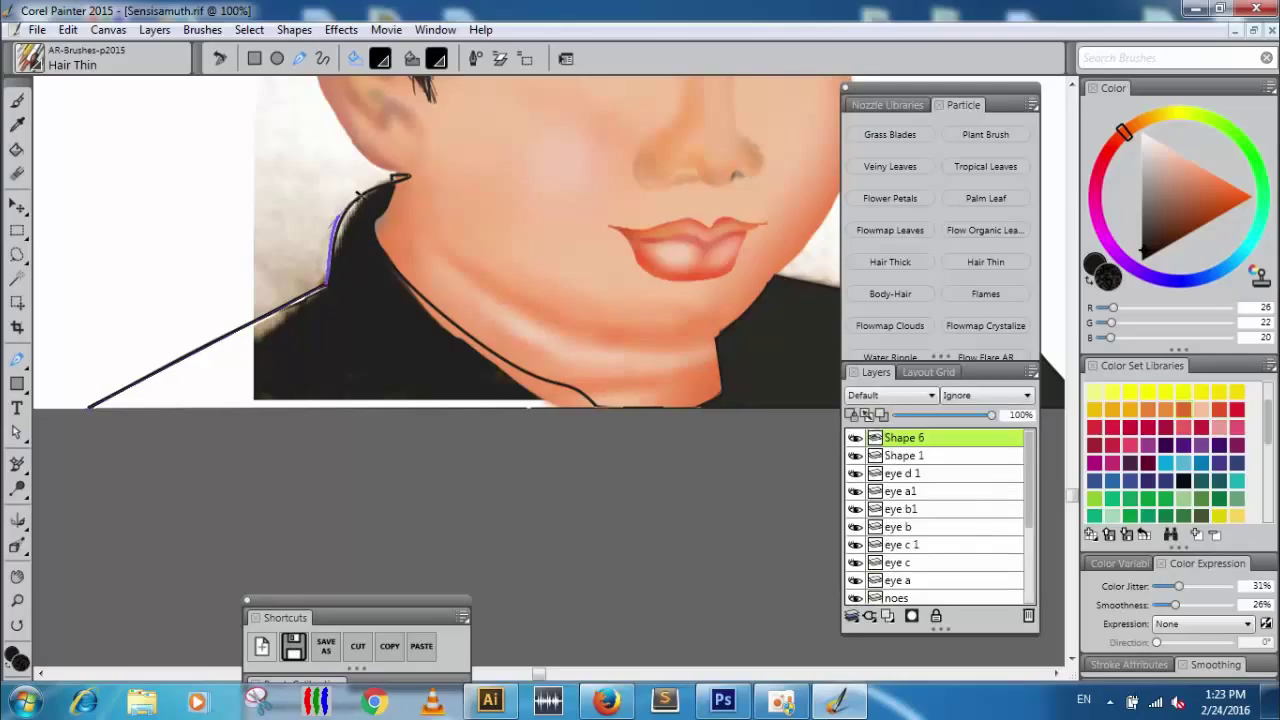
left_click(397, 177)
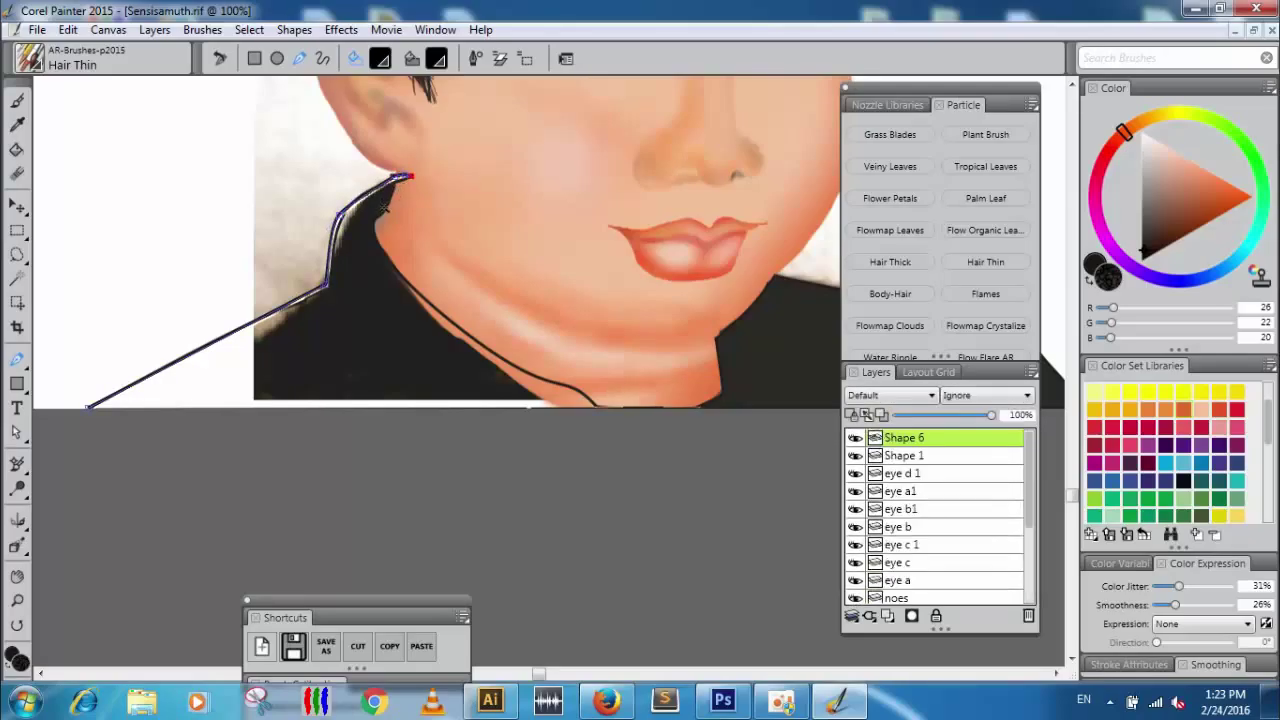
Continue the near-side outline down the inner collar with a curve and nudge its last anchor point up and right onto the neck.
left_click(372, 223)
left_click_drag(528, 375, 657, 414)
key("Up")
key("Up")
key("Up")
key("Up")
key("Up")
key("Up")
key("Up")
key("Up")
key("Up")
key("Up")
key("Up")
key("Up")
key("Up")
key("Up")
key("Up")
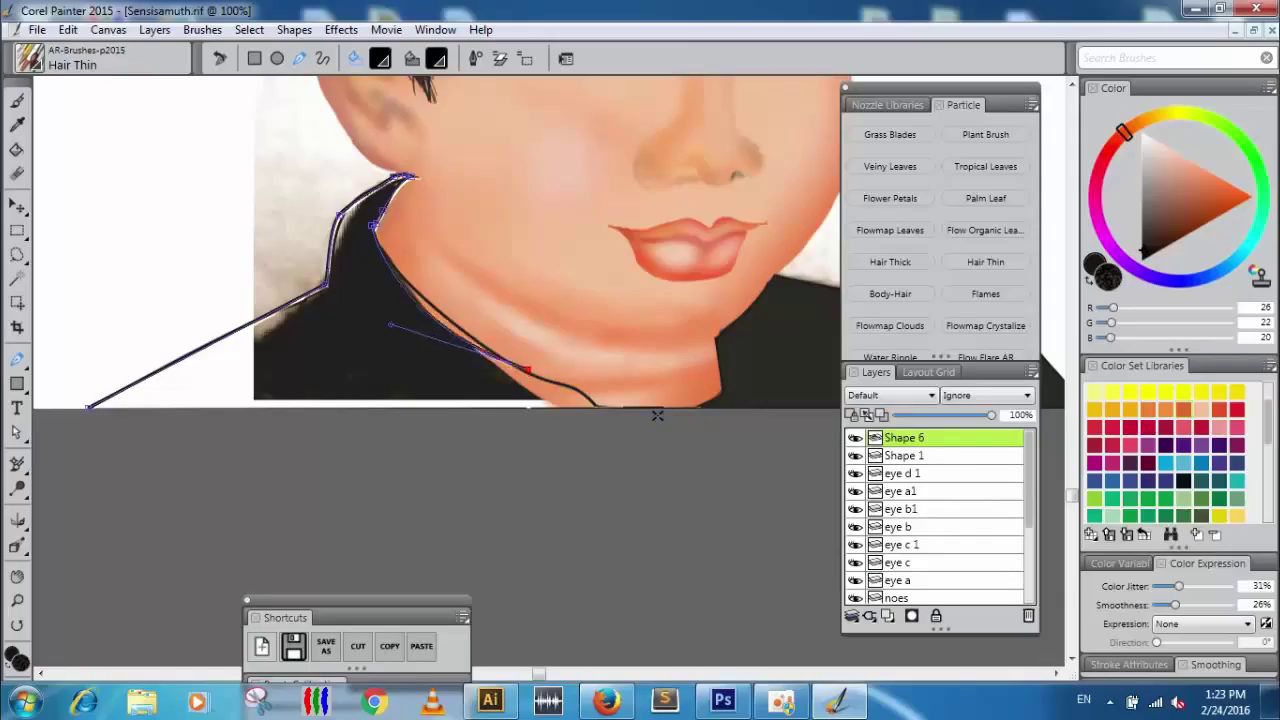
key("Right")
key("Right")
key("Right")
key("Right")
key("Right")
key("Right")
key("Right")
key("Right")
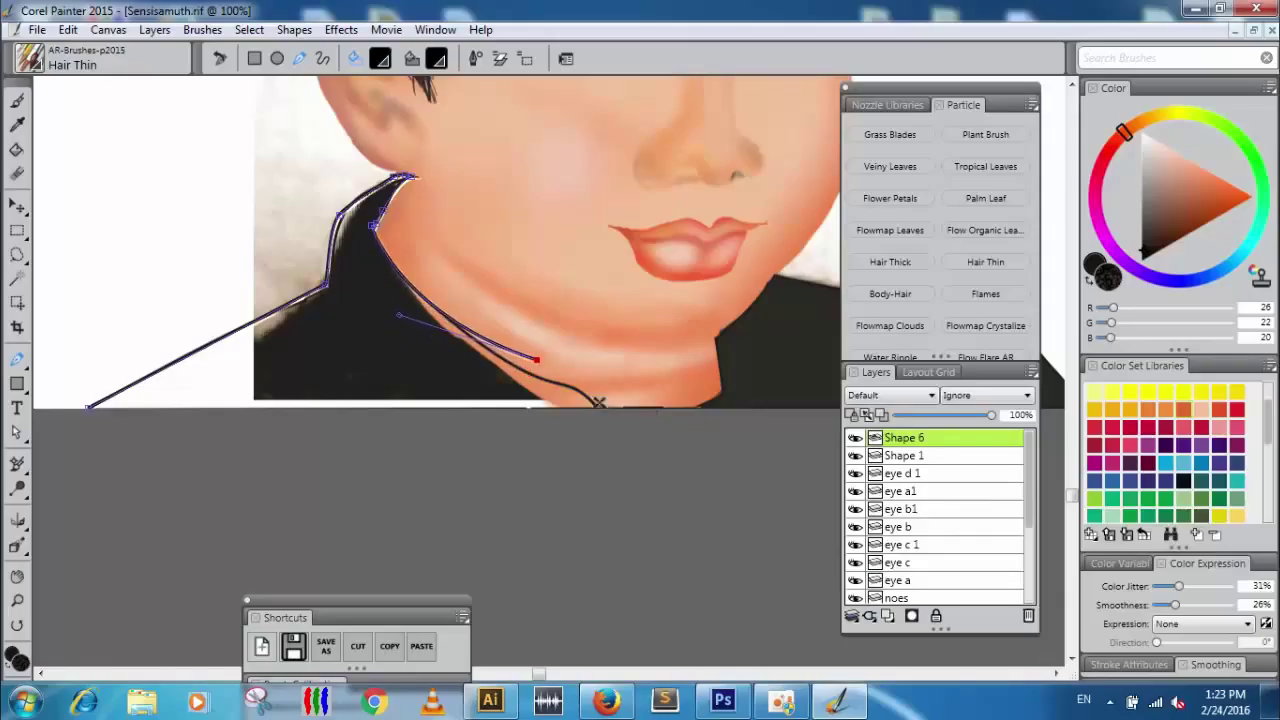
Extend the outline to the base of the neck and close the shape along the canvas's lower edge.
left_click_drag(597, 403, 603, 415)
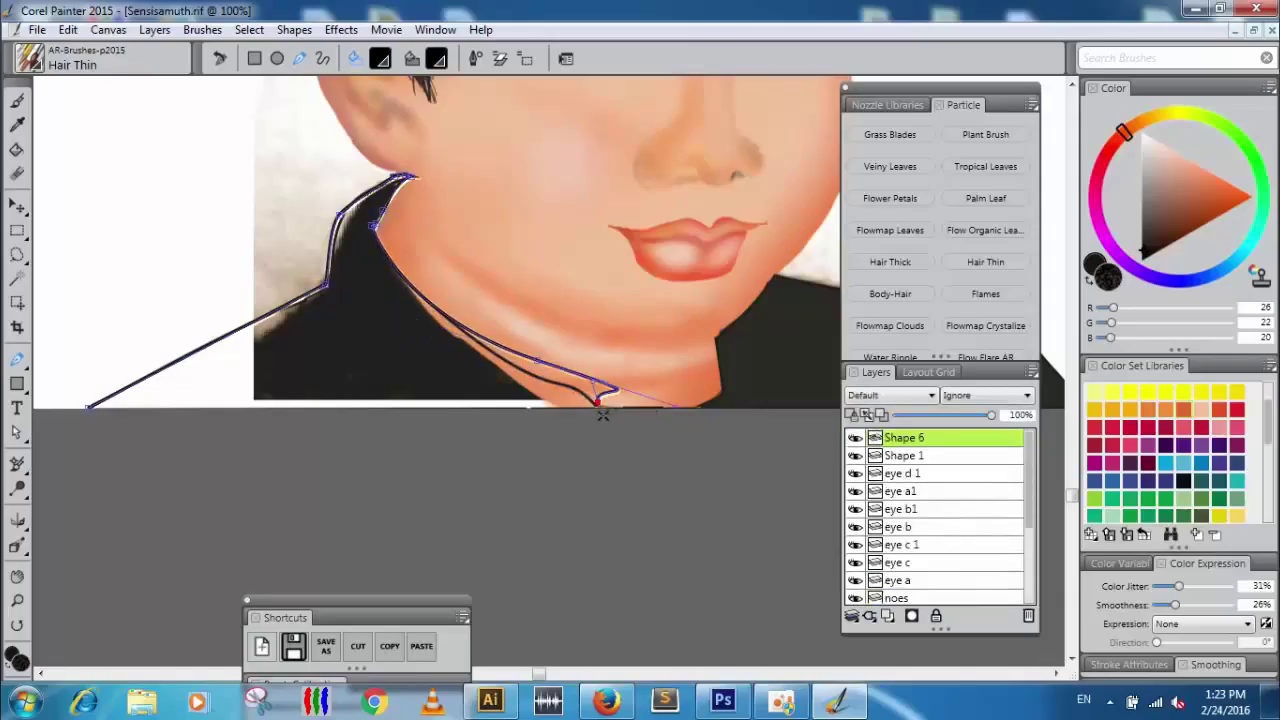
left_click(678, 410)
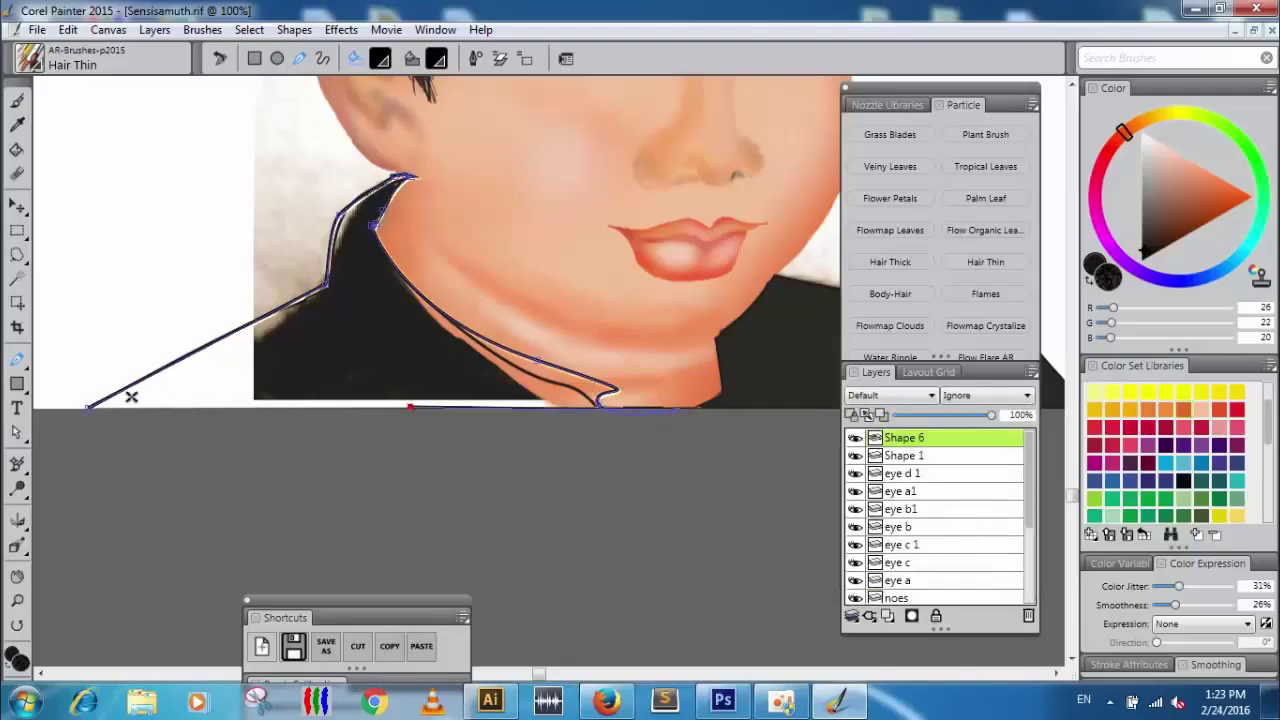
left_click(88, 407)
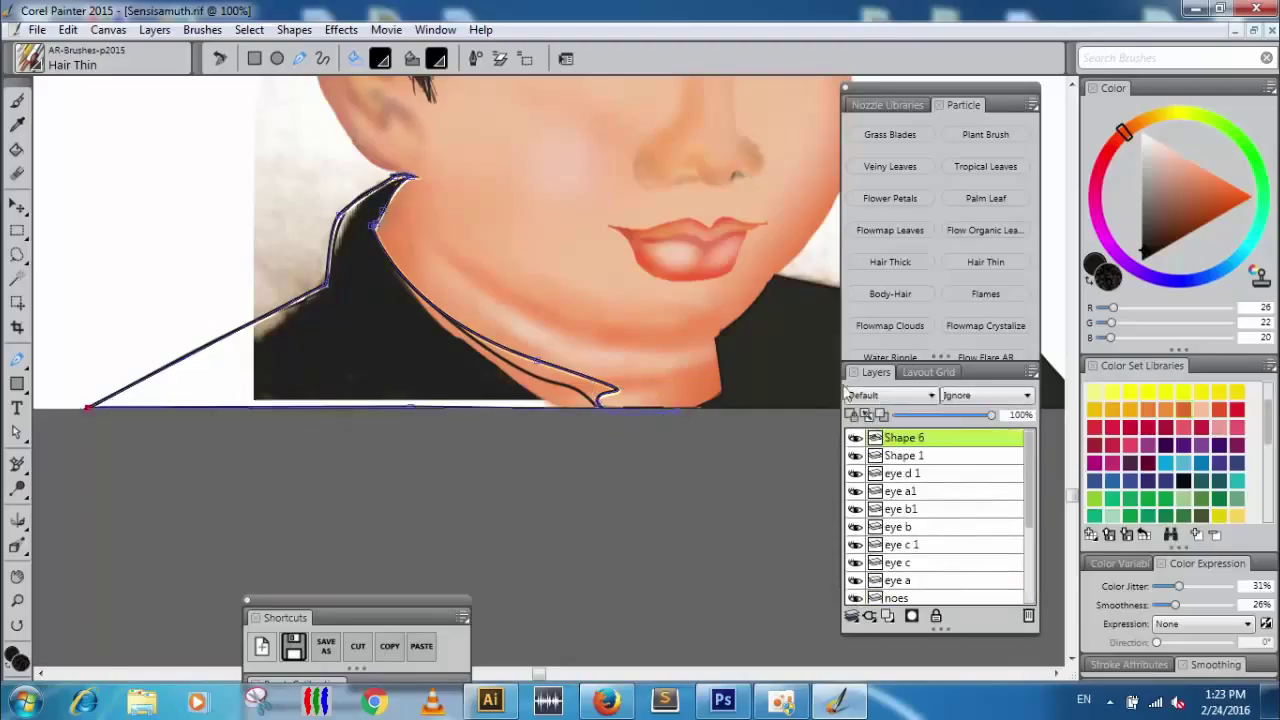
Try to fill the new near-side shirt shape with the Paint Bucket.
left_click(16, 150)
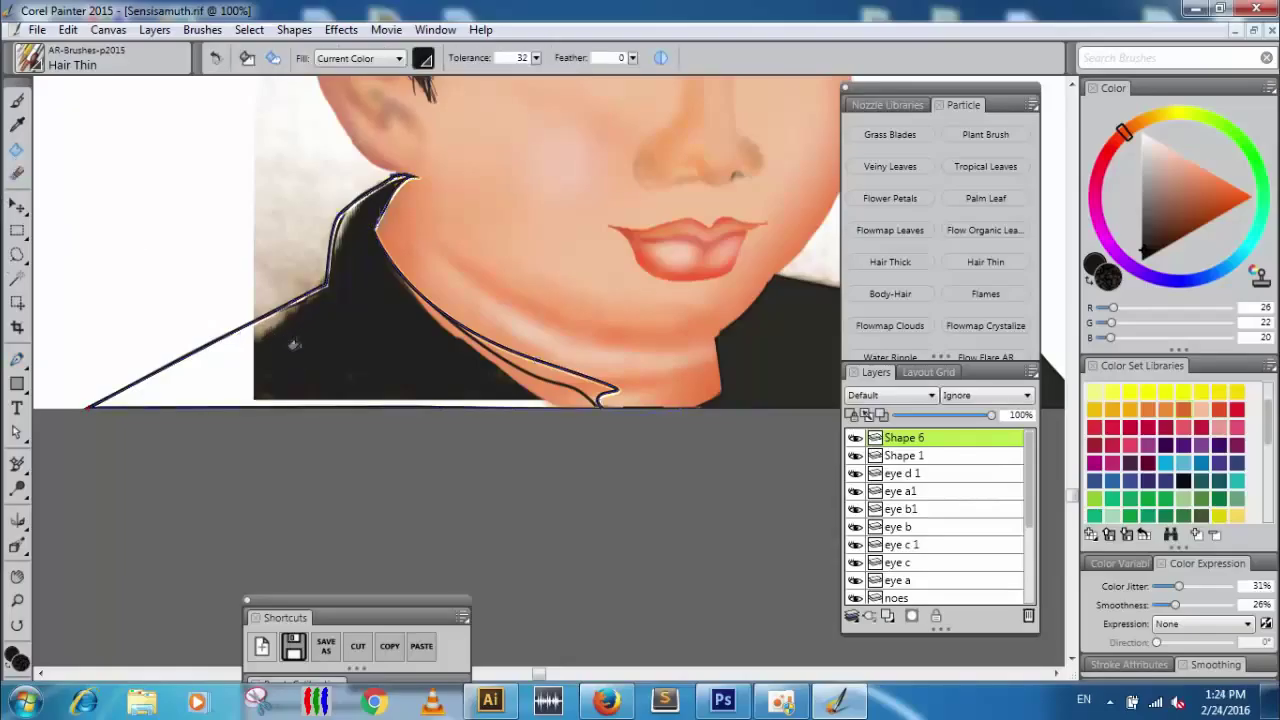
left_click(197, 381)
key("ctrl+z")
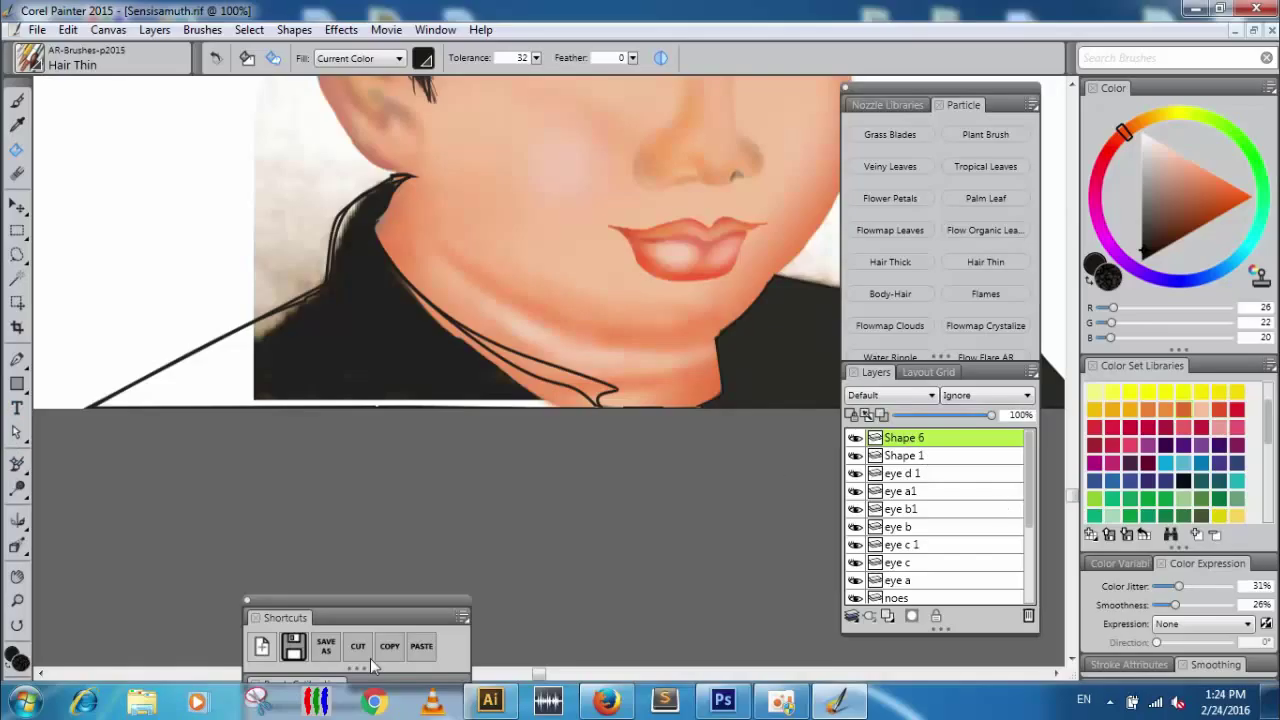
Paint the near shoulder dark with the Digital Airbrush AR brush at 100% opacity.
left_click_drag(339, 603, 153, 31)
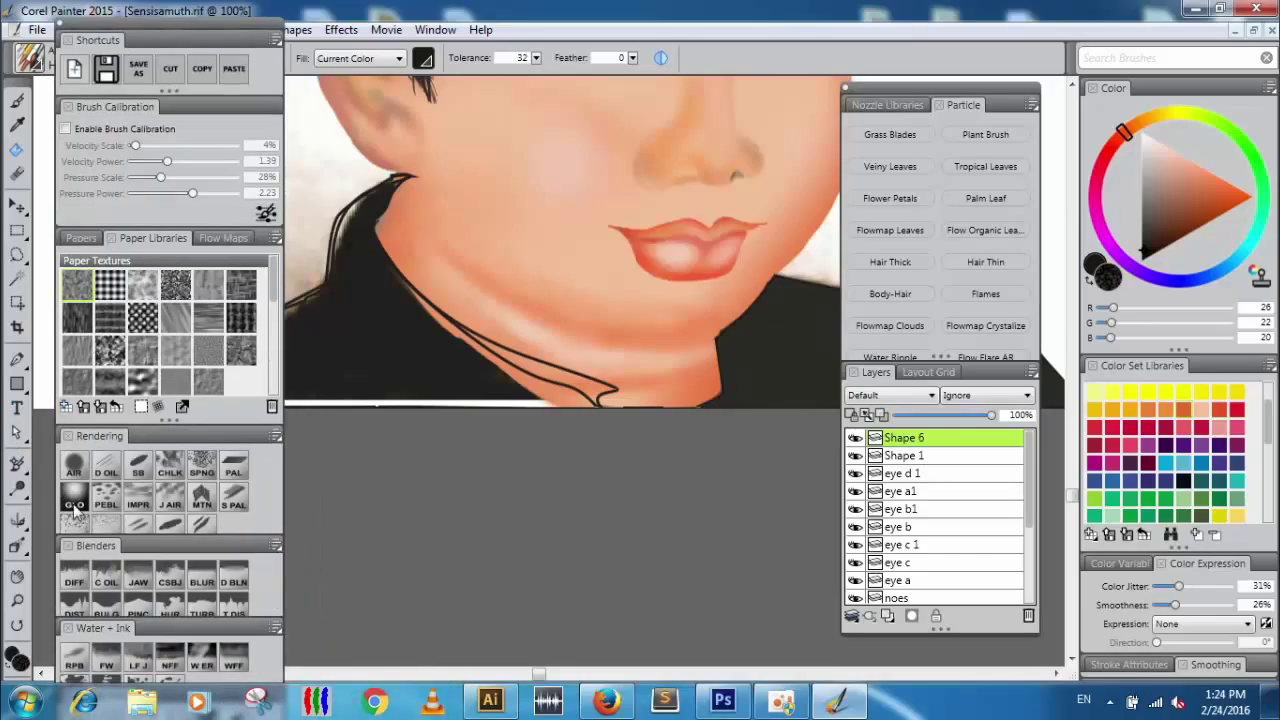
key("b")
left_click_drag(247, 27, 317, 497)
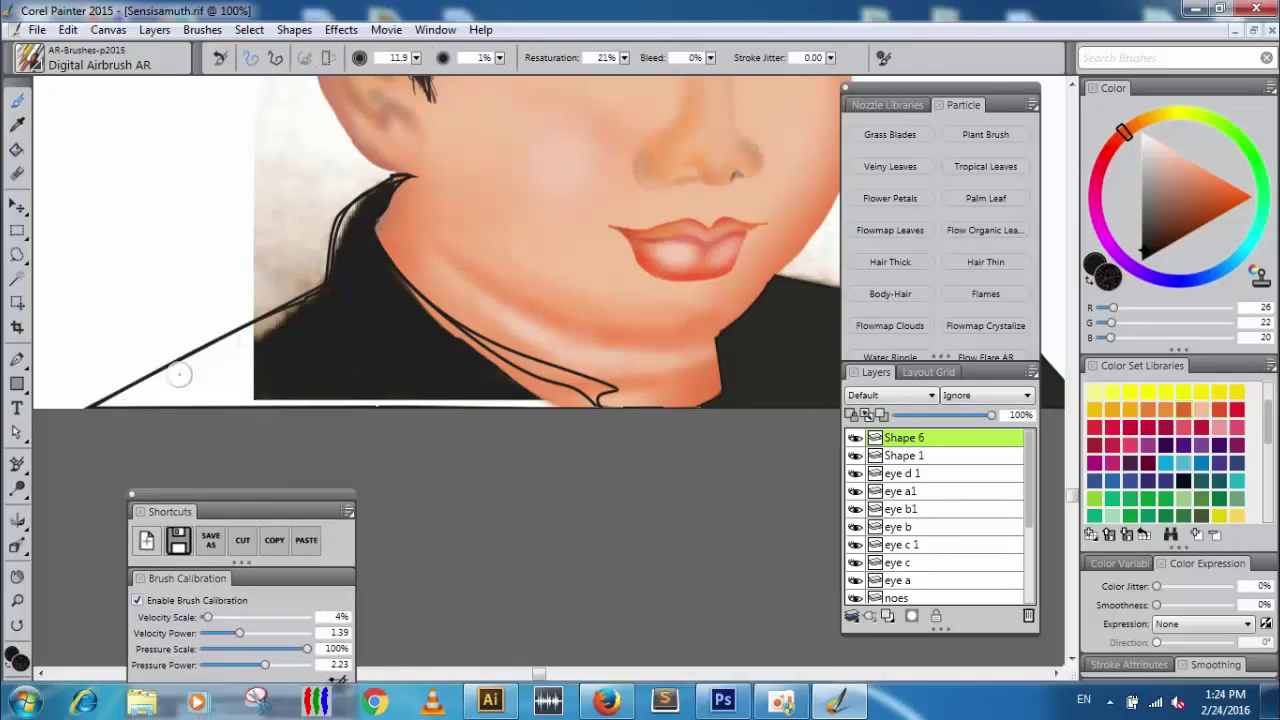
left_click(499, 60)
left_click_drag(443, 72, 634, 76)
left_click(292, 306)
mouse_move(301, 321)
left_mouse_down()
mouse_move(94, 400)
mouse_move(150, 397)
mouse_move(297, 337)
mouse_move(209, 361)
mouse_move(79, 432)
mouse_move(109, 405)
mouse_move(333, 307)
mouse_move(267, 318)
mouse_move(172, 361)
mouse_move(77, 423)
mouse_move(277, 367)
mouse_move(218, 396)
mouse_move(222, 406)
mouse_move(350, 319)
mouse_move(235, 404)
mouse_move(464, 414)
left_mouse_up()
key("ctrl+z")
Paint the rest of the near-side shirt at brush size 118.3, the collar edges at 18.0 and the collar tip at 4.5.
left_click_drag(416, 59, 471, 77)
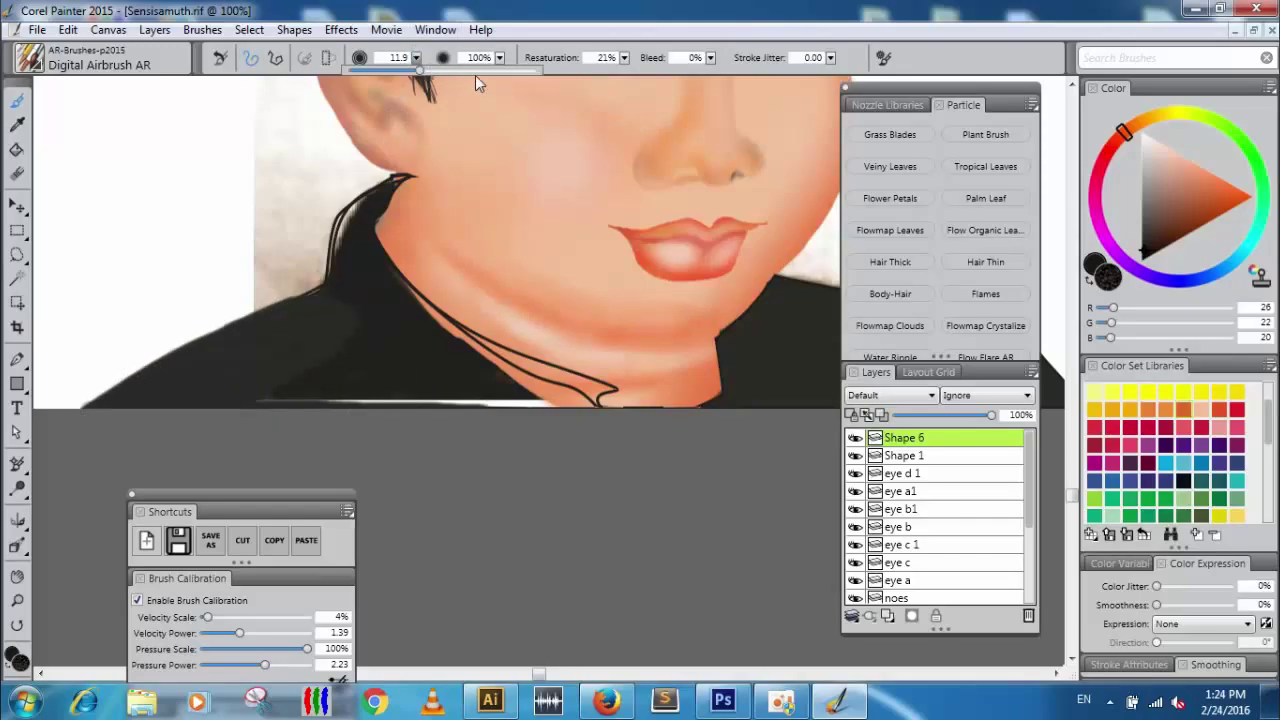
mouse_move(360, 380)
left_mouse_down()
mouse_move(394, 443)
mouse_move(512, 482)
left_mouse_up()
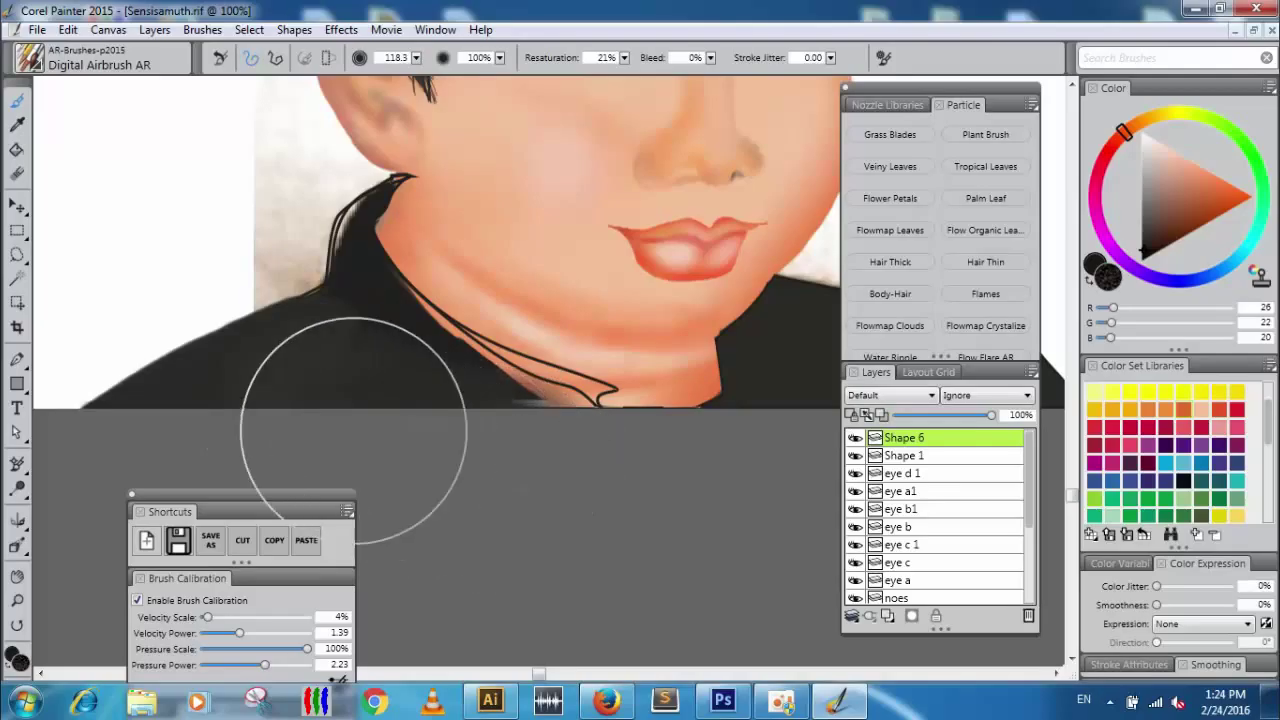
mouse_move(415, 58)
left_mouse_down()
mouse_move(374, 68)
mouse_move(433, 72)
mouse_move(403, 110)
left_mouse_up()
mouse_move(332, 306)
left_mouse_down()
mouse_move(351, 270)
mouse_move(357, 218)
mouse_move(374, 204)
mouse_move(314, 300)
mouse_move(255, 332)
mouse_move(355, 241)
mouse_move(372, 301)
mouse_move(380, 287)
mouse_move(499, 361)
mouse_move(595, 388)
mouse_move(565, 395)
mouse_move(567, 412)
mouse_move(597, 423)
mouse_move(553, 403)
mouse_move(597, 390)
mouse_move(550, 413)
mouse_move(483, 377)
mouse_move(637, 428)
left_mouse_up()
mouse_move(362, 274)
left_mouse_down()
mouse_move(451, 352)
mouse_move(375, 276)
mouse_move(404, 313)
mouse_move(383, 302)
mouse_move(355, 242)
left_mouse_up()
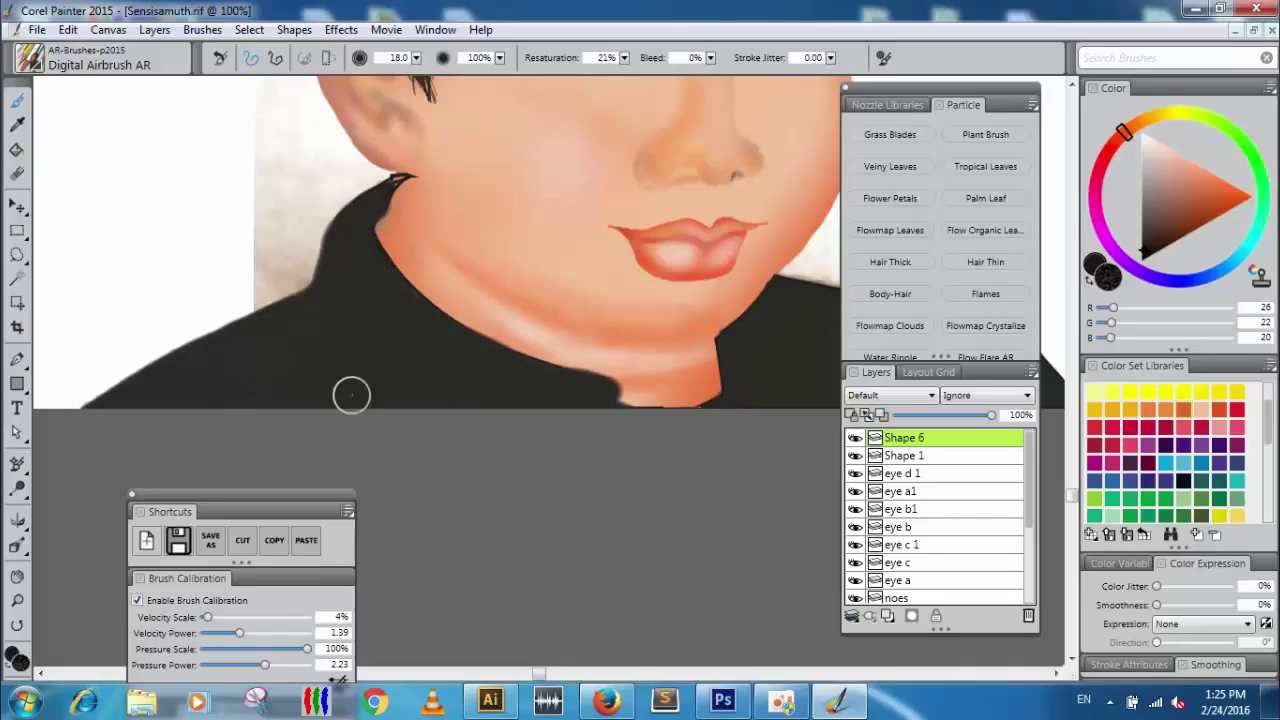
left_click_drag(416, 58, 393, 75)
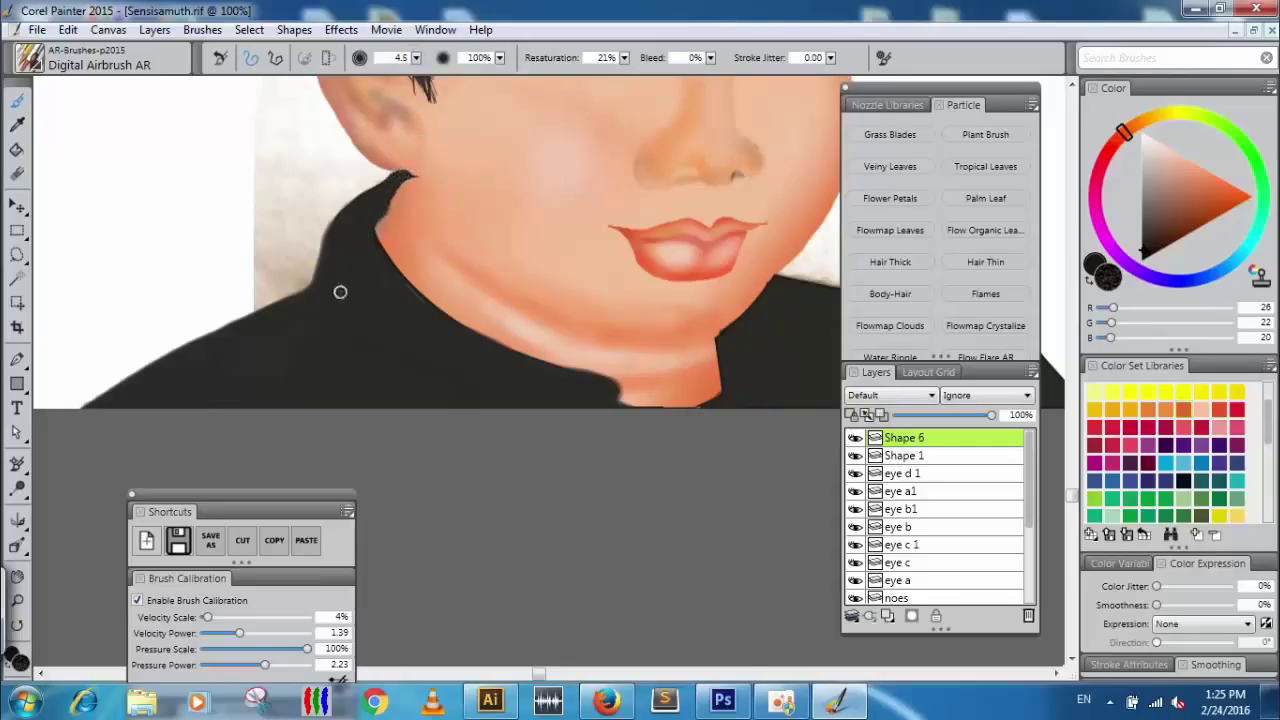
Pick a warm grey (R 121, G 110, B 105), add a new layer and try a thin highlight stroke along the near collar.
left_click(1148, 205)
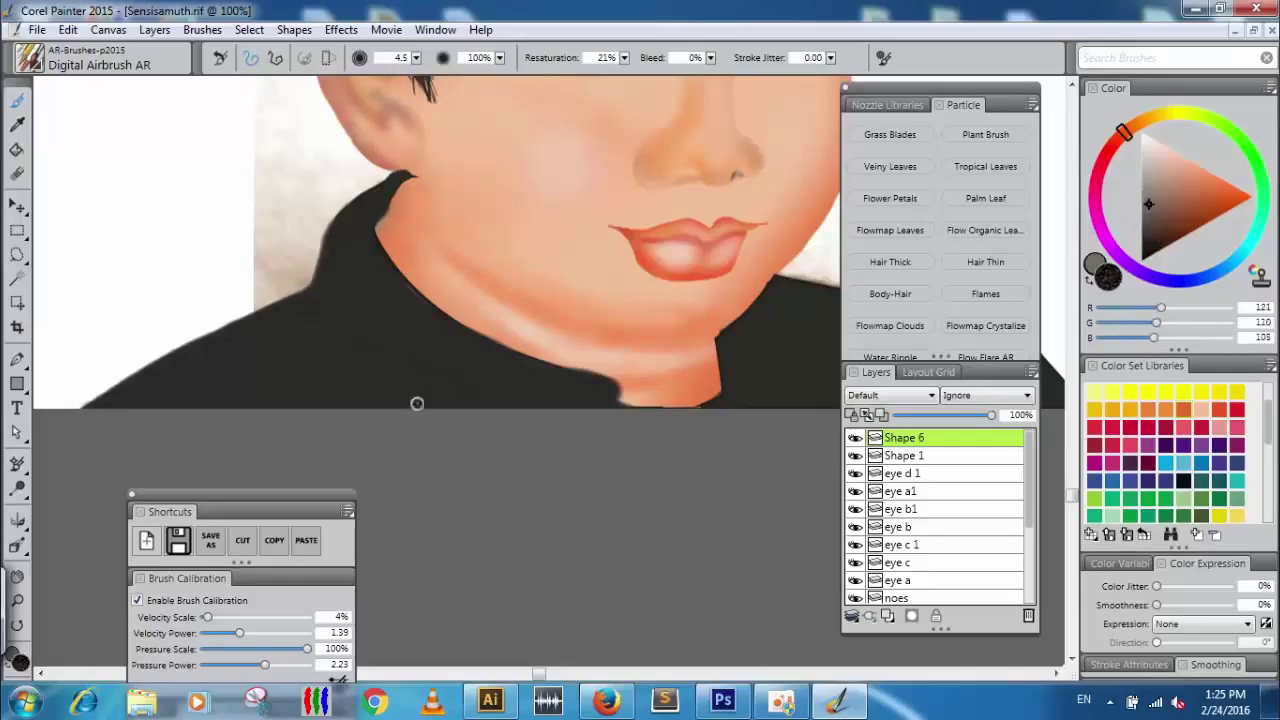
left_click(1087, 283)
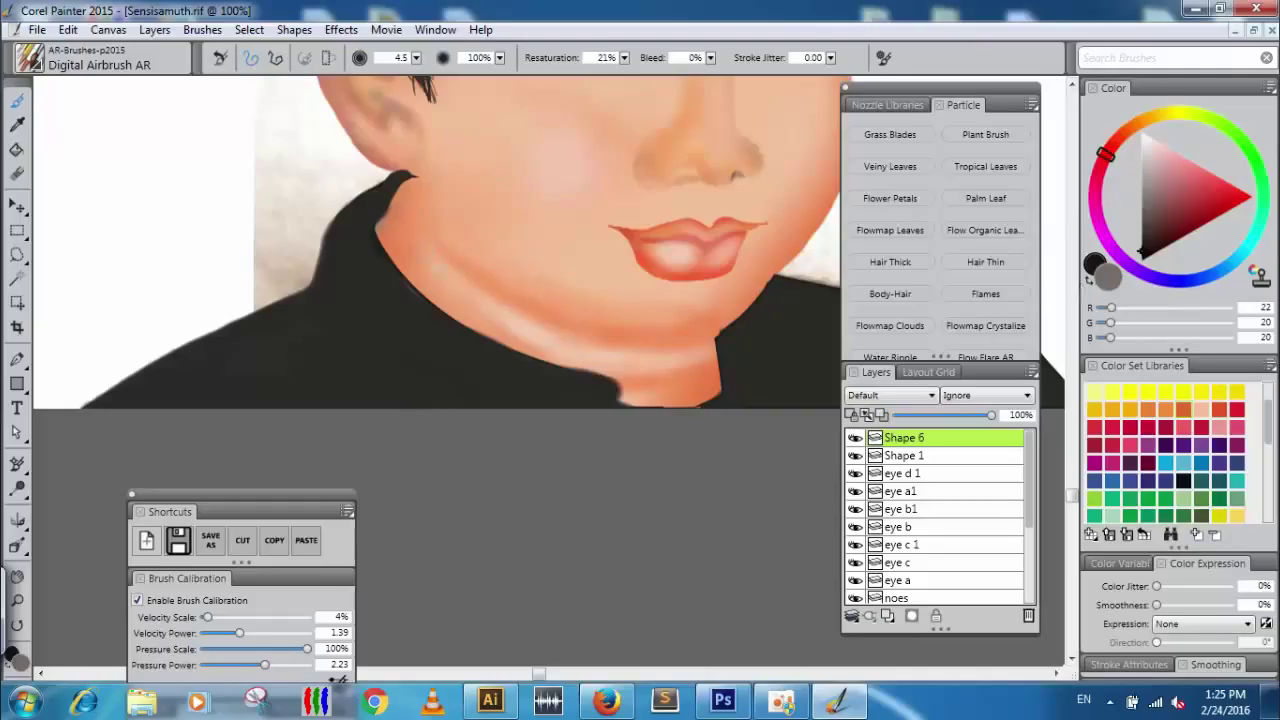
left_click(886, 620)
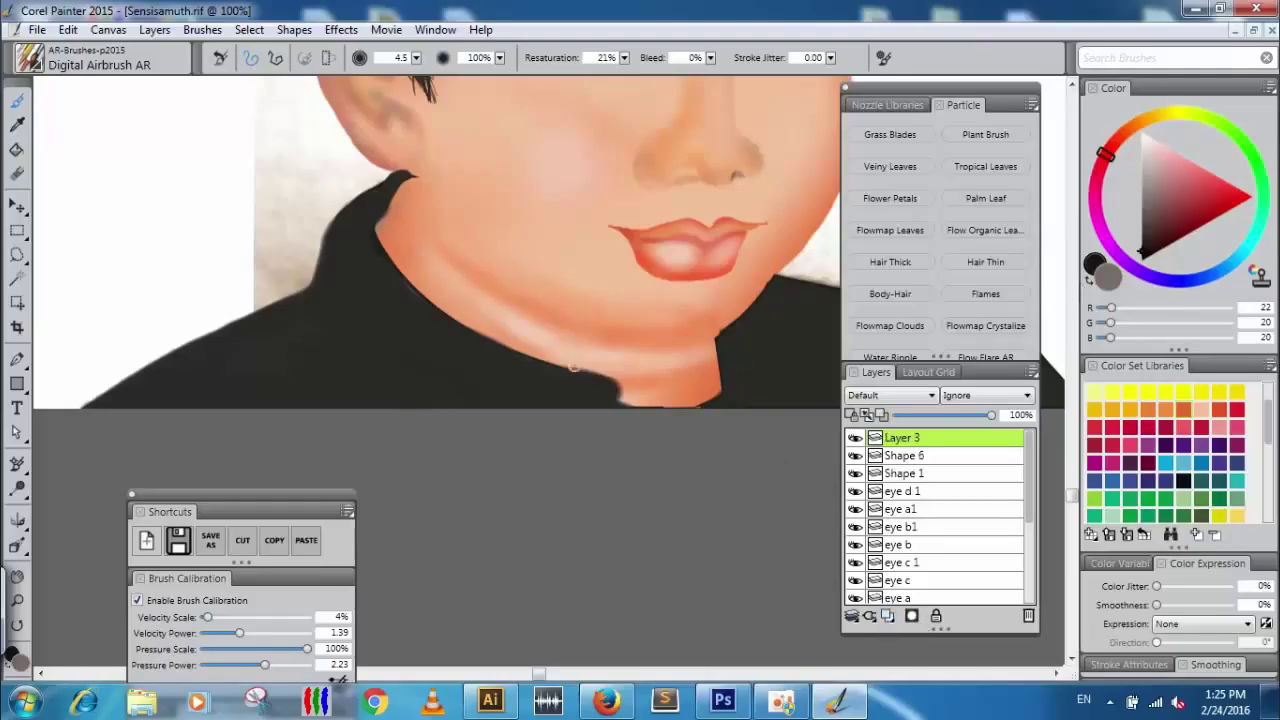
left_click_drag(360, 212, 428, 363)
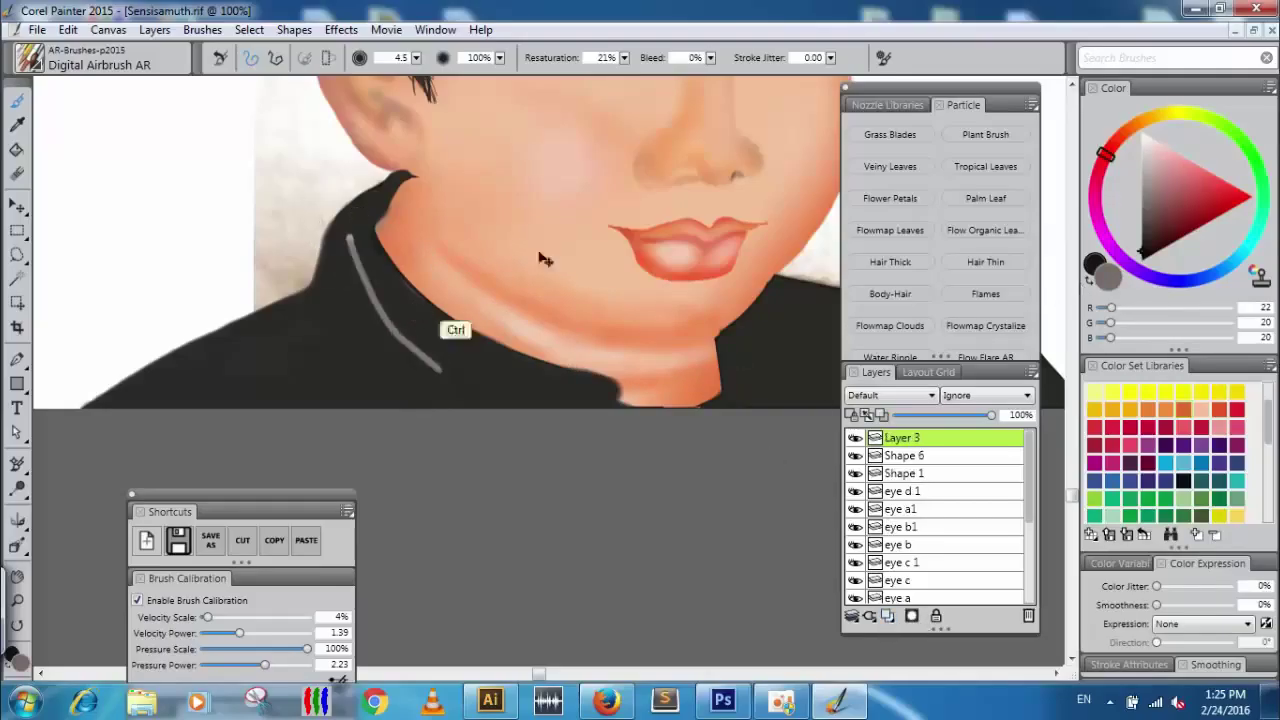
key("ctrl+z")
Airbrush a soft grey highlight along the collar on the new layer at brush size 29.4, with opacity 22% and then 17%.
left_click(1151, 237)
left_click(1088, 285)
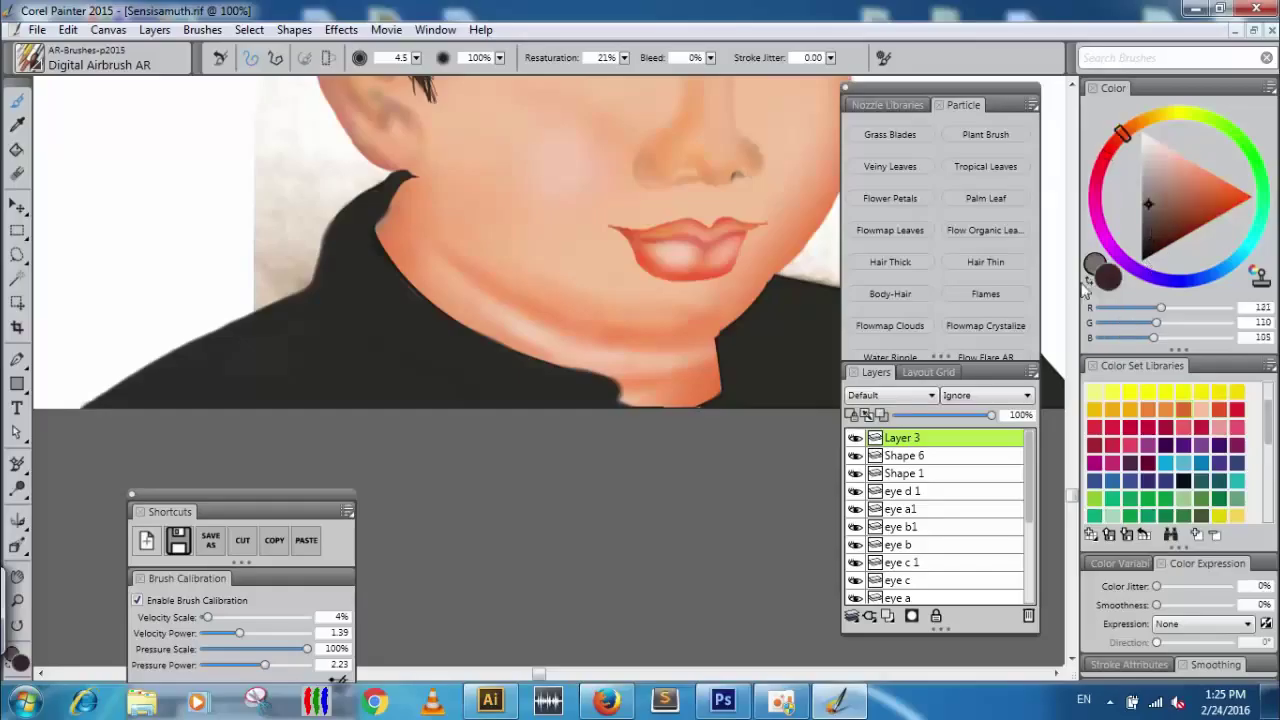
left_click_drag(500, 60, 470, 74)
left_click(416, 58)
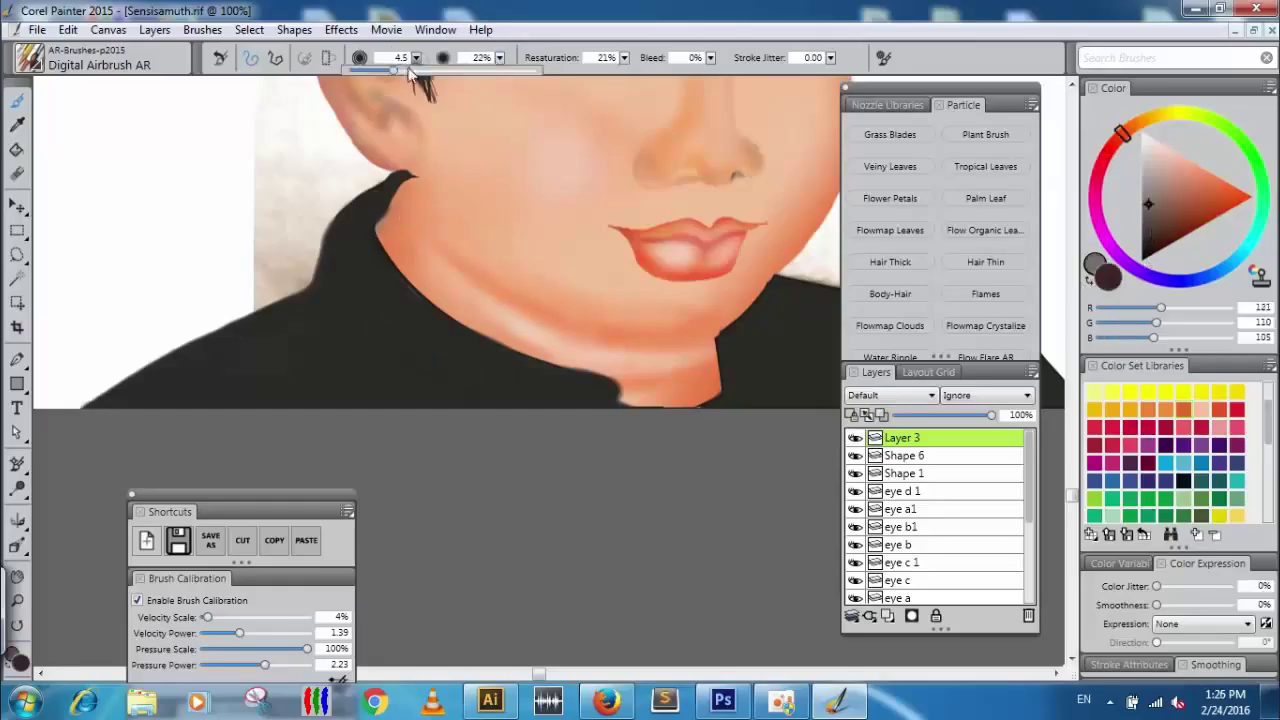
left_click(444, 71)
mouse_move(604, 394)
left_mouse_down()
mouse_move(523, 390)
mouse_move(382, 252)
left_mouse_up()
left_click(499, 58)
left_click(471, 72)
left_click_drag(471, 351, 440, 362)
Compare the shirt with and without the Layer 3 highlights, and delete that layer.
left_click(855, 438)
left_click(855, 438)
left_click(855, 438)
left_click(855, 438)
left_click(855, 438)
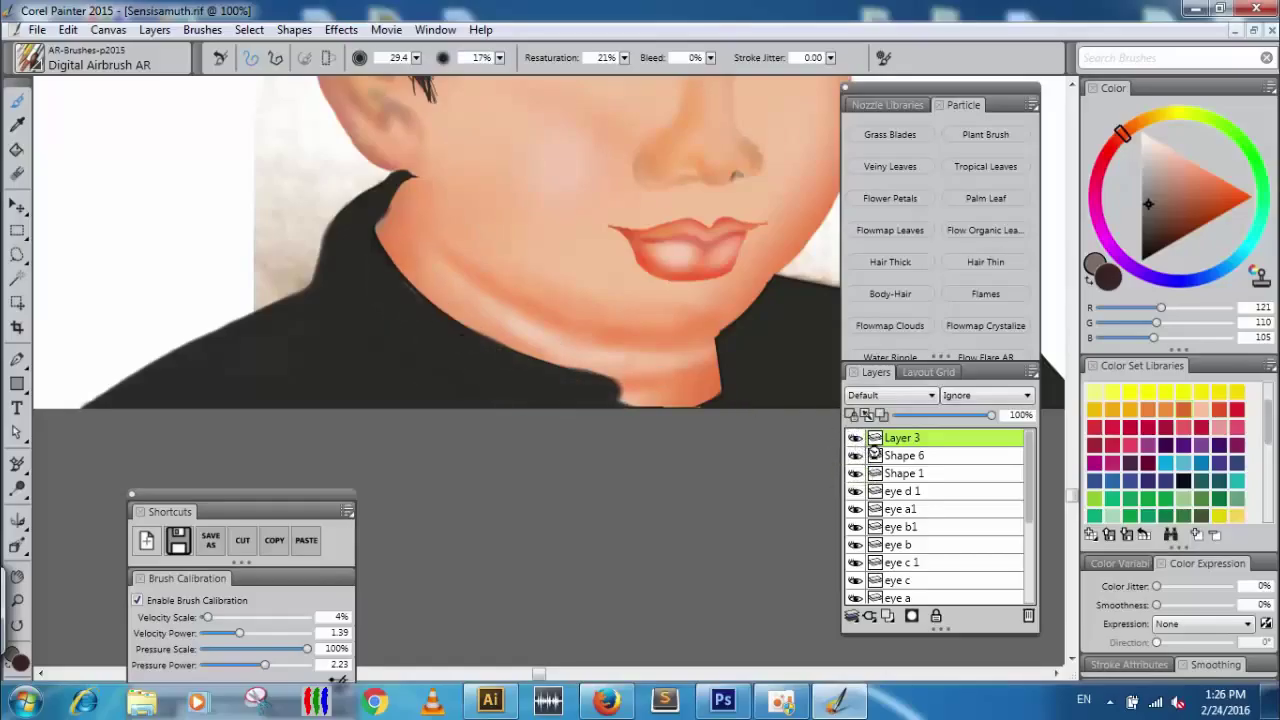
key("Delete")
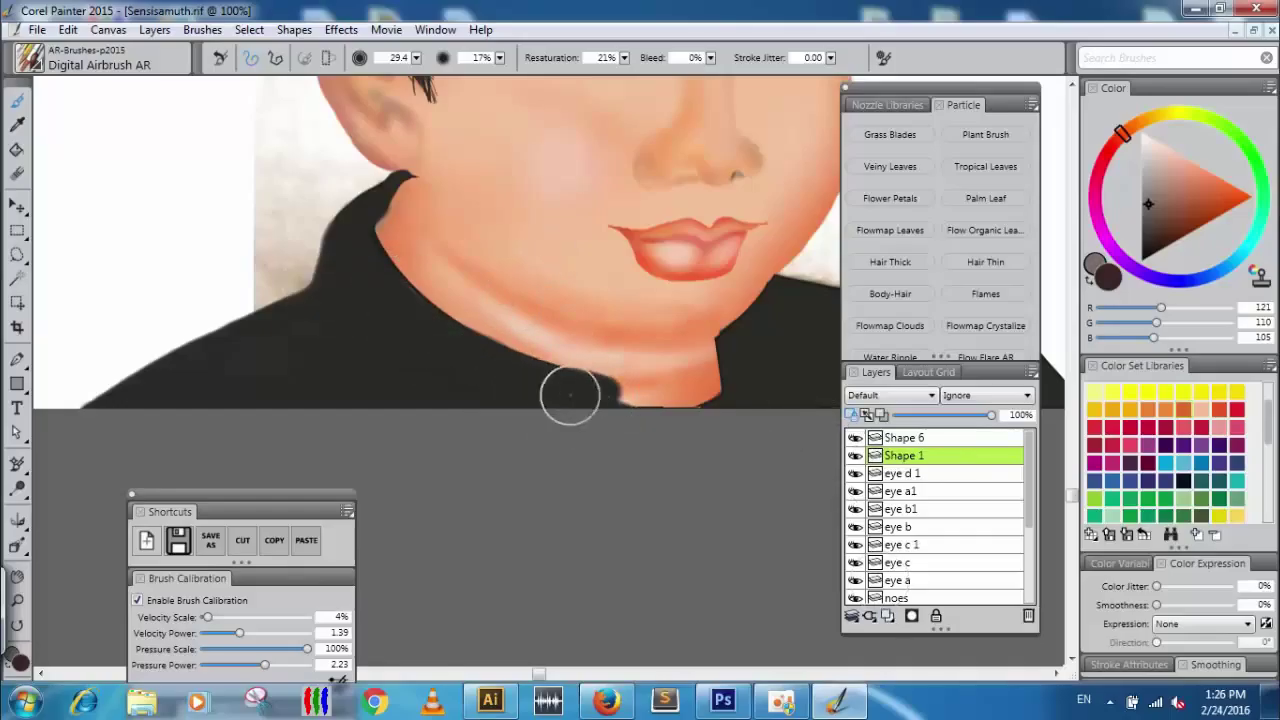
Identify the layer holding the near side of the shirt, select Shape 6 and airbrush the collar and shoulder with a dark brown tint.
left_click(855, 455)
left_click(855, 455)
left_click(885, 437)
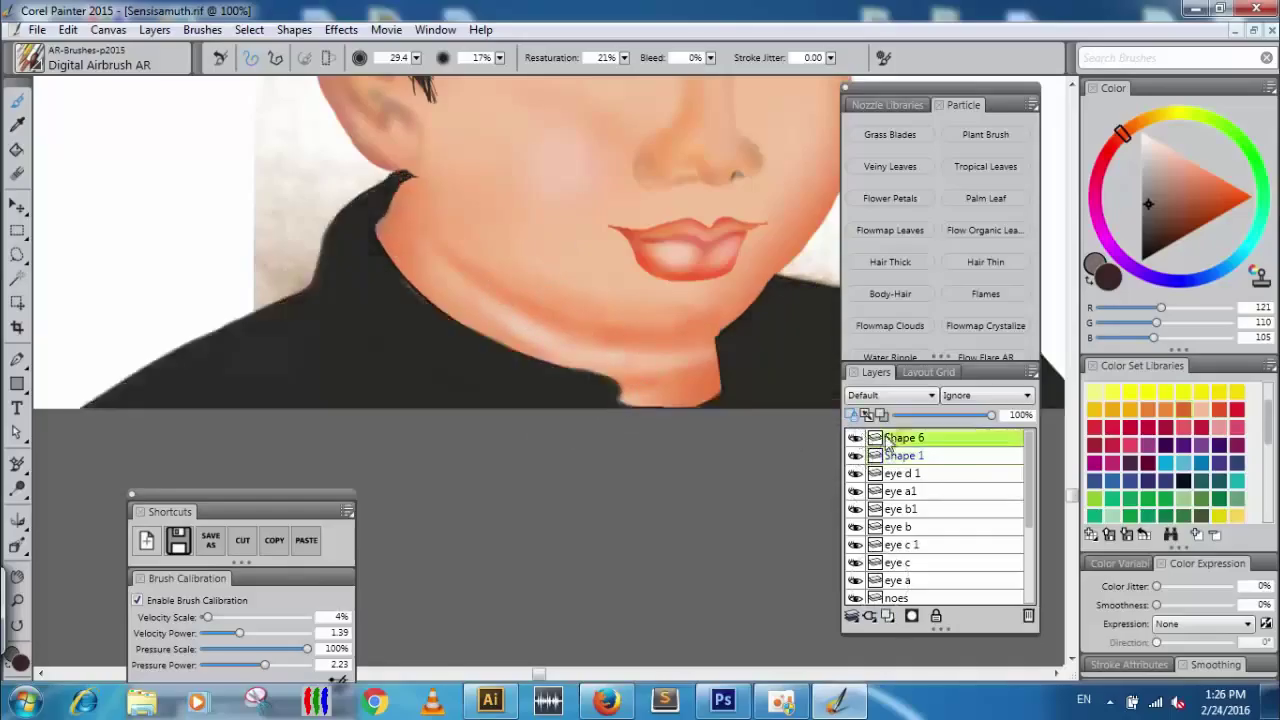
mouse_move(363, 251)
left_mouse_down()
mouse_move(467, 377)
mouse_move(474, 360)
mouse_move(594, 391)
mouse_move(538, 392)
mouse_move(377, 209)
mouse_move(351, 214)
mouse_move(471, 349)
mouse_move(371, 266)
mouse_move(337, 354)
mouse_move(314, 309)
mouse_move(391, 405)
mouse_move(357, 200)
mouse_move(354, 323)
mouse_move(277, 297)
mouse_move(186, 369)
mouse_move(209, 329)
mouse_move(346, 306)
mouse_move(343, 260)
mouse_move(286, 346)
mouse_move(371, 346)
mouse_move(357, 206)
mouse_move(390, 356)
mouse_move(292, 278)
left_mouse_up()
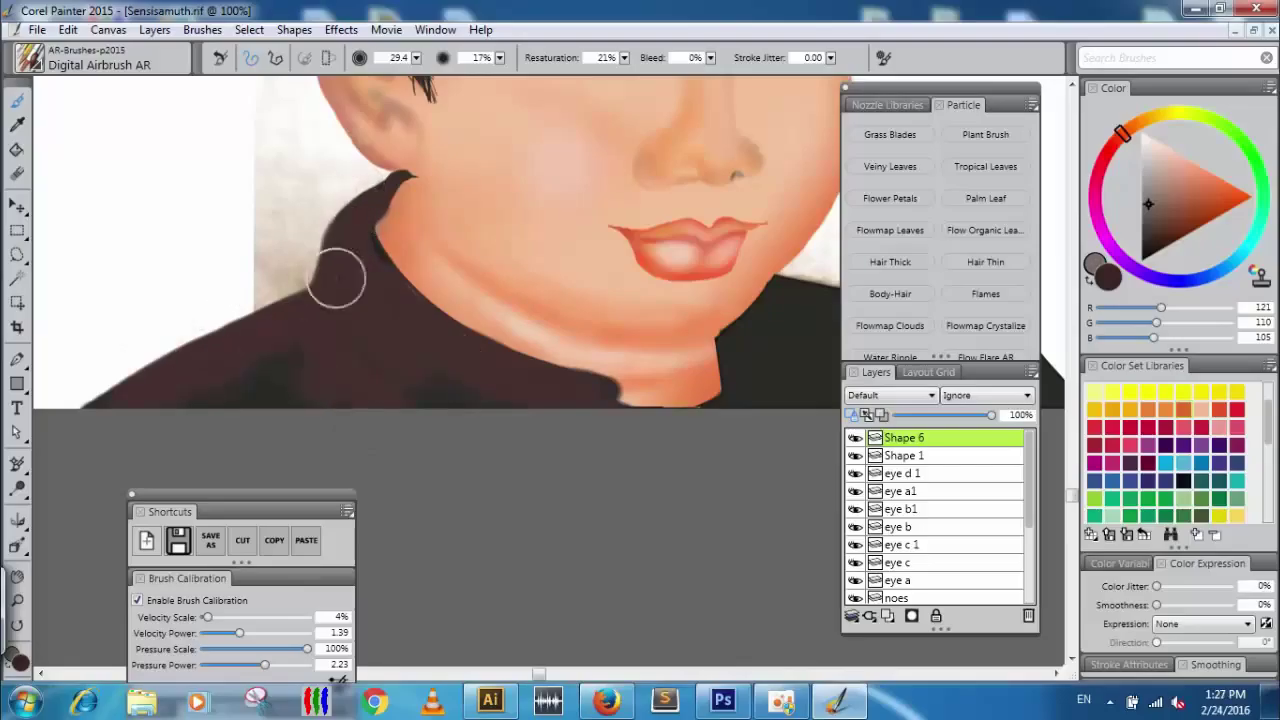
Pick a pale cream (R 245, G 232, B 227), try airbrushing it on the near shoulder and undo the strokes.
left_click(1148, 141)
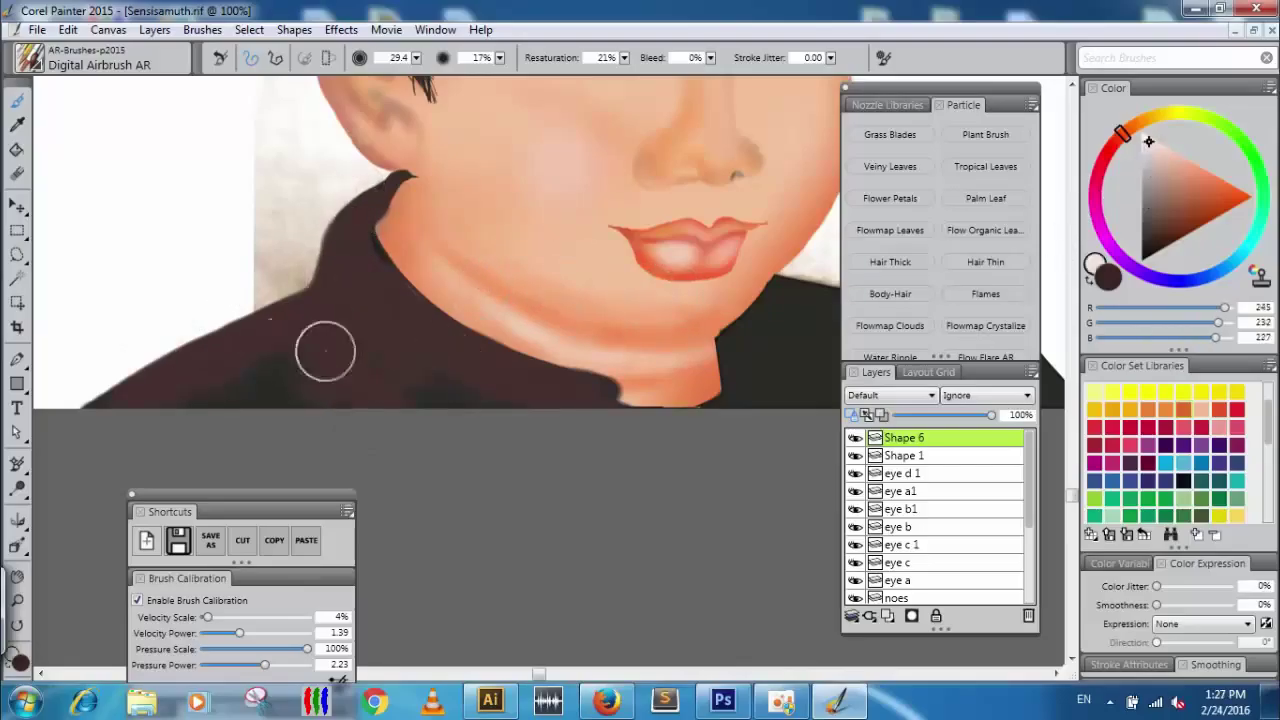
left_click(1089, 282)
left_click_drag(223, 392, 306, 371)
key("ctrl+z")
left_click(1143, 217)
key("ctrl+z")
Lower the opacity to 6% and airbrush a soft pale highlight along the lower edge of the near shoulder.
left_click(436, 71)
left_click(499, 60)
left_click(447, 71)
mouse_move(314, 354)
left_mouse_down()
mouse_move(270, 410)
mouse_move(189, 431)
mouse_move(357, 379)
mouse_move(262, 417)
mouse_move(390, 402)
mouse_move(312, 377)
mouse_move(403, 417)
mouse_move(471, 430)
mouse_move(375, 398)
mouse_move(505, 402)
left_mouse_up()
left_click(1151, 247)
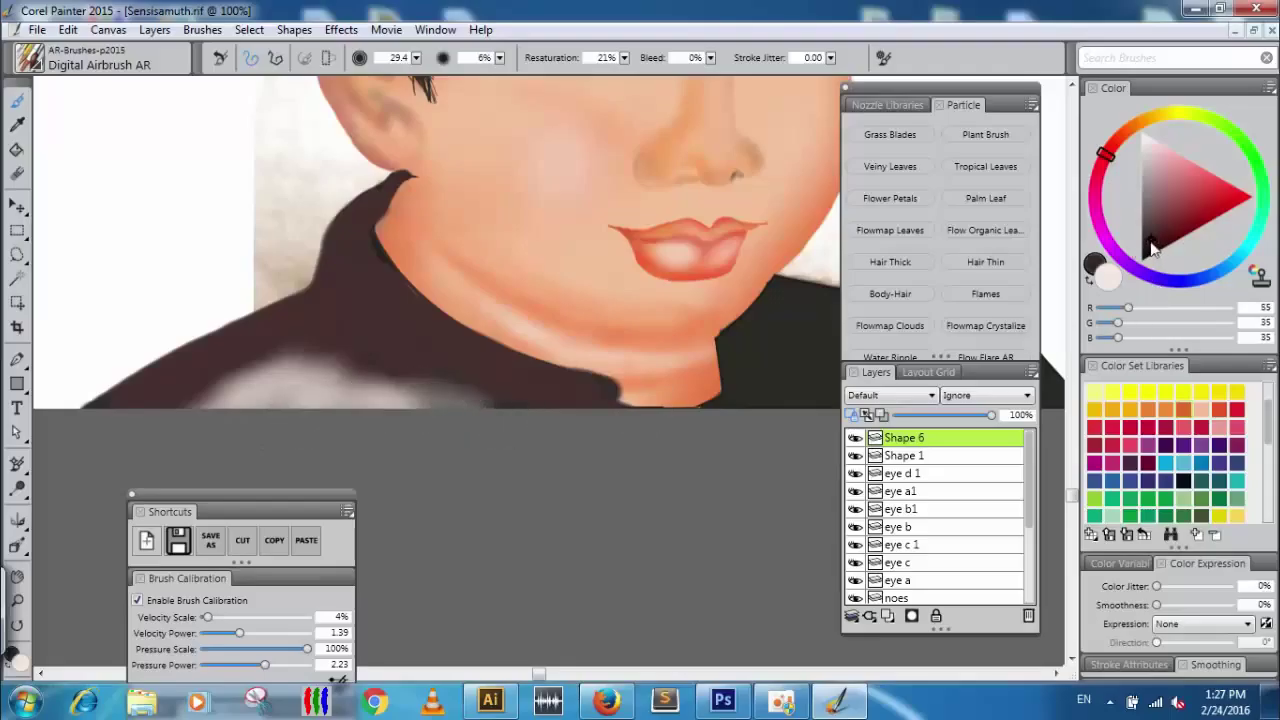
mouse_move(233, 407)
left_mouse_down()
mouse_move(286, 390)
mouse_move(430, 408)
mouse_move(178, 424)
mouse_move(385, 365)
mouse_move(486, 367)
left_mouse_up()
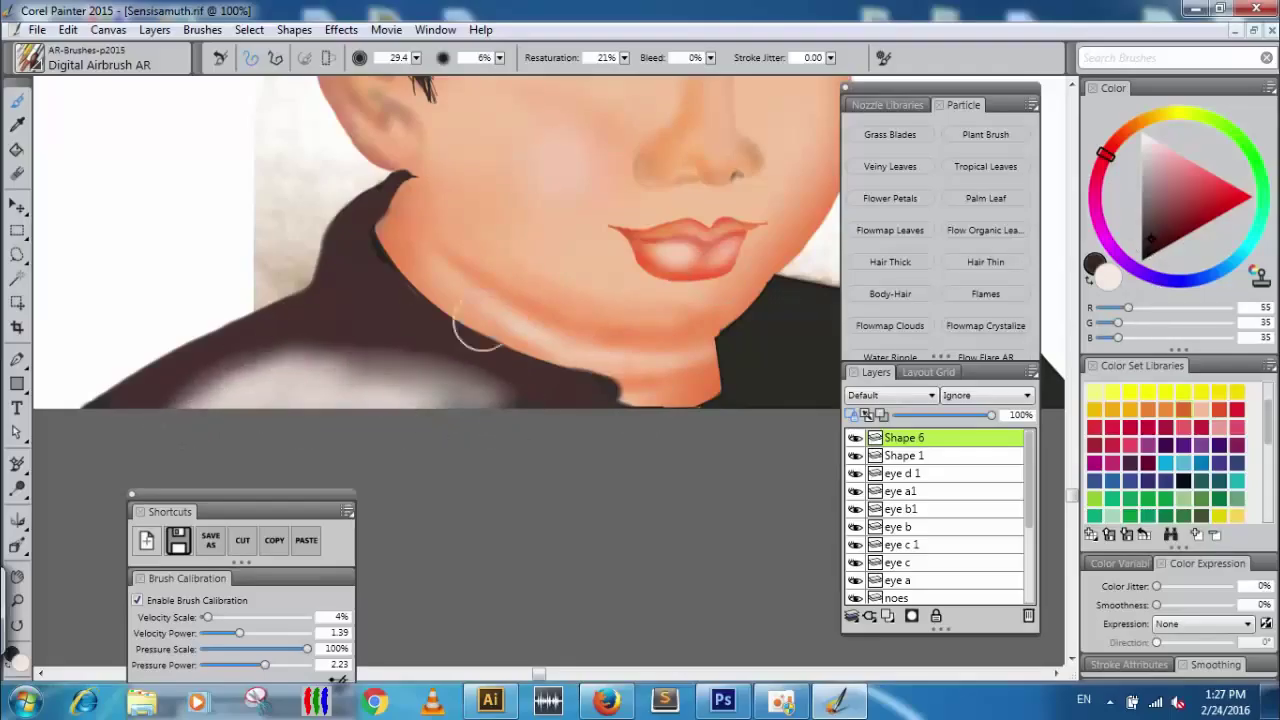
Raise the opacity to 62%, undo the test strokes and cover the pale patch on the near shoulder with dark brown.
left_click(499, 59)
left_click(546, 70)
left_click_drag(214, 383, 366, 376)
key("ctrl+z")
key("ctrl+z")
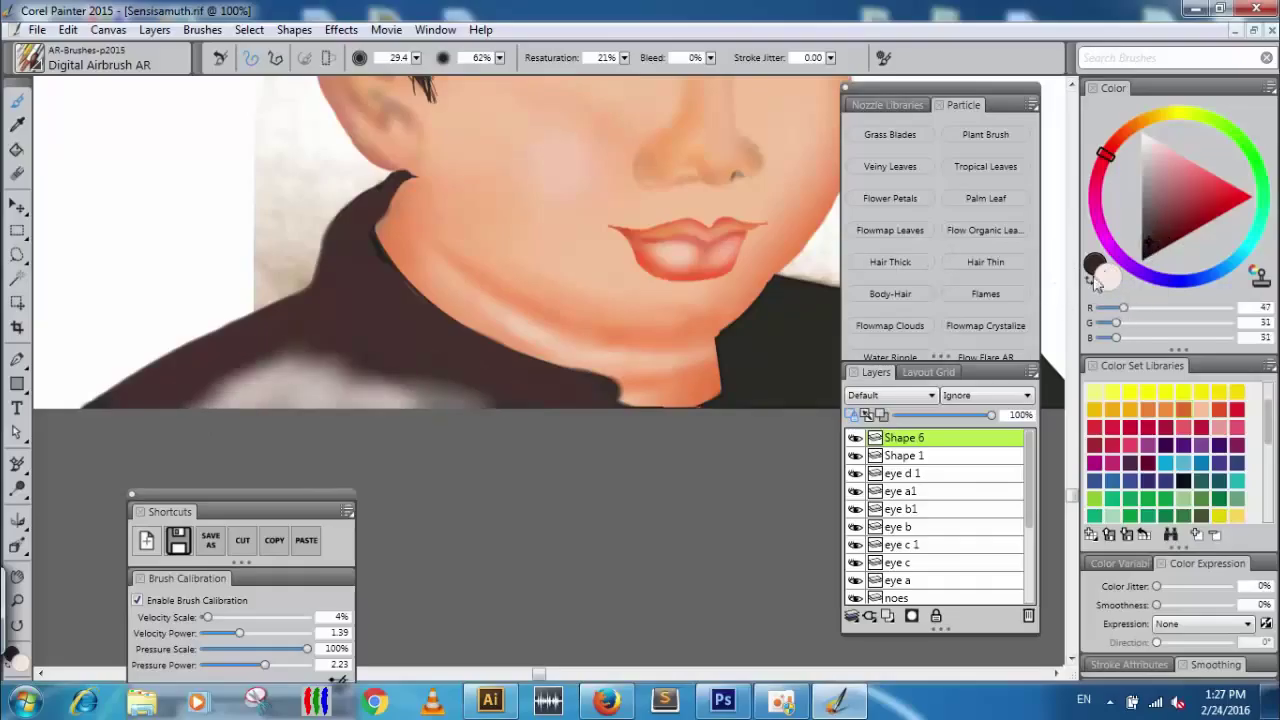
left_click(1090, 280)
mouse_move(245, 411)
left_mouse_down()
mouse_move(357, 371)
mouse_move(295, 367)
mouse_move(169, 429)
mouse_move(374, 354)
mouse_move(184, 439)
mouse_move(402, 367)
mouse_move(249, 417)
left_mouse_up()
mouse_move(459, 393)
left_mouse_down()
mouse_move(509, 430)
mouse_move(489, 407)
left_mouse_up()
Select Shape 1, pick a medium brown (R 95, G 70, B 61) and airbrush the collar band on the far side.
left_click_drag(721, 368, 463, 414)
left_click(918, 455)
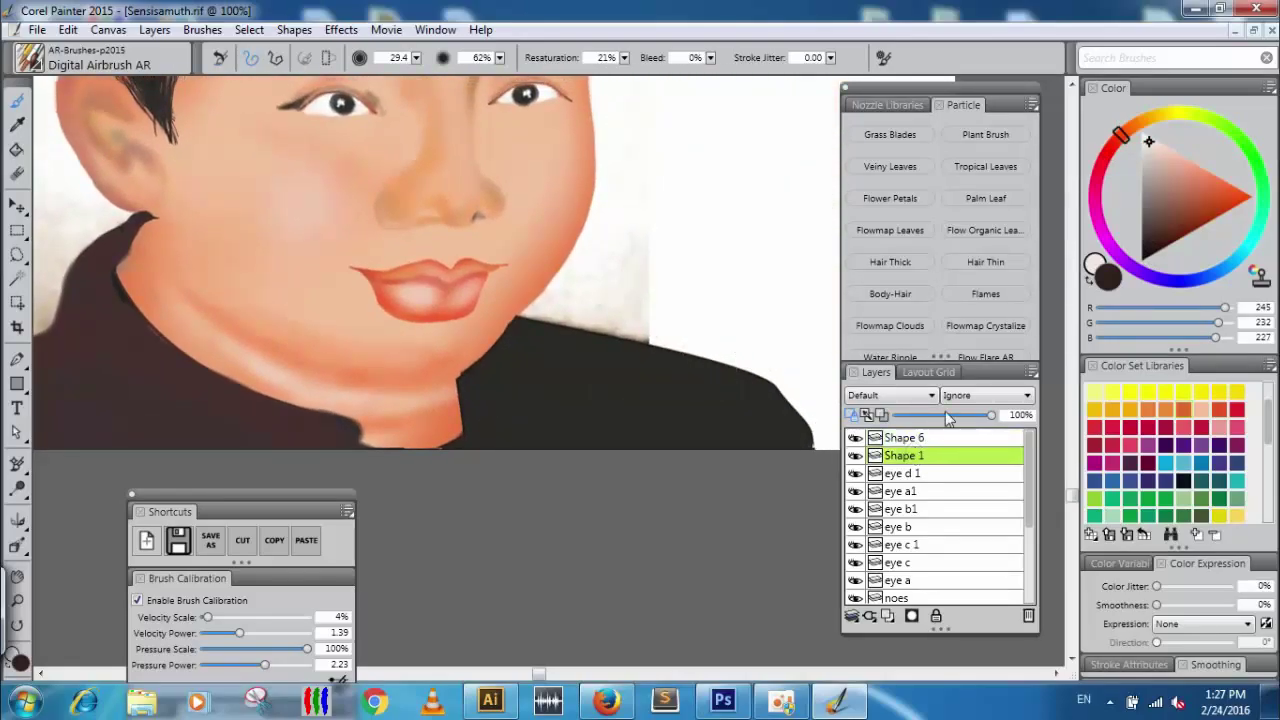
left_click(1159, 214)
left_click(1089, 281)
mouse_move(531, 337)
left_mouse_down()
mouse_move(480, 382)
mouse_move(537, 320)
mouse_move(474, 451)
mouse_move(511, 346)
mouse_move(474, 401)
mouse_move(488, 385)
mouse_move(793, 430)
left_mouse_up()
Select Shape 6 and airbrush the medium brown along the near collar, from behind the neck to the throat.
left_click(922, 438)
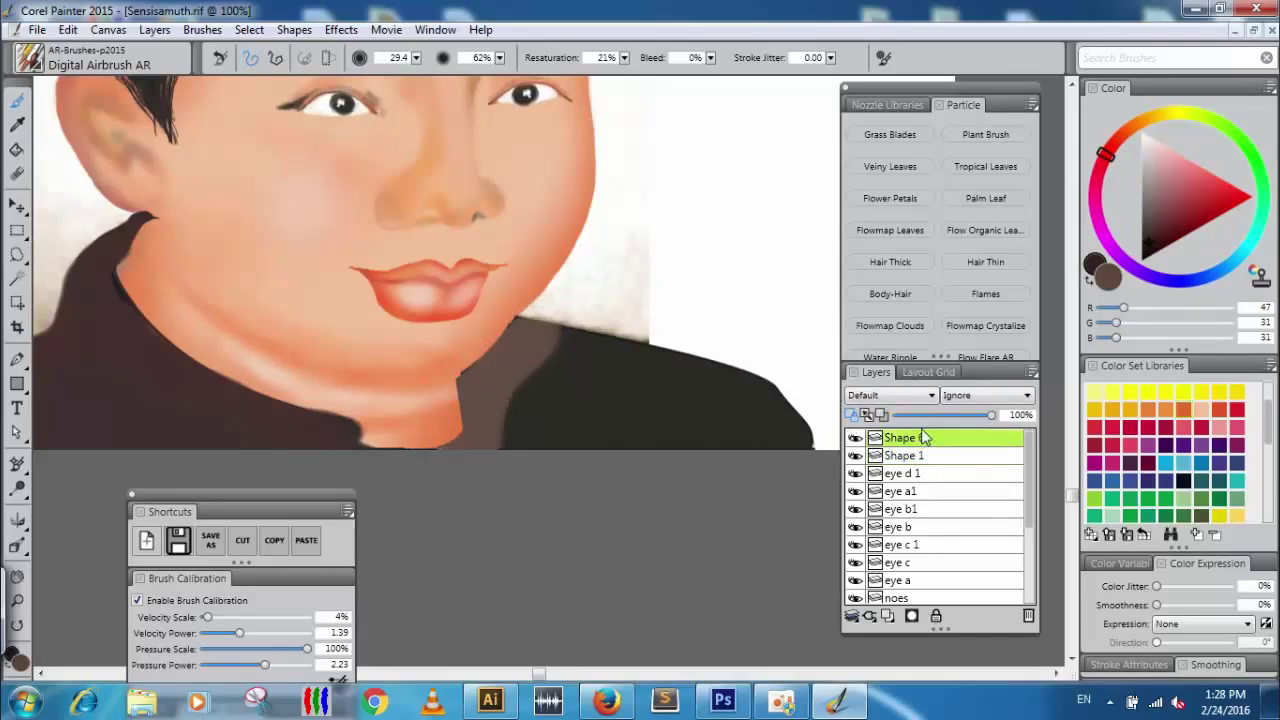
mouse_move(104, 244)
left_mouse_down()
mouse_move(97, 292)
mouse_move(149, 346)
mouse_move(334, 439)
mouse_move(412, 444)
mouse_move(275, 410)
left_mouse_up()
mouse_move(119, 238)
left_mouse_down()
mouse_move(149, 343)
mouse_move(383, 446)
mouse_move(355, 465)
left_mouse_up()
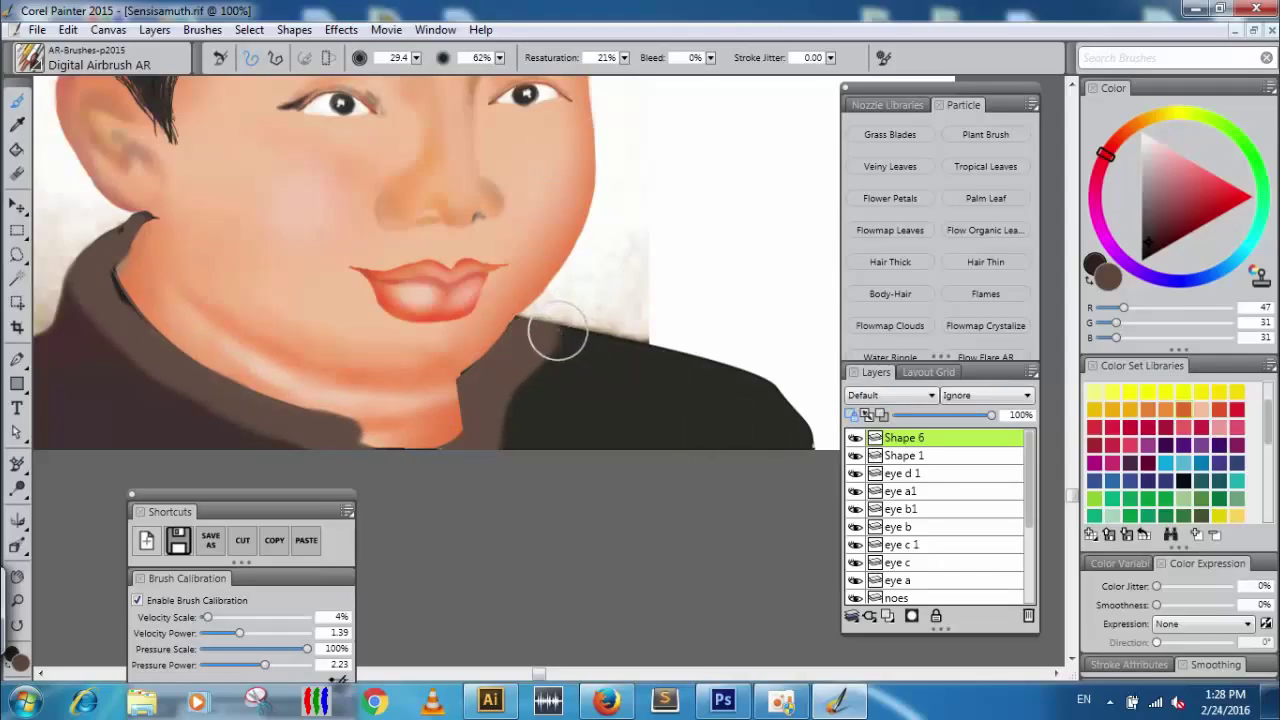
Select Shape 1, check its extent by toggling its visibility and airbrush the far shoulder's edge with the medium brown.
left_click(876, 456)
left_click(855, 456)
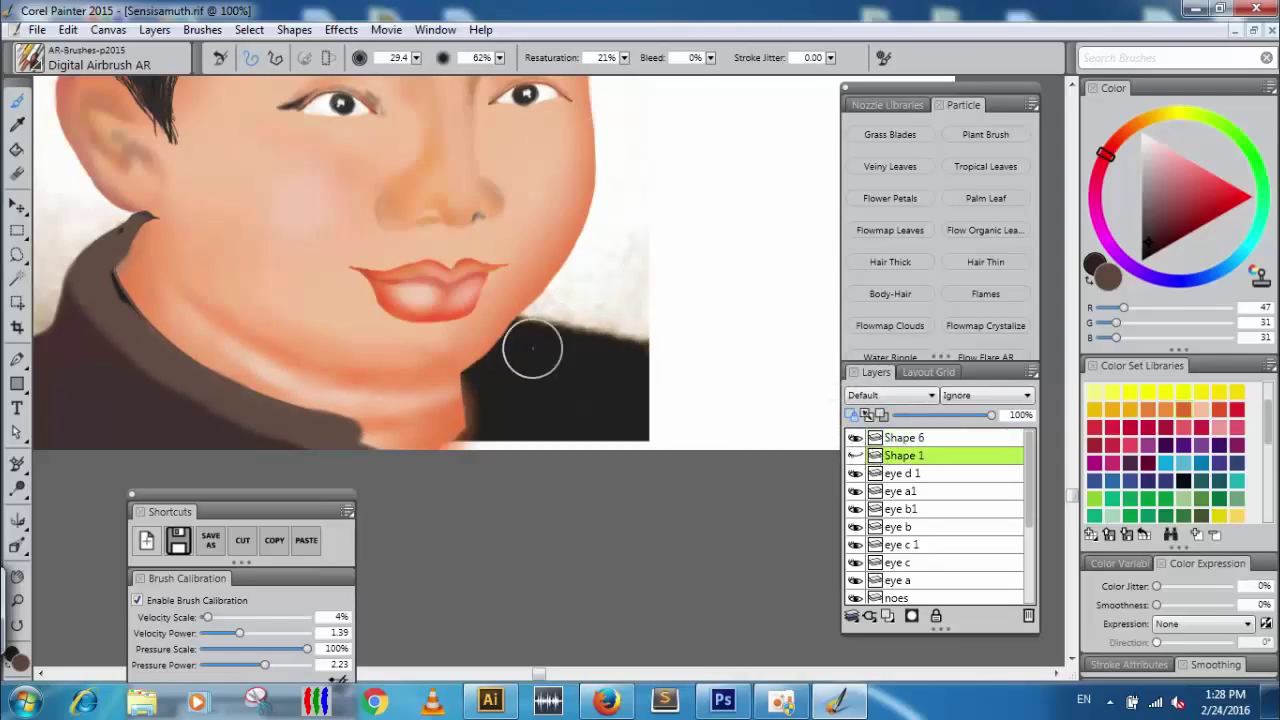
left_click(855, 456)
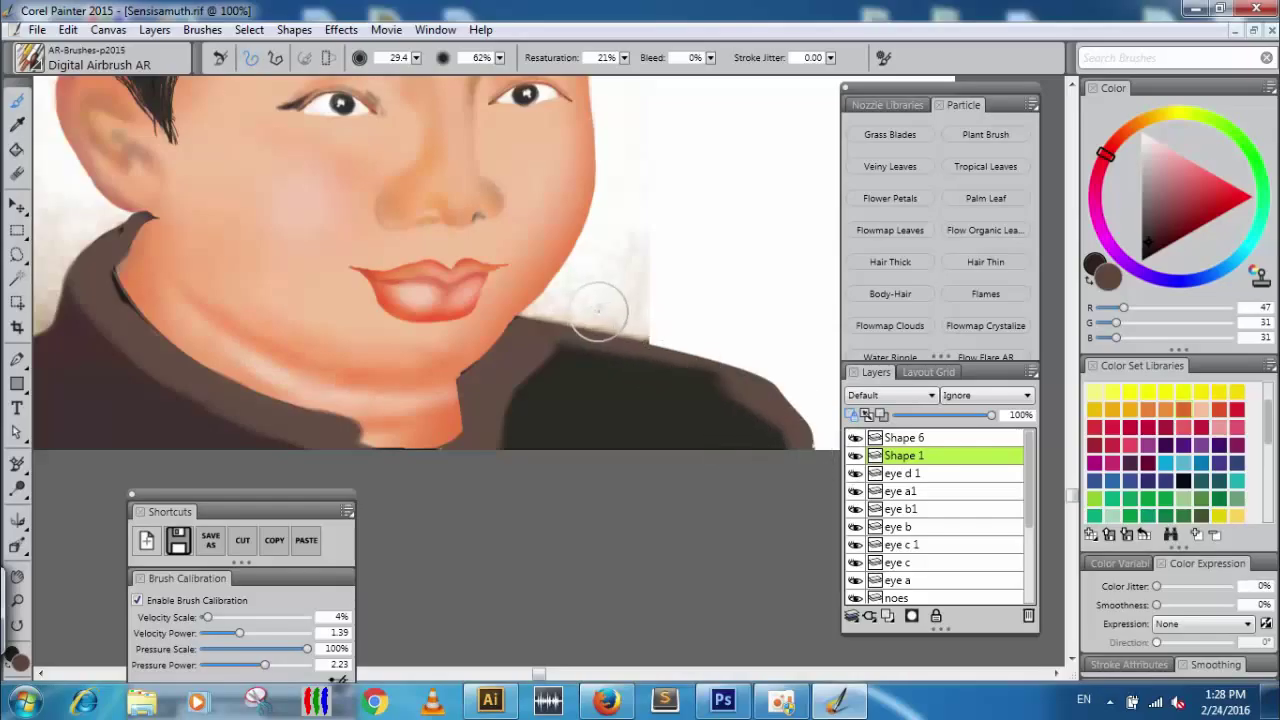
Fill the far shoulder with medium brown and repaint it dark brown (R 47, G 31, B 31), leaving the collar band lighter.
key("ctrl+minus")
key("ctrl+minus")
key("ctrl+minus")
key("ctrl+plus")
key("ctrl+plus")
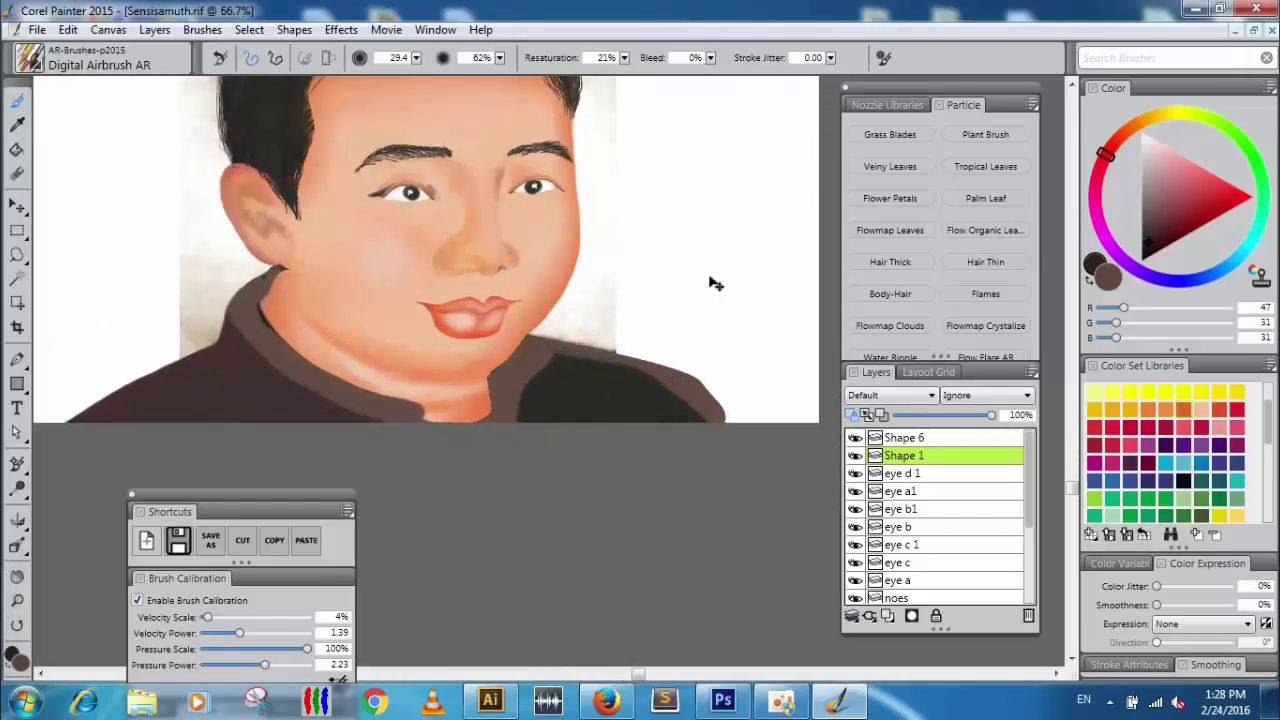
key("ctrl+minus")
key("ctrl+plus")
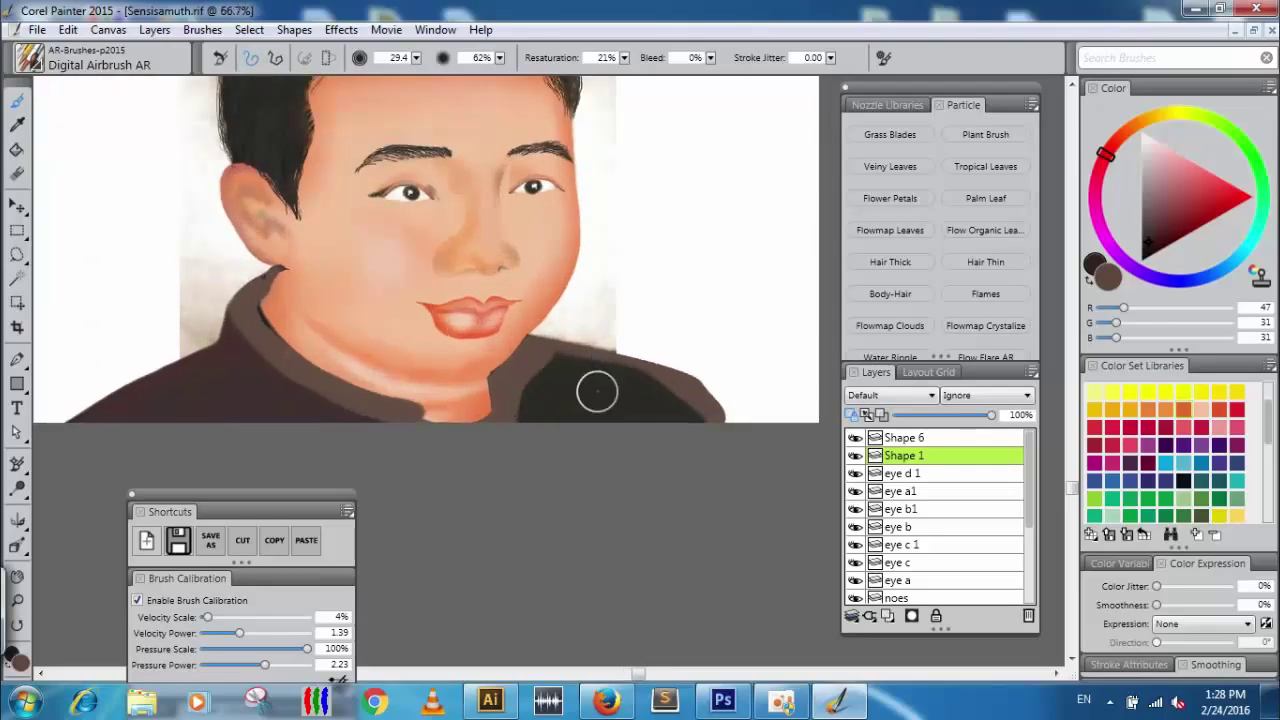
mouse_move(557, 362)
left_mouse_down()
mouse_move(517, 423)
mouse_move(597, 355)
left_mouse_up()
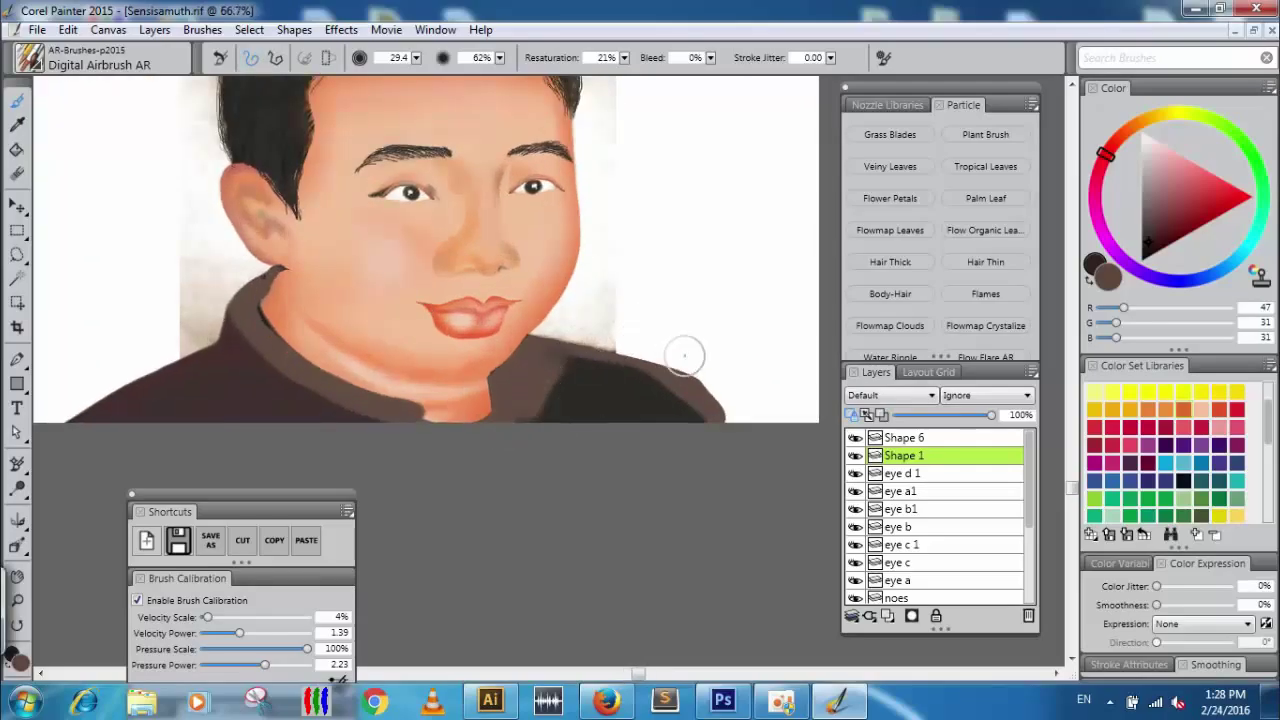
mouse_move(717, 371)
left_mouse_down()
mouse_move(697, 394)
mouse_move(511, 409)
mouse_move(735, 440)
mouse_move(517, 406)
mouse_move(634, 394)
mouse_move(620, 374)
mouse_move(554, 390)
left_mouse_up()
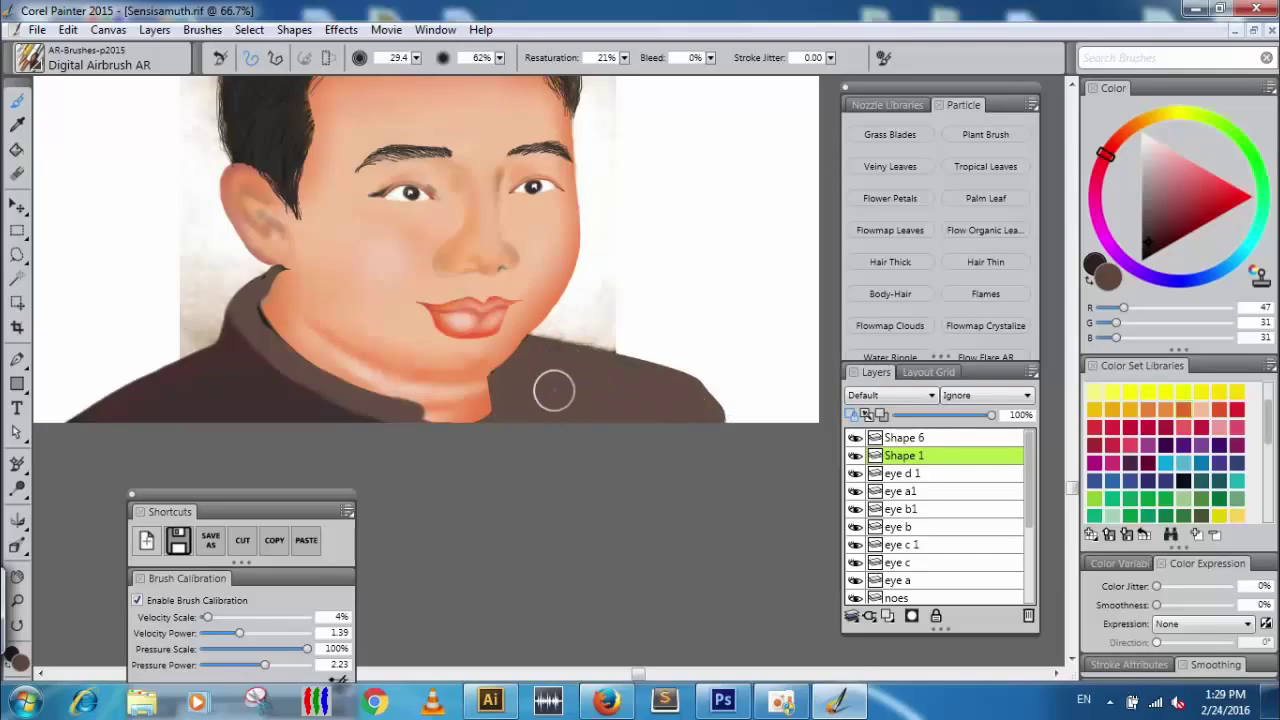
left_click(1090, 285)
mouse_move(614, 363)
left_mouse_down()
mouse_move(520, 409)
mouse_move(720, 423)
mouse_move(585, 381)
mouse_move(620, 360)
mouse_move(543, 400)
mouse_move(578, 352)
left_mouse_up()
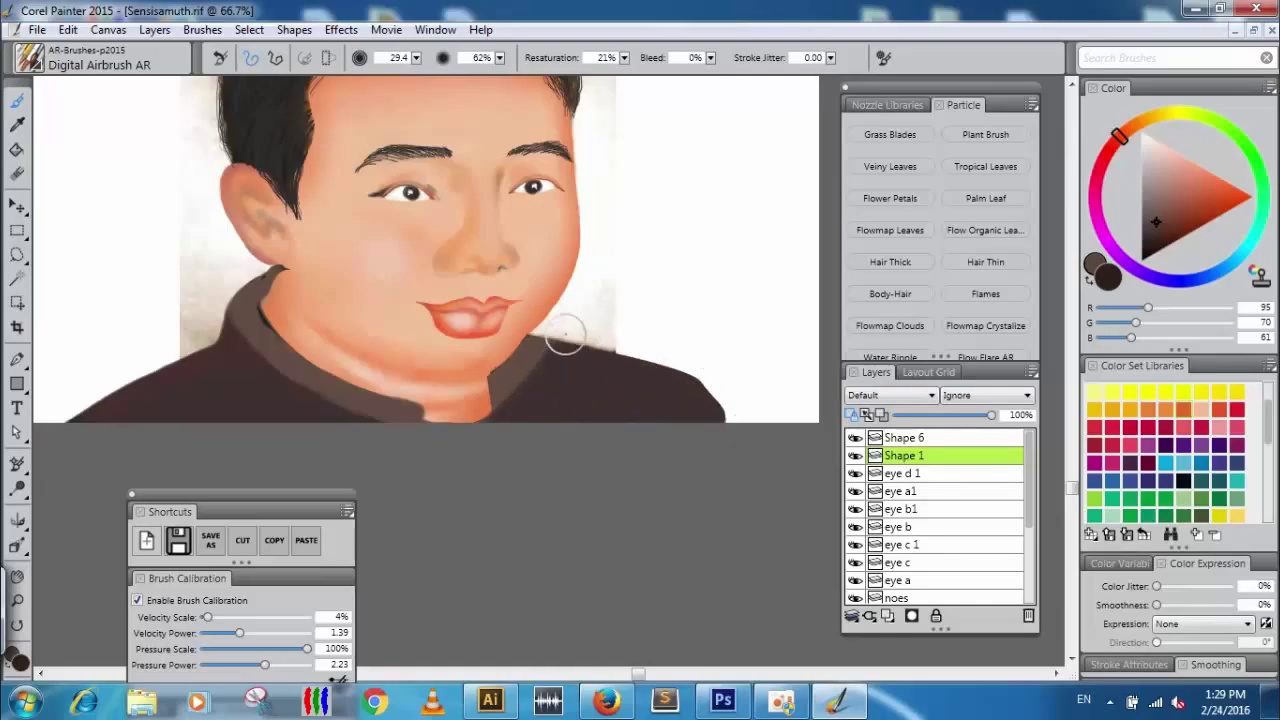
Reposition the floating brush palettes so they are fully accessible and set the airbrush to size 34.9 and opacity 1%.
left_click(1185, 498)
left_click(1169, 481)
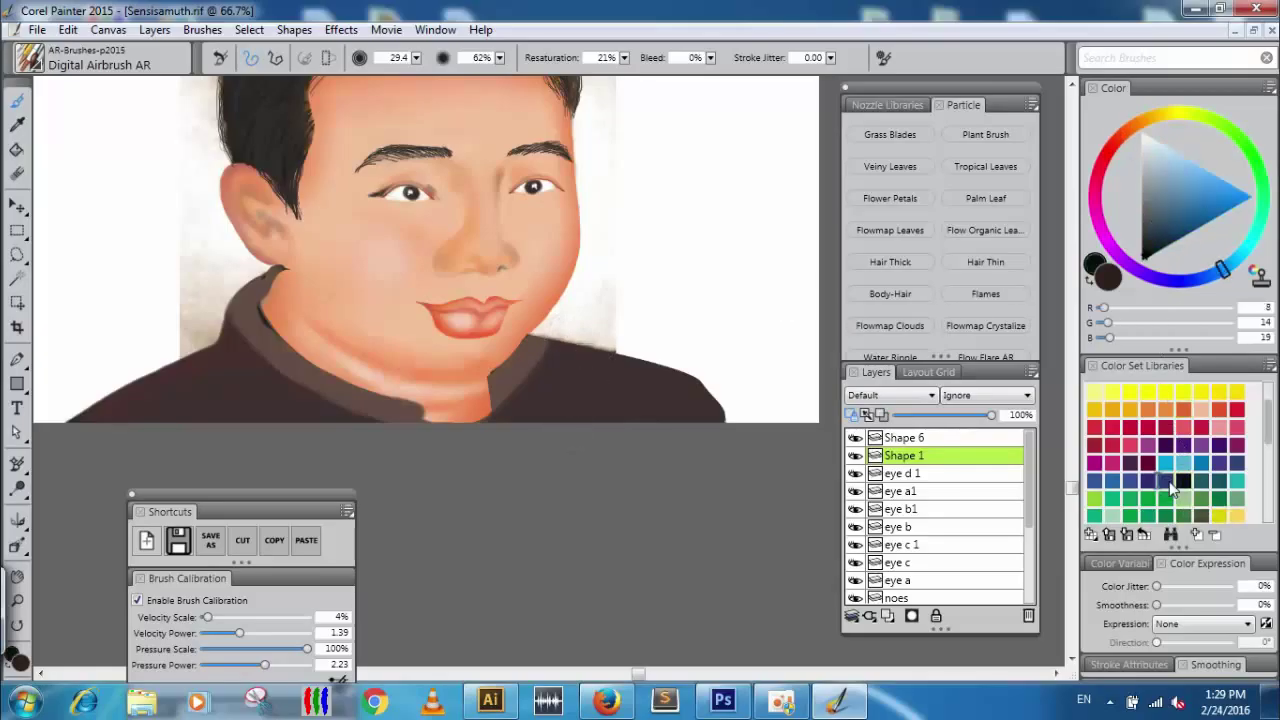
left_click_drag(246, 518, 158, 102)
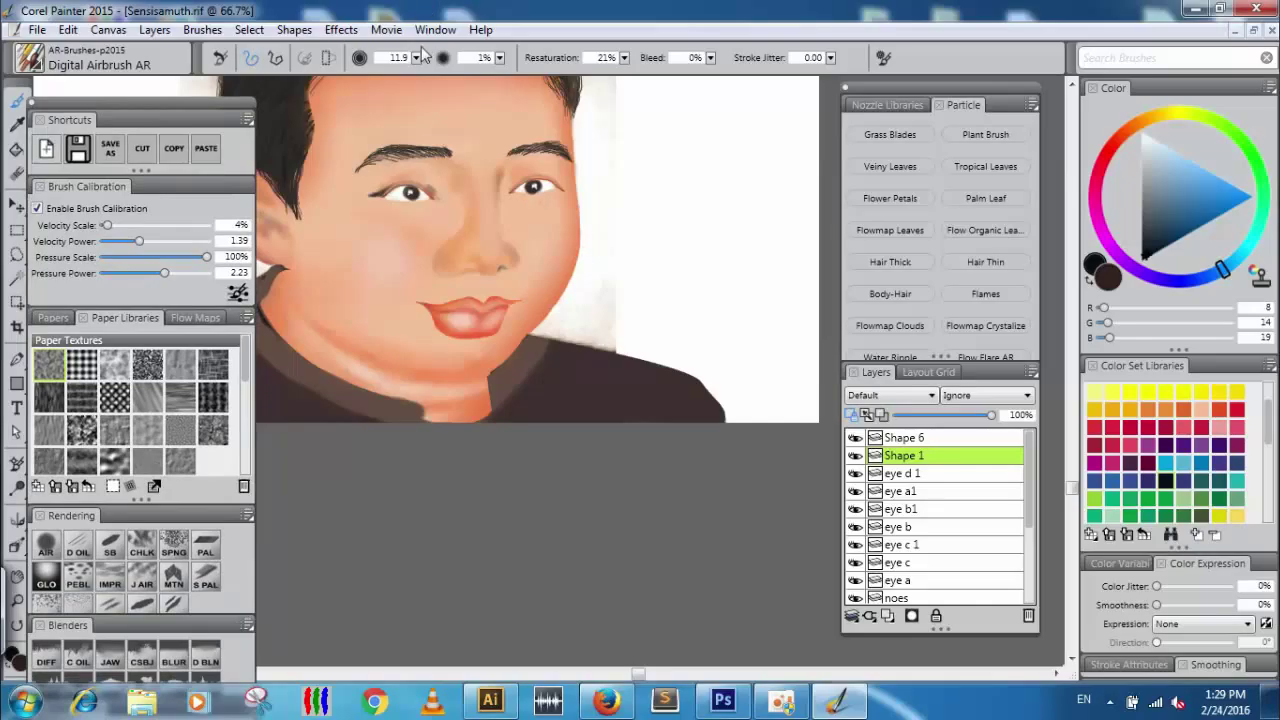
left_click_drag(449, 68, 451, 64)
Pick a bright blue (R 34, G 141, B 240) and airbrush it over the far shoulder up to the collar band.
left_click(855, 438)
left_click(855, 438)
left_click(1090, 281)
left_click(1090, 281)
left_click(1225, 195)
left_click(1090, 281)
mouse_move(508, 363)
left_mouse_down()
mouse_move(607, 355)
mouse_move(643, 368)
mouse_move(565, 371)
mouse_move(591, 330)
left_mouse_up()
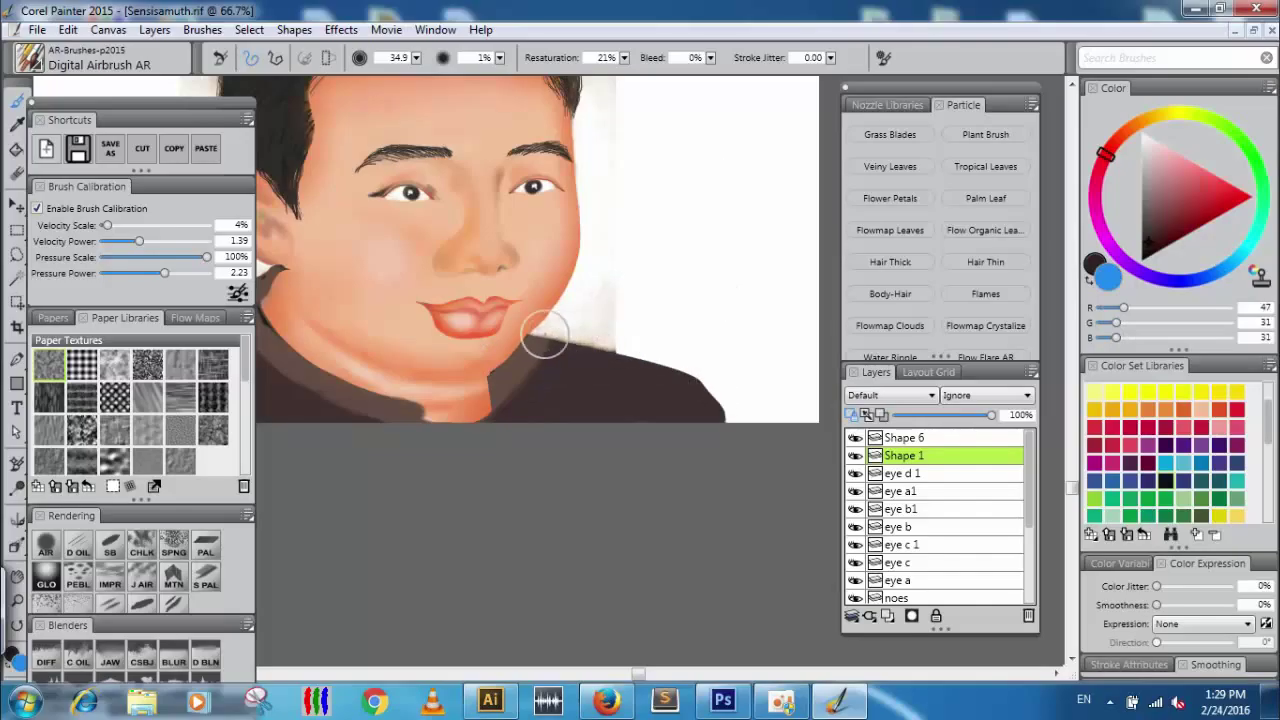
mouse_move(594, 337)
left_mouse_down()
mouse_move(692, 390)
mouse_move(617, 358)
mouse_move(659, 346)
mouse_move(740, 426)
mouse_move(639, 351)
mouse_move(522, 340)
left_mouse_up()
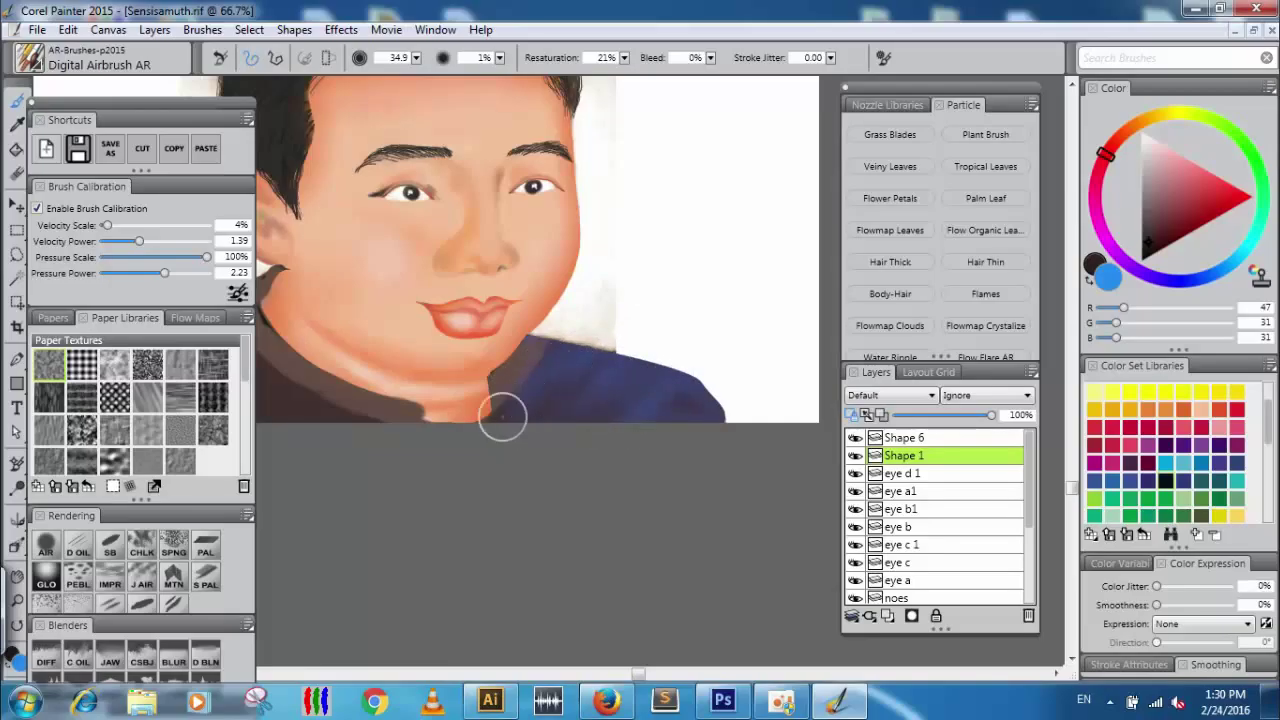
mouse_move(519, 419)
left_mouse_down()
mouse_move(617, 359)
mouse_move(558, 429)
mouse_move(709, 384)
mouse_move(651, 402)
mouse_move(725, 406)
mouse_move(597, 386)
mouse_move(730, 404)
mouse_move(584, 367)
mouse_move(672, 409)
mouse_move(631, 410)
mouse_move(698, 397)
mouse_move(646, 380)
mouse_move(524, 390)
mouse_move(551, 409)
mouse_move(728, 421)
mouse_move(679, 427)
left_mouse_up()
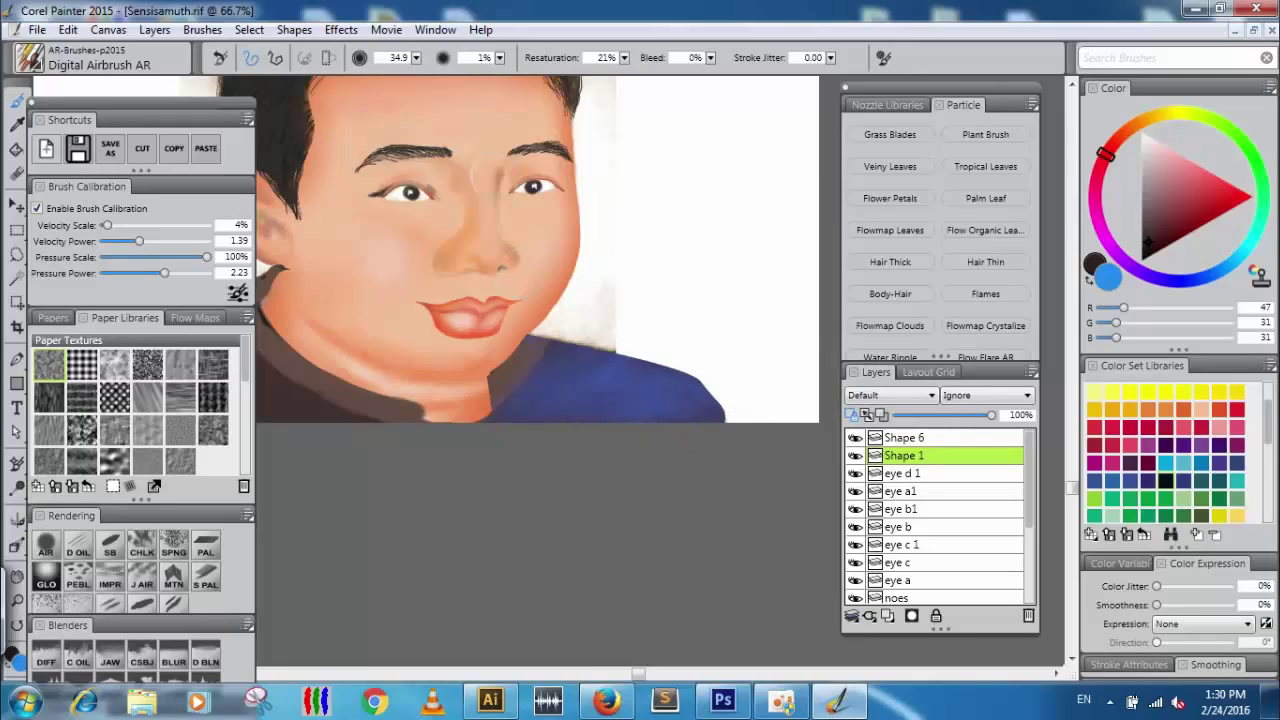
Raise the opacity to 26% and airbrush brighter blue on the lower far shoulder, and on the near shoulder using Shape 6.
left_click_drag(497, 62, 435, 71)
mouse_move(628, 405)
left_mouse_down()
mouse_move(611, 391)
mouse_move(631, 420)
mouse_move(569, 420)
mouse_move(619, 421)
mouse_move(571, 434)
mouse_move(554, 360)
mouse_move(694, 457)
mouse_move(506, 452)
left_mouse_up()
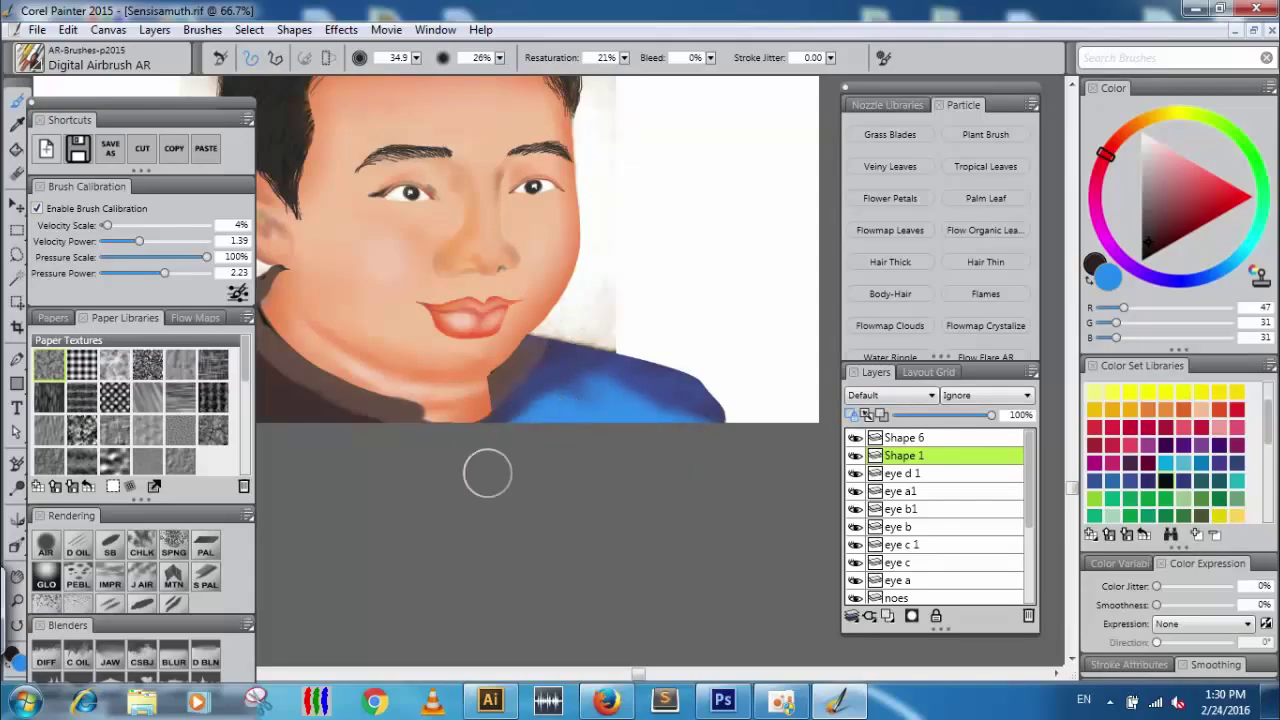
left_click_drag(475, 412, 640, 411)
left_click_drag(486, 426, 610, 420)
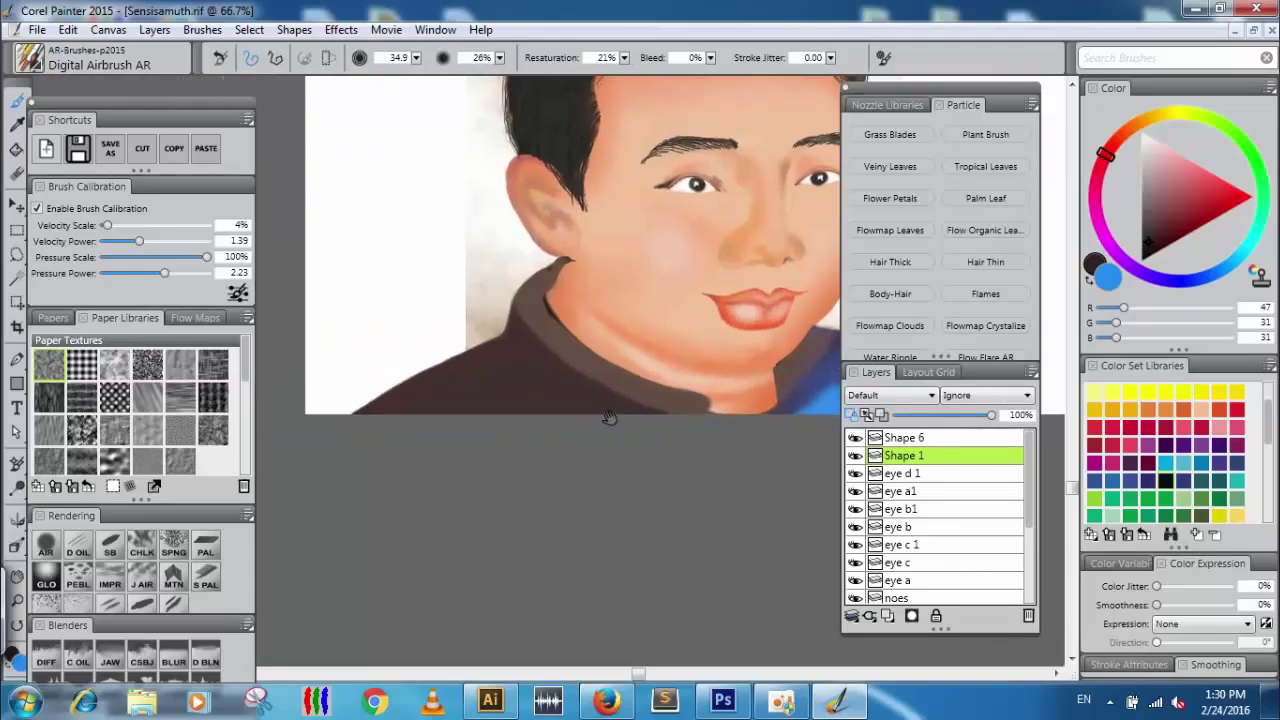
left_click(886, 440)
mouse_move(406, 423)
left_mouse_down()
mouse_move(487, 413)
mouse_move(627, 430)
mouse_move(550, 405)
mouse_move(353, 448)
mouse_move(417, 402)
mouse_move(509, 391)
mouse_move(671, 443)
left_mouse_up()
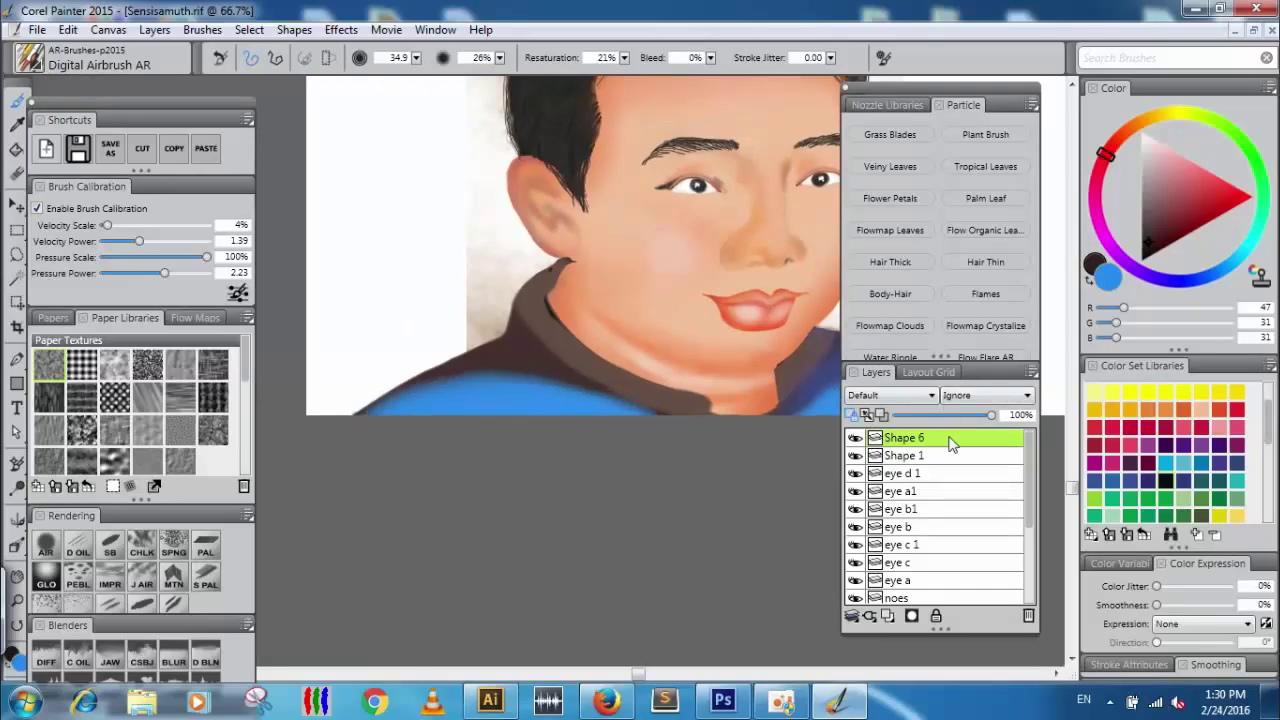
Lower the opacity to 1% and blend the blue up the near shoulder towards the collar.
left_click_drag(500, 62, 440, 70)
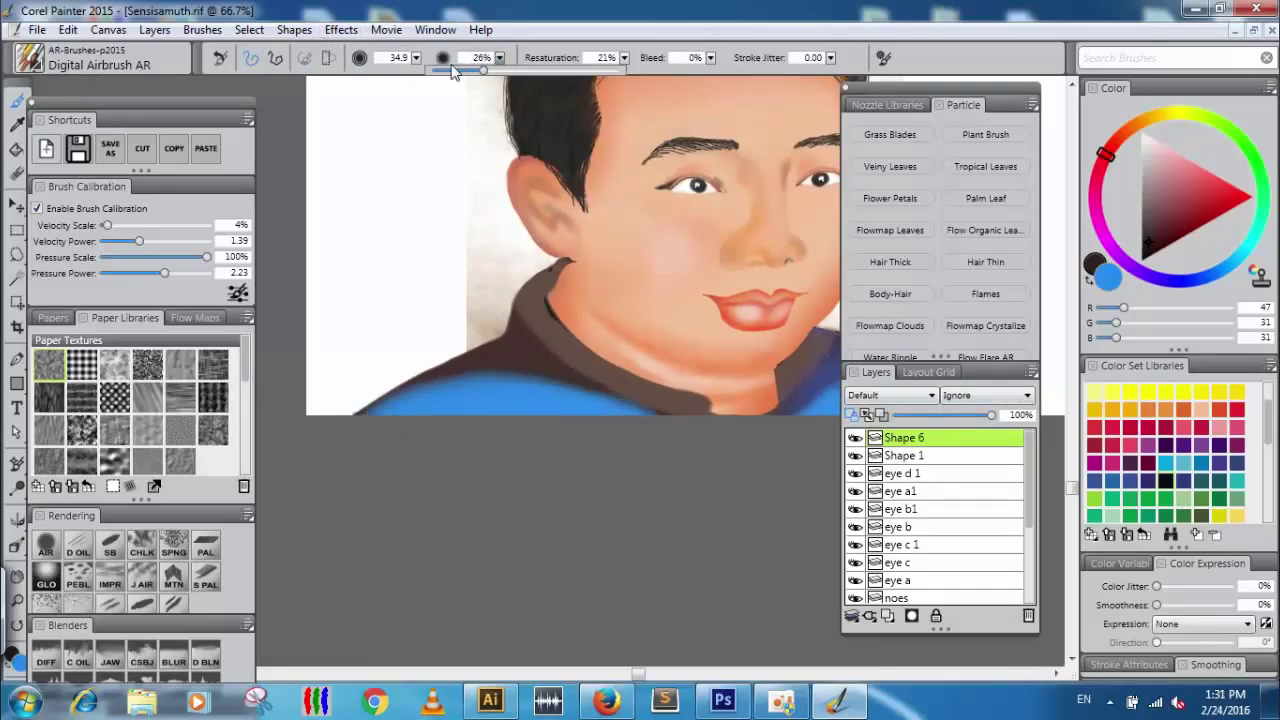
mouse_move(454, 360)
left_mouse_down()
mouse_move(387, 402)
mouse_move(498, 346)
left_mouse_up()
mouse_move(562, 370)
left_mouse_down()
mouse_move(654, 438)
mouse_move(583, 394)
mouse_move(644, 414)
mouse_move(509, 403)
mouse_move(512, 316)
mouse_move(521, 330)
left_mouse_up()
mouse_move(694, 407)
left_mouse_down()
mouse_move(726, 540)
mouse_move(710, 621)
mouse_move(679, 341)
left_mouse_up()
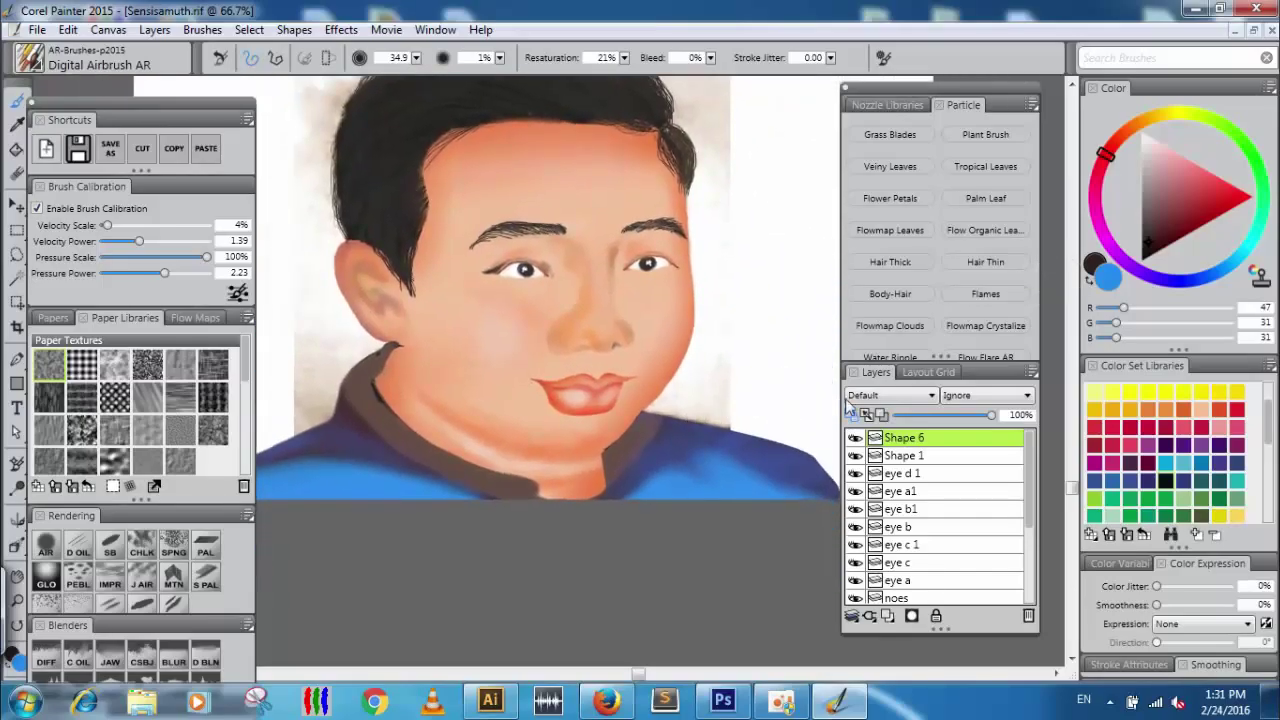
Select the noes layer, check it by toggling its visibility, swap the two colours and set the brush size to 1.2.
scroll(960, 520, "down", 3)
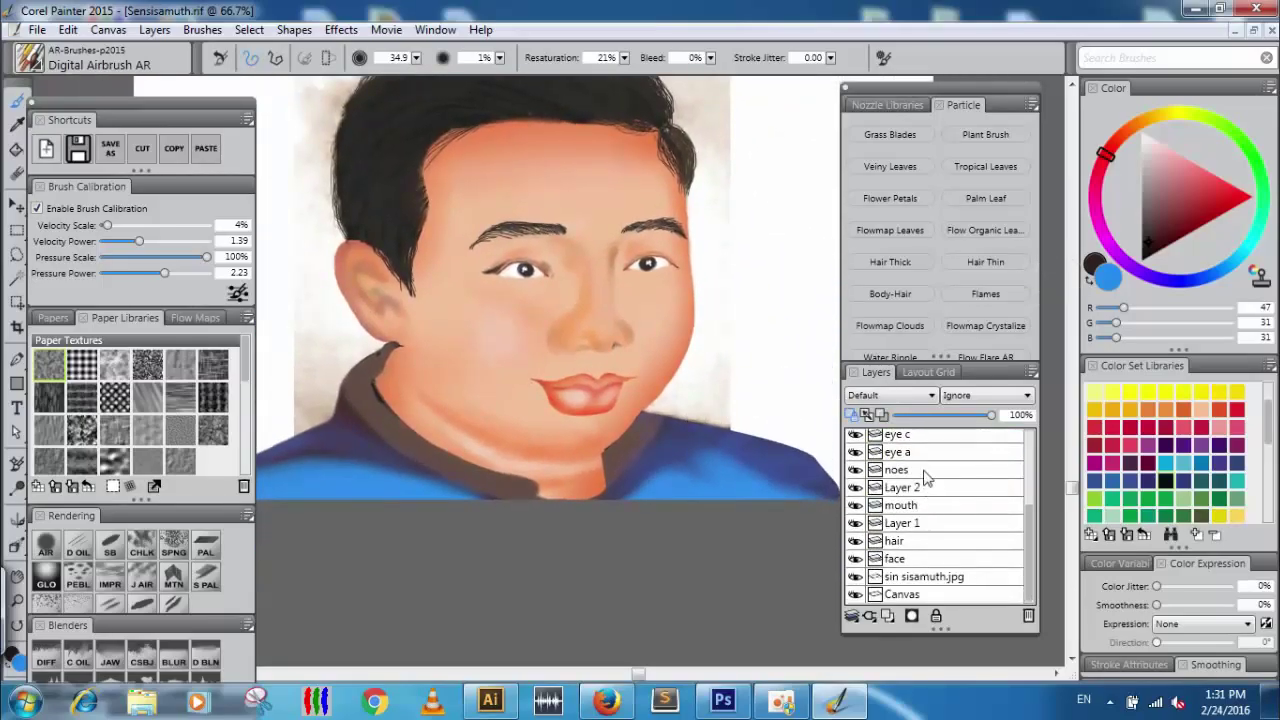
left_click(925, 471)
left_click(855, 469)
left_click(855, 469)
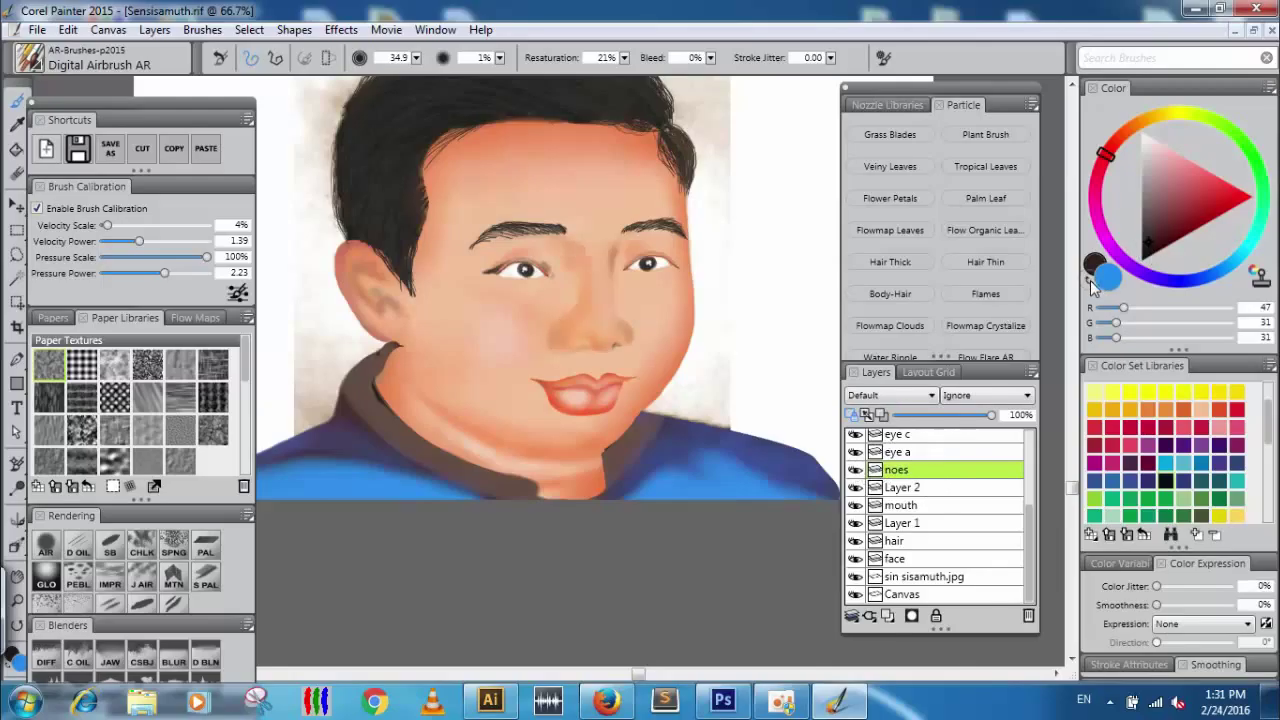
left_click(1091, 284)
left_click(415, 58)
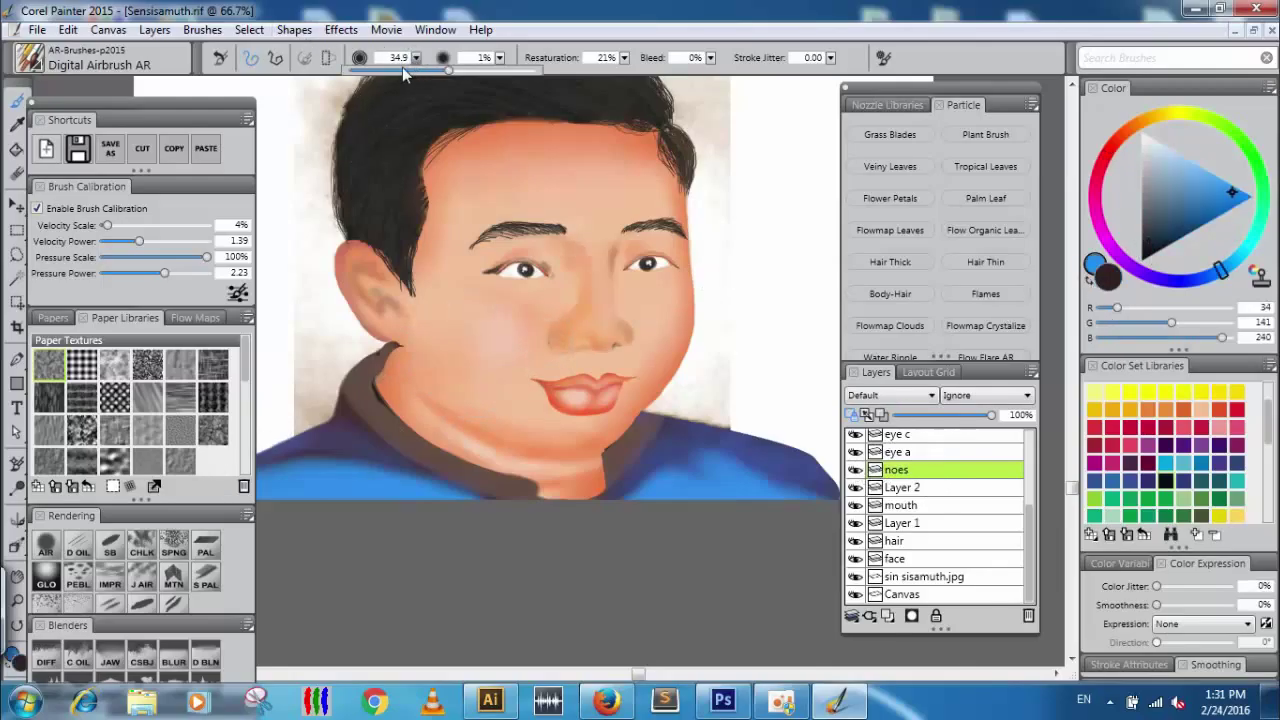
left_click(362, 72)
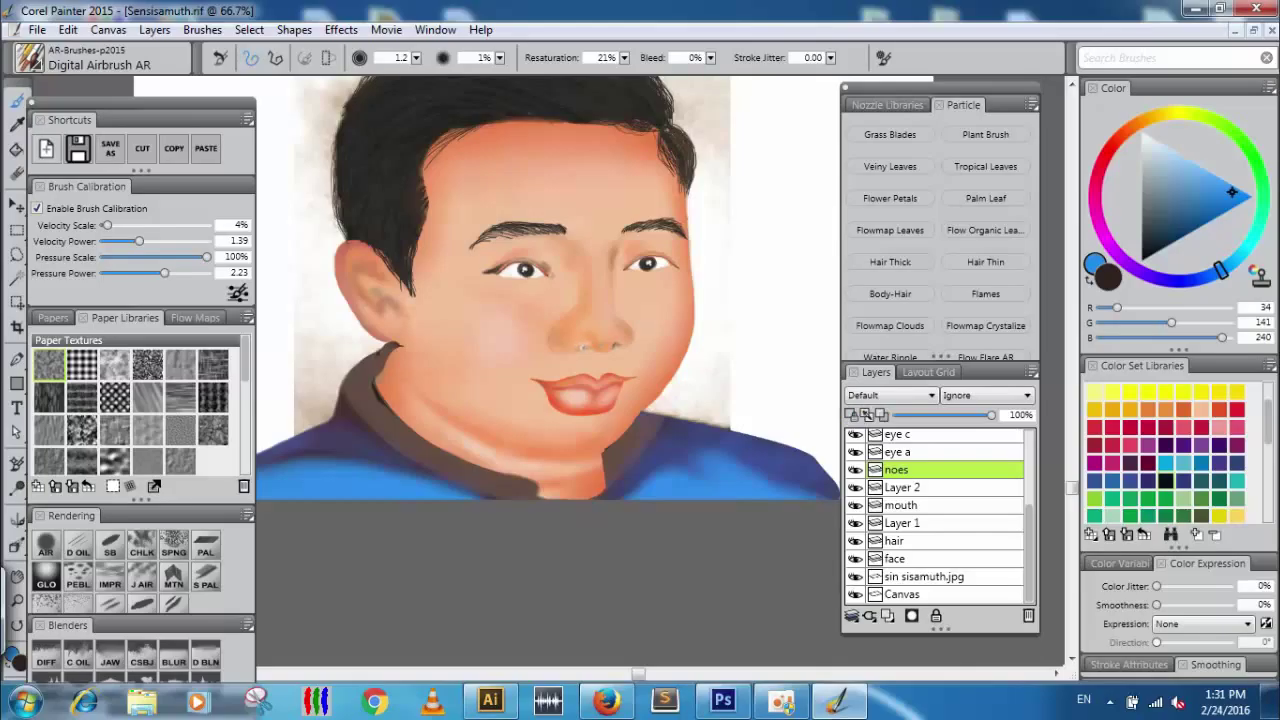
Raise the opacity to 35%, test a larger brush size and undo the test marks.
left_click(497, 58)
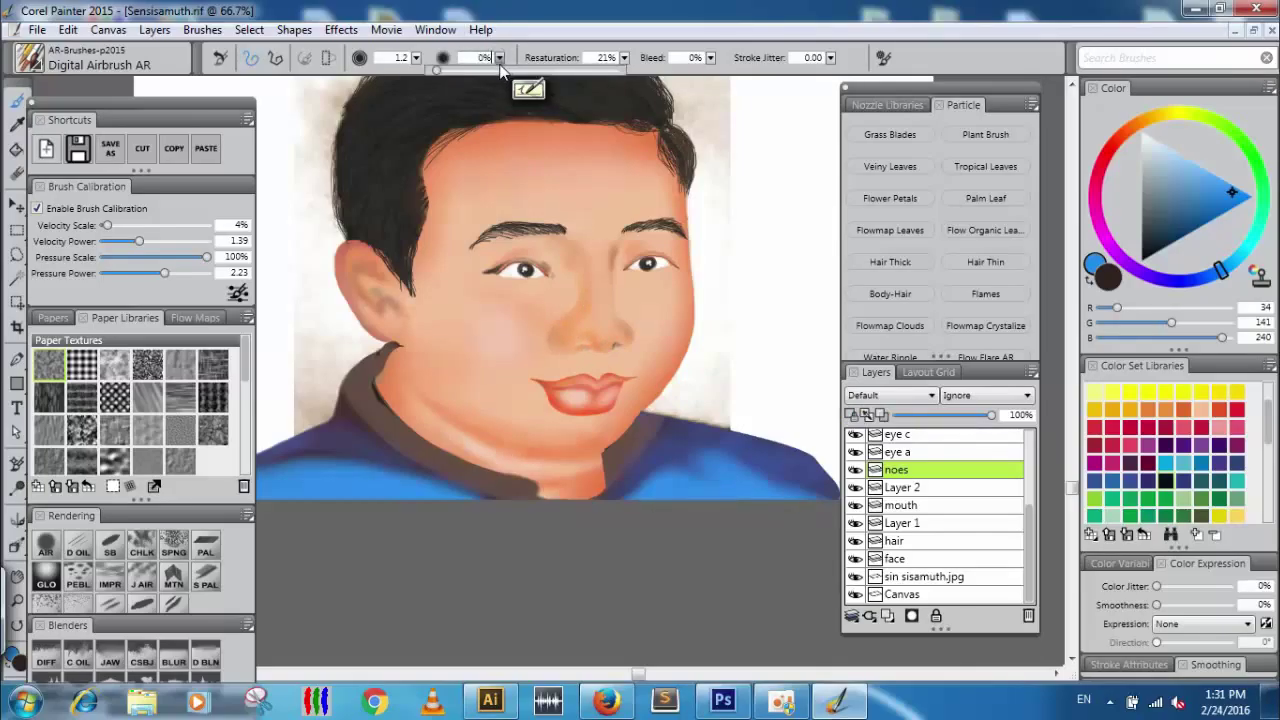
left_click_drag(500, 72, 497, 63)
left_click(576, 385)
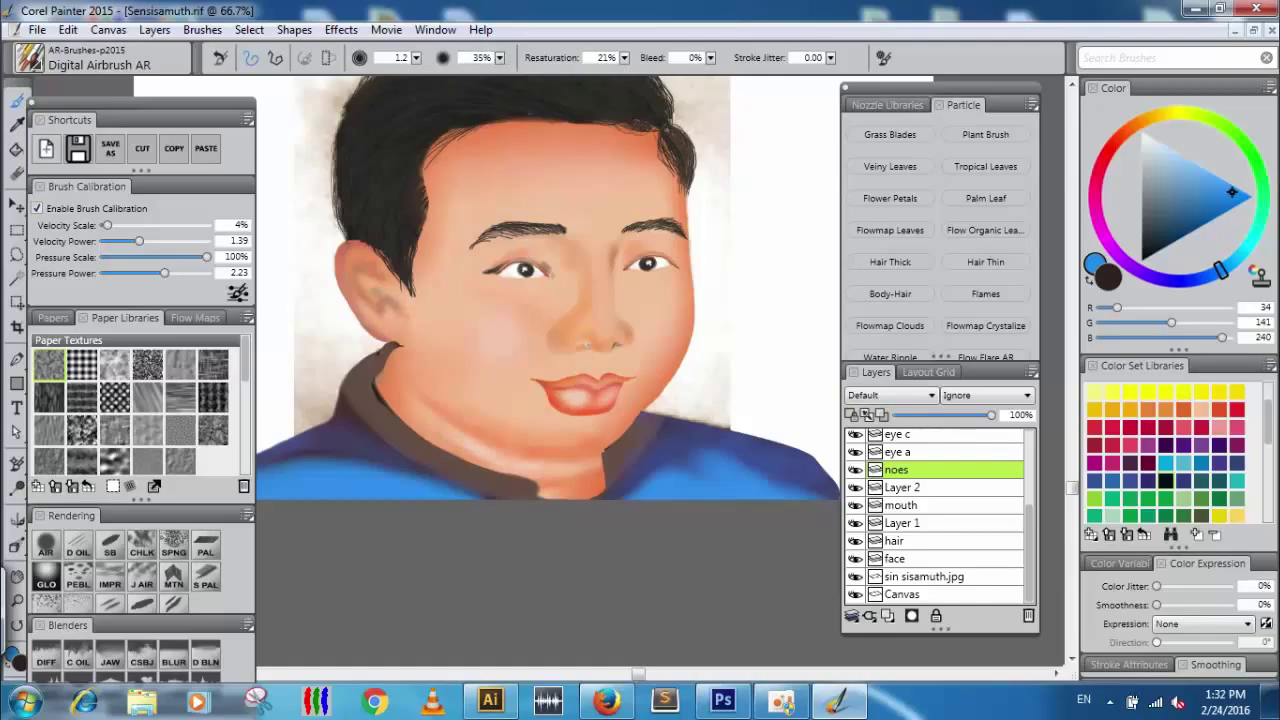
left_click(416, 58)
left_click(411, 73)
left_click(448, 116)
key("ctrl+z")
key("ctrl+z")
Set the brush size to 1.9 and paint dark nostrils at the base of the nose.
left_click(416, 58)
left_click_drag(411, 71, 371, 71)
left_click(584, 349)
key("ctrl+plus")
key("ctrl+plus")
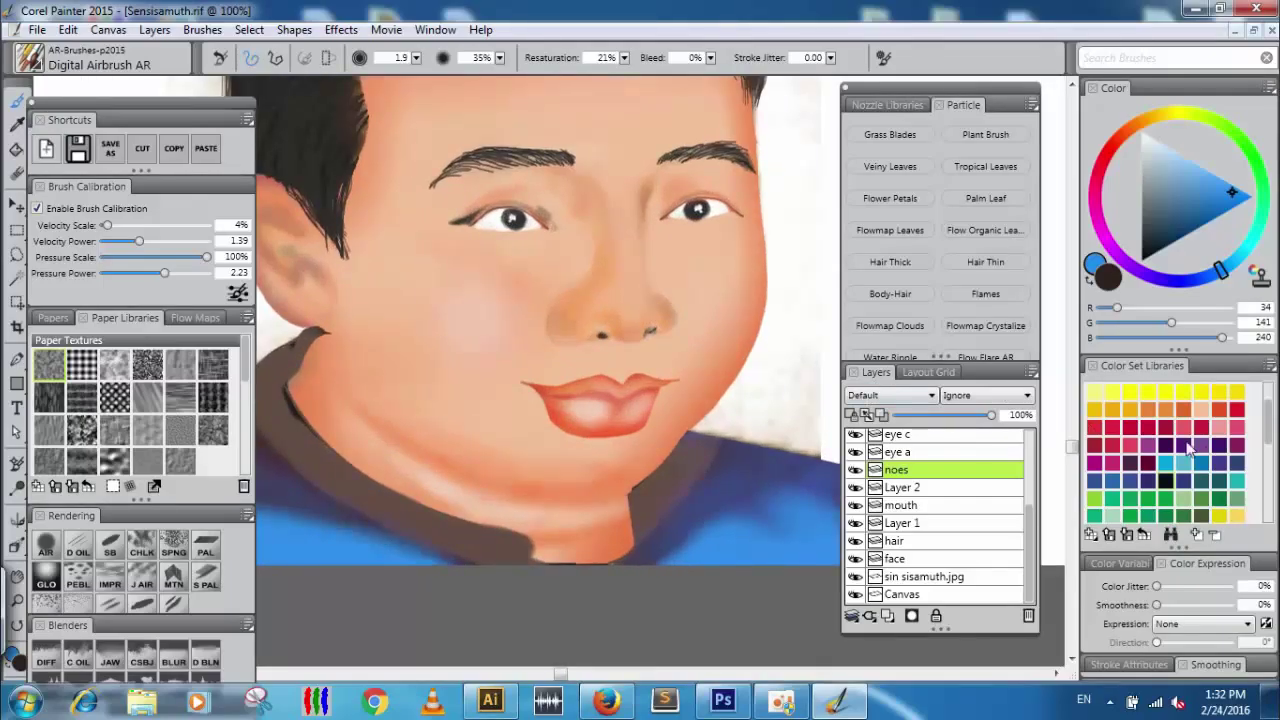
Set both colours to a light skin tone (R 244, G 190, B 152) and the brush size to 21.5, undoing a test stroke.
left_click(1207, 414)
left_click(416, 57)
left_click(627, 173)
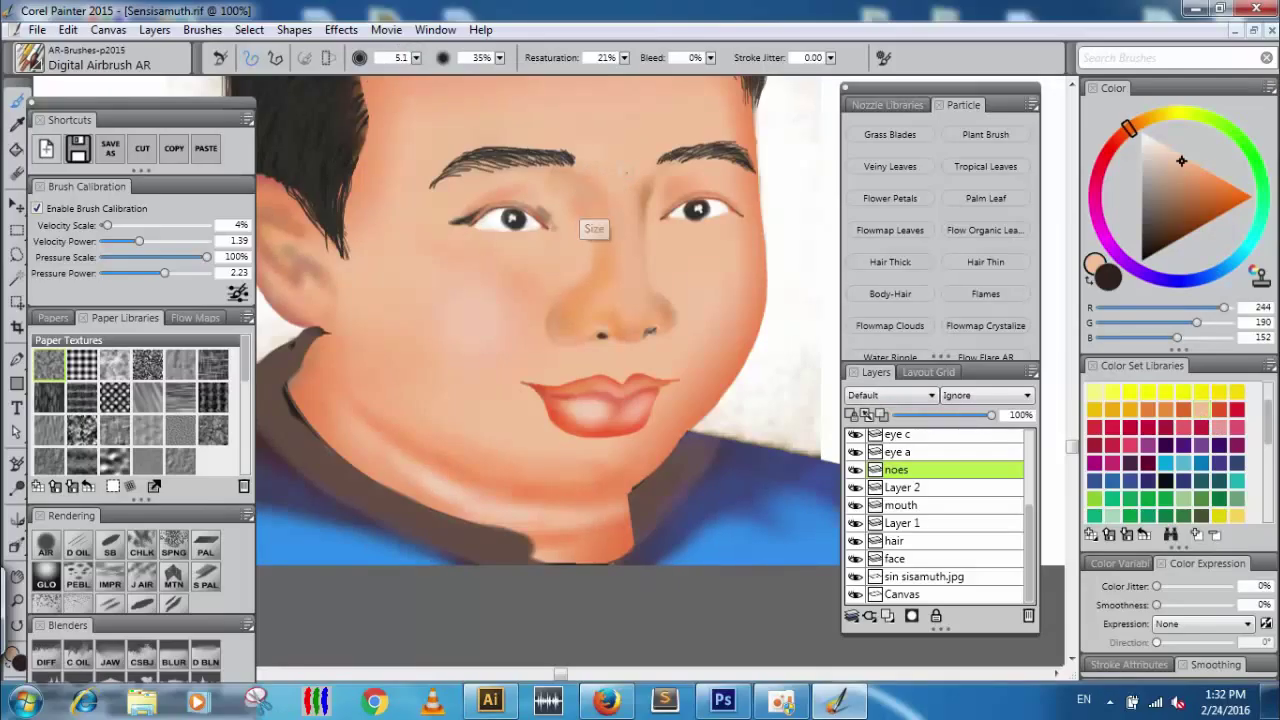
left_click(416, 58)
left_click(424, 69)
left_click(417, 58)
left_click_drag(425, 69, 432, 70)
left_click_drag(621, 186, 621, 272)
key("ctrl+z")
left_click(1096, 282)
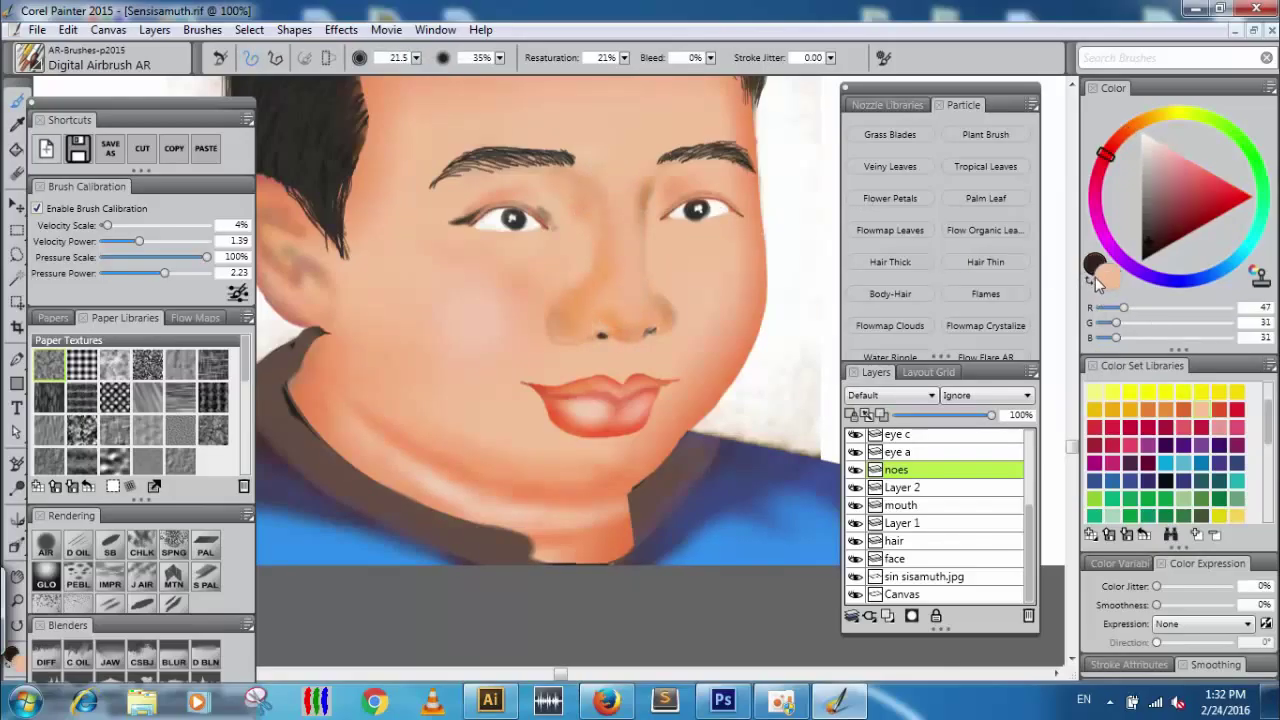
left_click(1199, 412)
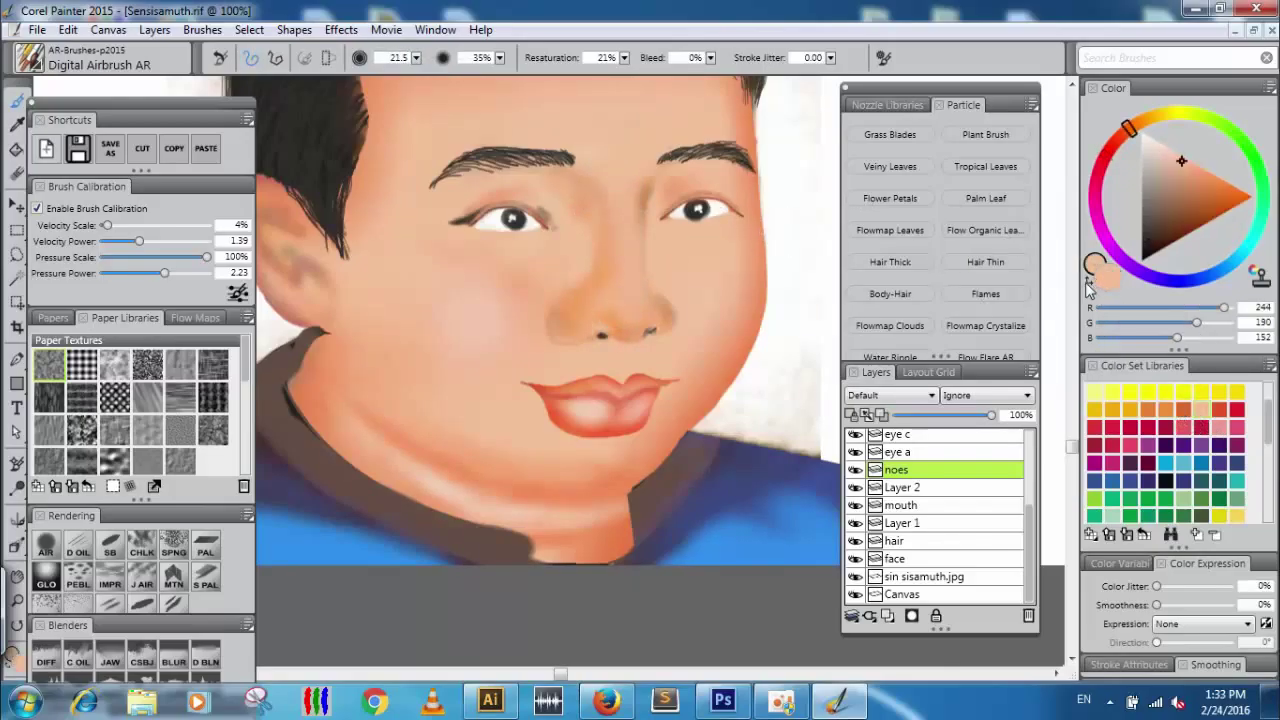
Try airbrushing light skin-tone strokes down the bridge of the nose and undo them.
left_click_drag(622, 184, 622, 265)
key("ctrl+z")
left_click_drag(631, 188, 631, 272)
key("ctrl+z")
key("ctrl+z")
left_click_drag(602, 205, 591, 325)
key("ctrl+z")
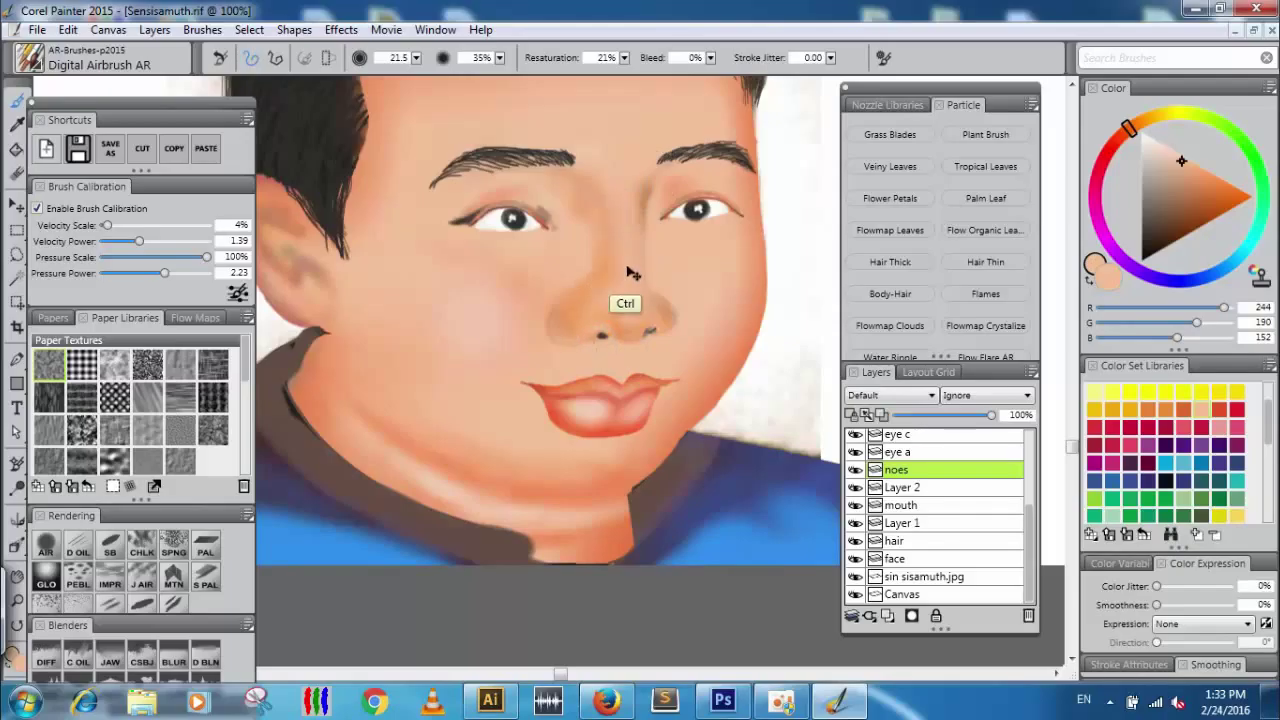
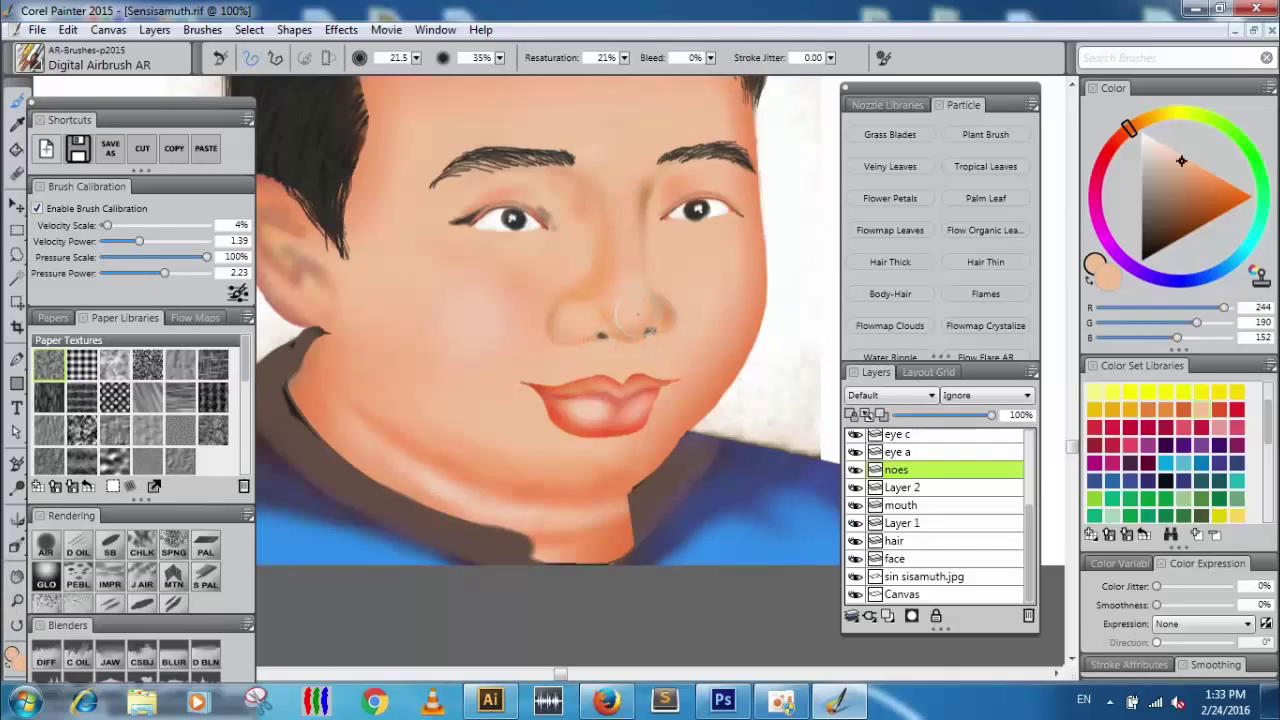
Hide the sin sisamuth.jpg reference layer beneath the painted portrait.
left_click_drag(621, 413, 687, 539)
left_click_drag(572, 287, 586, 207)
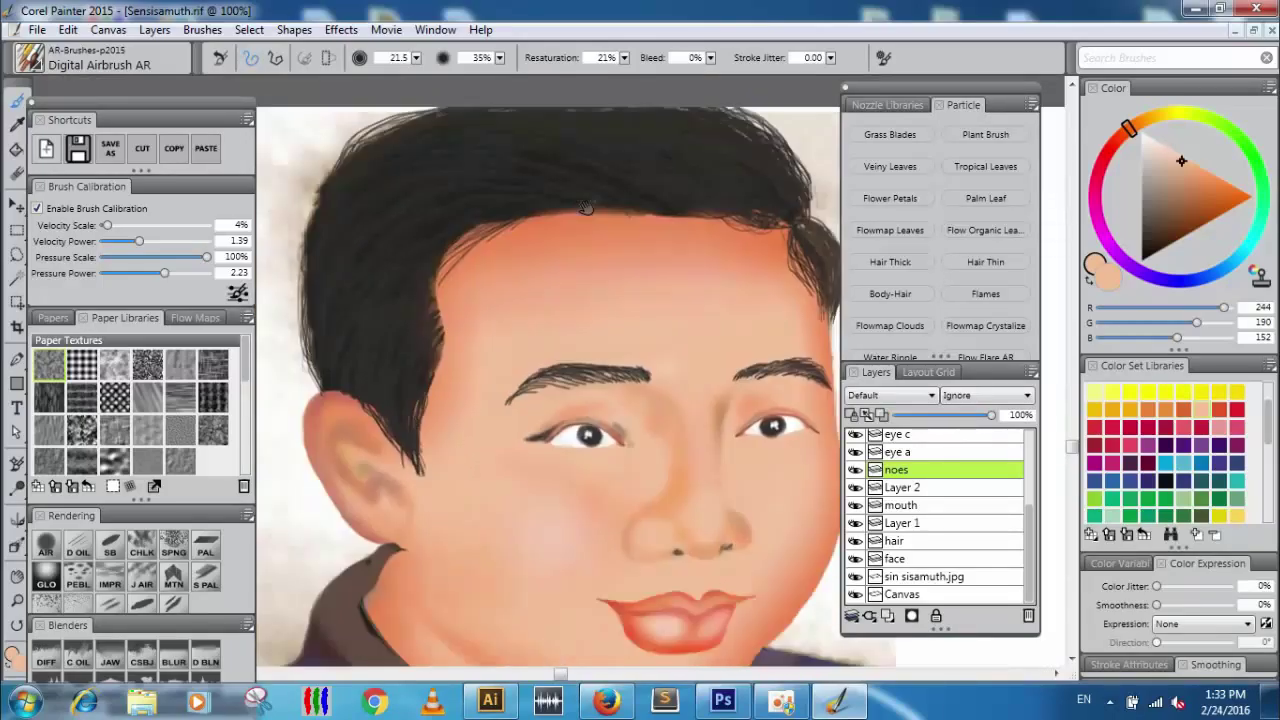
scroll(587, 206, "down", 2)
key("ctrl+minus")
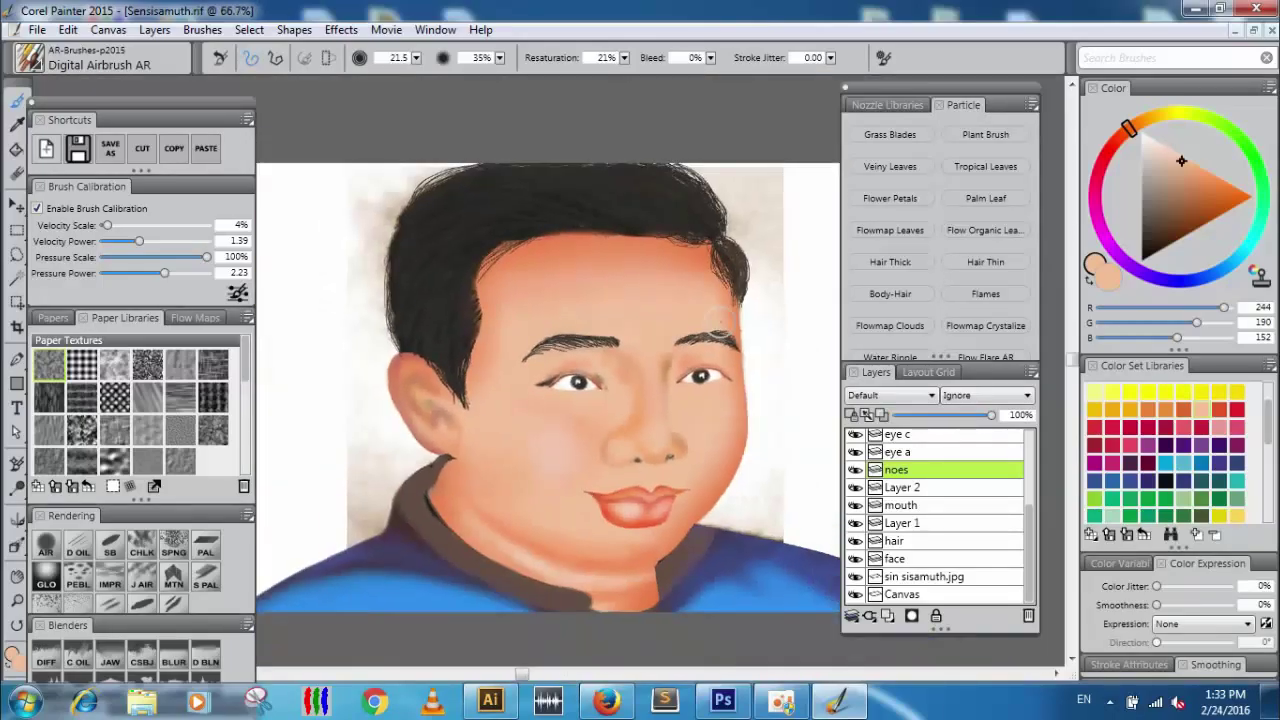
left_click(855, 577)
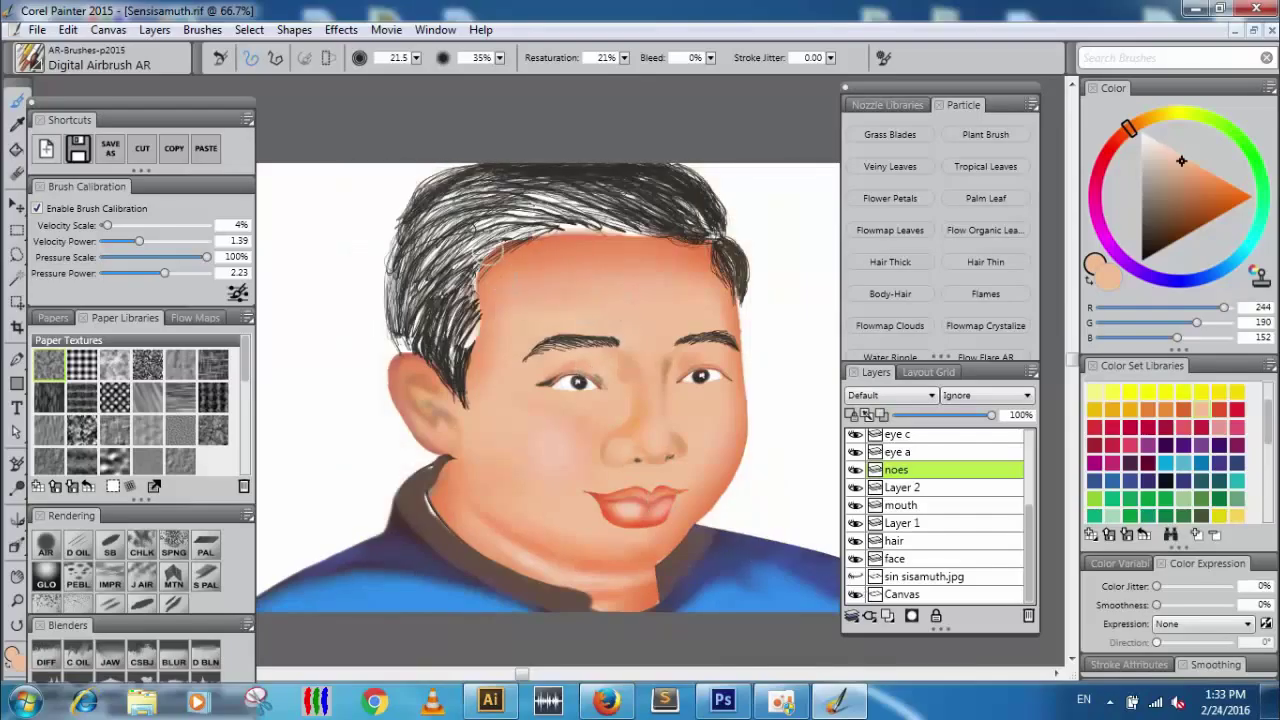
left_click_drag(550, 210, 436, 213)
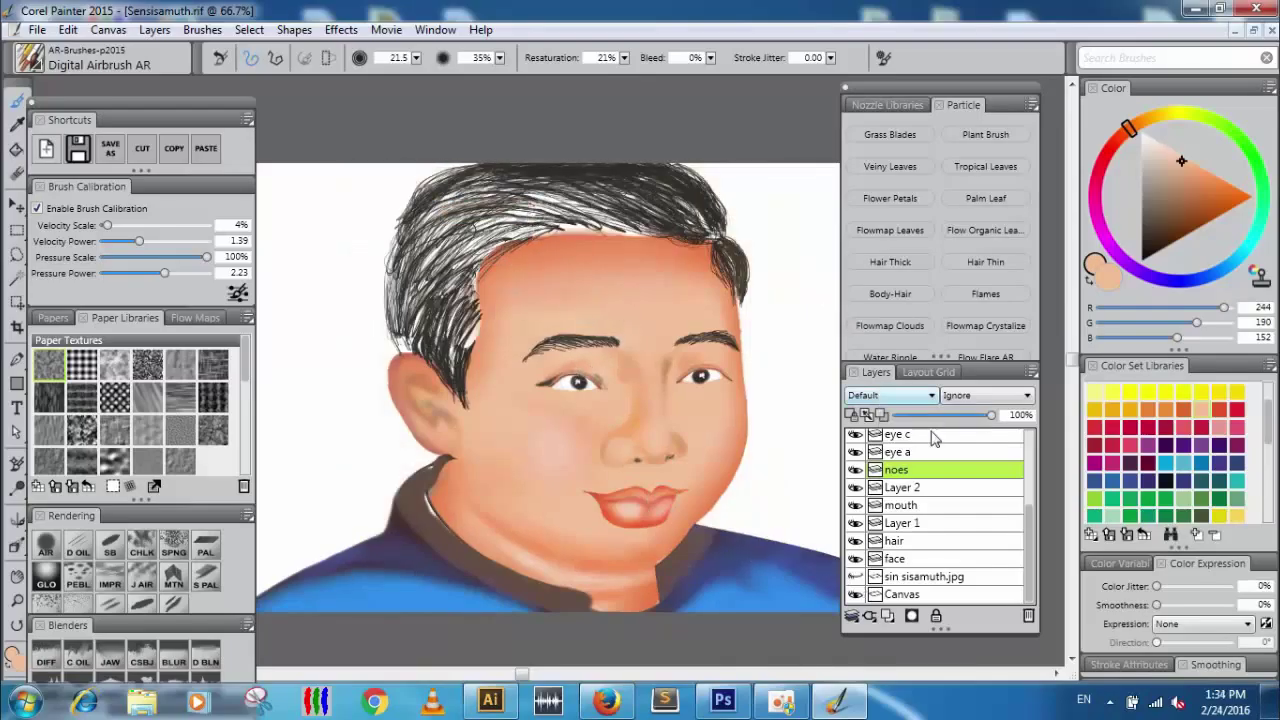
Make the hair layer active and set the additional colour to a very dark grey.
left_click(926, 541)
mouse_move(1145, 200)
left_mouse_down()
mouse_move(1145, 177)
mouse_move(1148, 255)
left_mouse_up()
left_click(1089, 281)
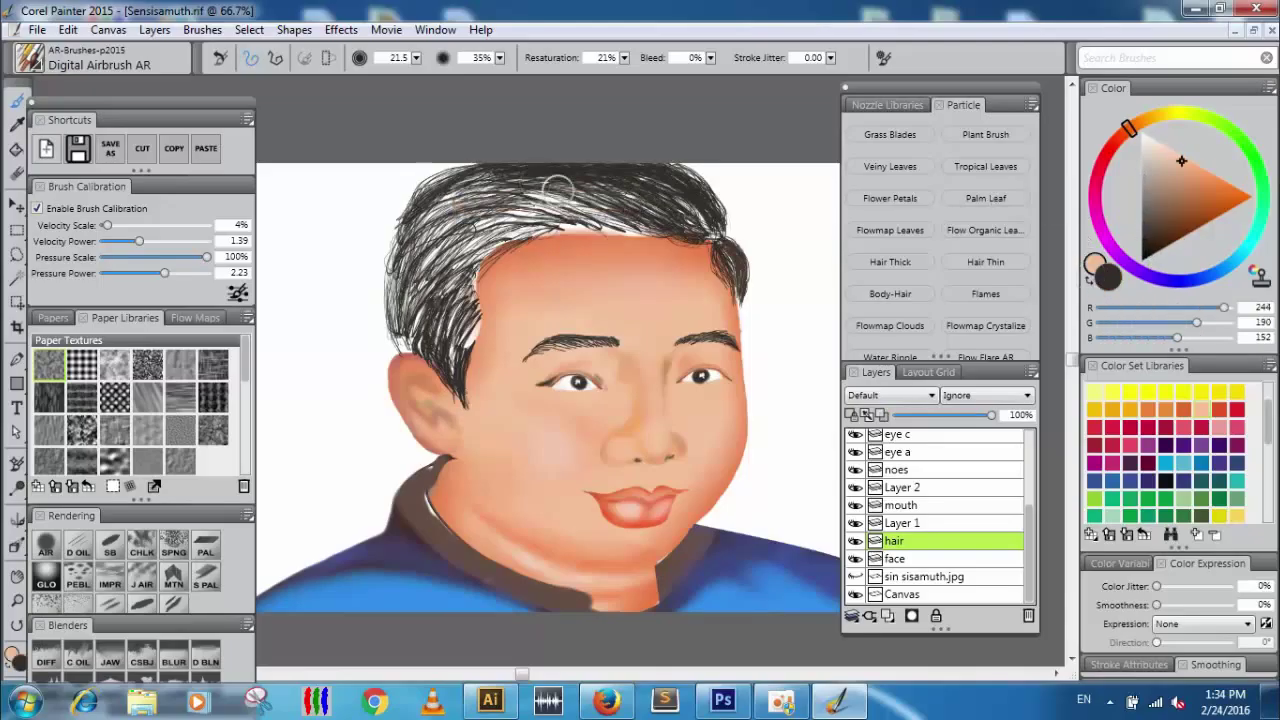
Try airbrushing dark grey over the hair at 35% opacity and undo the strokes.
key("ctrl+z")
mouse_move(644, 220)
left_mouse_down()
mouse_move(471, 205)
mouse_move(529, 237)
mouse_move(622, 214)
mouse_move(477, 186)
mouse_move(388, 244)
left_mouse_up()
key("ctrl+z")
key("ctrl+z")
left_click_drag(484, 186, 436, 320)
key("ctrl+z")
Lower the brush opacity to 6% and airbrush a soft dark grey base over the white gaps in the hair.
left_click_drag(500, 59, 490, 66)
mouse_move(480, 206)
left_mouse_down()
mouse_move(413, 297)
mouse_move(416, 246)
mouse_move(434, 283)
mouse_move(484, 195)
mouse_move(462, 193)
mouse_move(423, 295)
mouse_move(428, 224)
mouse_move(456, 203)
mouse_move(416, 340)
mouse_move(396, 312)
mouse_move(409, 313)
mouse_move(467, 224)
mouse_move(464, 342)
mouse_move(463, 308)
mouse_move(448, 356)
mouse_move(468, 322)
mouse_move(464, 215)
mouse_move(636, 202)
mouse_move(458, 210)
mouse_move(680, 213)
mouse_move(491, 218)
mouse_move(680, 220)
mouse_move(554, 215)
mouse_move(461, 233)
mouse_move(693, 228)
mouse_move(522, 215)
mouse_move(673, 199)
mouse_move(637, 186)
mouse_move(467, 200)
mouse_move(694, 231)
mouse_move(565, 190)
mouse_move(663, 171)
mouse_move(639, 177)
mouse_move(714, 226)
mouse_move(657, 172)
mouse_move(667, 166)
mouse_move(724, 220)
mouse_move(669, 210)
mouse_move(712, 237)
mouse_move(680, 196)
mouse_move(708, 215)
mouse_move(637, 180)
mouse_move(547, 172)
mouse_move(408, 226)
mouse_move(496, 182)
mouse_move(412, 311)
mouse_move(487, 215)
mouse_move(427, 286)
mouse_move(424, 349)
mouse_move(419, 223)
mouse_move(398, 319)
mouse_move(420, 351)
mouse_move(405, 329)
mouse_move(409, 241)
mouse_move(456, 366)
mouse_move(443, 265)
left_mouse_up()
key("ctrl+z")
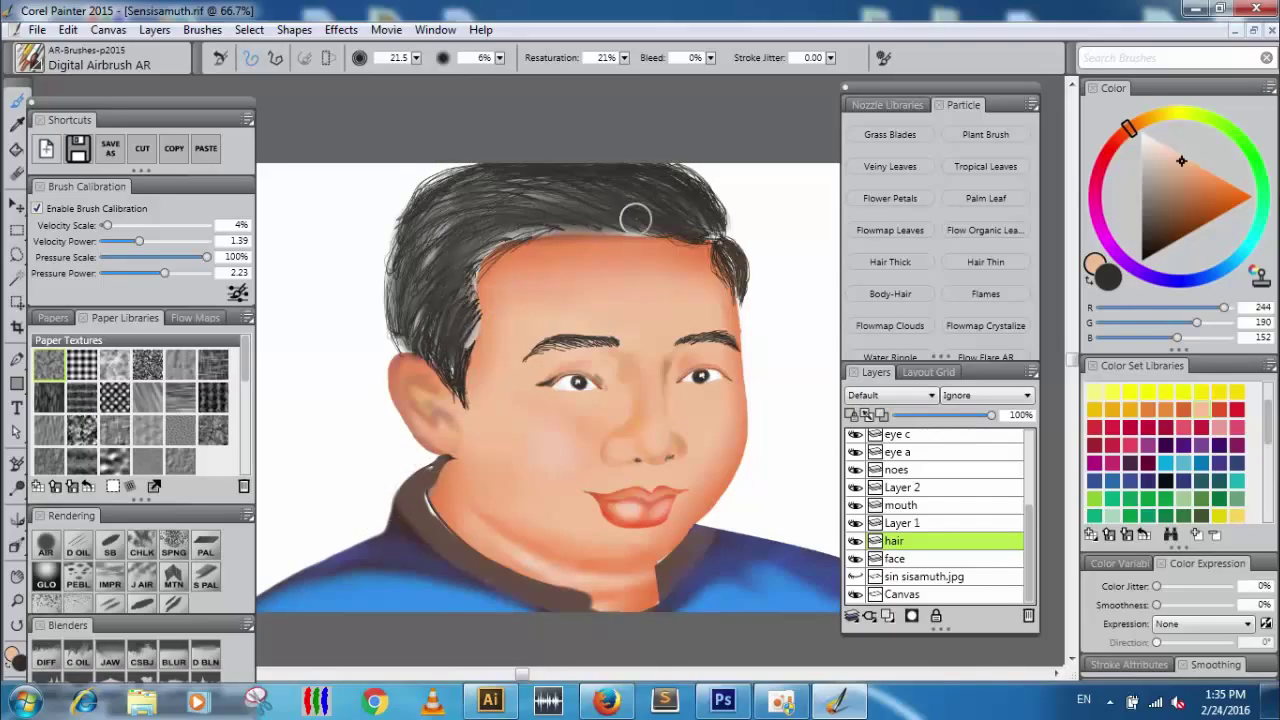
mouse_move(433, 239)
left_mouse_down()
mouse_move(426, 272)
mouse_move(441, 244)
mouse_move(421, 348)
left_mouse_up()
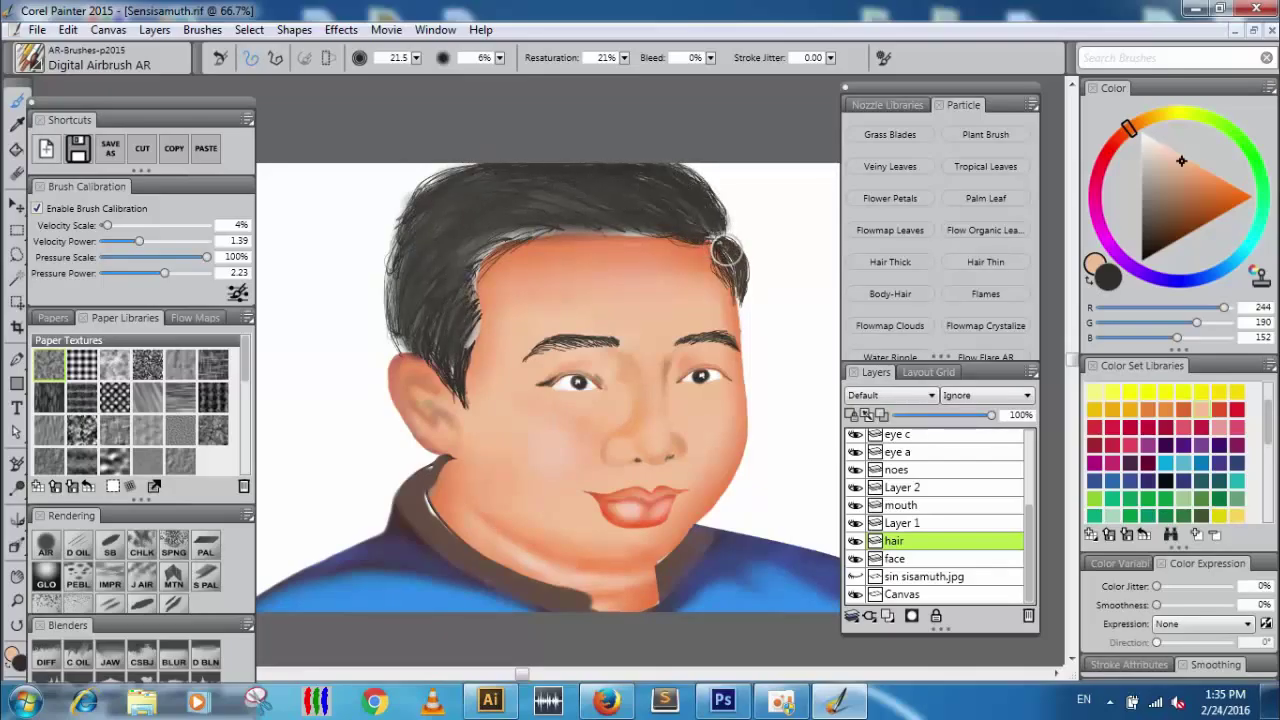
Set the brush size to 1.6, choose near-black from the colour set for painting, and switch to the Hair Thin brush.
left_click(364, 69)
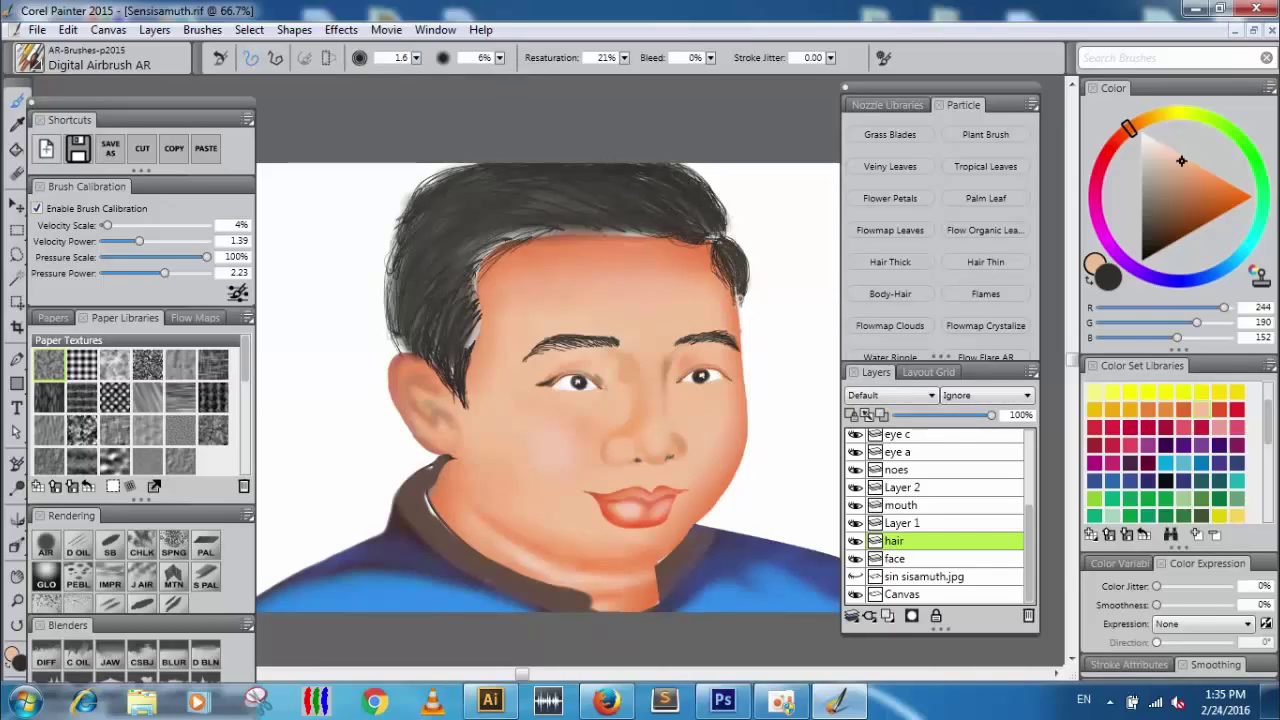
left_click(1166, 482)
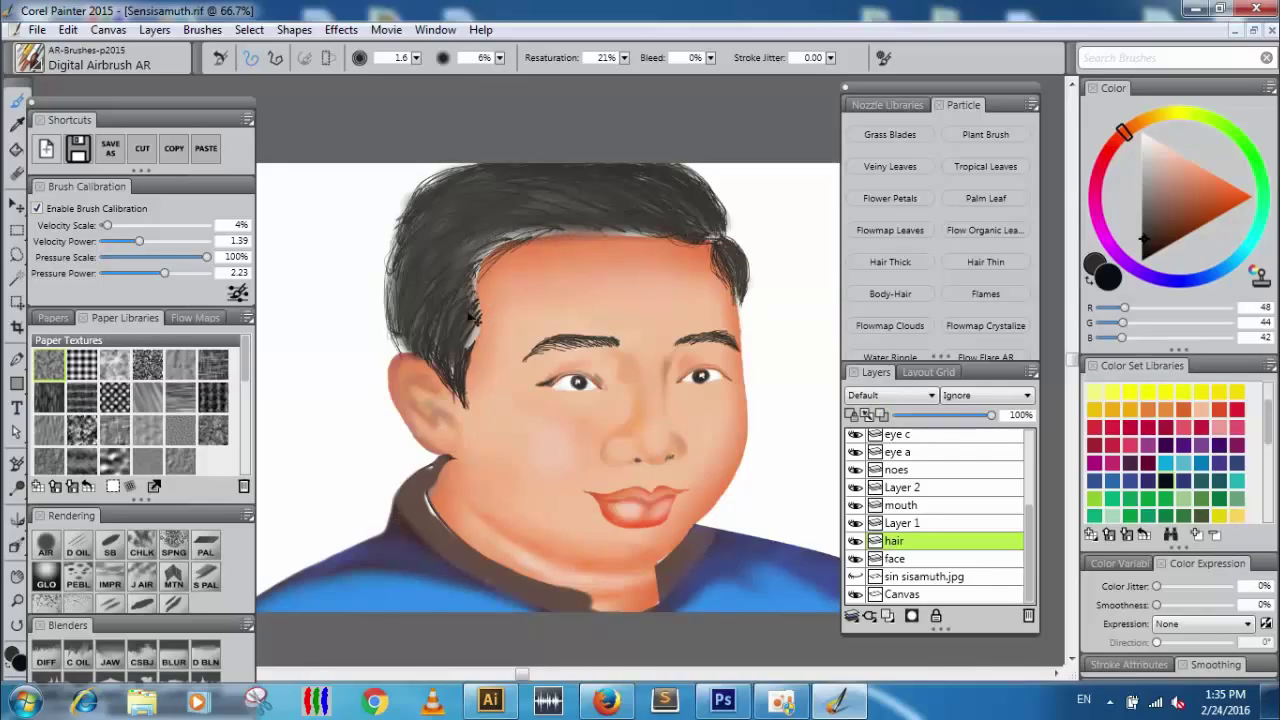
key("ctrl+plus")
key("ctrl+plus")
mouse_move(479, 98)
left_mouse_down()
mouse_move(513, 388)
mouse_move(457, 377)
mouse_move(580, 361)
left_mouse_up()
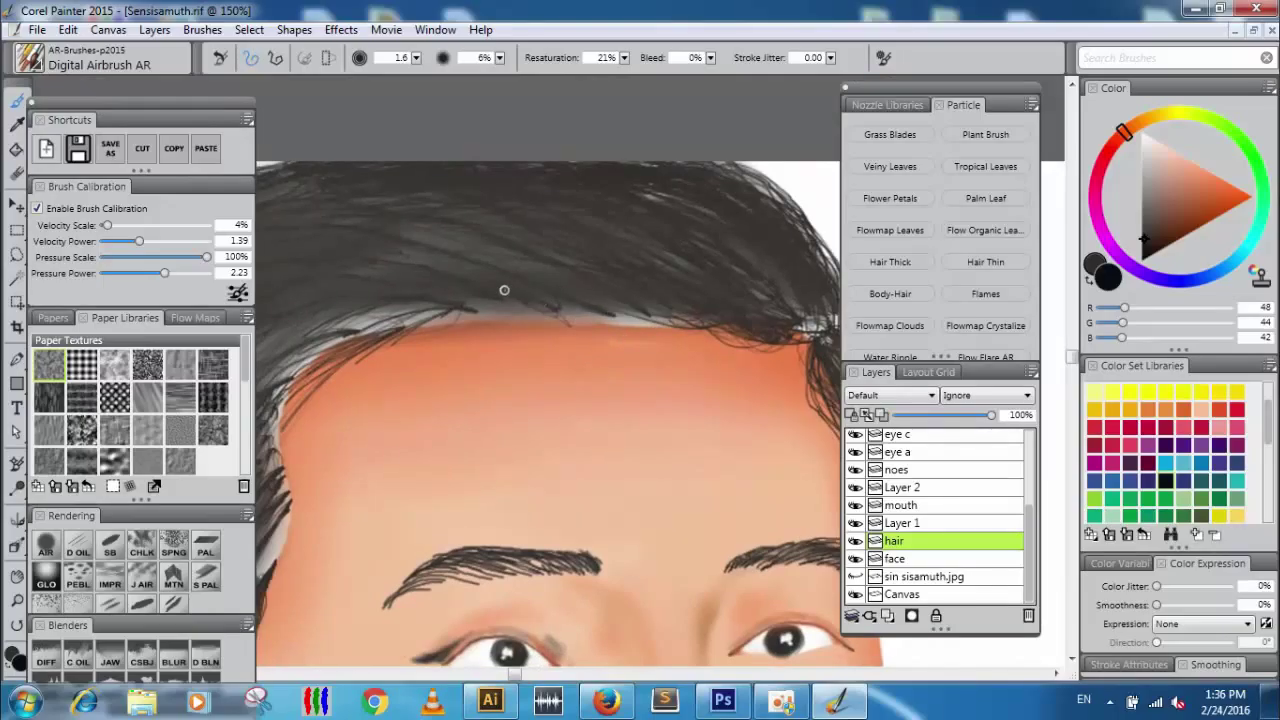
left_click(30, 58)
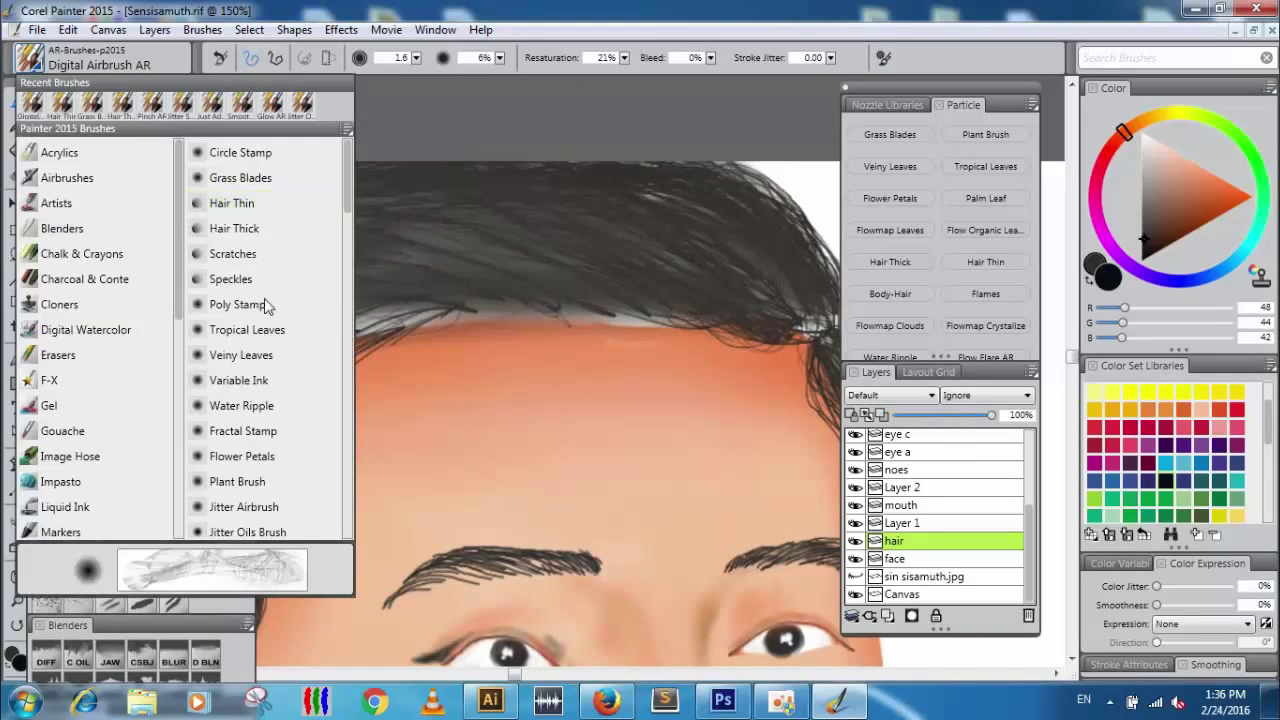
left_click(238, 203)
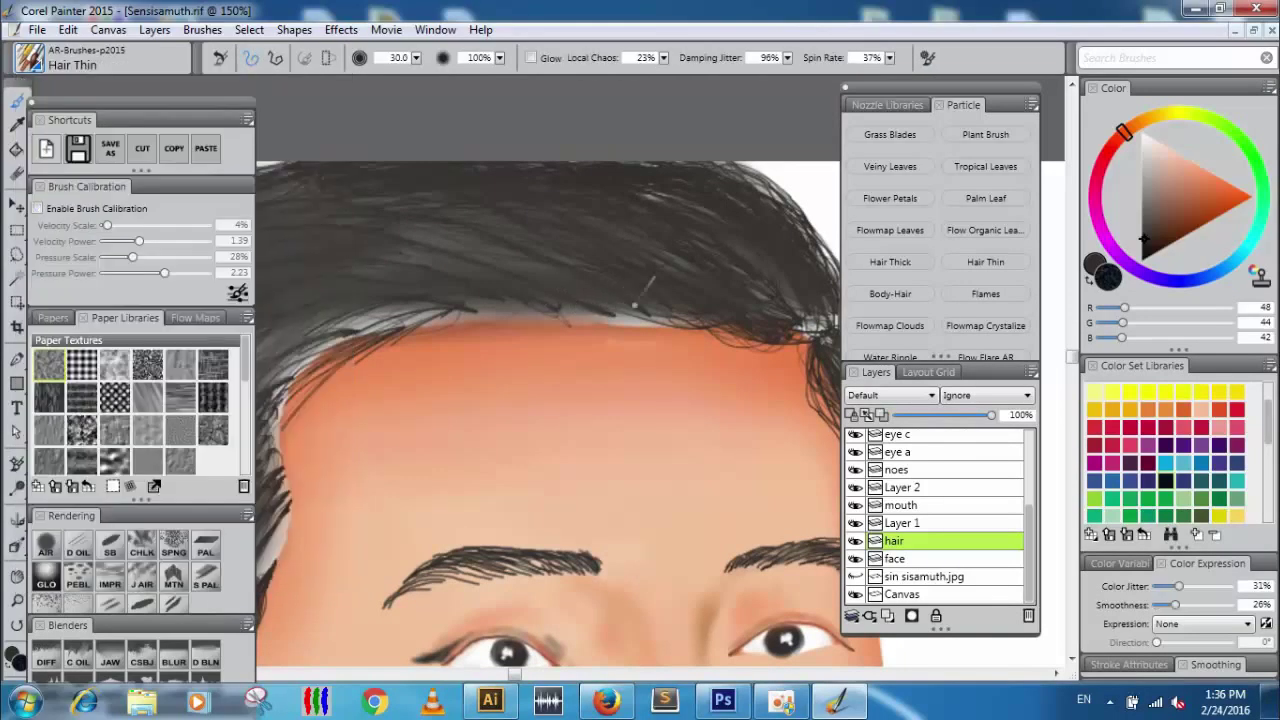
Paint fine near-black strands sweeping across the hair above the forehead, undoing the first stroke.
mouse_move(710, 307)
left_mouse_down()
mouse_move(544, 292)
mouse_move(314, 207)
left_mouse_up()
key("ctrl+z")
mouse_move(740, 309)
left_mouse_down()
mouse_move(574, 274)
mouse_move(526, 242)
left_mouse_up()
left_click_drag(697, 292, 268, 204)
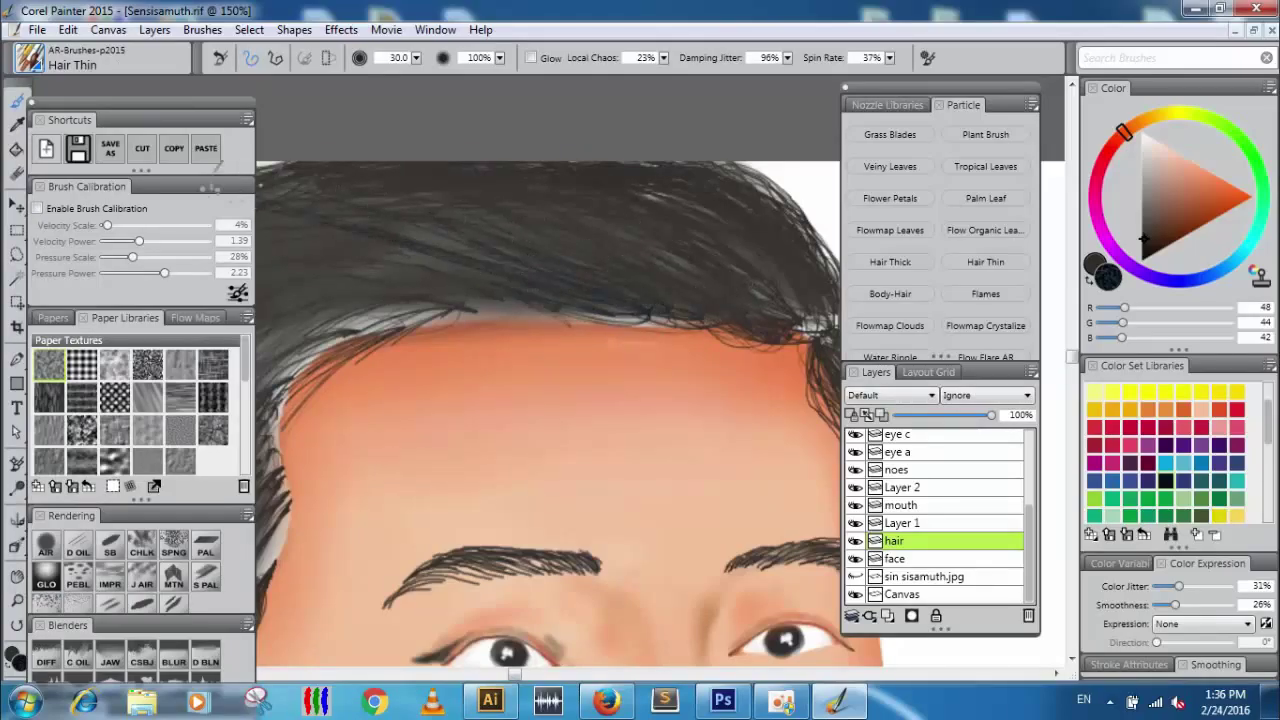
left_click_drag(444, 218, 275, 219)
left_click_drag(778, 283, 467, 190)
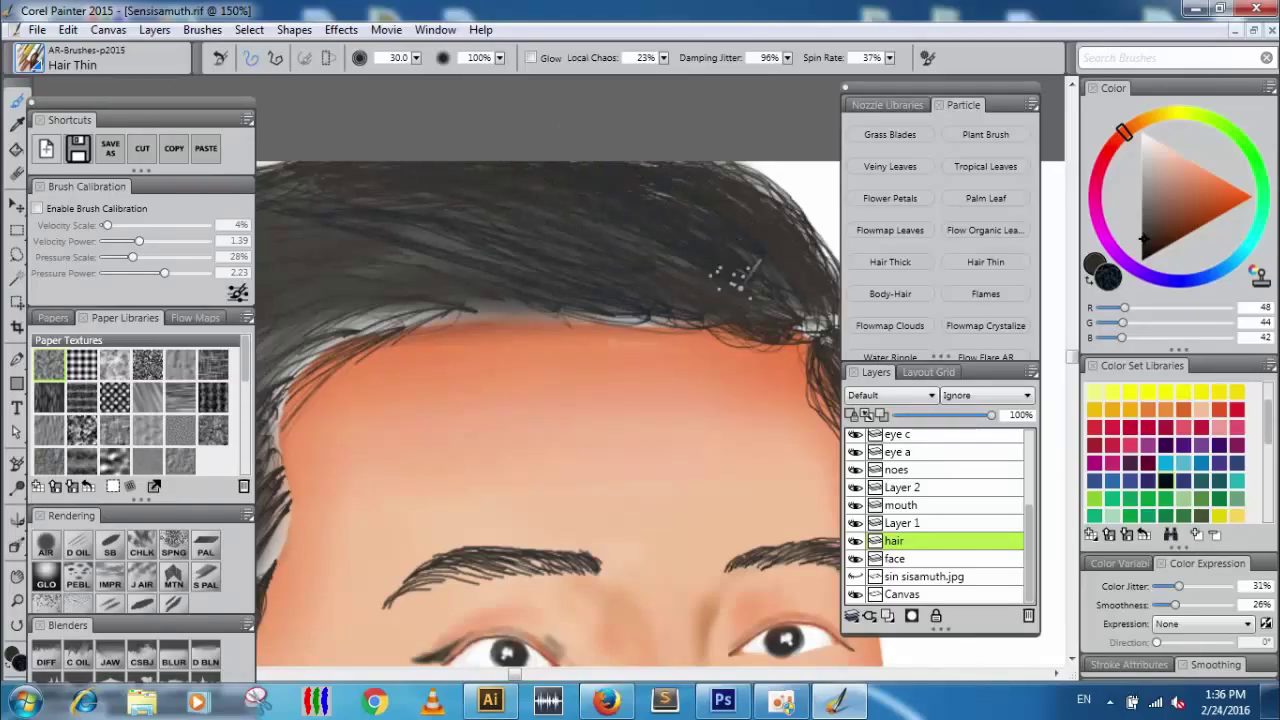
Paint near-black strands down the right side of the hair towards the light gap at the temple.
left_click_drag(737, 273, 518, 253)
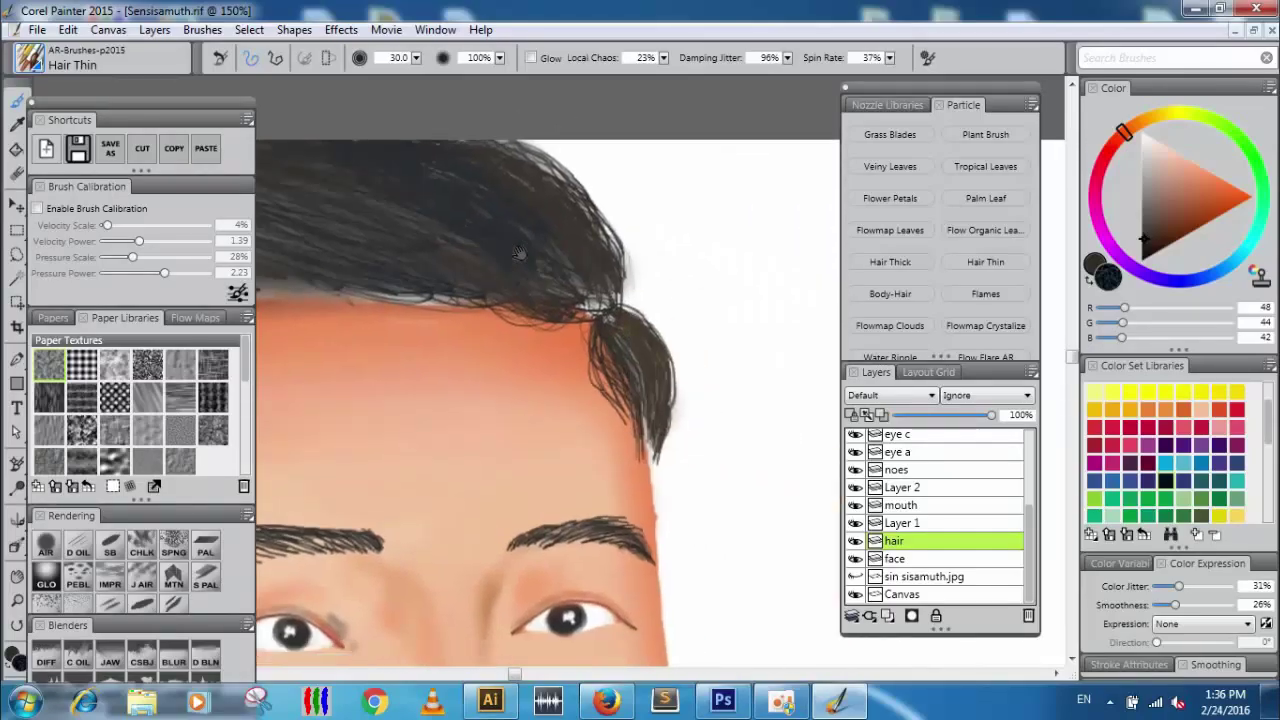
mouse_move(485, 140)
left_mouse_down()
mouse_move(635, 245)
mouse_move(620, 300)
mouse_move(575, 190)
mouse_move(650, 320)
left_mouse_up()
mouse_move(552, 194)
left_mouse_down()
mouse_move(604, 255)
mouse_move(604, 310)
mouse_move(619, 275)
mouse_move(609, 295)
mouse_move(609, 250)
mouse_move(549, 190)
mouse_move(600, 298)
left_mouse_up()
left_click_drag(508, 220, 608, 300)
left_click_drag(505, 198, 602, 302)
Add long near-black strands sweeping back from the front hairline towards the left side of the crown.
mouse_move(510, 255)
left_mouse_down()
mouse_move(626, 271)
mouse_move(732, 313)
mouse_move(494, 263)
mouse_move(593, 310)
mouse_move(436, 250)
left_mouse_up()
left_click_drag(688, 306, 462, 269)
mouse_move(732, 322)
left_mouse_down()
mouse_move(410, 240)
mouse_move(576, 318)
mouse_move(450, 285)
left_mouse_up()
left_click_drag(636, 343, 775, 335)
mouse_move(690, 312)
left_mouse_down()
mouse_move(579, 250)
mouse_move(361, 205)
left_mouse_up()
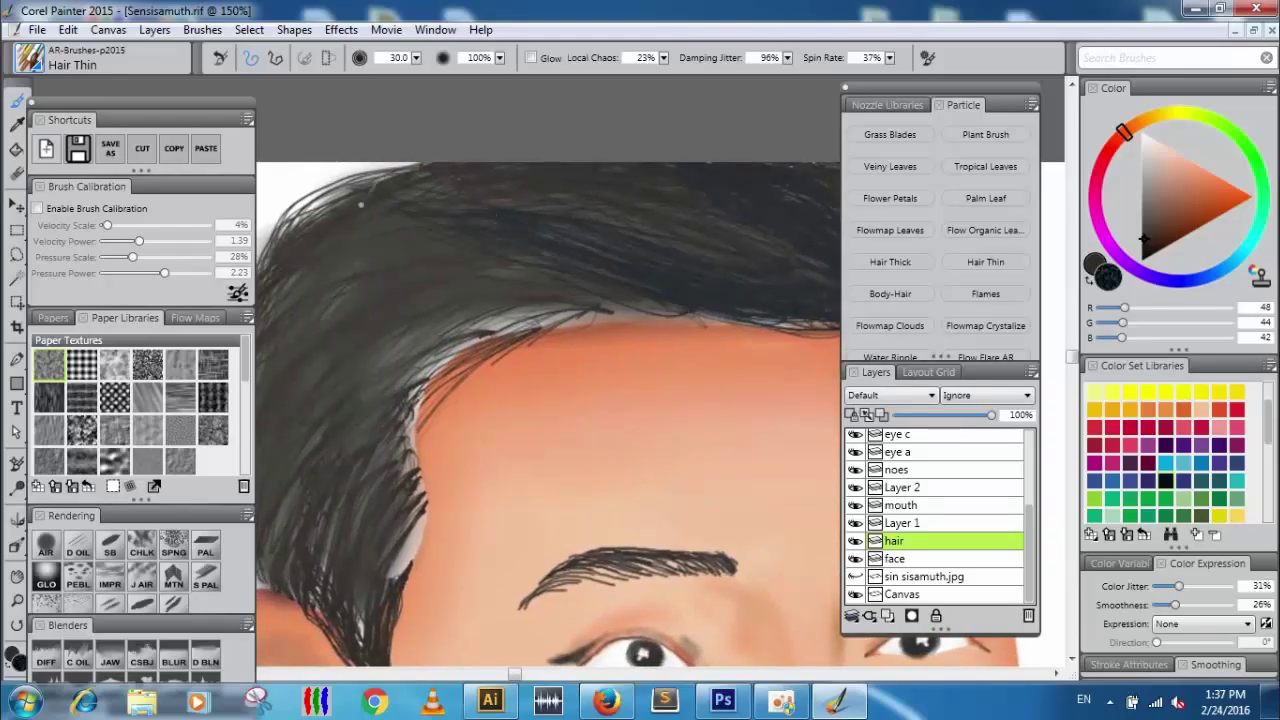
Paint near-black strands along the left front hairline and down towards the sideburn.
left_click_drag(502, 197, 404, 190)
mouse_move(576, 317)
left_mouse_down()
mouse_move(452, 298)
mouse_move(367, 307)
mouse_move(537, 327)
mouse_move(440, 314)
mouse_move(345, 354)
left_mouse_up()
left_click_drag(501, 313, 340, 390)
left_click_drag(554, 314, 384, 376)
left_click_drag(494, 317, 396, 394)
left_click_drag(464, 336, 358, 452)
mouse_move(424, 396)
left_mouse_down()
mouse_move(388, 473)
mouse_move(396, 512)
left_mouse_up()
Try filling the light edge of the left temple hairline with short Hair Thin strands and undo each stroke.
left_click_drag(449, 420, 470, 258)
left_click_drag(449, 370, 420, 434)
key("ctrl+z")
left_click_drag(454, 348, 404, 420)
key("ctrl+z")
left_click_drag(459, 332, 394, 446)
key("ctrl+z")
left_click_drag(449, 328, 399, 455)
key("ctrl+z")
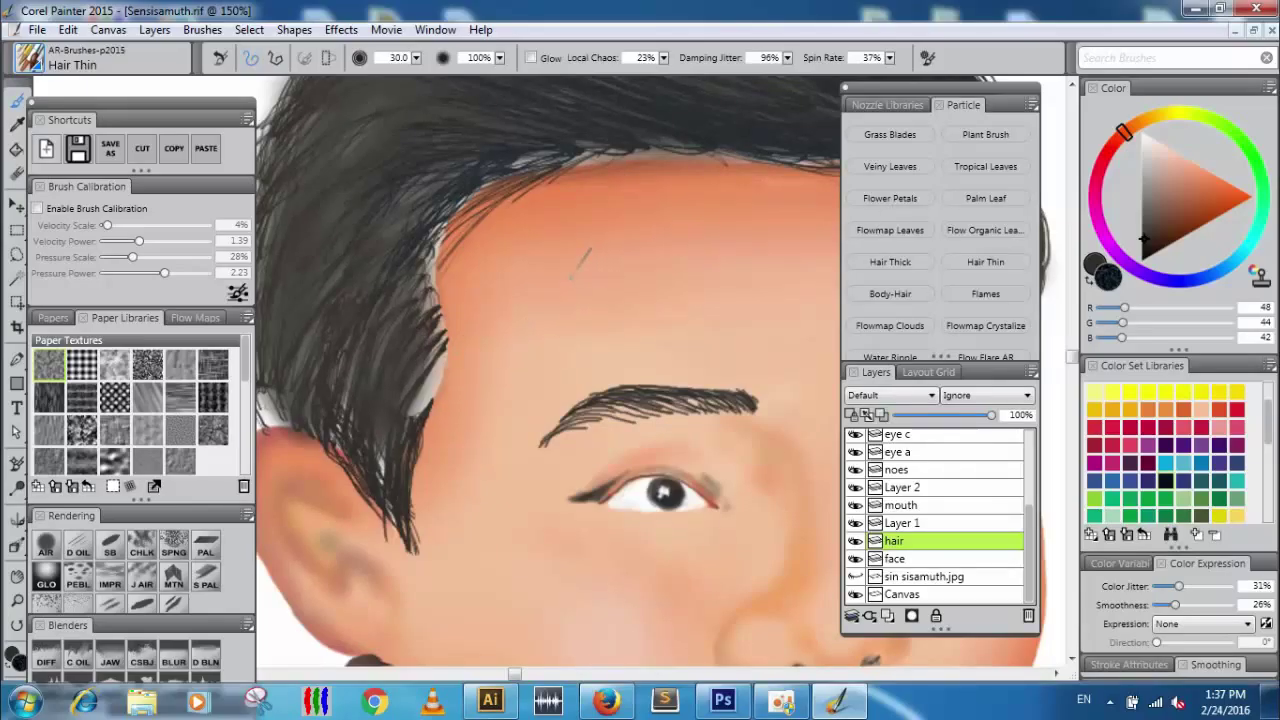
Switch to the Simple category's Scratchboard Tool and draw thin dark strands filling the gap beside the left sideburn.
left_click(36, 62)
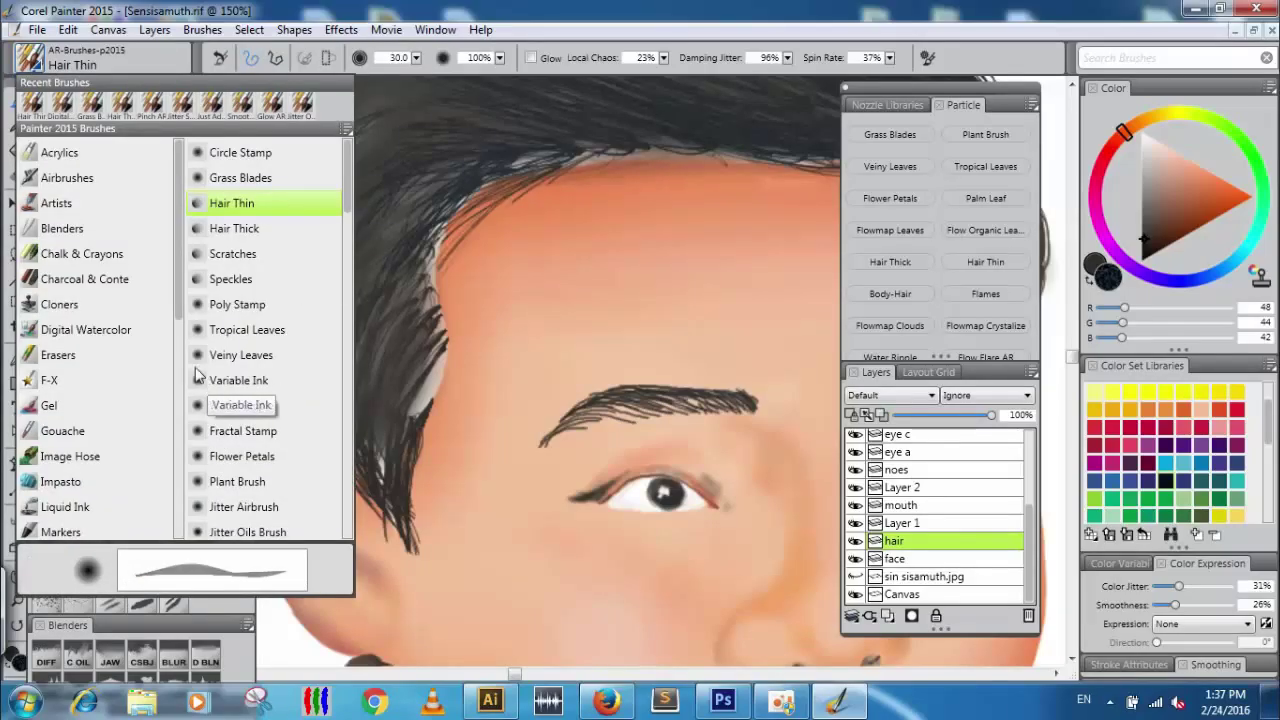
left_click(60, 228)
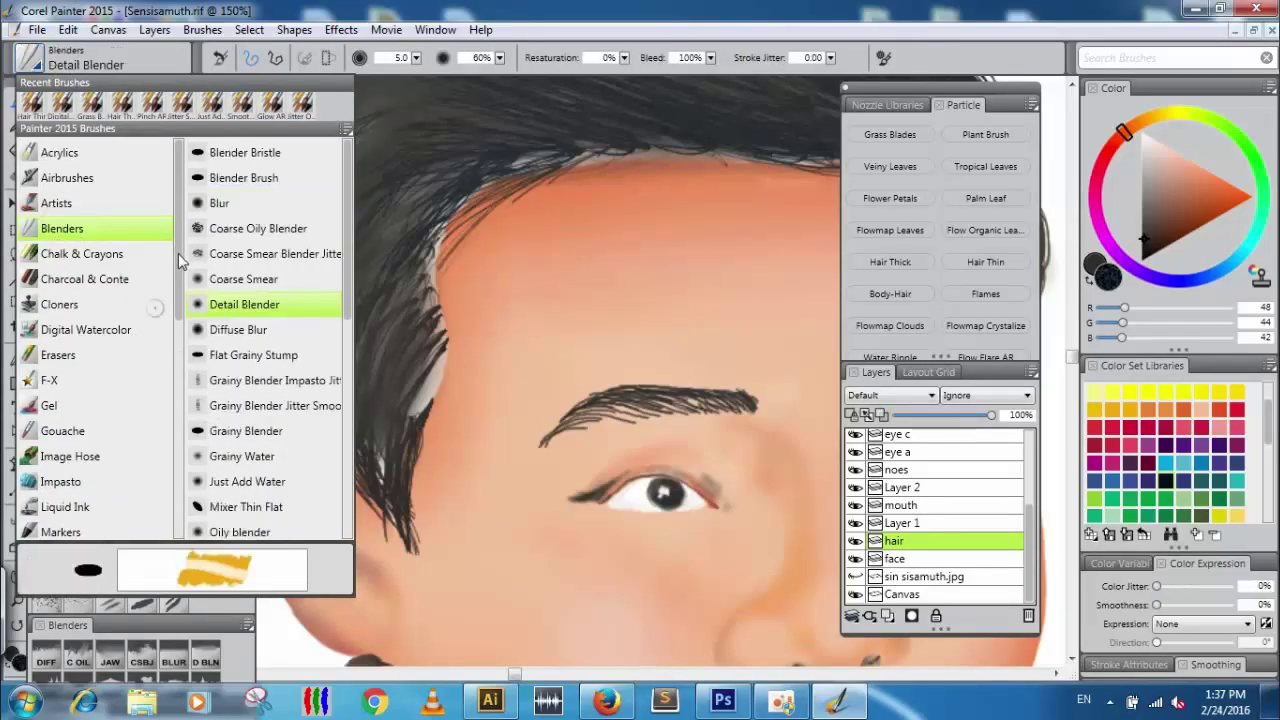
scroll(180, 258, "down", 8)
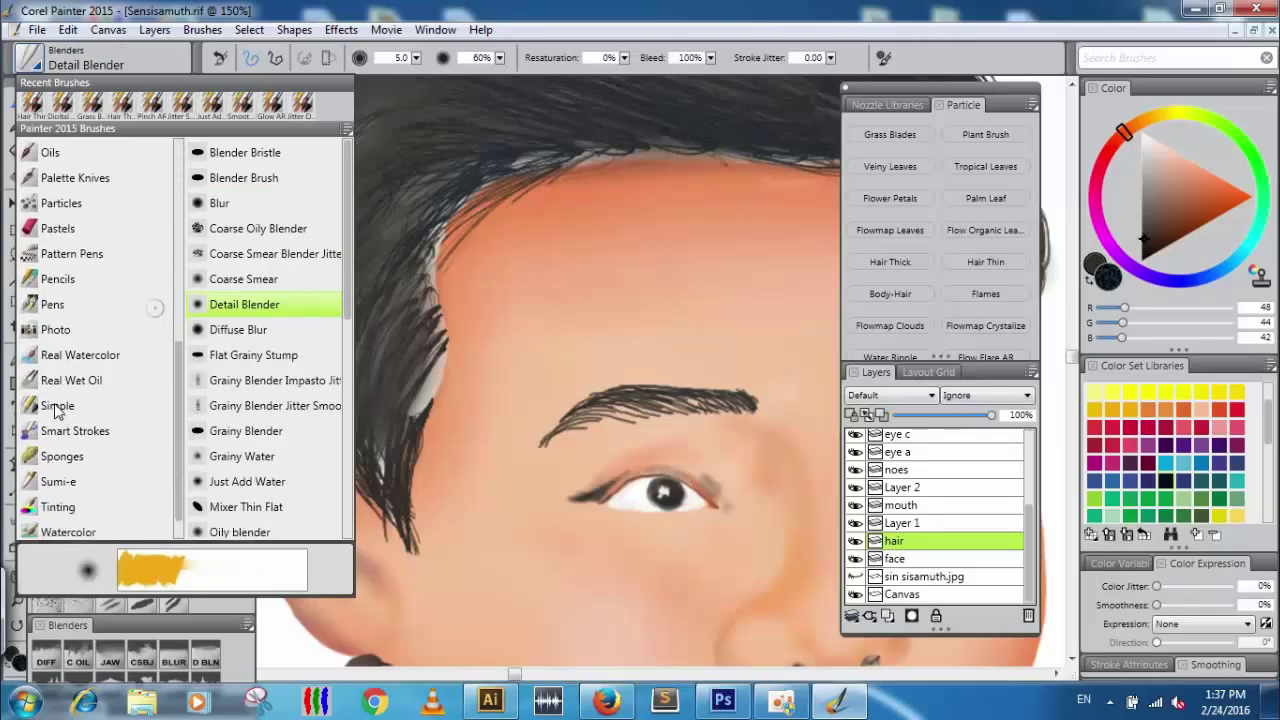
left_click(55, 408)
left_click(251, 282)
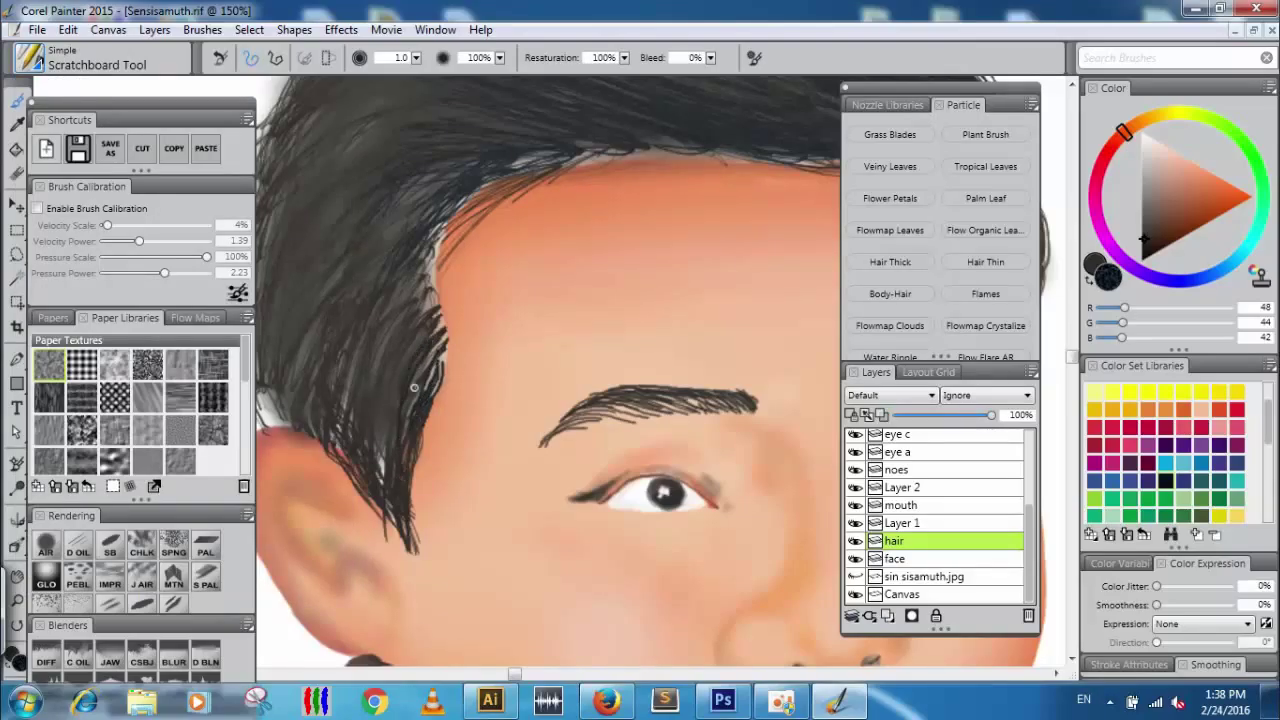
left_click_drag(422, 275, 391, 443)
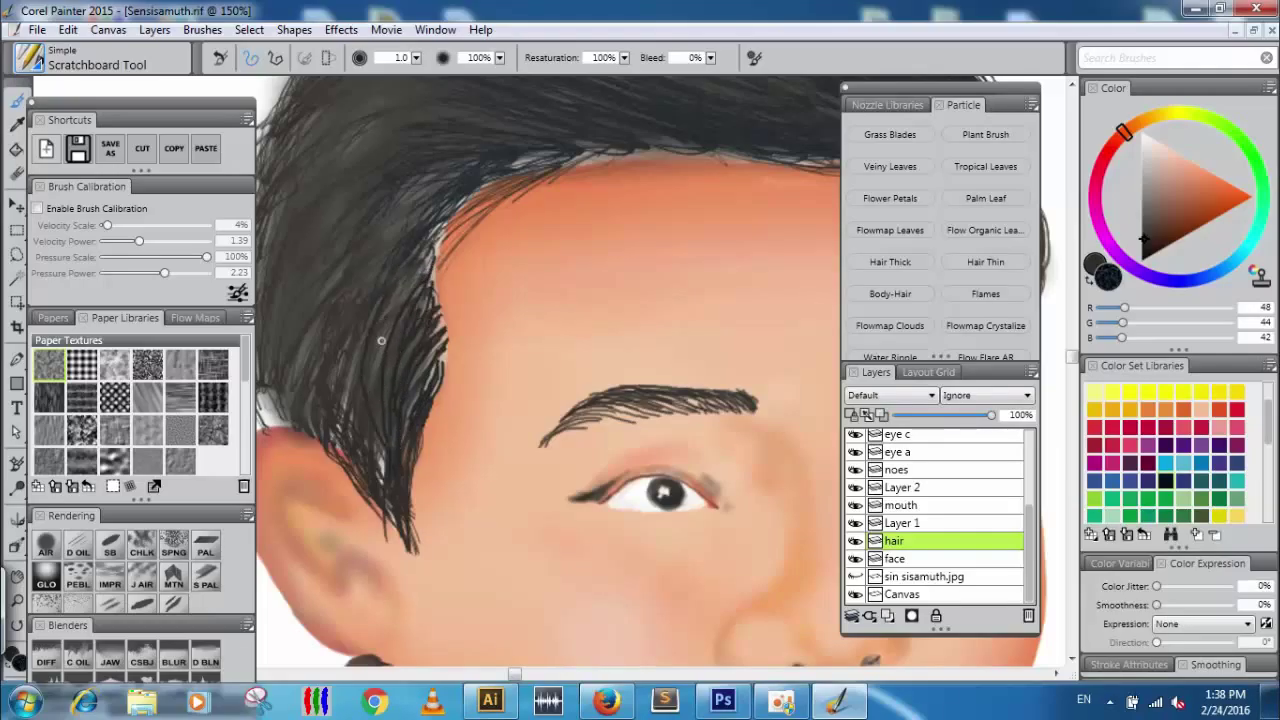
Set the additional colour to a brownish grey for lighter hair strands.
key("ctrl+minus")
key("ctrl+minus")
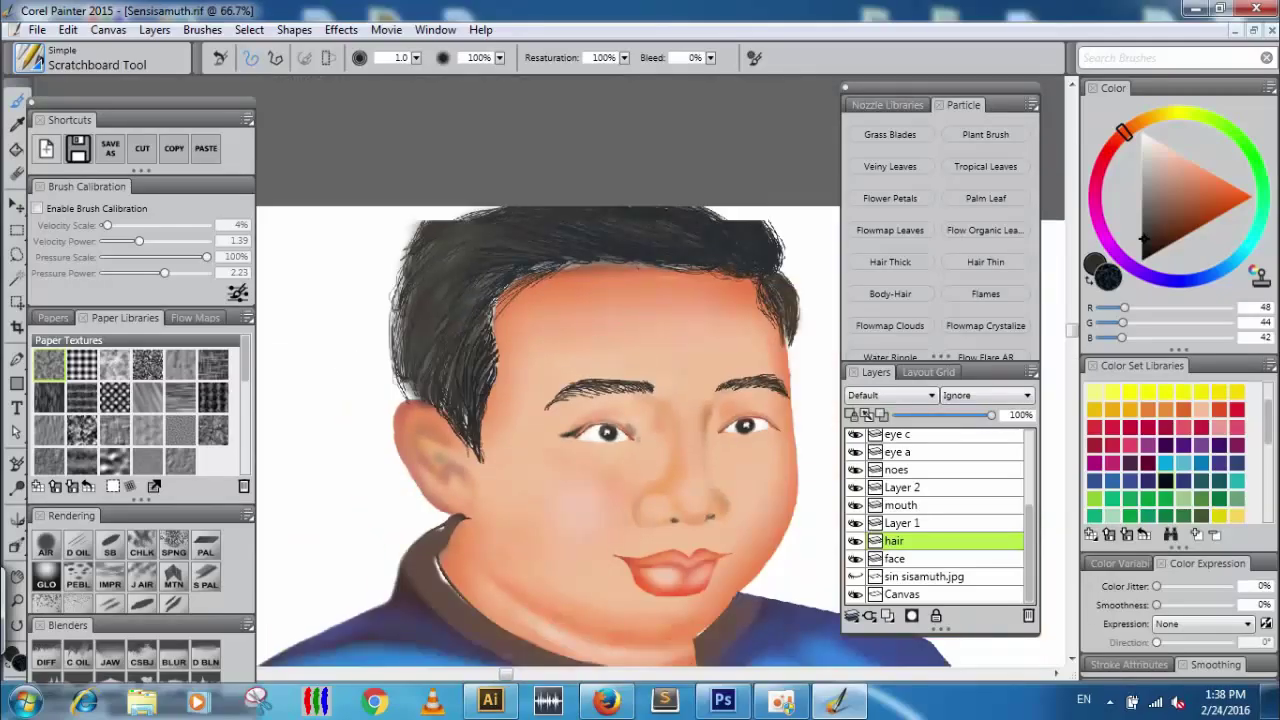
key("ctrl+plus")
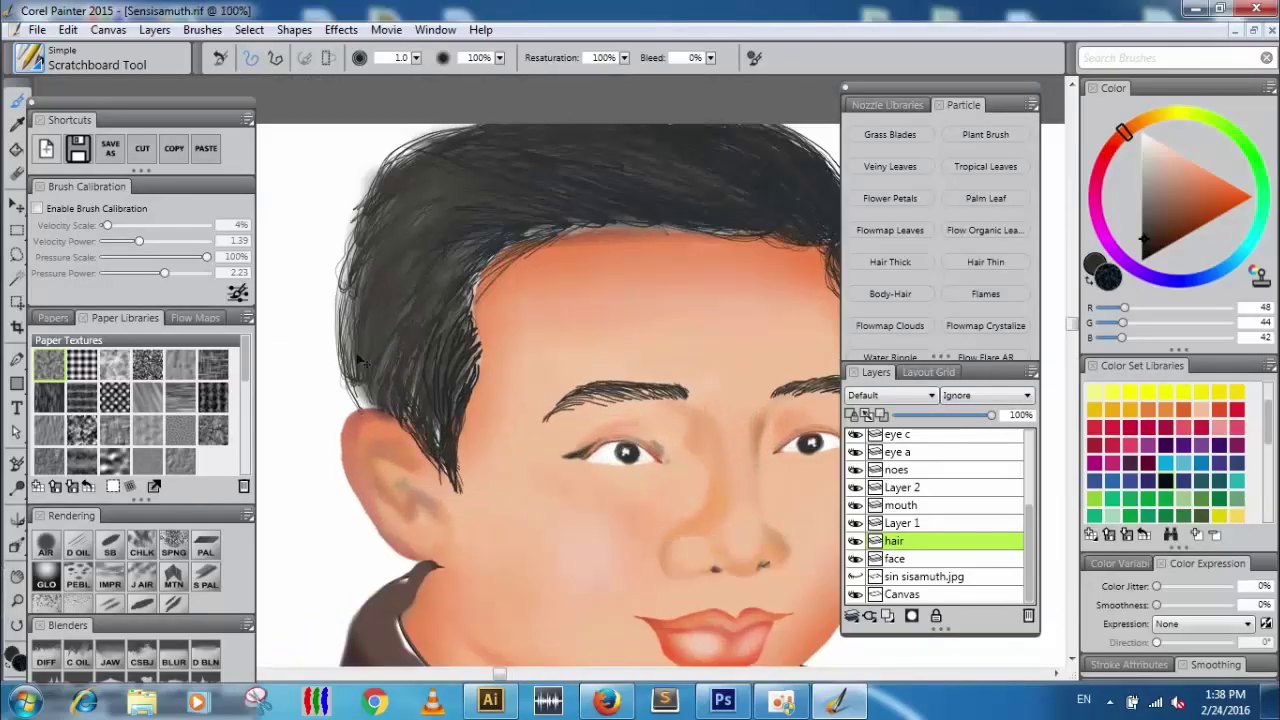
left_click_drag(1153, 244, 1154, 219)
left_click(1090, 281)
left_click_drag(634, 200, 420, 198)
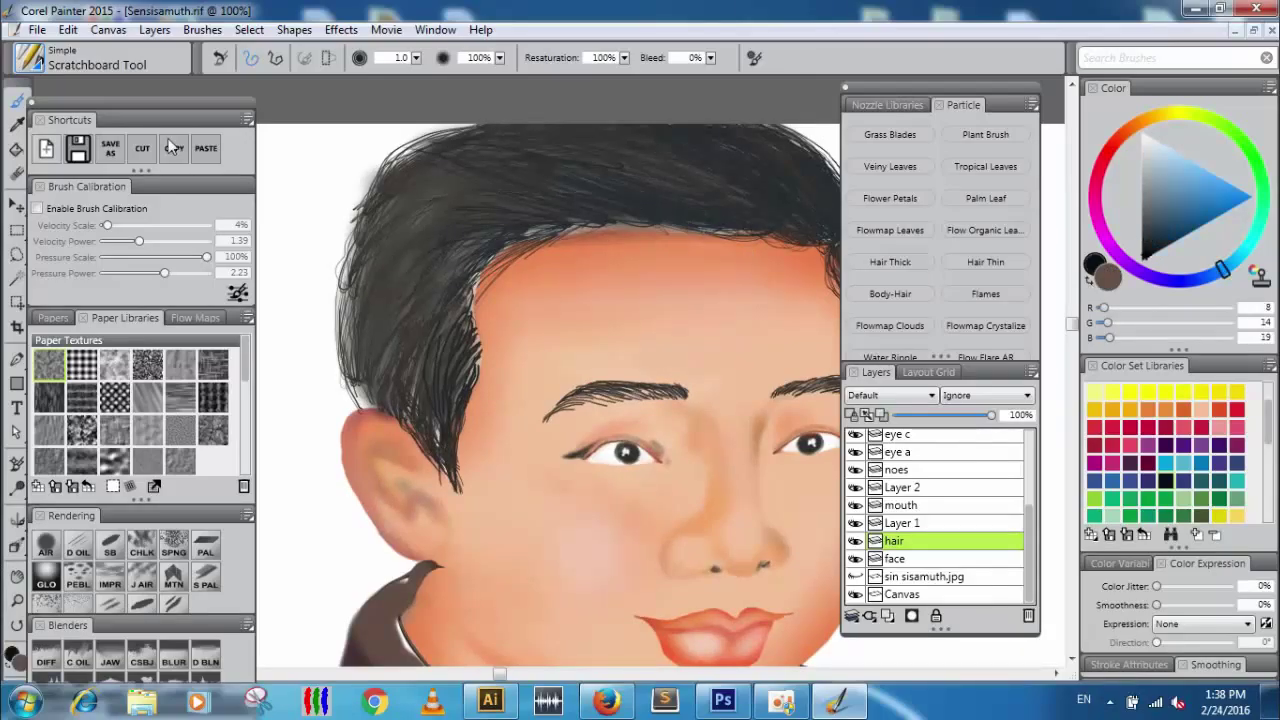
Look through the brush library's Particles category and switch back to the Hair Thin brush.
left_click(51, 62)
scroll(80, 420, "down", 2)
scroll(80, 413, "up", 3)
scroll(80, 412, "up", 3)
left_click(62, 380)
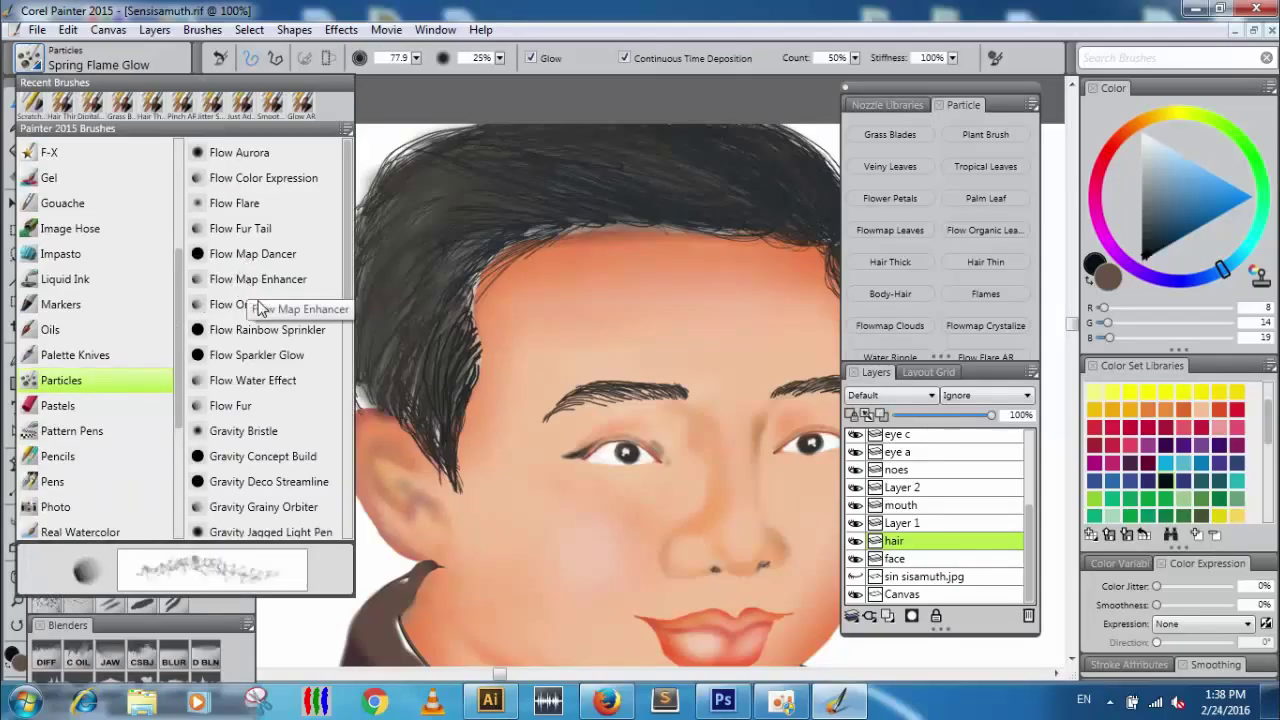
left_click(1000, 265)
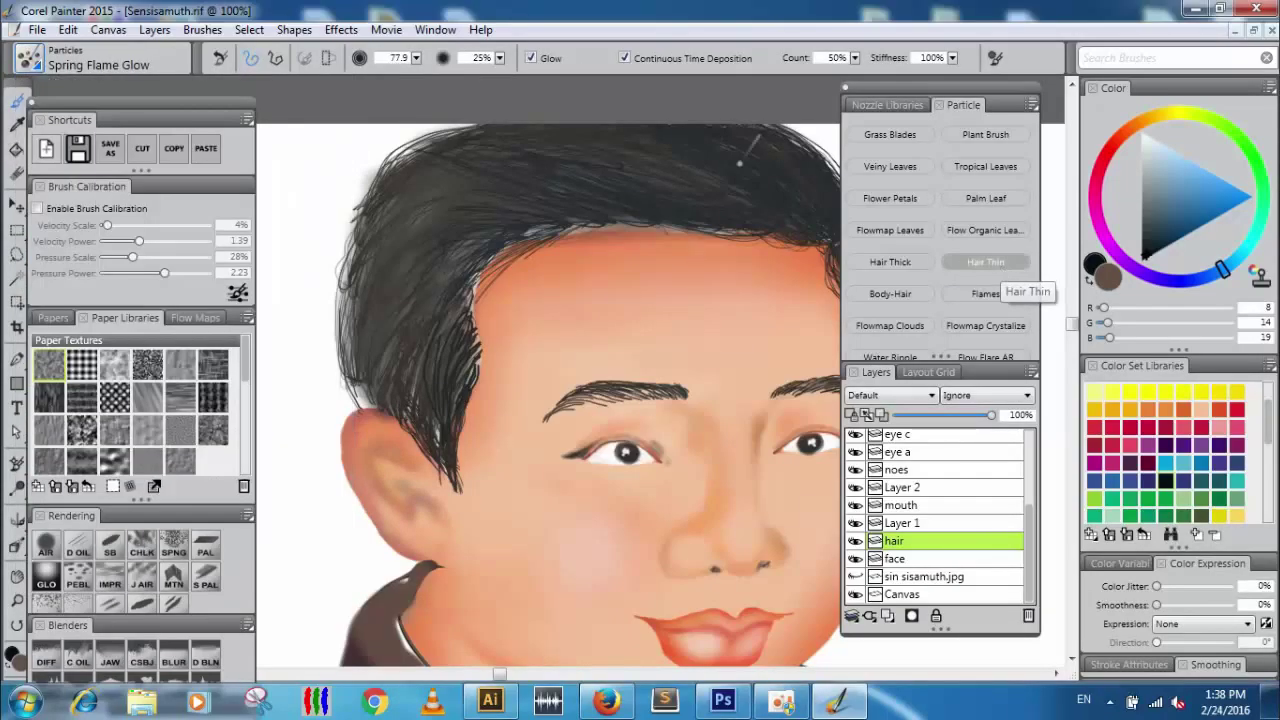
Paint brownish-grey highlight strands sweeping across the top and right side of the hair.
mouse_move(472, 190)
left_mouse_down()
mouse_move(460, 200)
mouse_move(760, 195)
mouse_move(615, 185)
mouse_move(804, 214)
mouse_move(636, 140)
left_mouse_up()
left_click_drag(813, 180, 703, 194)
left_click_drag(742, 232, 570, 152)
mouse_move(754, 219)
left_mouse_down()
mouse_move(669, 224)
mouse_move(457, 96)
left_mouse_up()
left_click_drag(760, 203, 494, 138)
left_click_drag(758, 226, 541, 118)
left_click_drag(733, 254, 662, 150)
mouse_move(741, 253)
left_mouse_down()
mouse_move(670, 252)
mouse_move(435, 200)
left_mouse_up()
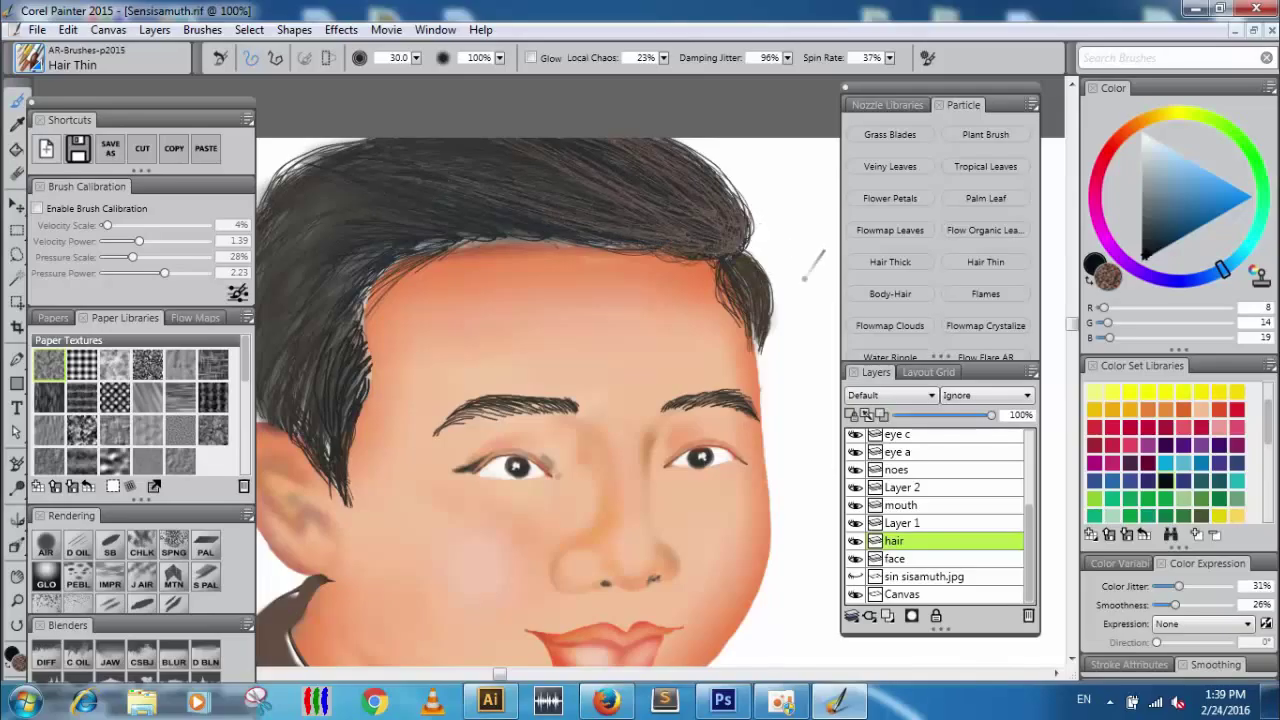
Paint short brownish-grey strands down the hair beside the right temple.
left_click_drag(730, 275, 775, 314)
left_click_drag(746, 250, 765, 344)
left_click_drag(762, 265, 750, 348)
left_click_drag(760, 237, 768, 340)
mouse_move(750, 258)
left_mouse_down()
mouse_move(771, 278)
mouse_move(764, 352)
left_mouse_up()
Paint brownish-grey strands along the left temple and down into the sideburn.
left_click_drag(531, 281, 701, 308)
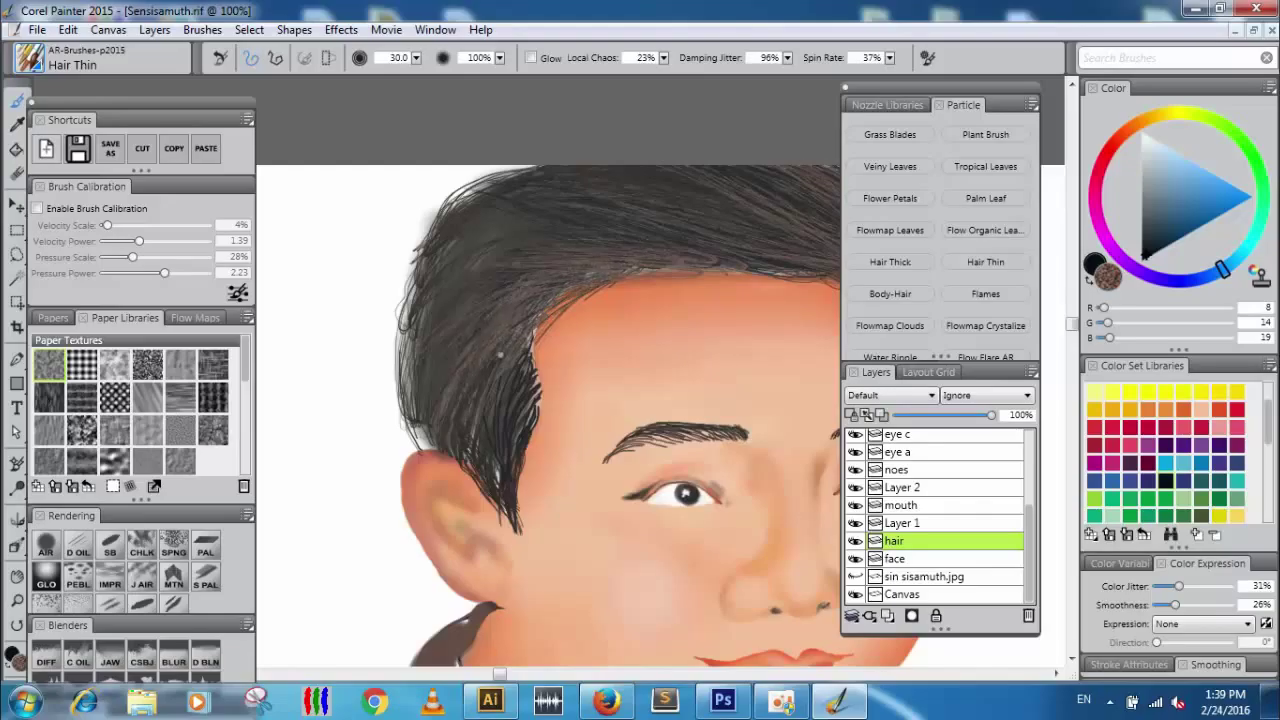
mouse_move(524, 380)
left_mouse_down()
mouse_move(489, 468)
mouse_move(516, 462)
left_mouse_up()
mouse_move(549, 338)
left_mouse_down()
mouse_move(520, 440)
mouse_move(488, 481)
left_mouse_up()
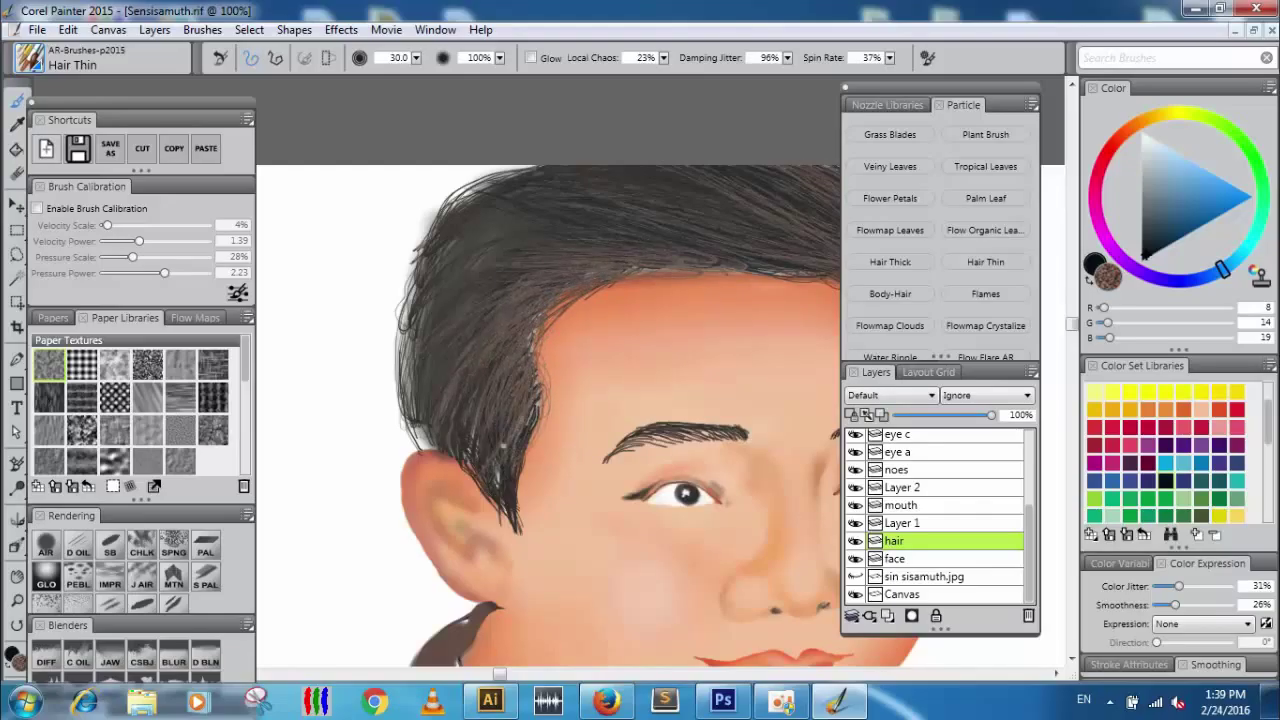
Cover the left side of the hair from the crown to above the ear with brownish-grey strands, undoing misplaced strokes.
left_click_drag(502, 220, 425, 346)
left_click_drag(452, 254, 476, 214)
mouse_move(520, 166)
left_mouse_down()
mouse_move(381, 374)
mouse_move(385, 388)
left_mouse_up()
key("ctrl+z")
mouse_move(418, 437)
left_mouse_down()
mouse_move(417, 342)
mouse_move(600, 148)
mouse_move(378, 320)
left_mouse_up()
key("ctrl+z")
mouse_move(606, 156)
left_mouse_down()
mouse_move(410, 325)
mouse_move(420, 424)
left_mouse_up()
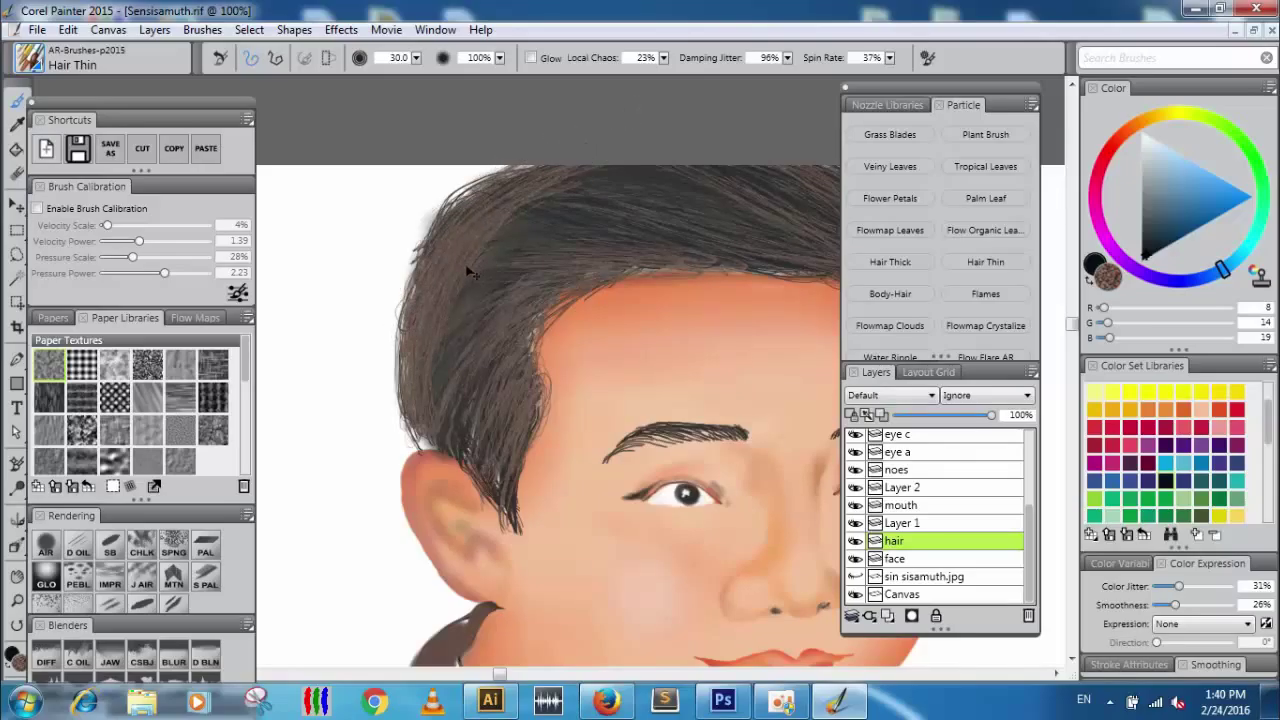
left_click_drag(437, 232, 527, 156)
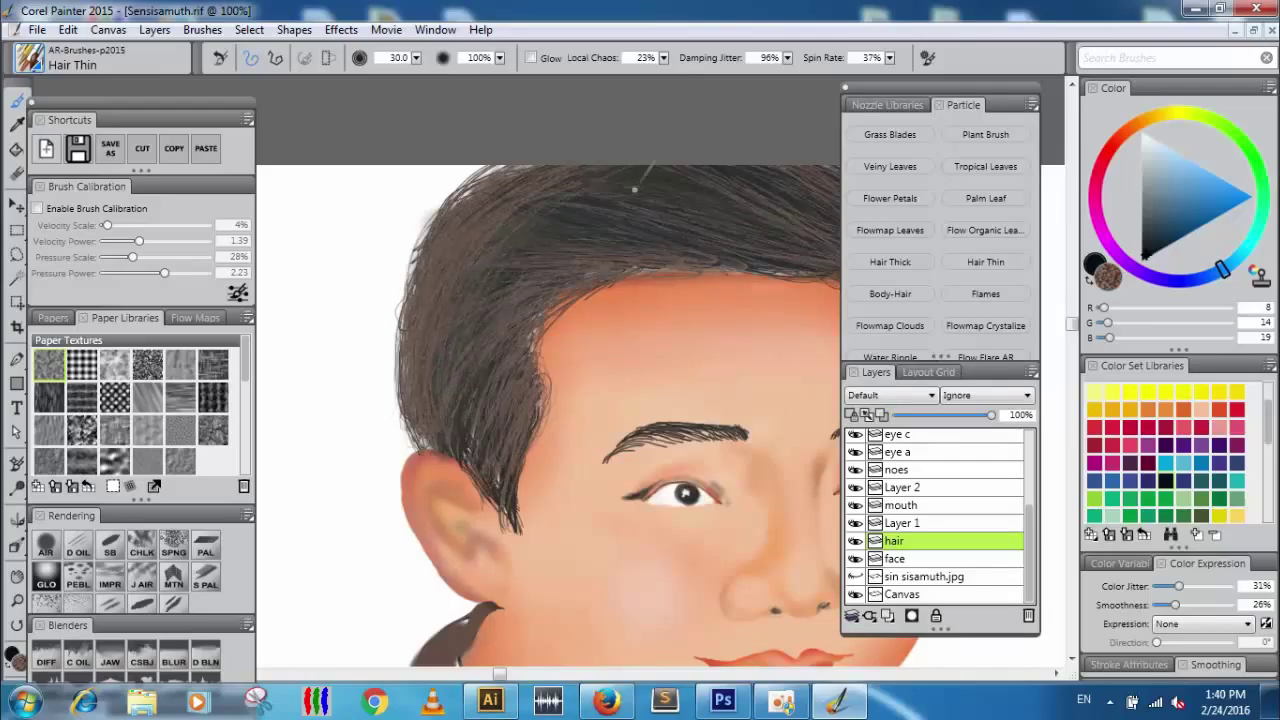
Add brownish-grey strands from the crown across the front hair and loose flyaway strands at the upper left edge.
left_click_drag(483, 204, 714, 252)
mouse_move(452, 181)
left_mouse_down()
mouse_move(734, 264)
mouse_move(780, 256)
left_mouse_up()
mouse_move(535, 212)
left_mouse_down()
mouse_move(665, 266)
mouse_move(822, 272)
left_mouse_up()
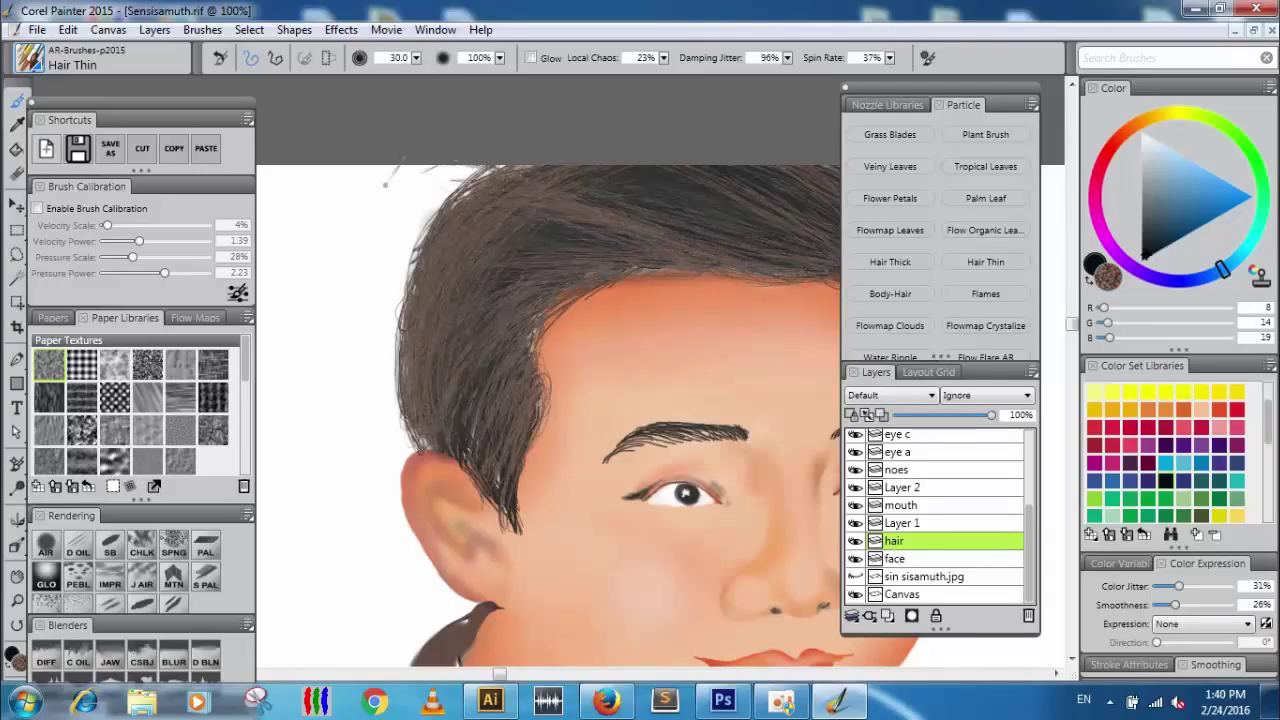
left_click_drag(470, 180, 405, 205)
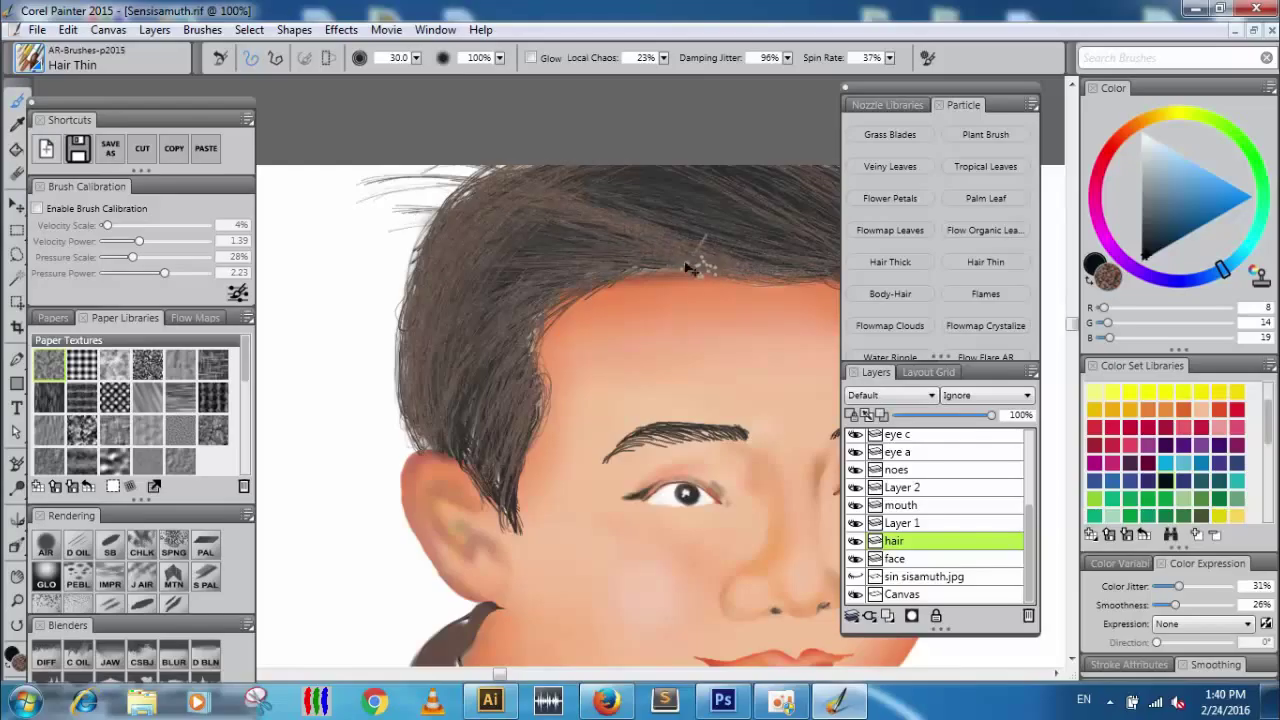
Undo the loose flyaway strands at the upper left and paint shorter brownish strands along the hair's left outer edge up to the crown.
key("ctrl+z")
key("ctrl+z")
key("ctrl+z")
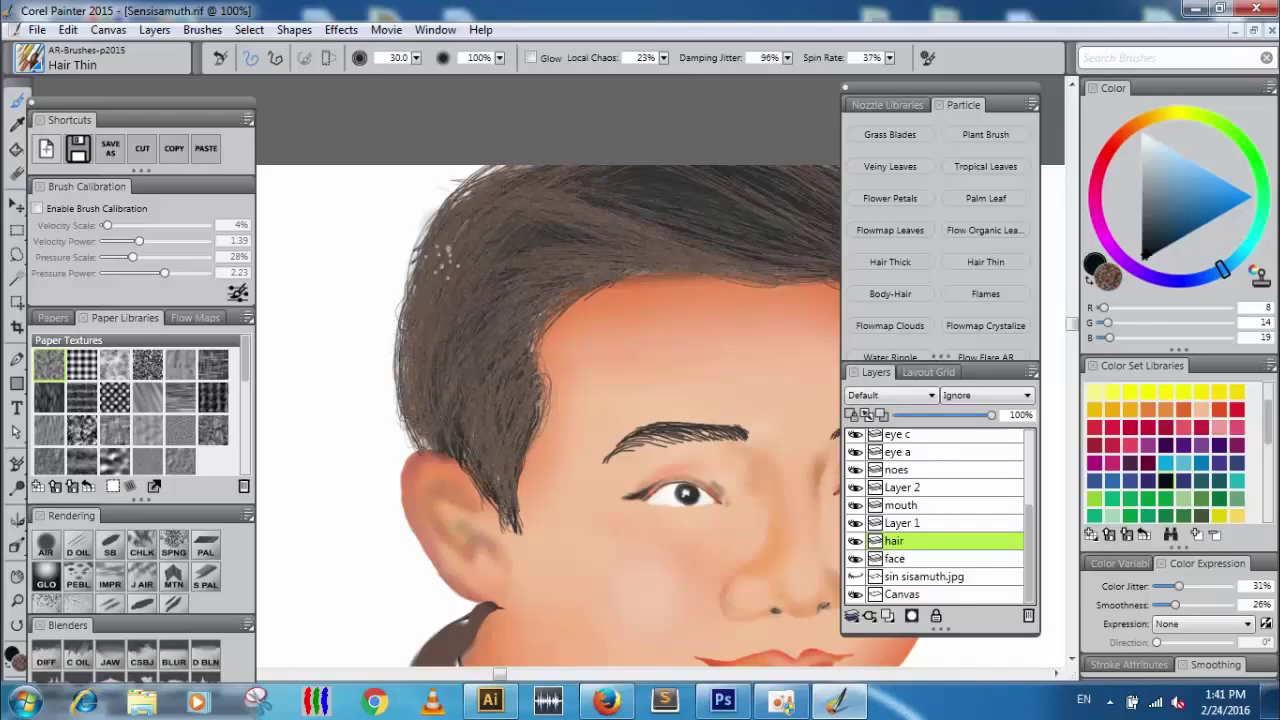
left_click_drag(398, 345, 426, 236)
left_click_drag(405, 300, 505, 166)
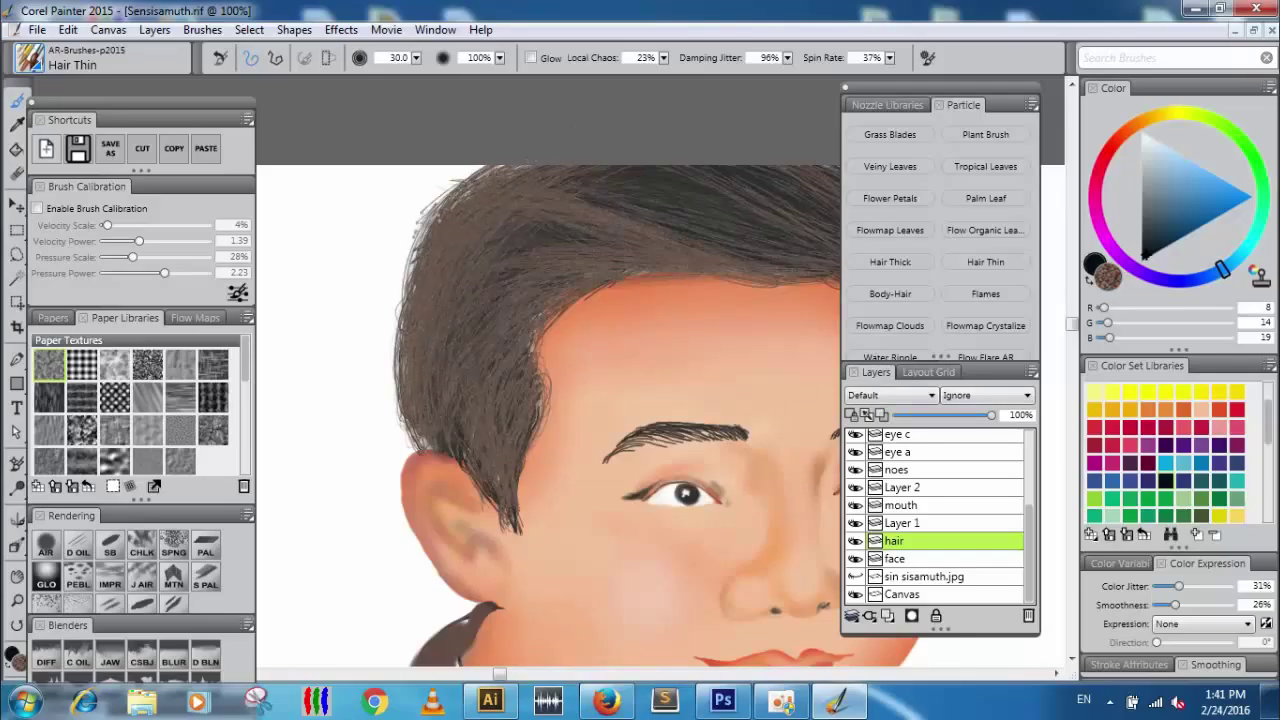
left_click_drag(424, 284, 492, 161)
left_click_drag(405, 340, 470, 205)
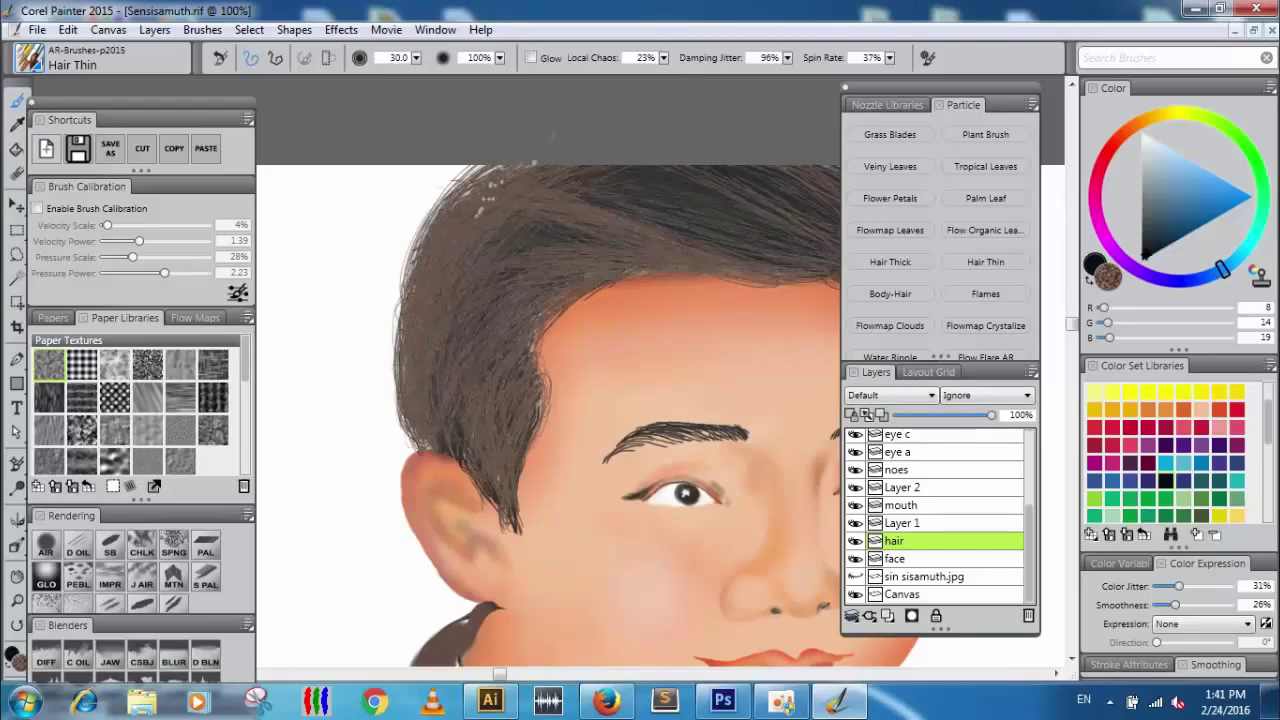
Paint brown strands over the hair tuft beside the right temple, undoing stray strokes, and add darker strands with the two colours swapped.
mouse_move(604, 225)
left_mouse_down()
mouse_move(505, 274)
mouse_move(420, 294)
mouse_move(366, 268)
left_mouse_up()
mouse_move(565, 321)
left_mouse_down()
mouse_move(597, 301)
mouse_move(596, 280)
left_mouse_up()
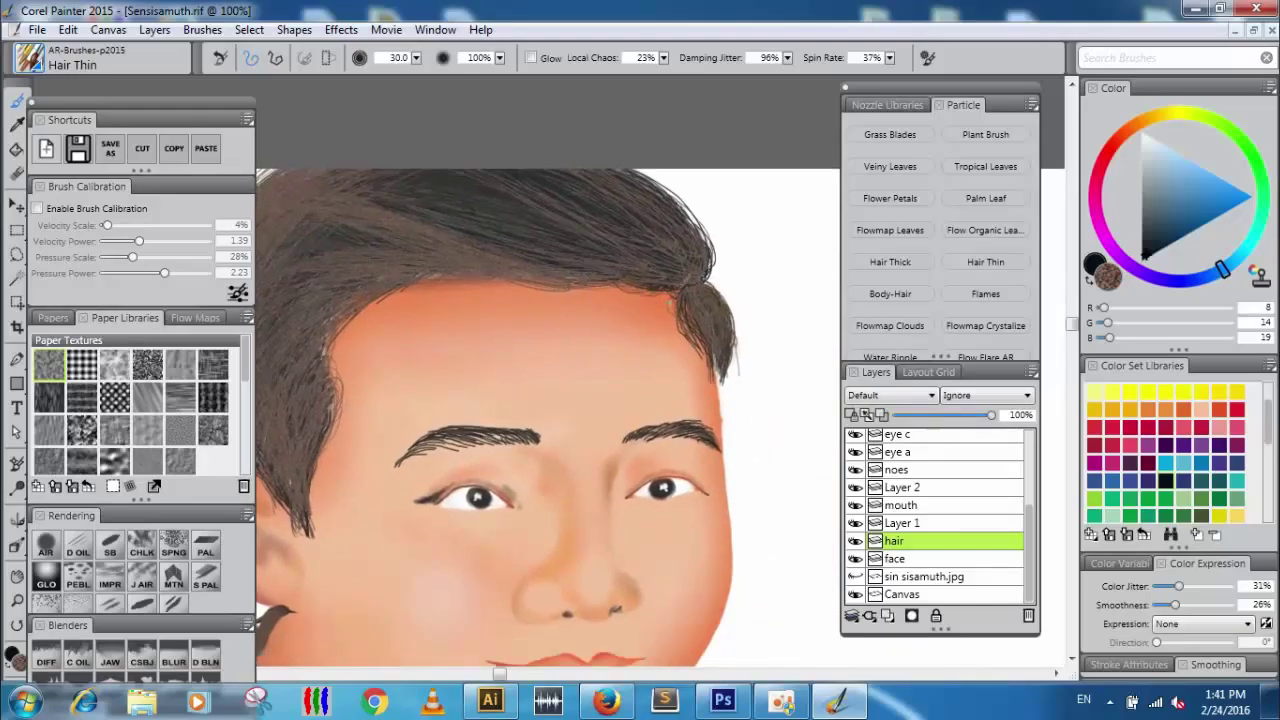
left_click_drag(720, 340, 738, 410)
key("ctrl+z")
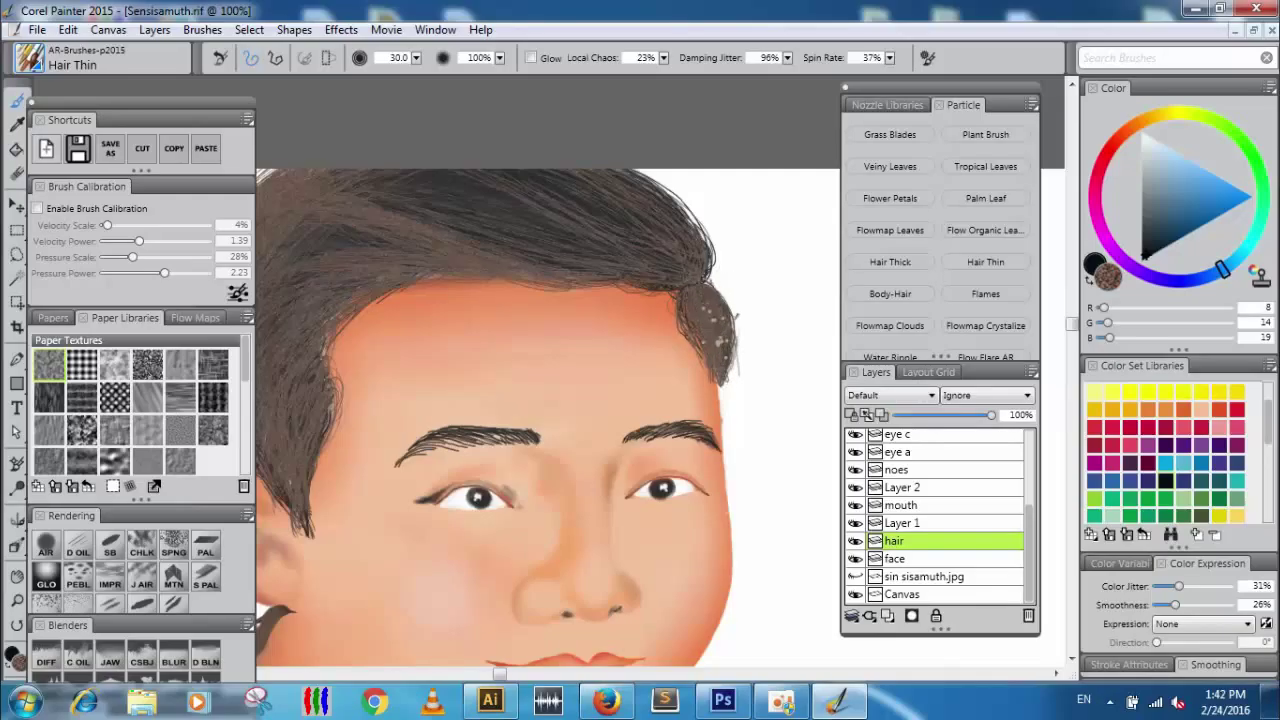
mouse_move(732, 283)
left_mouse_down()
mouse_move(731, 348)
mouse_move(696, 315)
mouse_move(723, 320)
mouse_move(743, 350)
mouse_move(727, 417)
left_mouse_up()
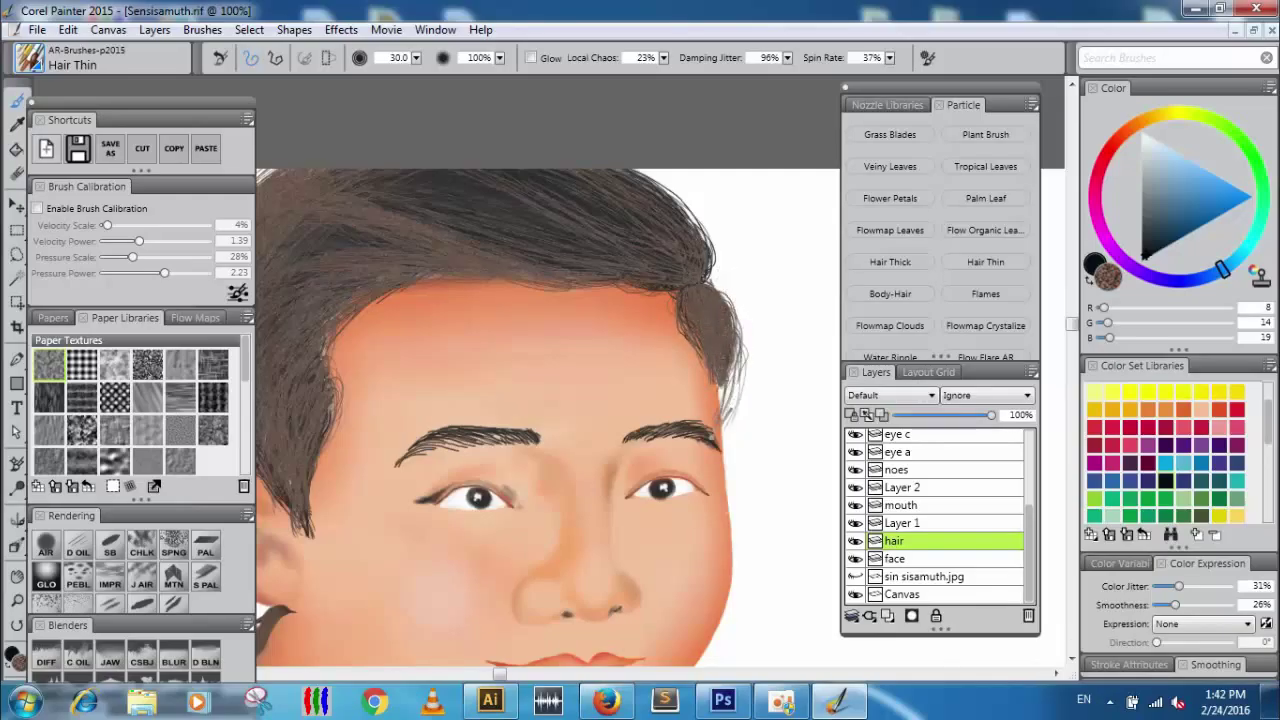
key("ctrl+z")
left_click_drag(738, 320, 722, 416)
key("ctrl+z")
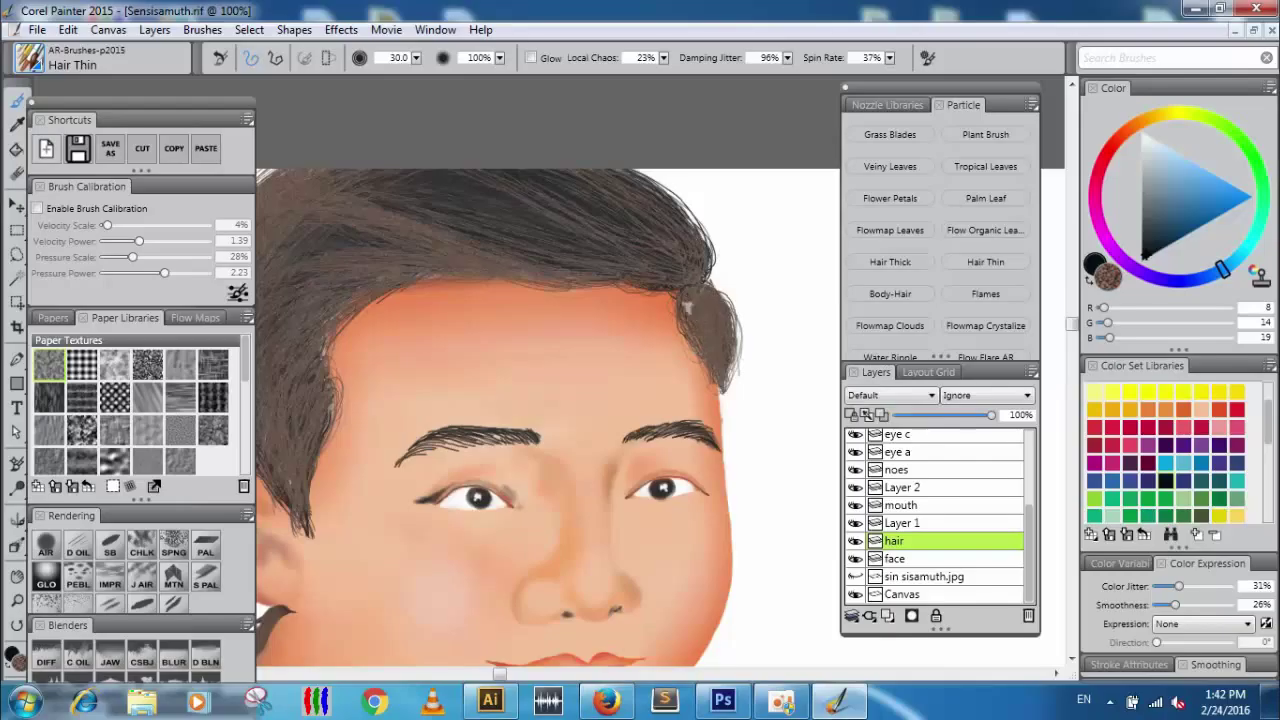
left_click(1090, 287)
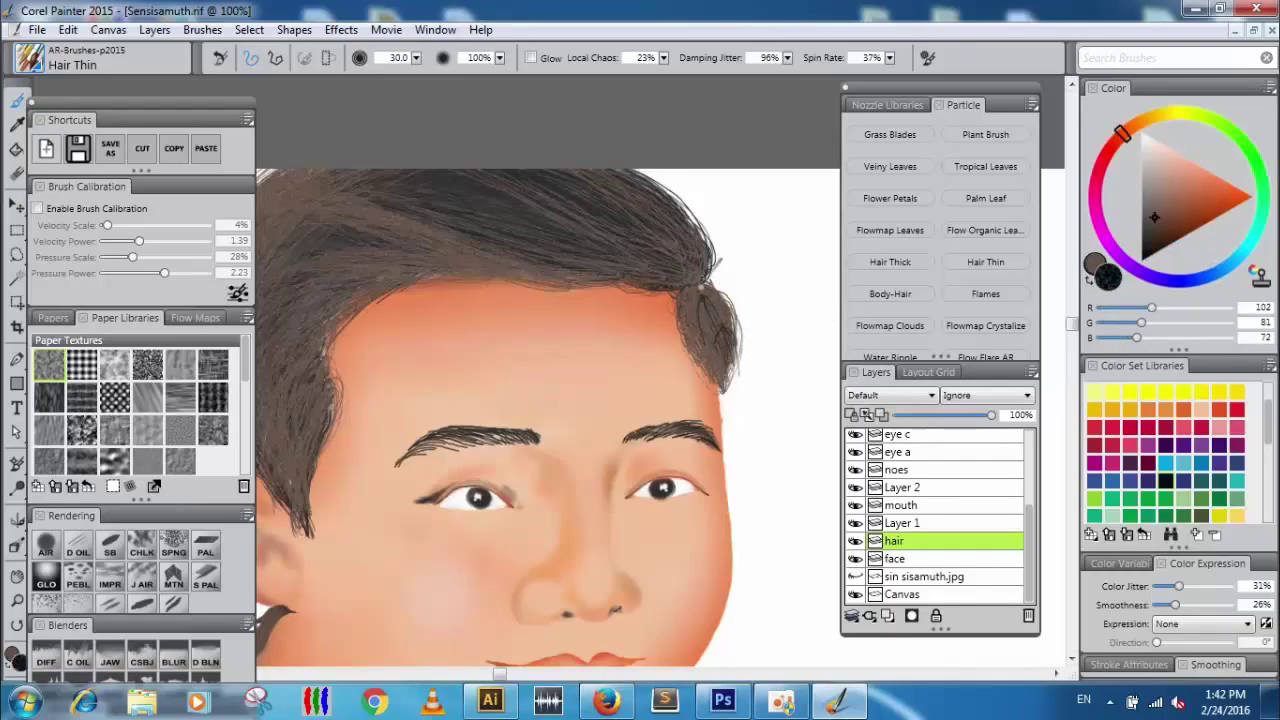
left_click_drag(695, 290, 720, 359)
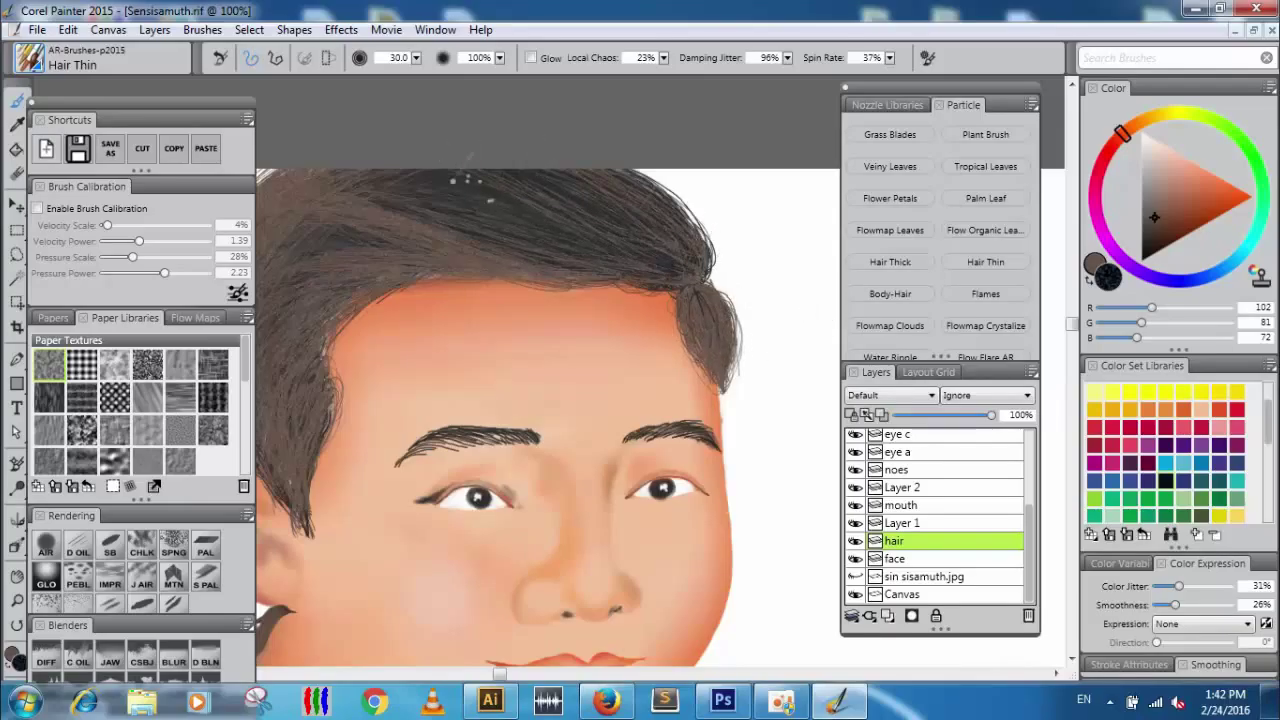
Examine the hair and the whole portrait at several zoom levels.
key("ctrl+minus")
key("ctrl+minus")
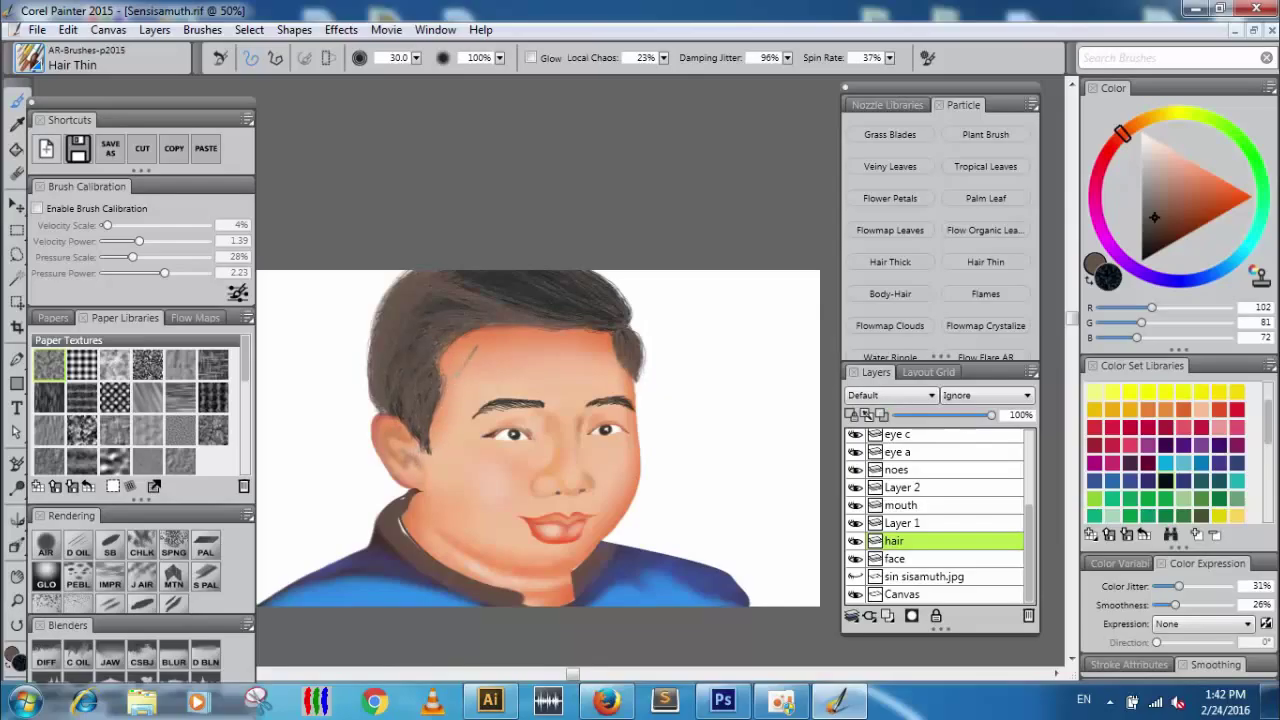
key("ctrl+plus")
key("ctrl+plus")
key("ctrl+plus")
key("ctrl+minus")
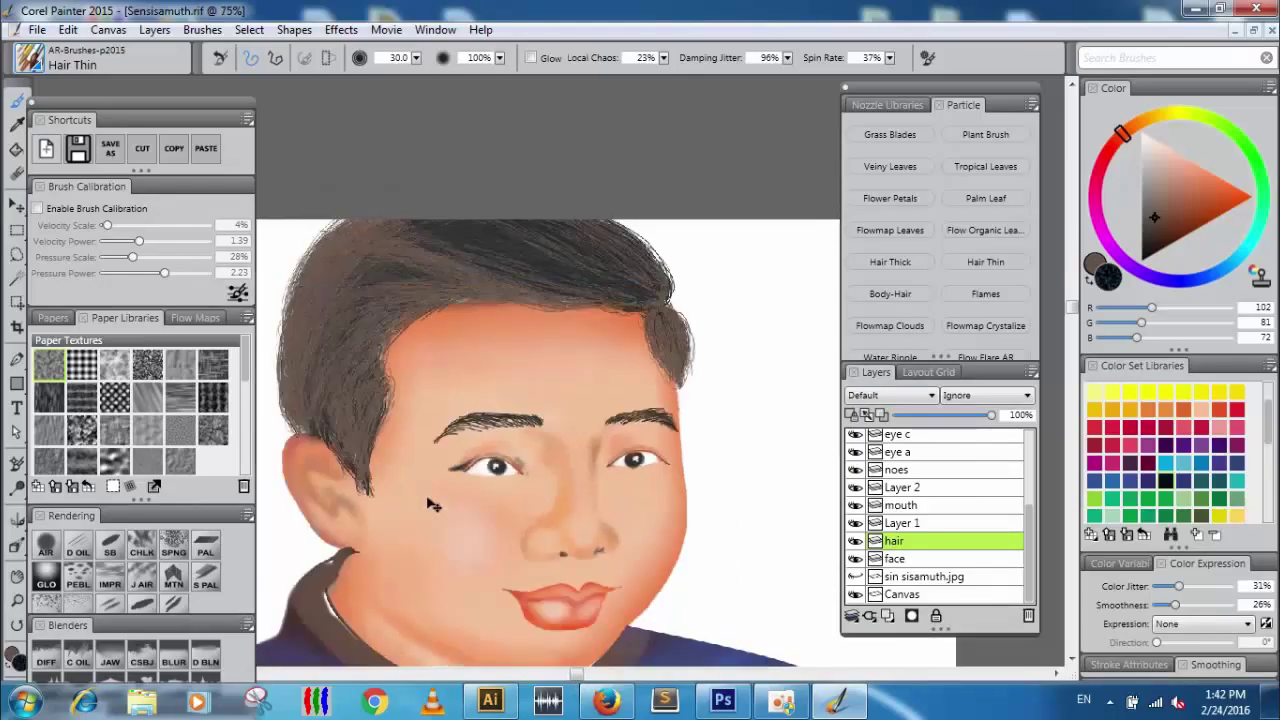
key("ctrl+minus")
key("ctrl+minus")
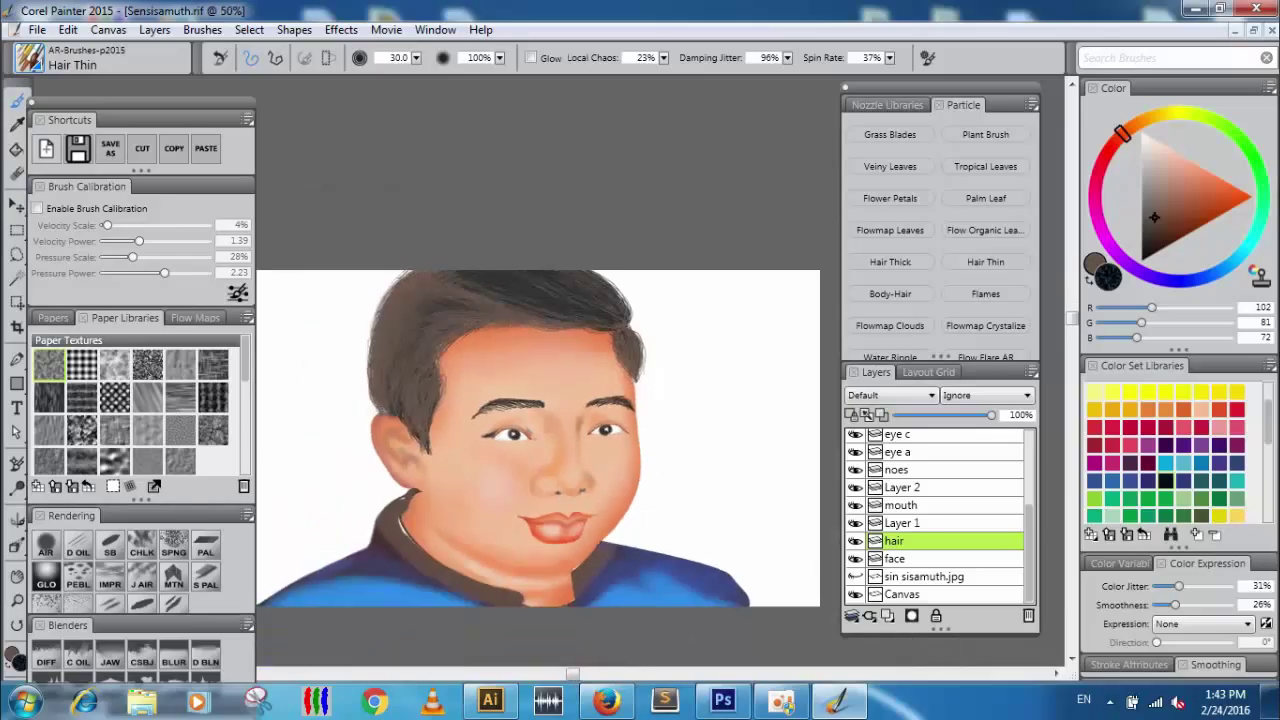
Toggle the Shape 6 layer's visibility off and on to check which part of the collar area it holds.
left_click_drag(529, 496, 577, 321)
key("ctrl+plus")
key("ctrl+plus")
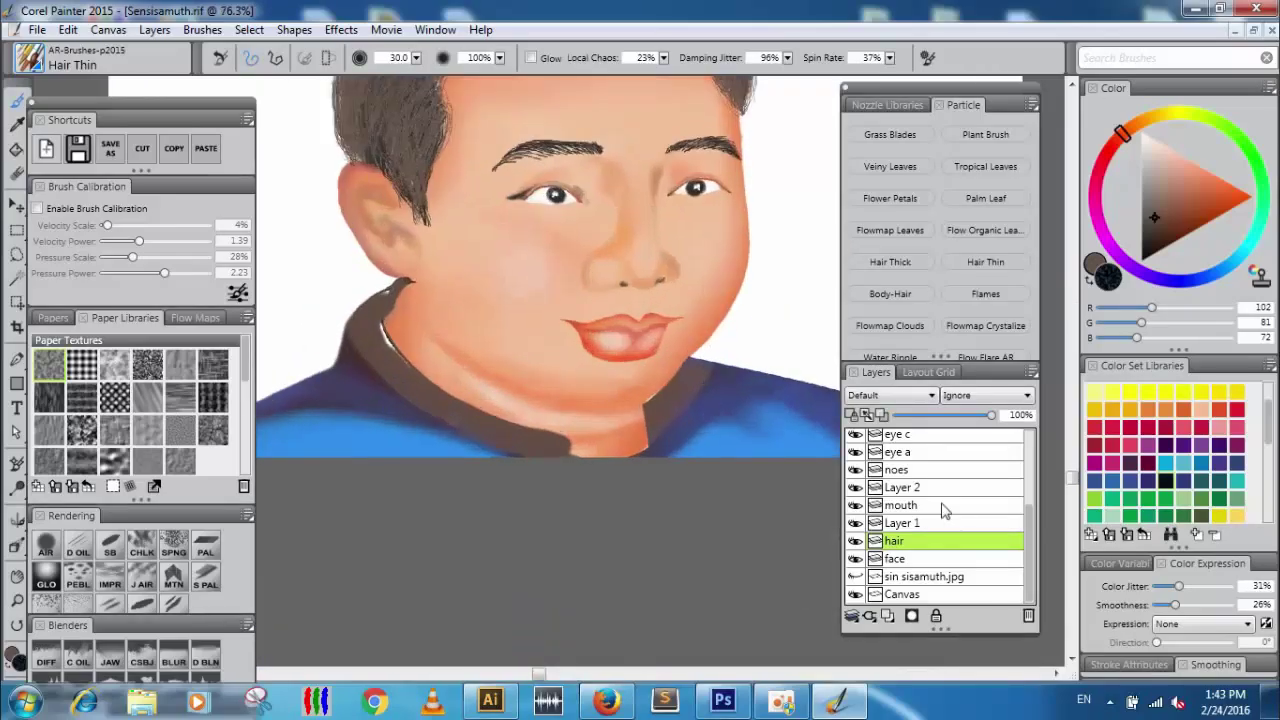
left_click_drag(1027, 537, 1027, 437)
left_click(855, 438)
left_click(855, 438)
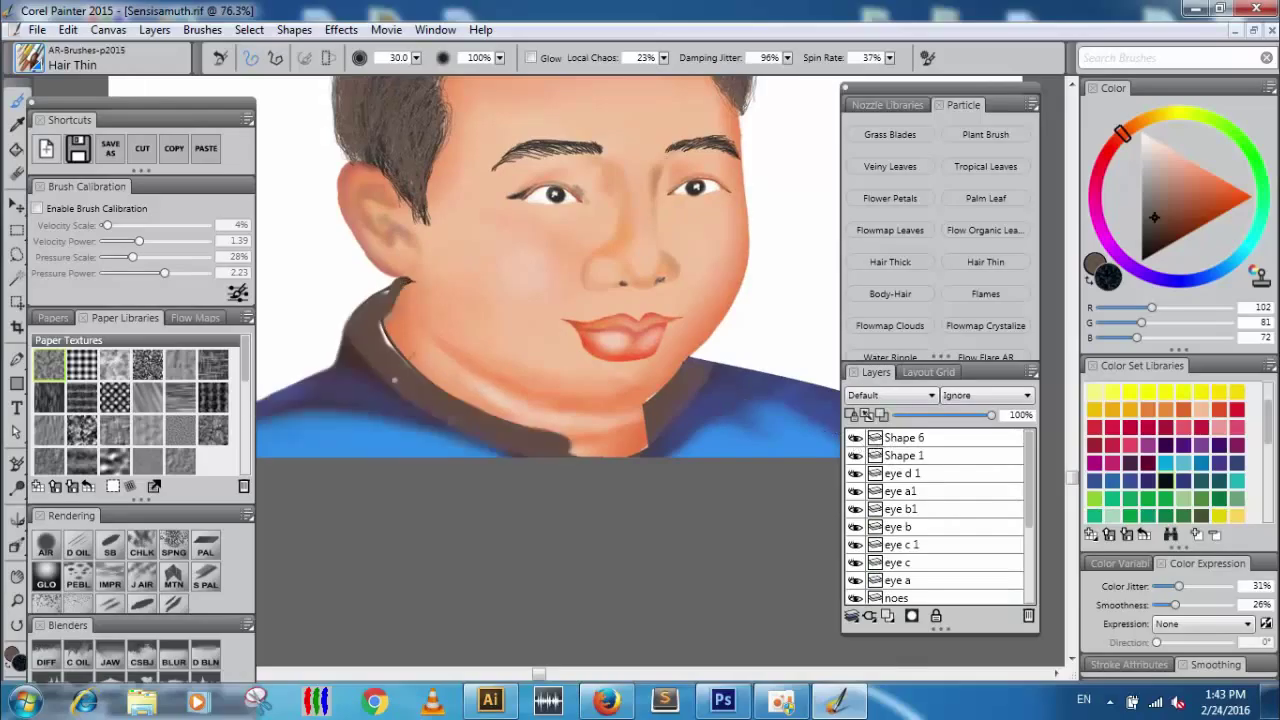
On the Shape 6 layer, paint over the white gap between collar and neck with the Digital Airbrush AR at size 9.3.
left_click(1089, 280)
left_click(46, 546)
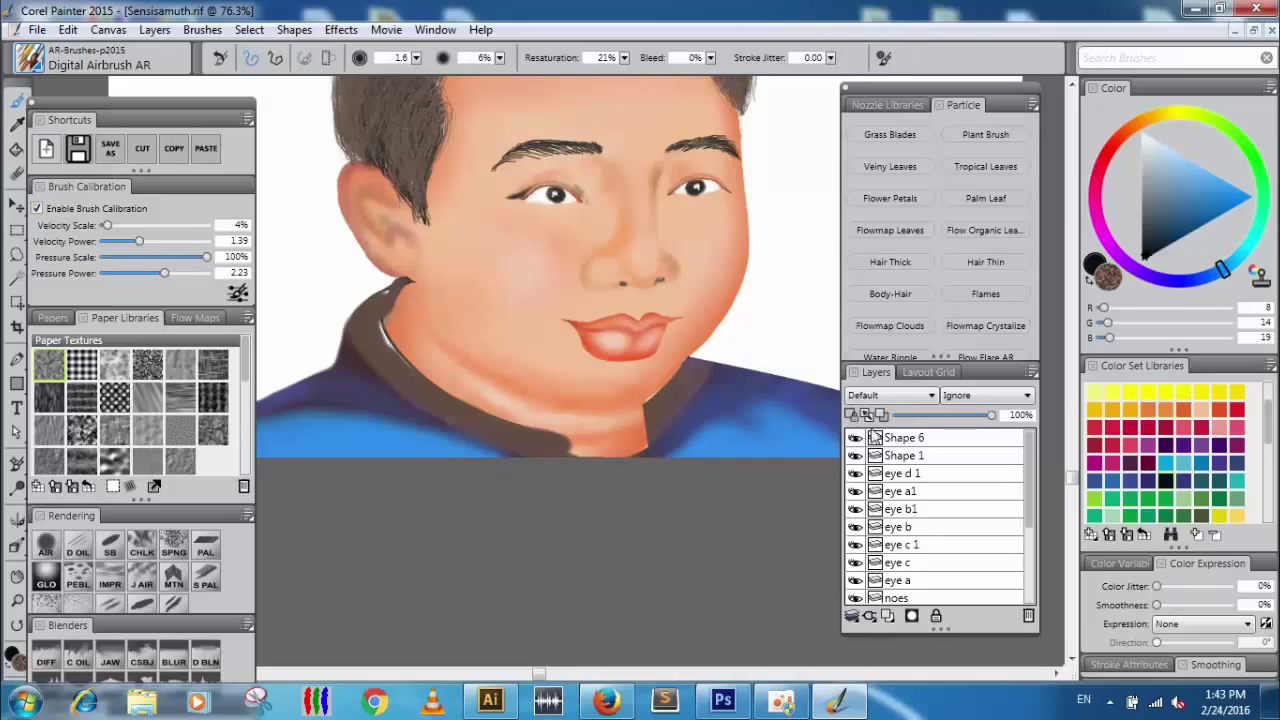
left_click(876, 438)
left_click(416, 58)
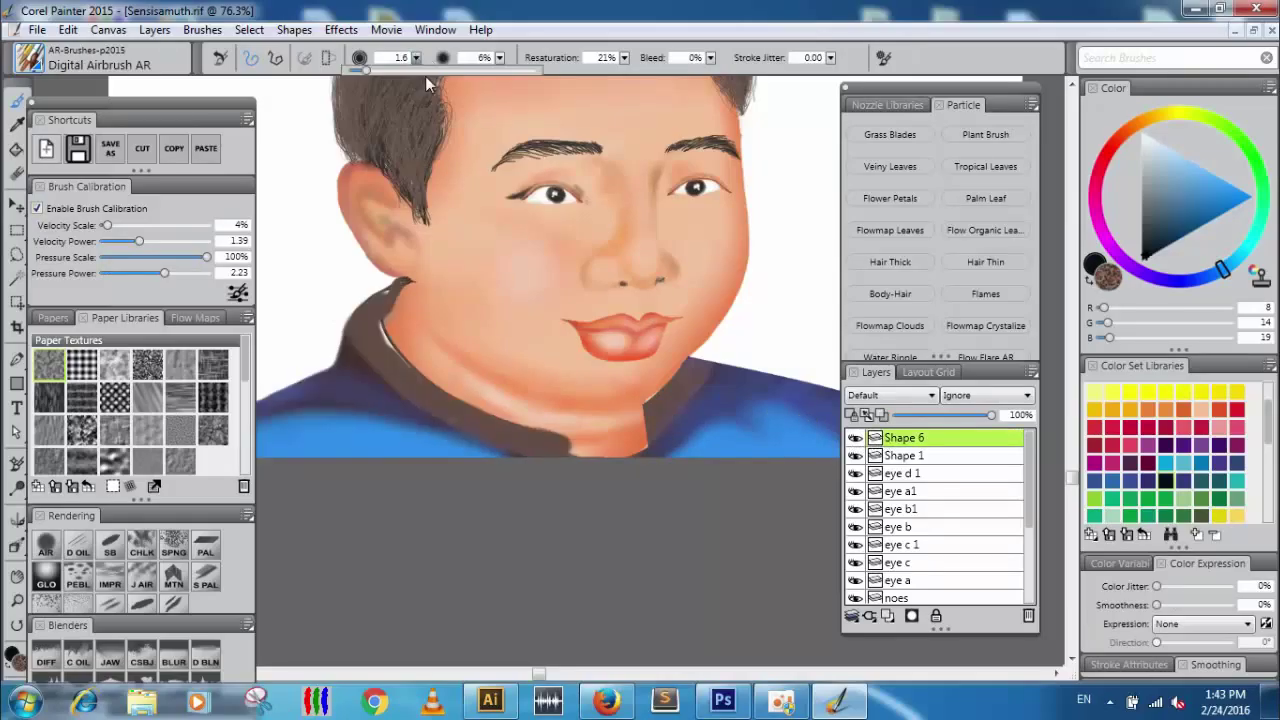
left_click_drag(407, 381, 414, 372)
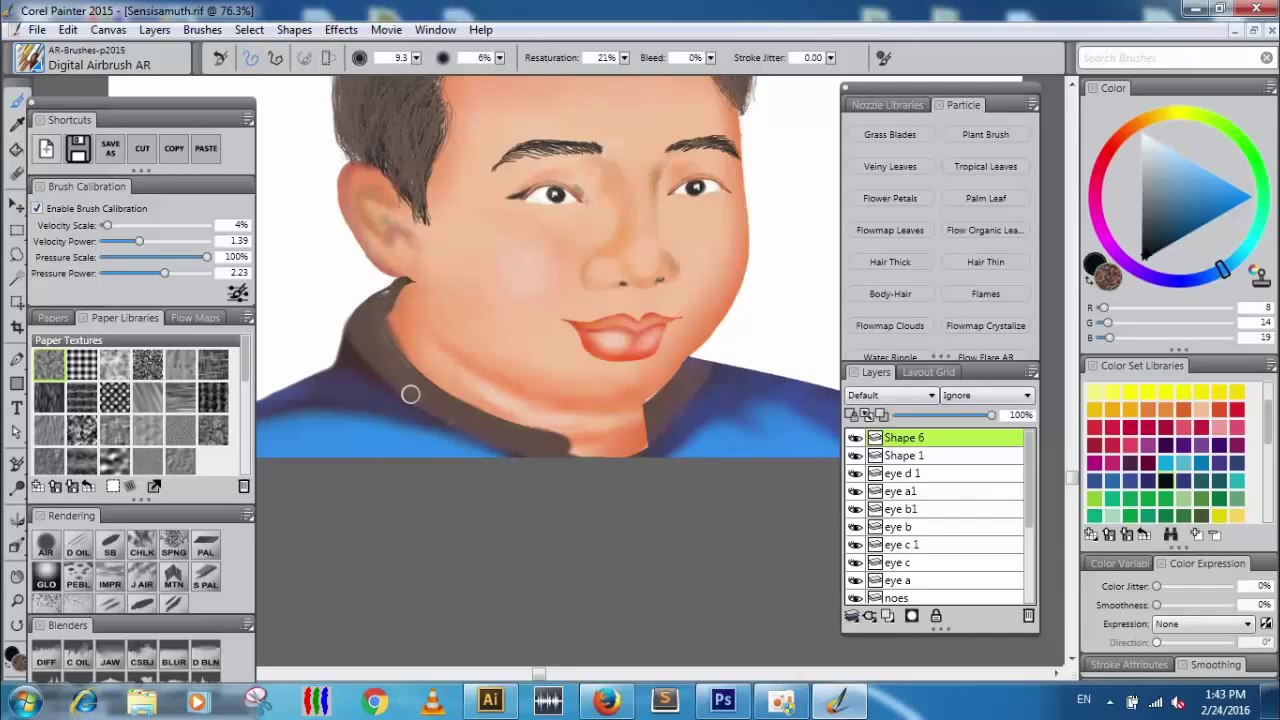
On the face layer, softly airbrush the neck along the collar and down to the throat at size 31.5 and 1% opacity.
left_click(499, 59)
left_click(435, 73)
left_click(419, 60)
left_click_drag(420, 92, 445, 92)
scroll(928, 487, "down", 3)
left_click(925, 559)
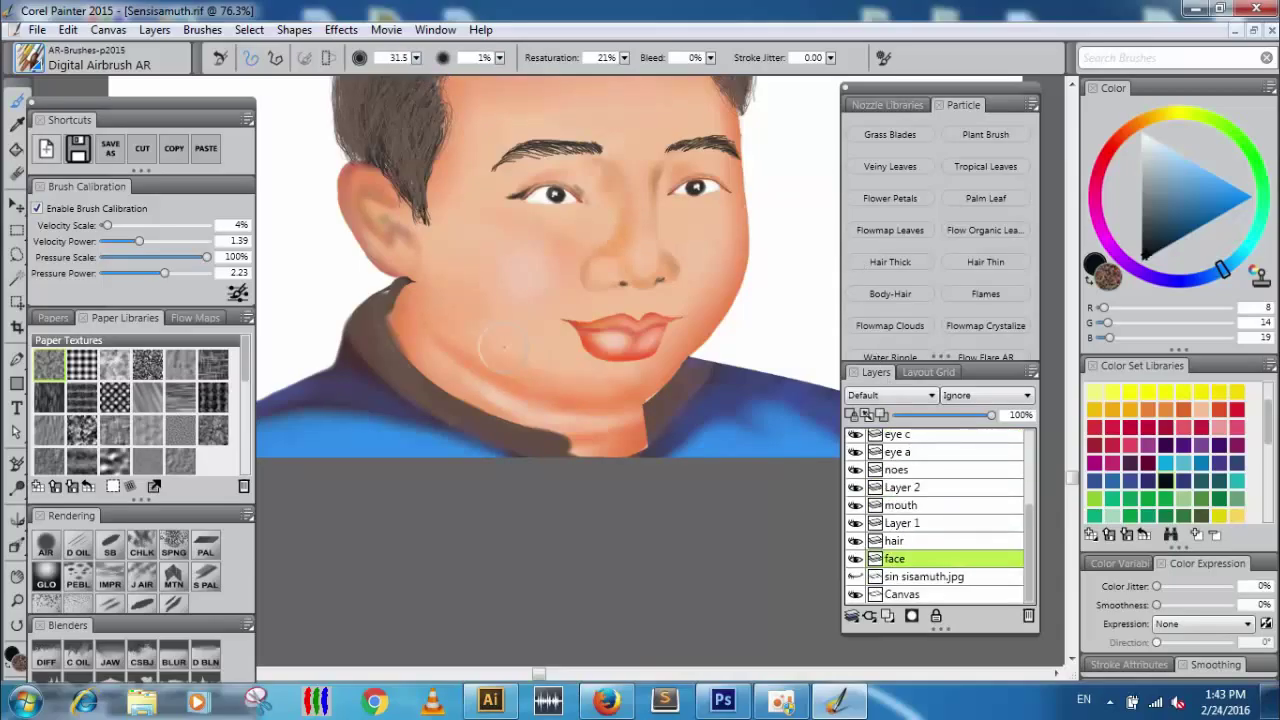
mouse_move(444, 365)
left_mouse_down()
mouse_move(404, 335)
mouse_move(428, 379)
mouse_move(400, 348)
mouse_move(412, 345)
left_mouse_up()
mouse_move(520, 409)
left_mouse_down()
mouse_move(416, 369)
mouse_move(553, 440)
mouse_move(584, 440)
mouse_move(584, 462)
mouse_move(564, 445)
mouse_move(606, 468)
left_mouse_up()
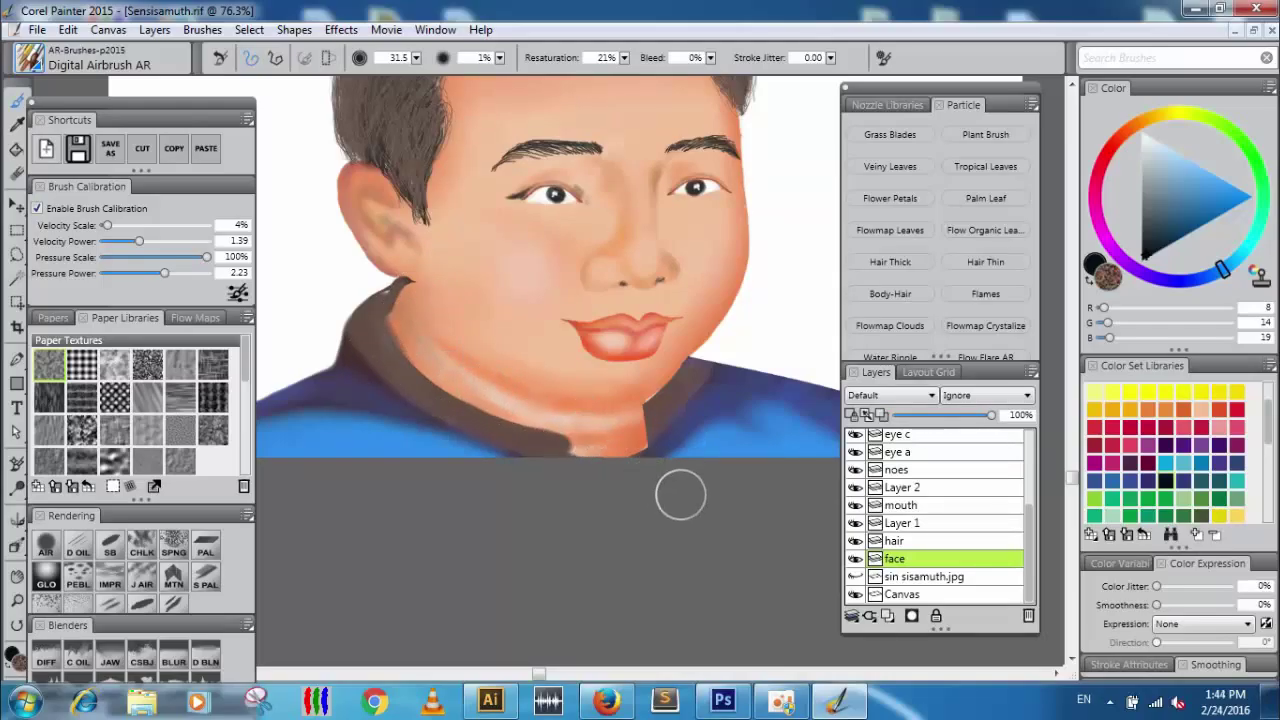
key("ctrl+minus")
key("ctrl+minus")
key("ctrl+minus")
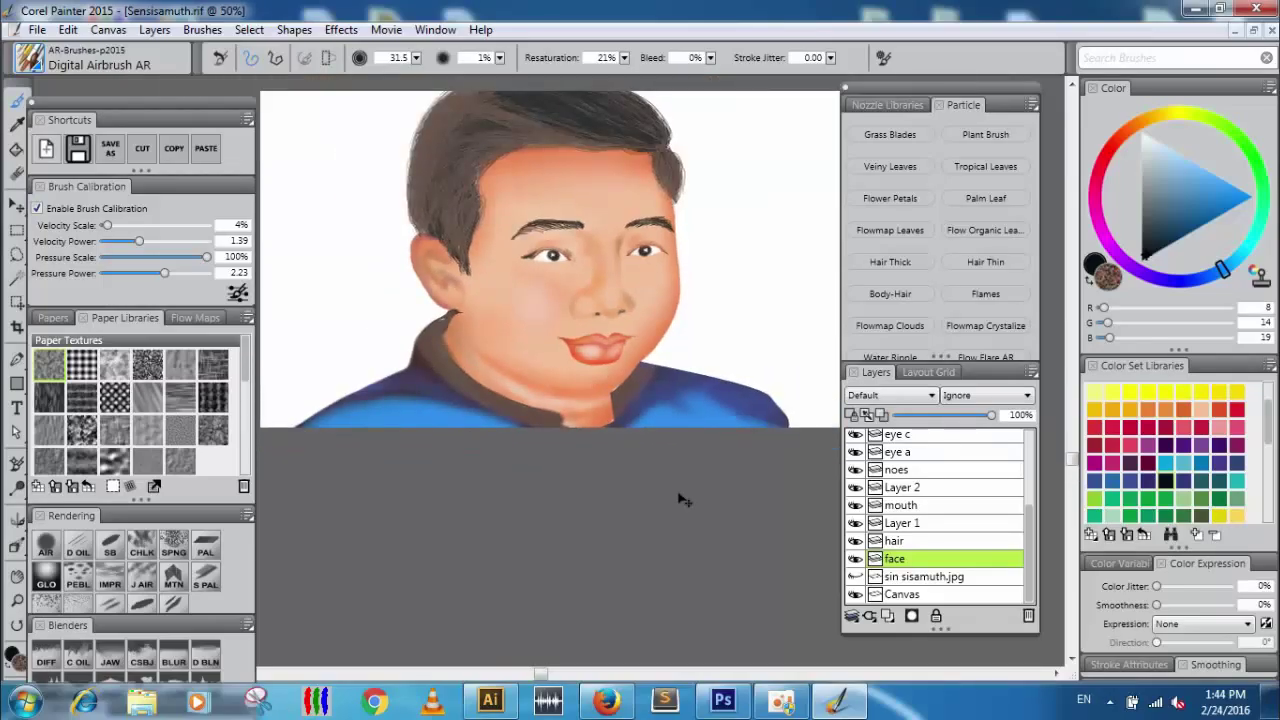
Add a new layer above the face layer and name it Background.
key("ctrl+plus")
mouse_move(145, 104)
left_mouse_down()
mouse_move(268, 212)
mouse_move(244, 588)
left_mouse_up()
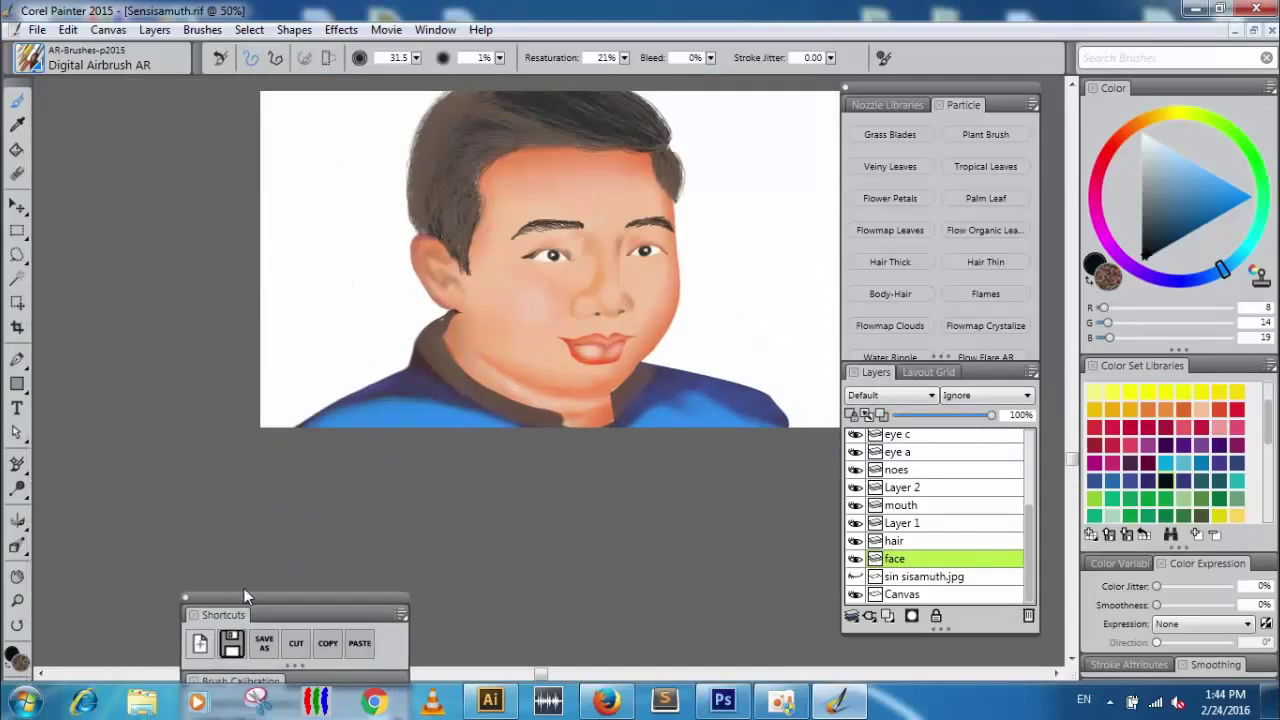
left_click(889, 615)
double_click(908, 562)
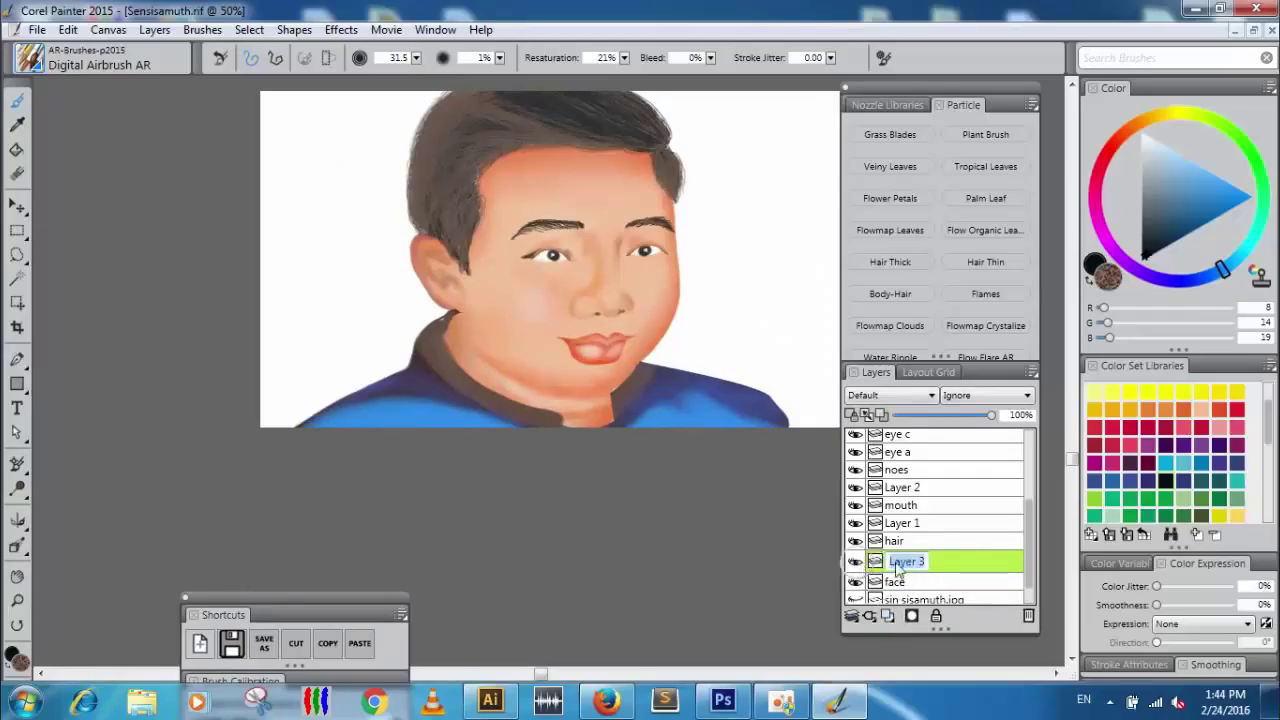
type("Backgr")
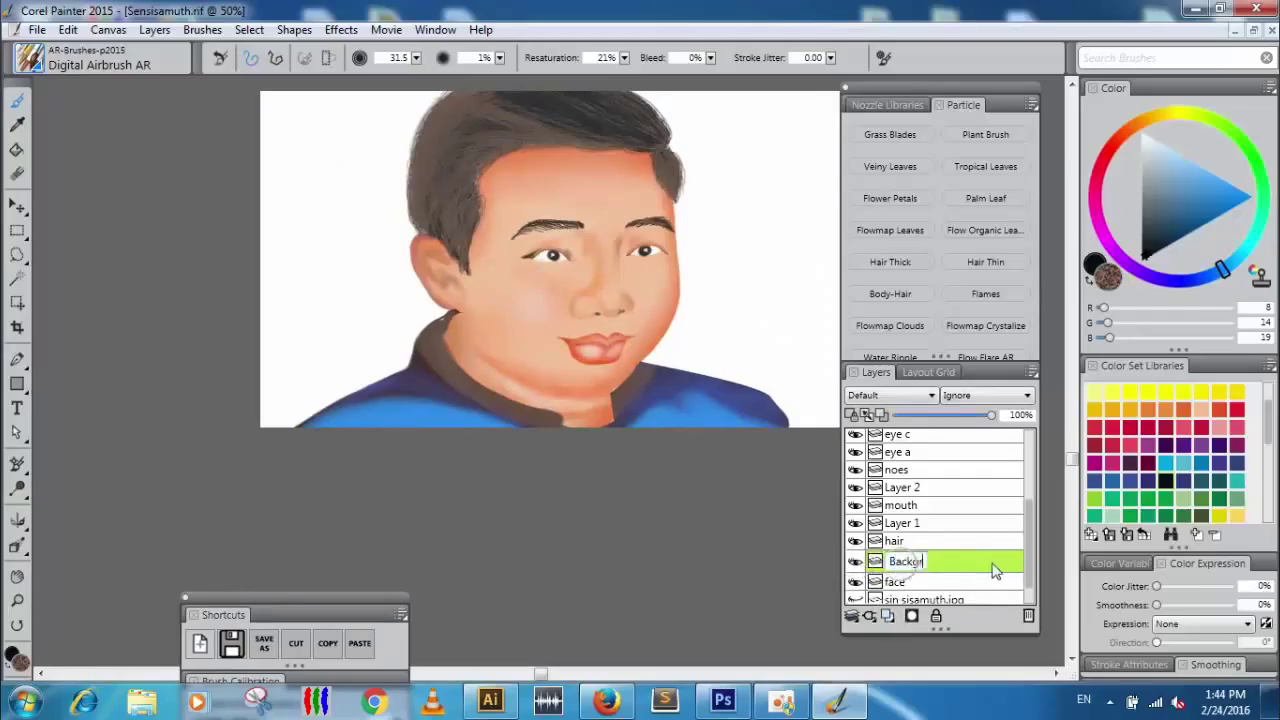
type("ound")
key("Return")
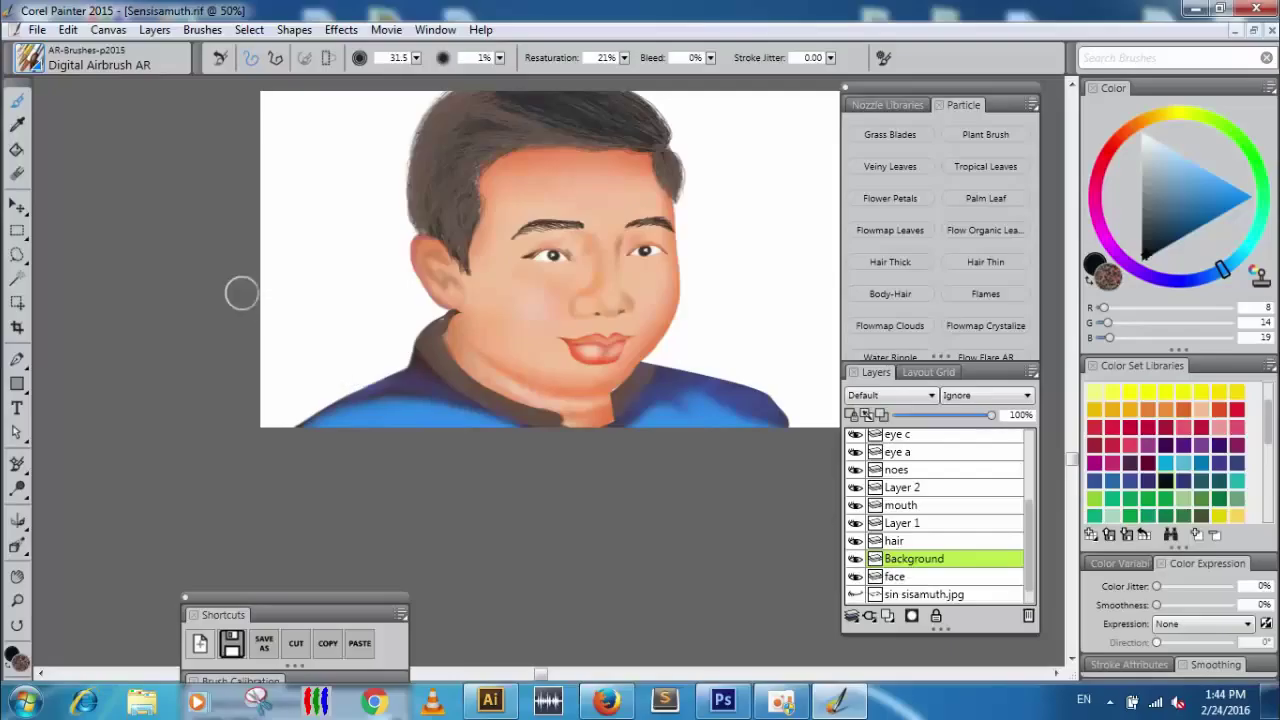
Bring the full picture into view and select the entire canvas with a rectangular selection.
left_click(16, 306)
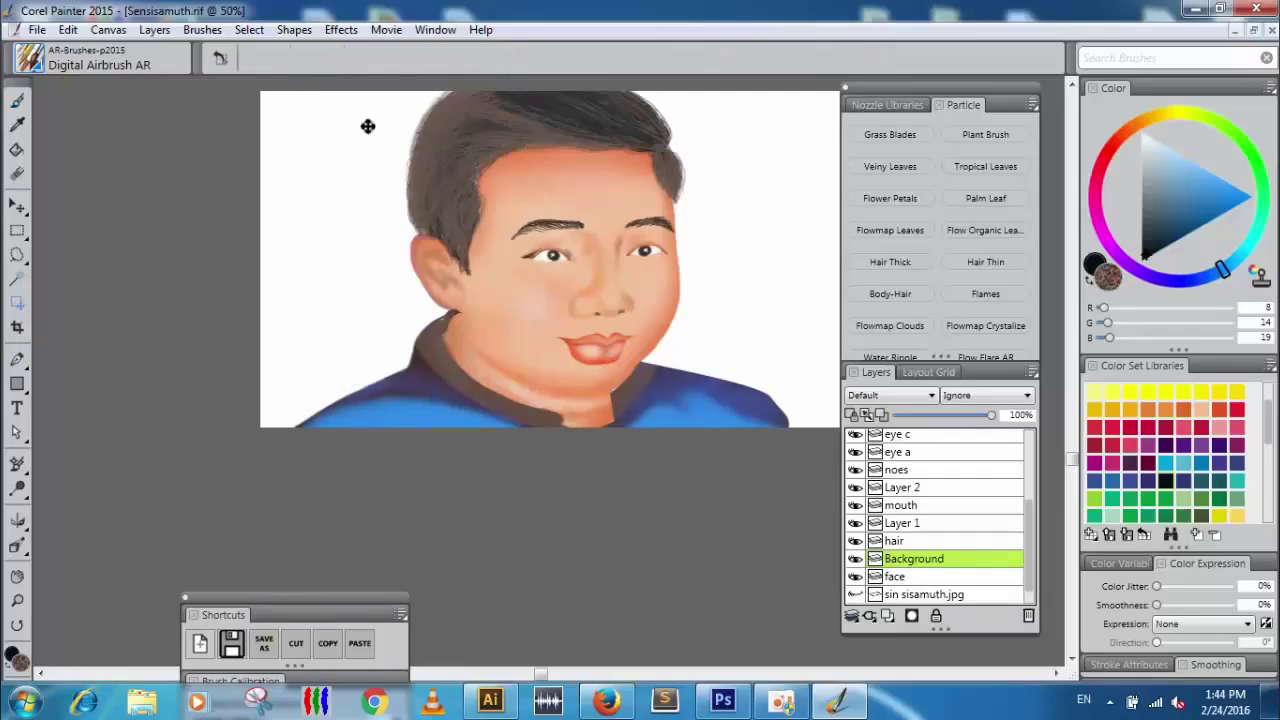
left_click_drag(505, 195, 416, 256)
left_click(15, 232)
left_click_drag(158, 148, 786, 509)
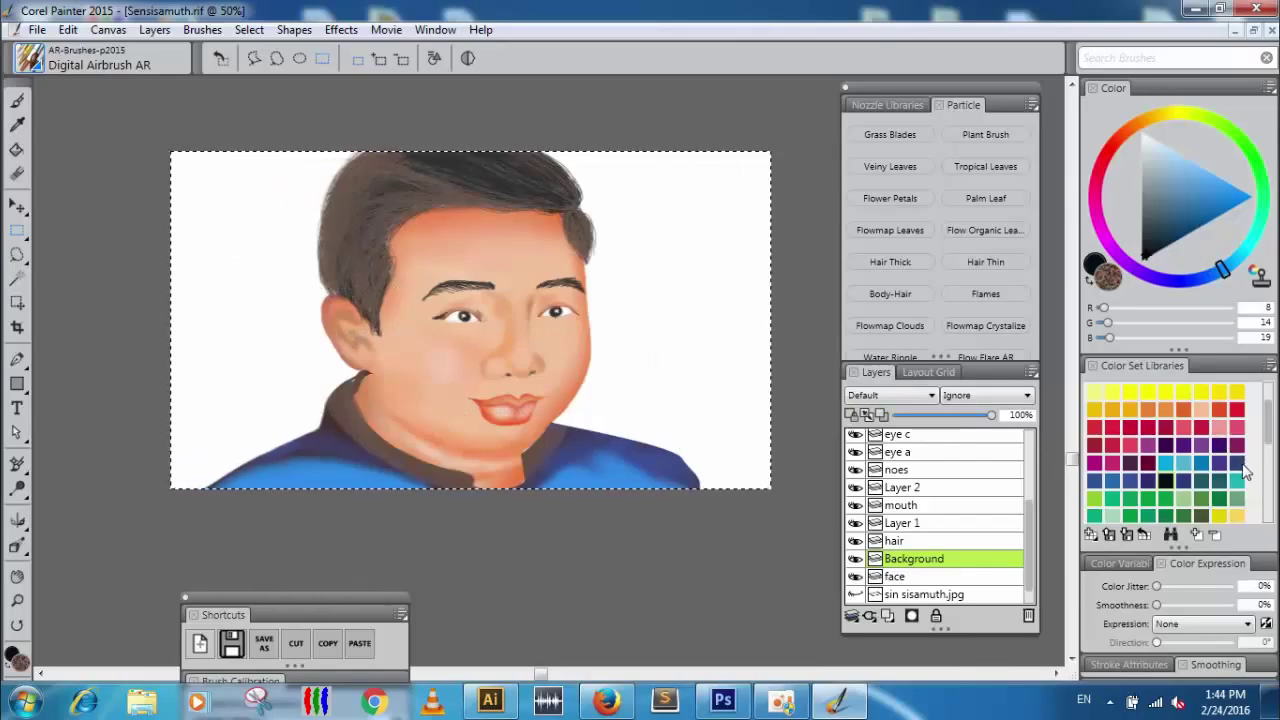
Choose a dark green (R 1, G 111, B 62) and fill the selection with it on the Background layer.
left_click(1218, 214)
left_click(1226, 203)
left_click(1184, 465)
left_click(1234, 478)
left_click(1168, 516)
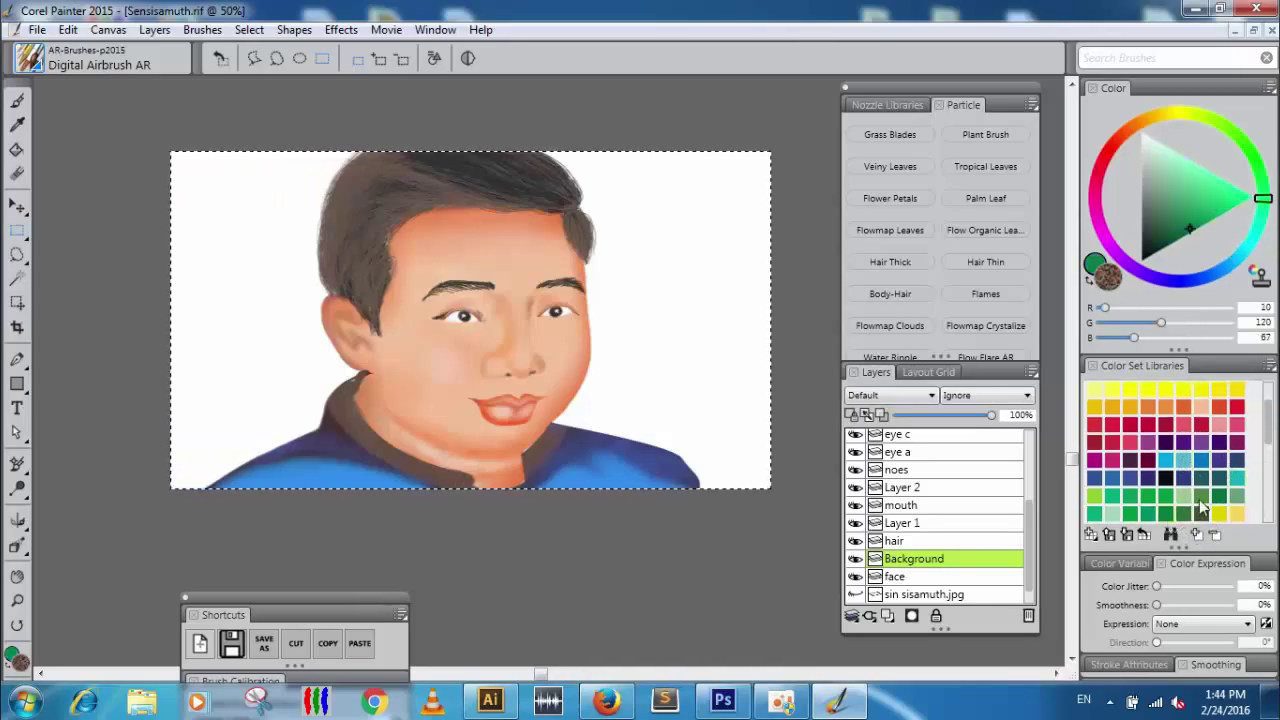
left_click(1217, 497)
left_click(16, 150)
left_click(276, 289)
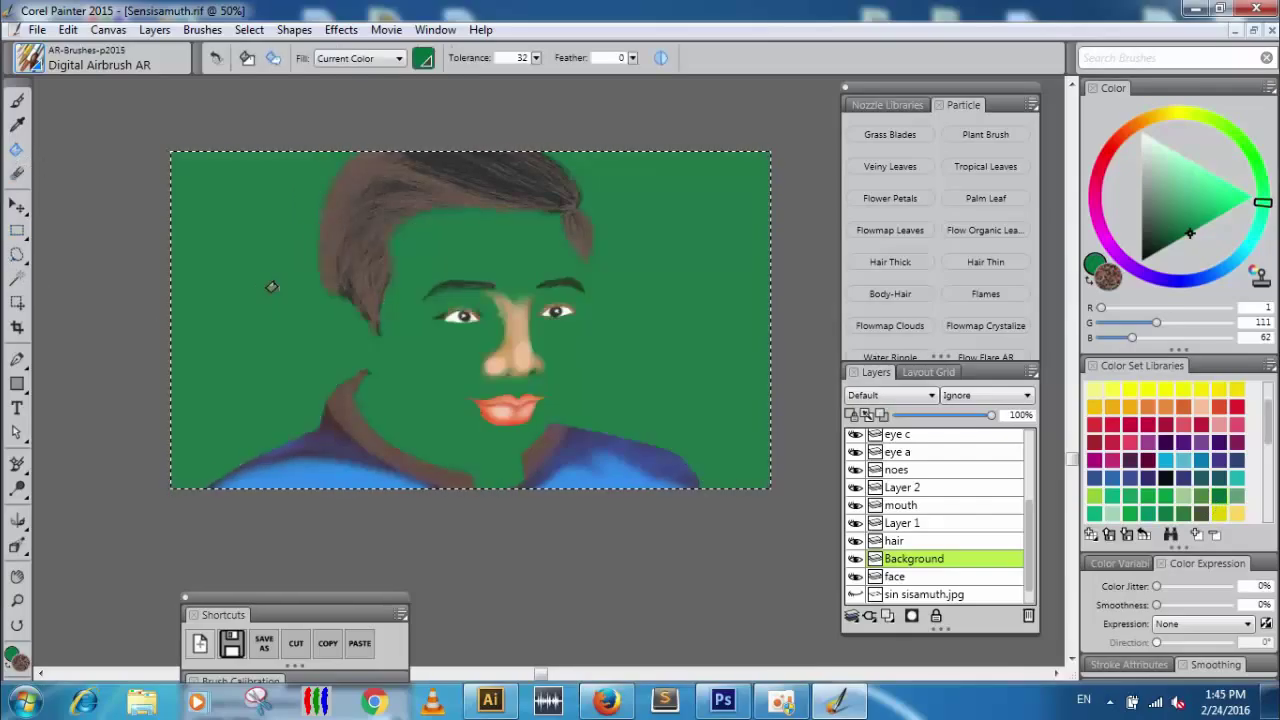
Place the Background layer directly beneath the sin sisamuth.jpg layer, clear the selection and return to the brush.
left_click_drag(912, 560, 925, 592)
key("ctrl+d")
mouse_move(240, 598)
left_mouse_down()
mouse_move(131, 415)
mouse_move(118, 36)
mouse_move(94, 27)
left_mouse_up()
key("b")
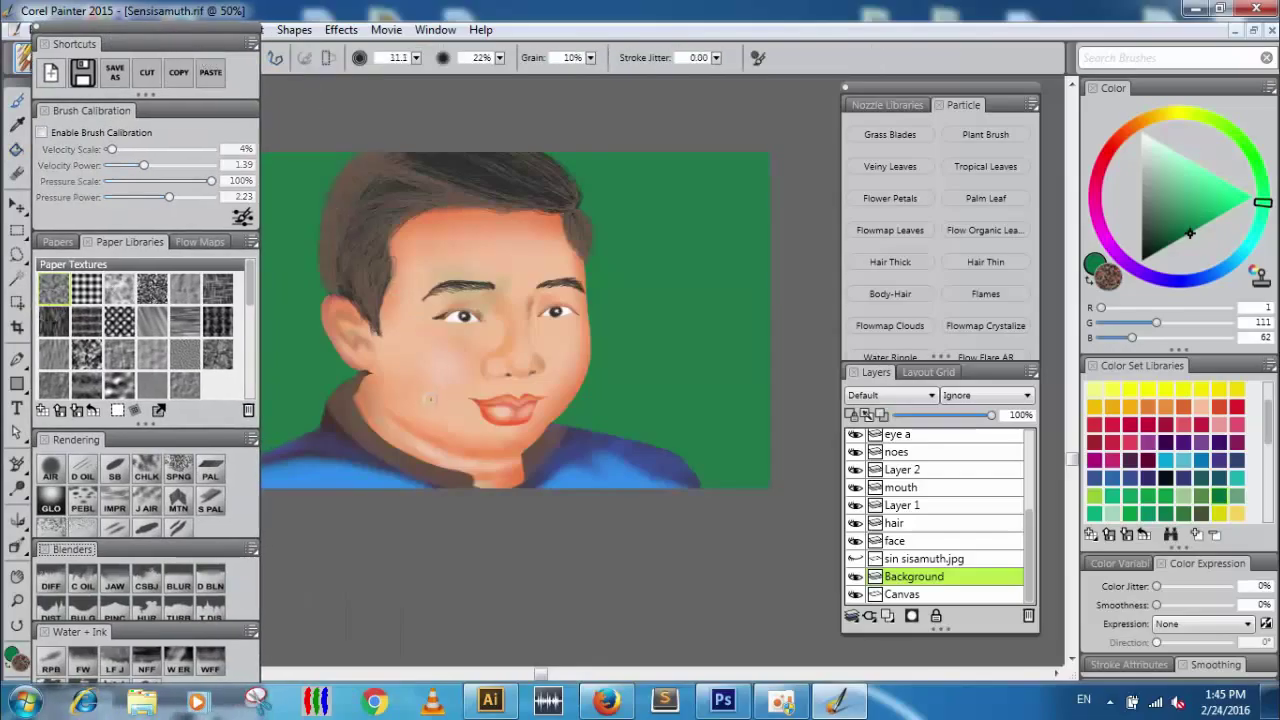
left_click_drag(166, 29, 137, 30)
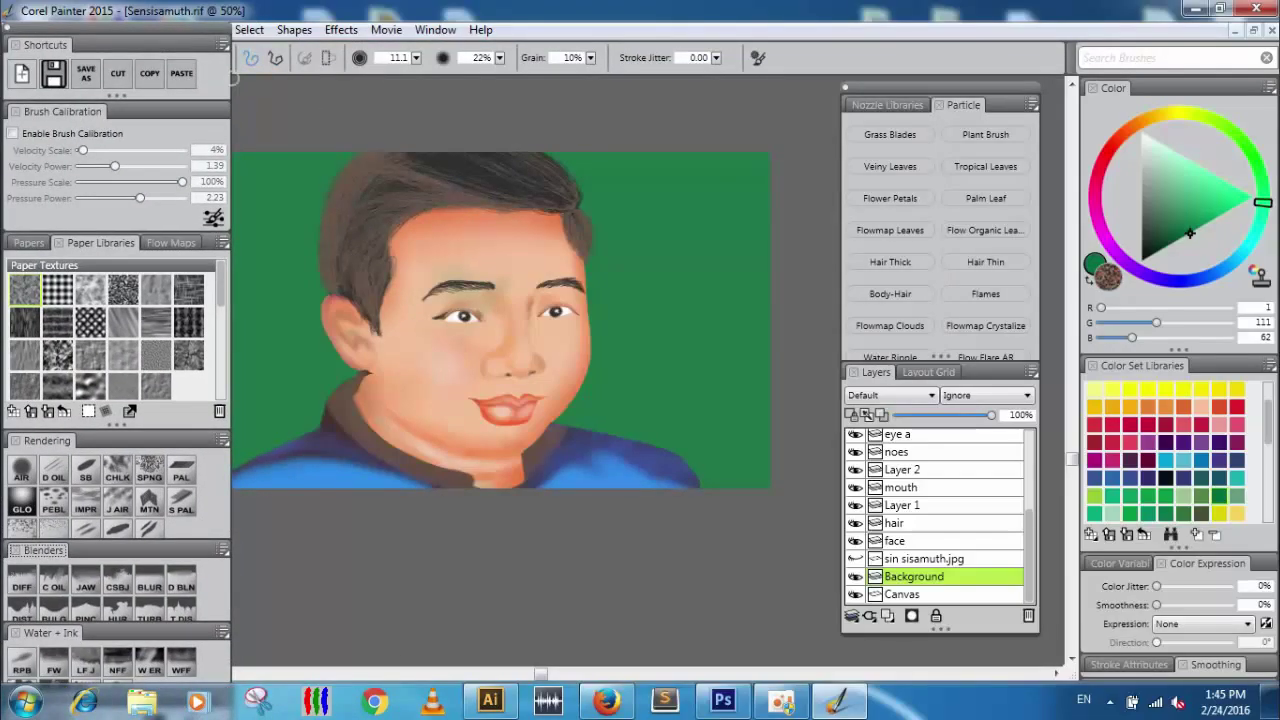
Raise the Background layer above the face layer and return it beneath the sin sisamuth.jpg layer.
key("ctrl+]")
key("ctrl+]")
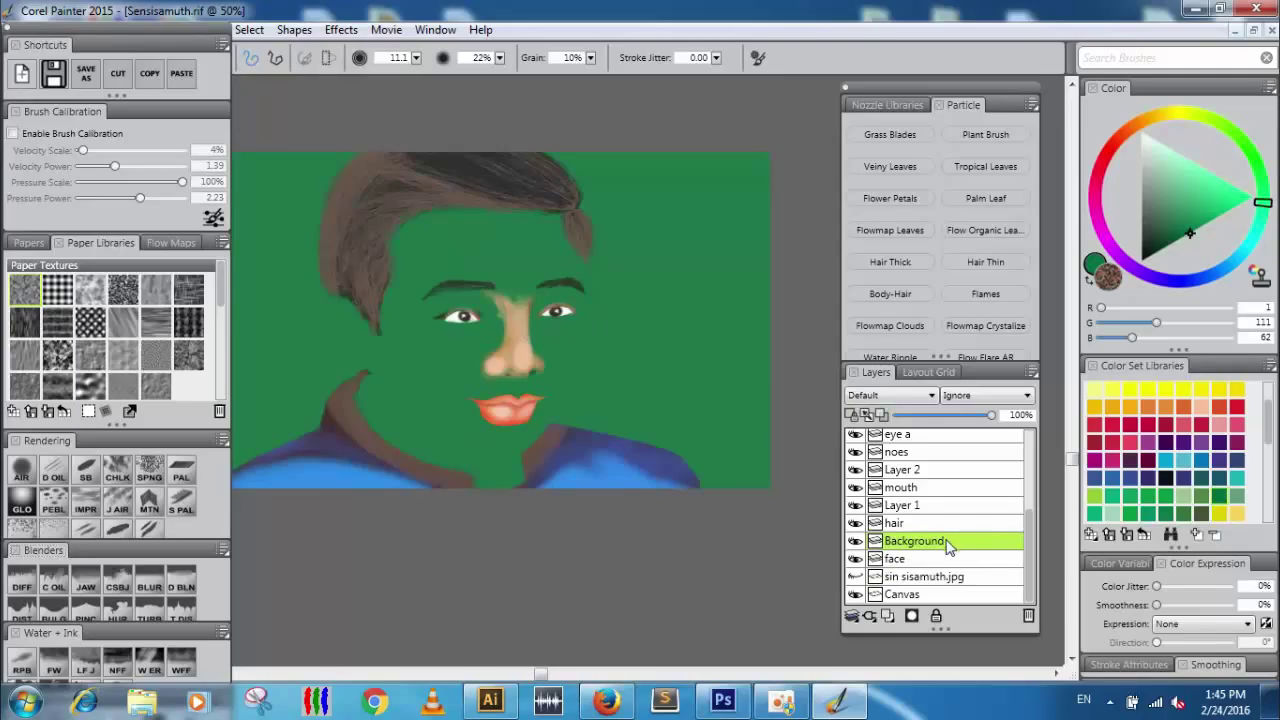
key("ctrl+bracketleft")
key("ctrl+bracketleft")
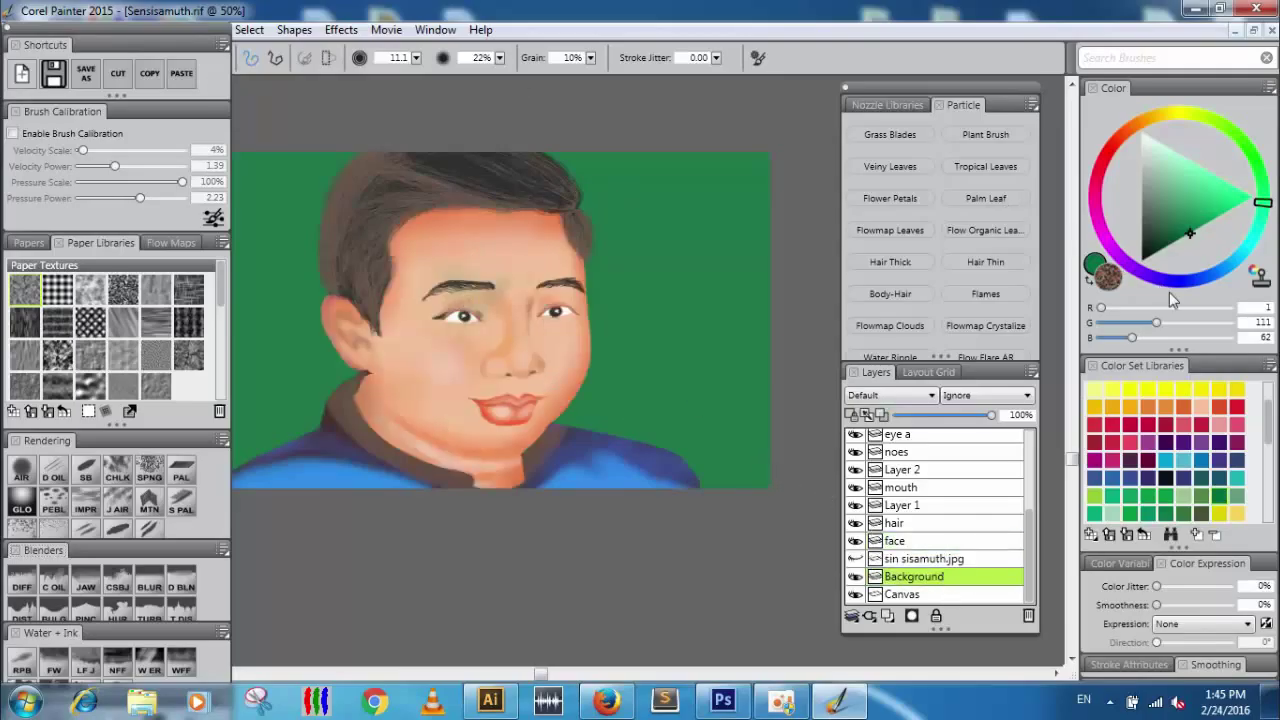
Enlarge the brush to 213.9 and paint a light green glow around the head and shoulders on the Background layer.
left_click(416, 58)
left_click(466, 71)
left_click(417, 58)
left_click(497, 71)
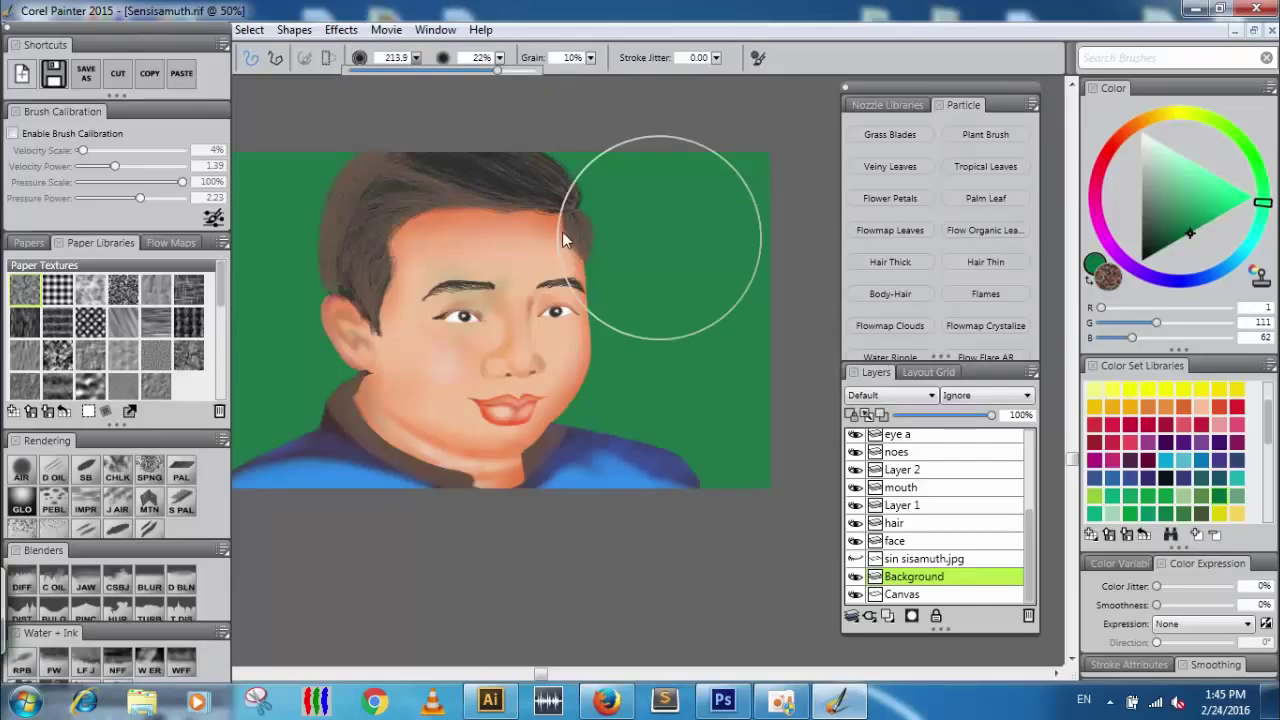
mouse_move(659, 237)
left_mouse_down()
mouse_move(592, 226)
mouse_move(610, 366)
mouse_move(600, 473)
mouse_move(567, 488)
left_mouse_up()
double_click(510, 11)
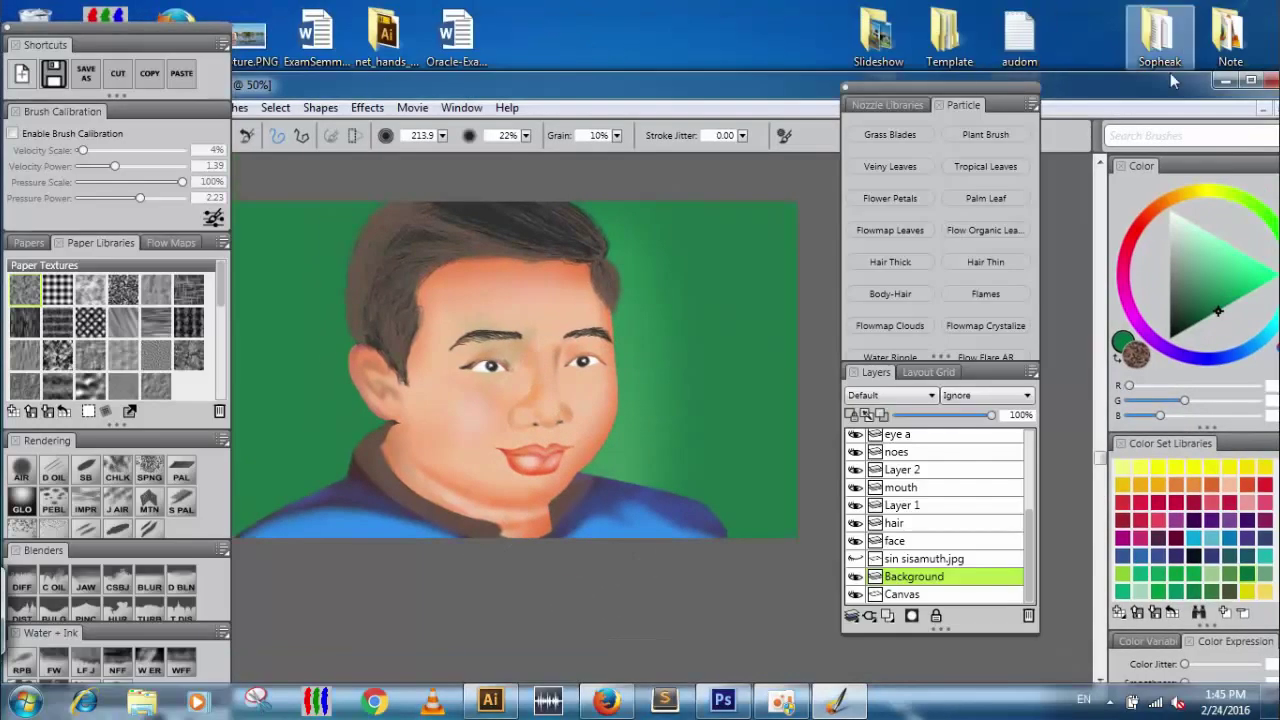
left_click(1236, 91)
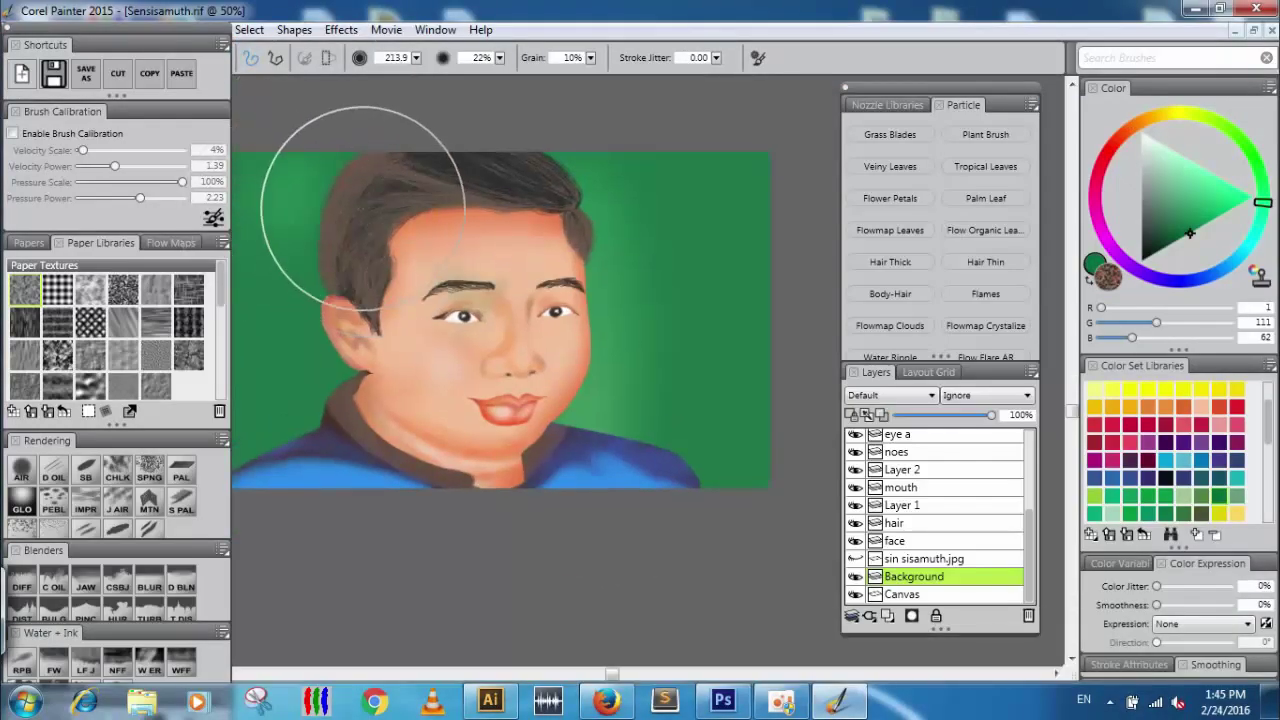
mouse_move(337, 233)
left_mouse_down()
mouse_move(314, 338)
mouse_move(324, 478)
mouse_move(369, 235)
mouse_move(337, 286)
mouse_move(357, 400)
mouse_move(386, 143)
left_mouse_up()
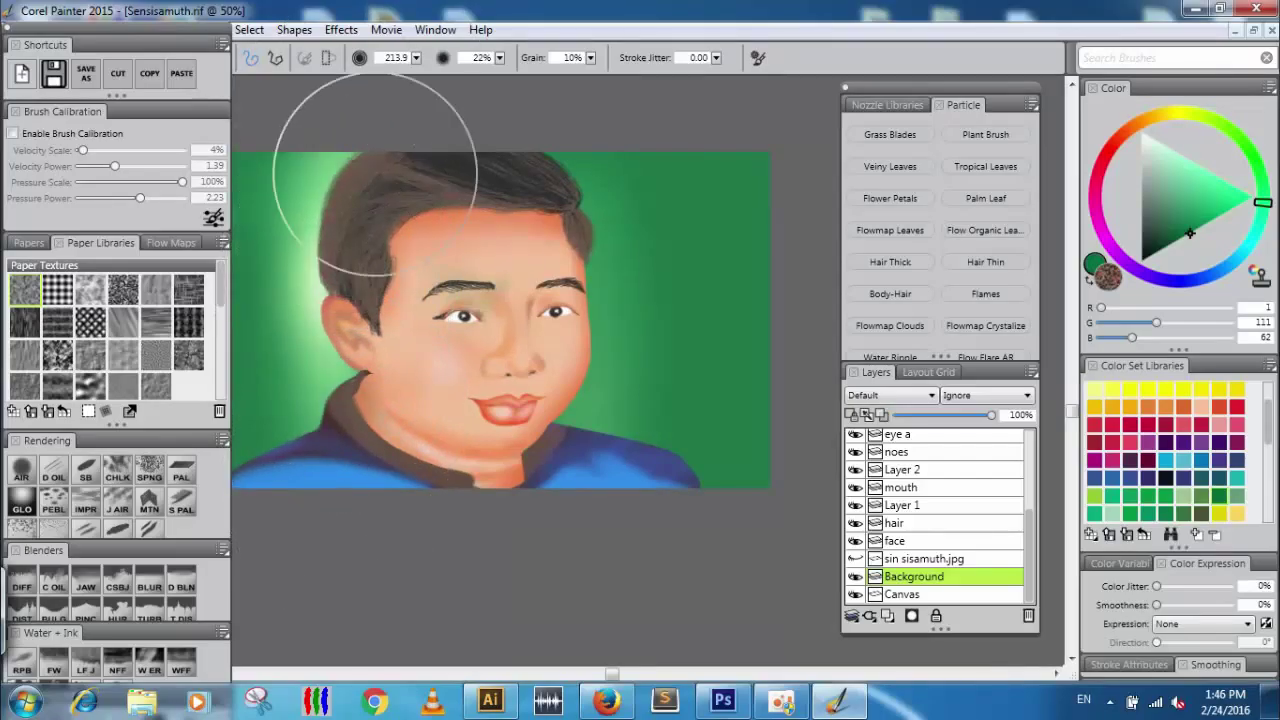
mouse_move(526, 243)
left_mouse_down()
mouse_move(545, 402)
mouse_move(545, 90)
mouse_move(594, 265)
mouse_move(565, 317)
mouse_move(567, 399)
mouse_move(586, 345)
mouse_move(563, 380)
mouse_move(610, 334)
mouse_move(601, 266)
mouse_move(571, 206)
mouse_move(609, 252)
mouse_move(555, 197)
mouse_move(610, 297)
mouse_move(573, 310)
mouse_move(606, 263)
mouse_move(600, 410)
mouse_move(642, 306)
mouse_move(650, 370)
mouse_move(585, 407)
mouse_move(642, 367)
mouse_move(594, 447)
mouse_move(617, 194)
mouse_move(649, 258)
mouse_move(667, 174)
mouse_move(685, 247)
mouse_move(669, 351)
mouse_move(621, 454)
mouse_move(679, 313)
mouse_move(675, 393)
mouse_move(648, 472)
mouse_move(548, 532)
mouse_move(573, 222)
mouse_move(644, 245)
mouse_move(593, 537)
mouse_move(622, 266)
mouse_move(593, 173)
mouse_move(640, 266)
mouse_move(642, 353)
mouse_move(620, 450)
left_mouse_up()
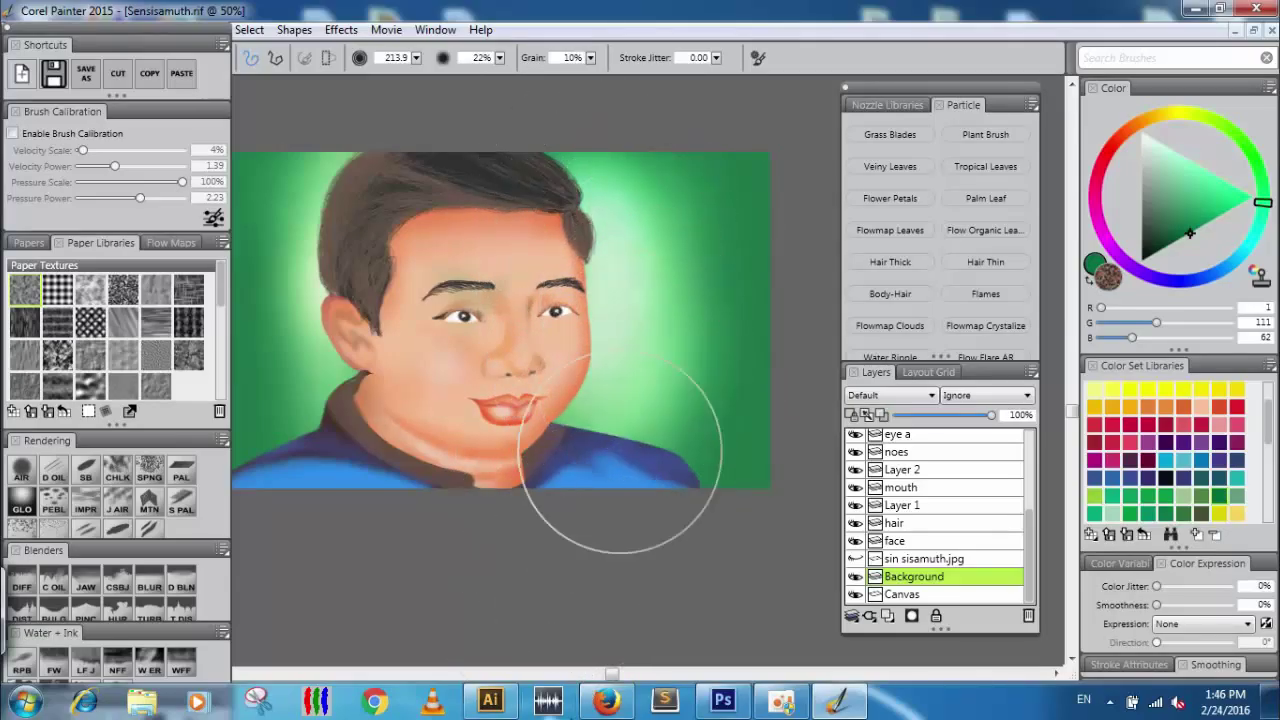
Undo the last glow stroke, lower the brush opacity to 9% and soften the glow on both sides of the head.
left_click(590, 674)
left_click_drag(754, 302, 414, 354)
left_click_drag(628, 398, 503, 360)
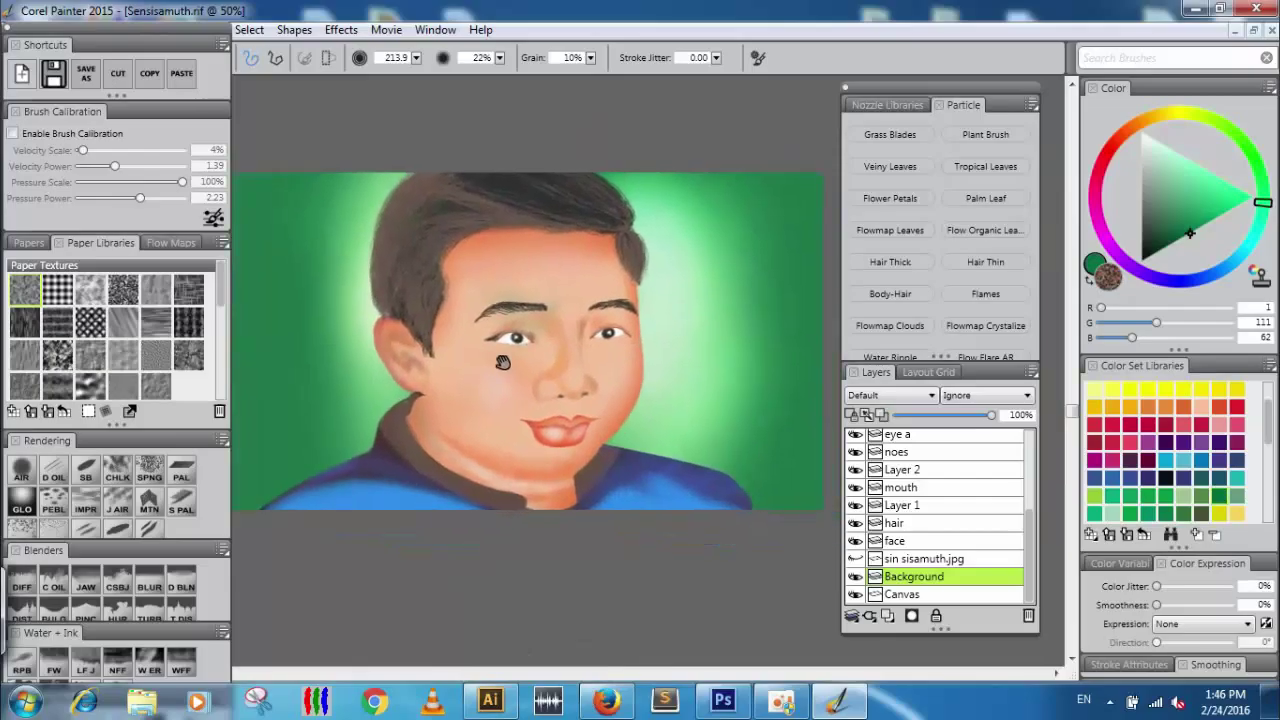
key("ctrl+z")
mouse_move(392, 206)
left_mouse_down()
mouse_move(345, 310)
mouse_move(400, 480)
left_mouse_up()
left_click(499, 57)
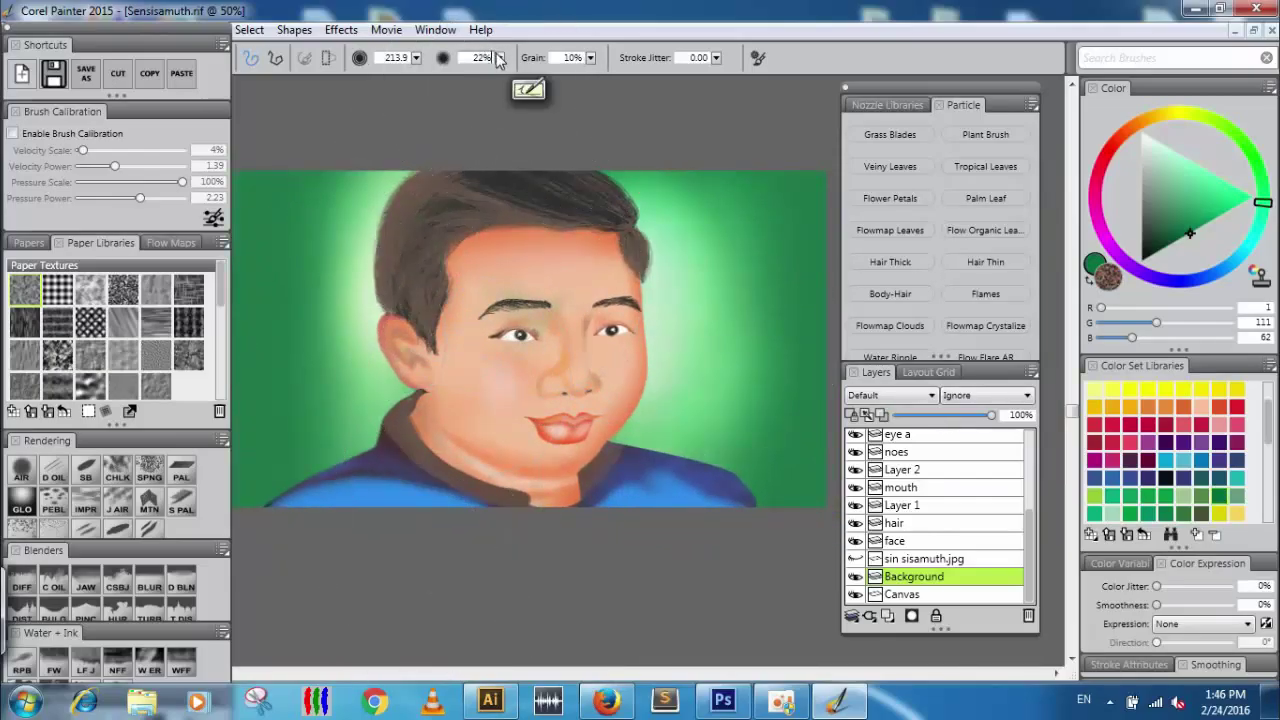
mouse_move(373, 185)
left_mouse_down()
mouse_move(320, 345)
mouse_move(342, 380)
mouse_move(328, 261)
mouse_move(336, 135)
mouse_move(332, 437)
mouse_move(299, 199)
mouse_move(326, 462)
mouse_move(330, 188)
mouse_move(253, 285)
mouse_move(250, 432)
left_mouse_up()
mouse_move(512, 331)
left_mouse_down()
mouse_move(645, 268)
mouse_move(391, 335)
mouse_move(426, 304)
left_mouse_up()
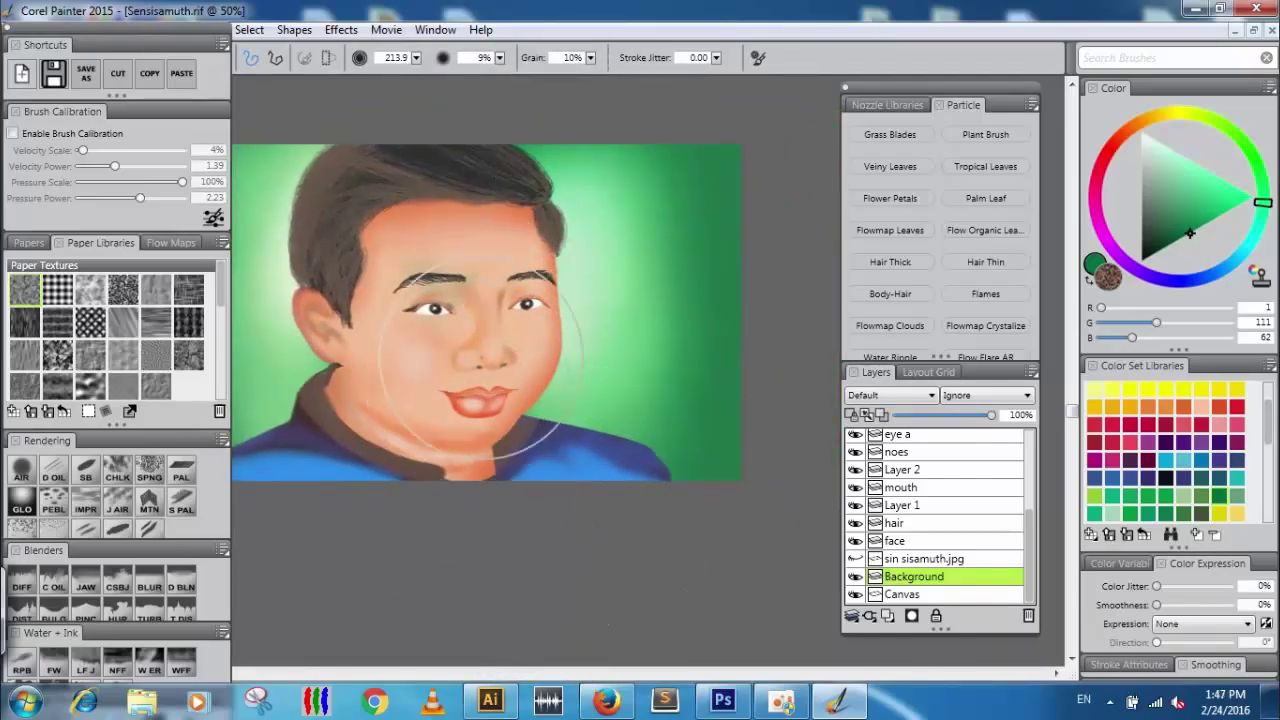
On the face layer, touch up the forehead in skin tone (R 244, G 190, B 152) with a 13.6 brush at 26% opacity.
left_click(895, 541)
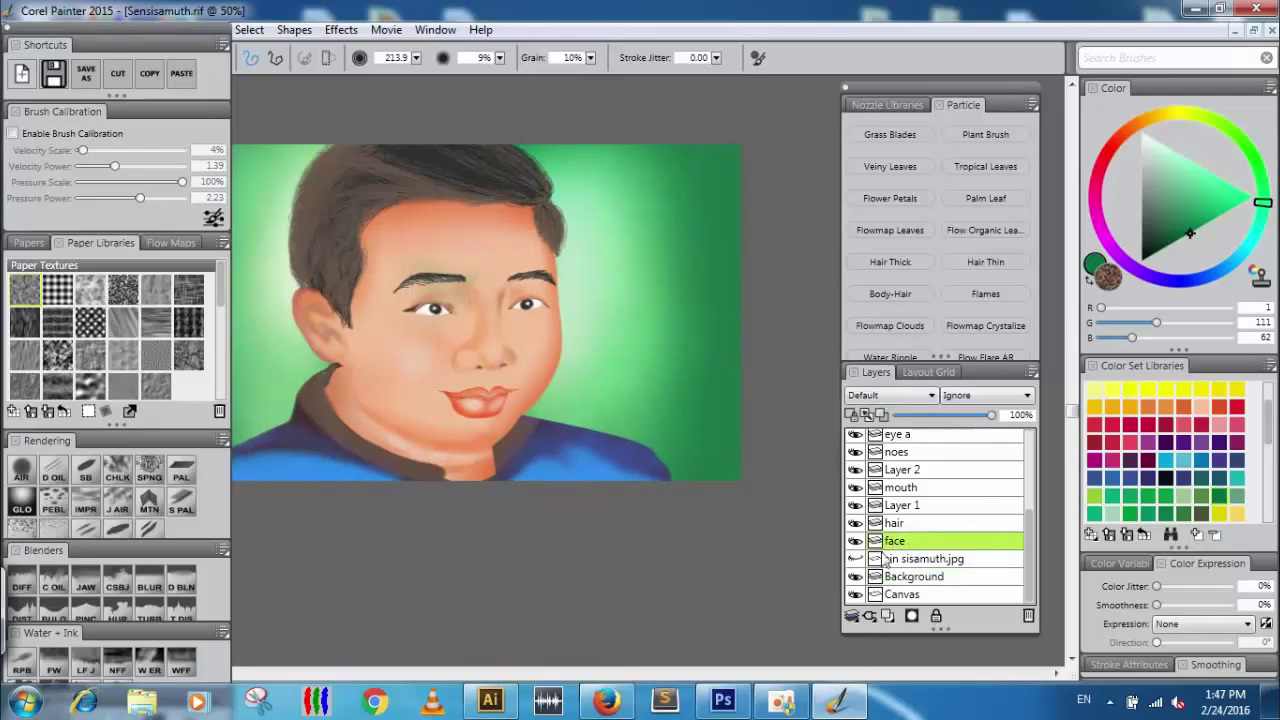
left_click(1202, 408)
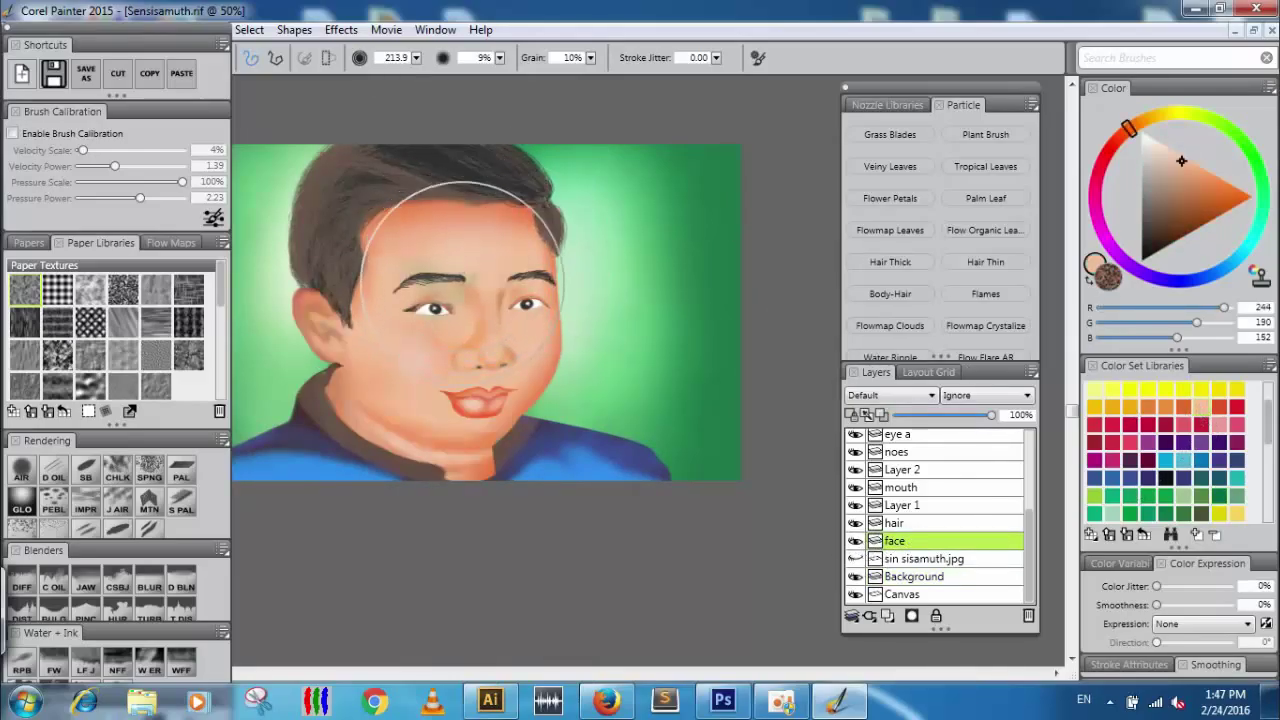
left_click(1089, 282)
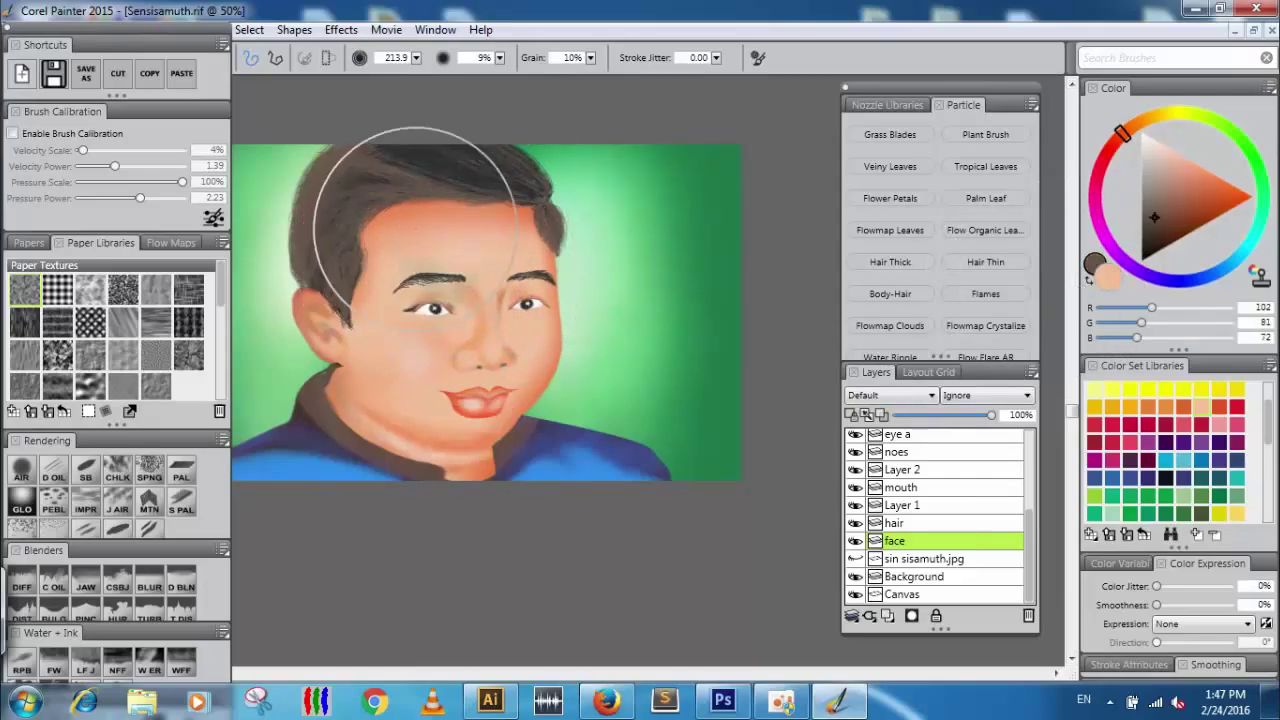
mouse_move(417, 60)
left_mouse_down()
mouse_move(378, 78)
mouse_move(430, 76)
left_mouse_up()
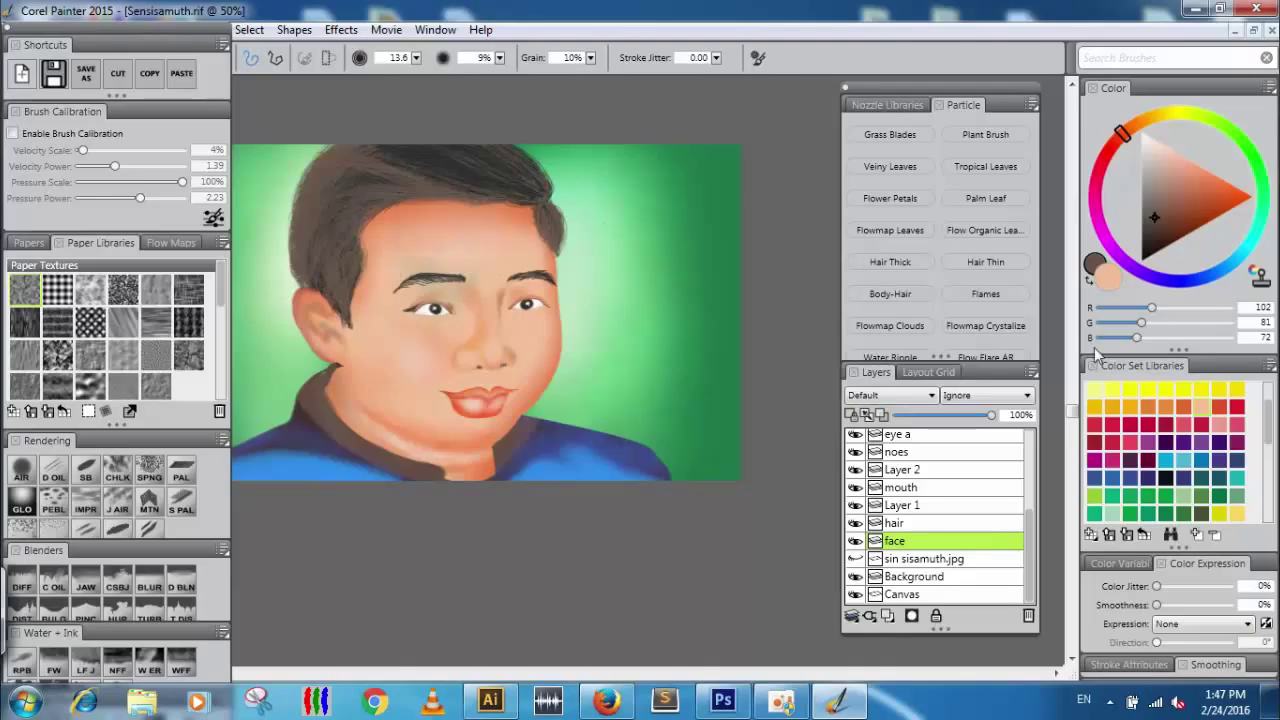
left_click(1220, 410)
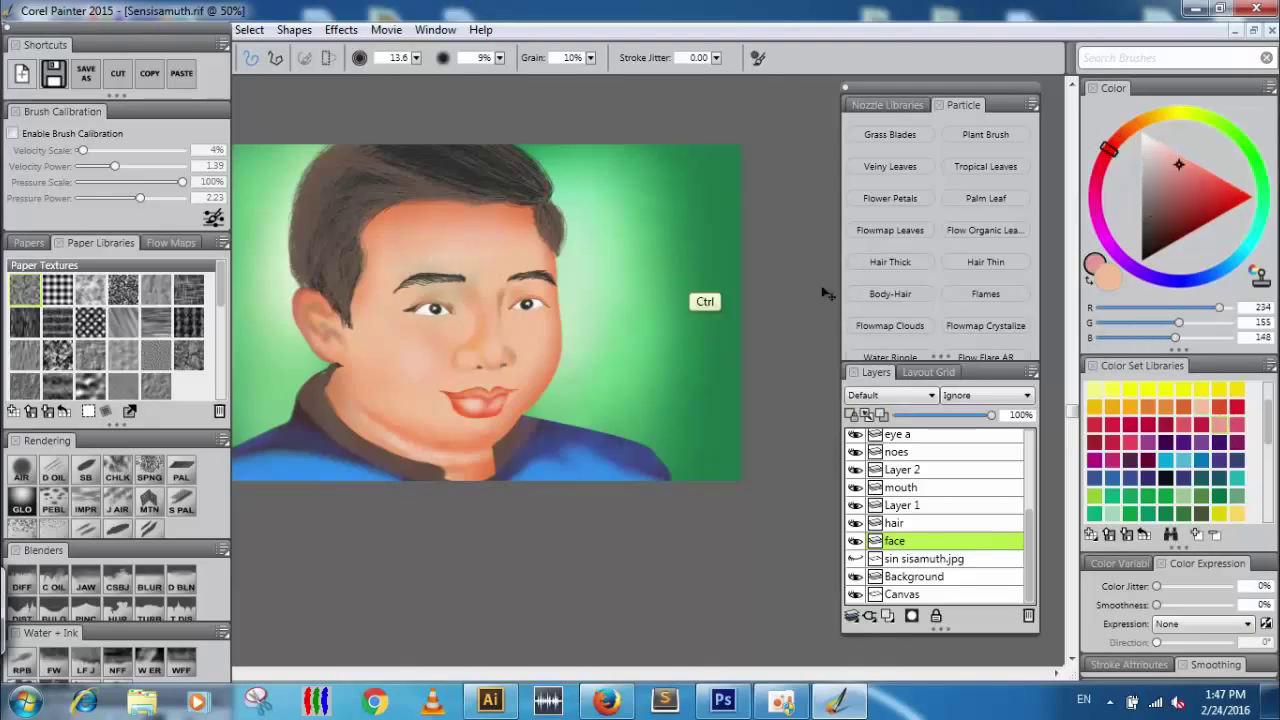
left_click(1218, 407)
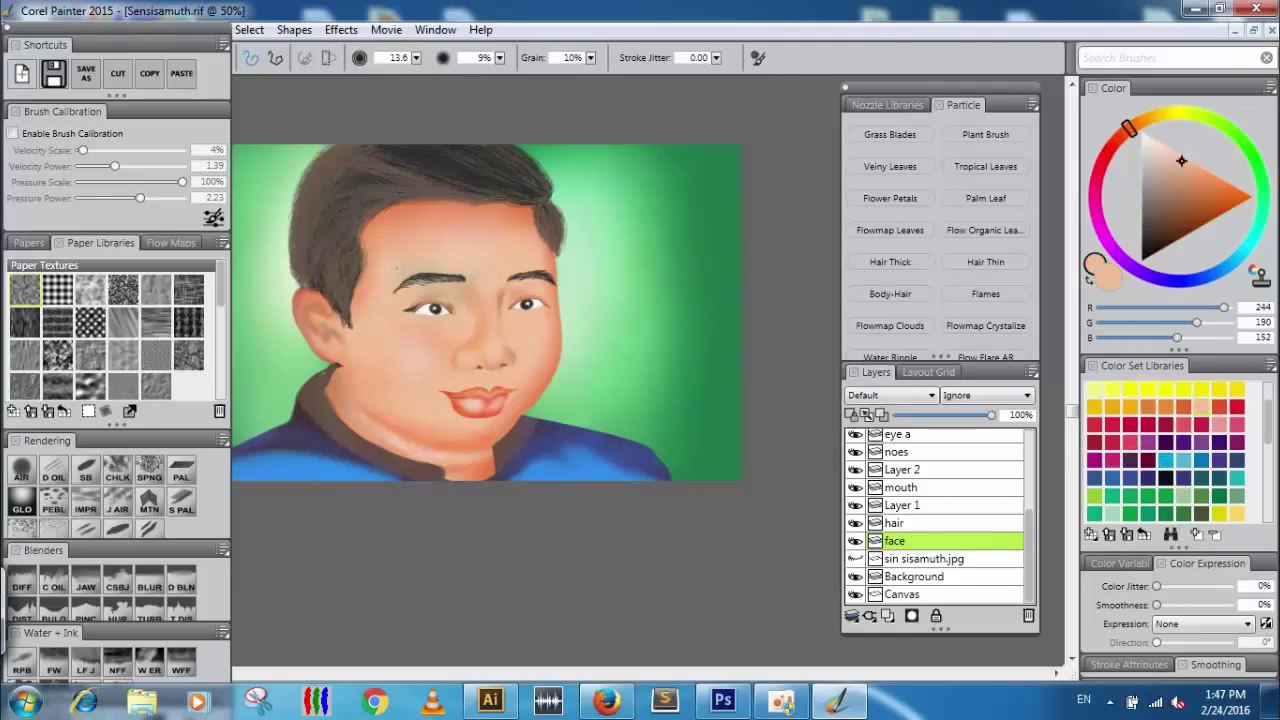
left_click_drag(500, 59, 484, 71)
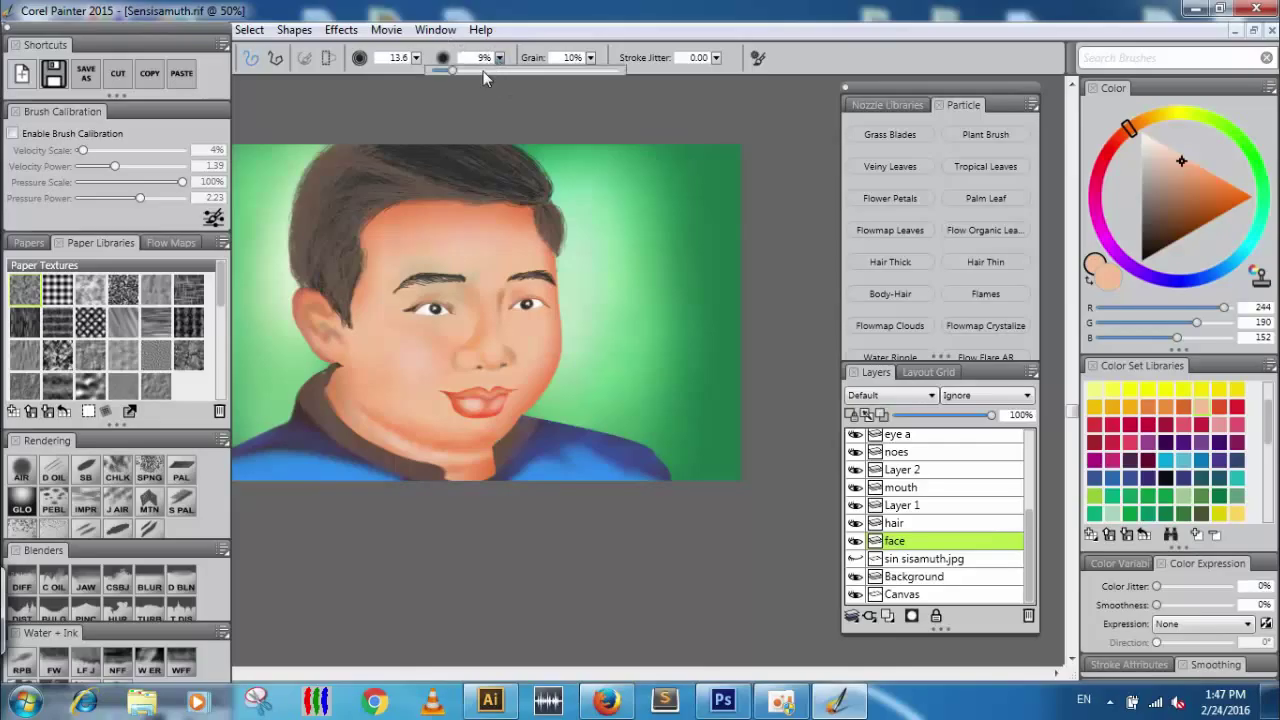
left_click(444, 250)
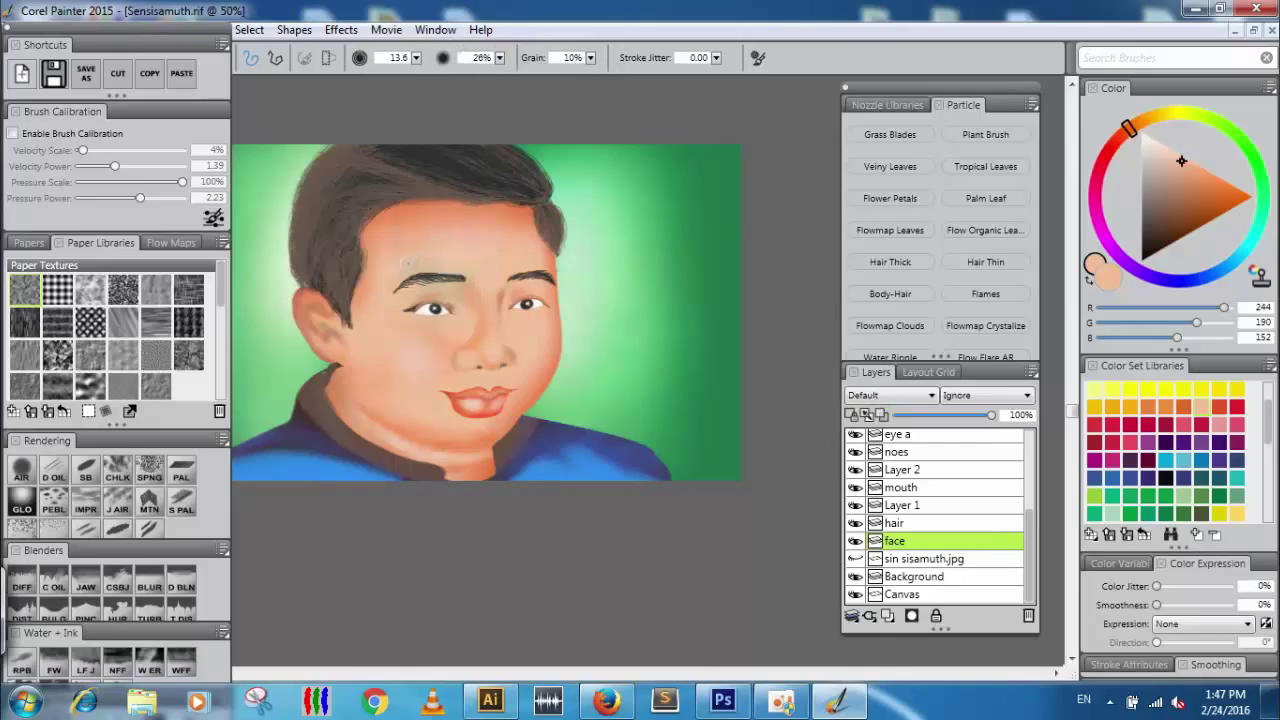
Switch to pink (R 234, G 155, B 148) and try to touch up the skin around the eyebrows.
left_click(1218, 408)
left_click(1091, 283)
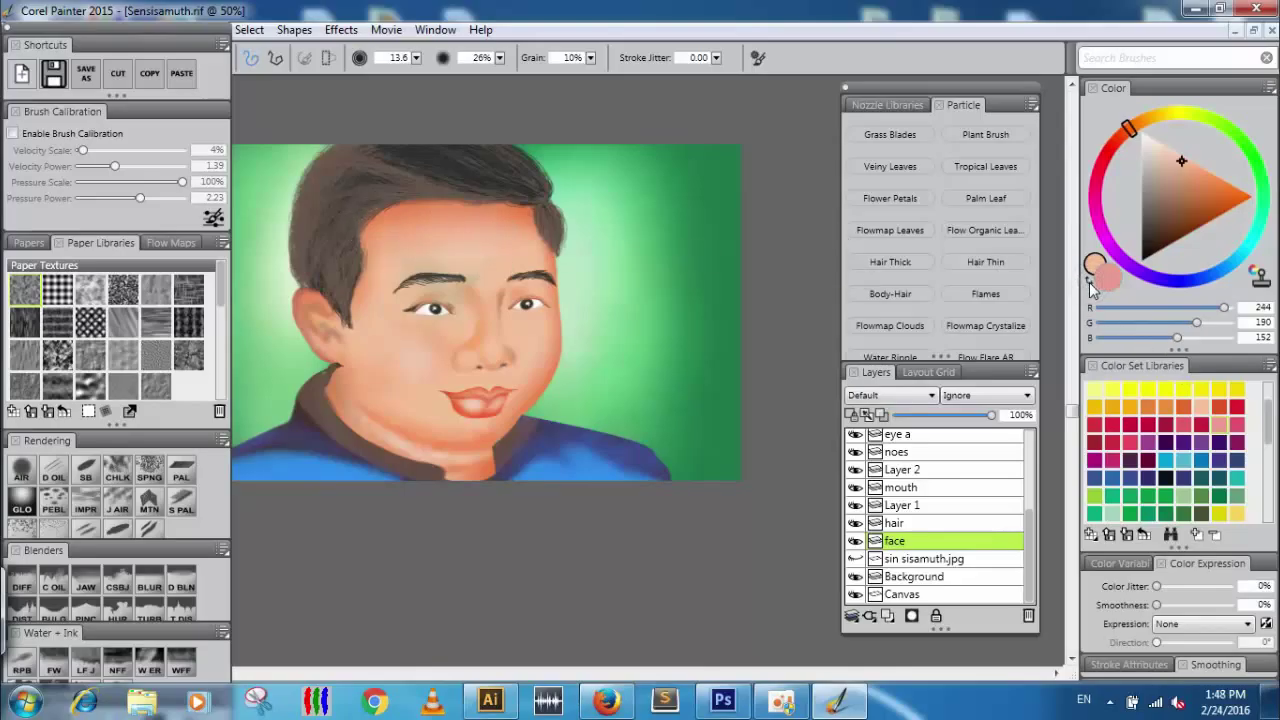
left_click(1091, 283)
key("ctrl+plus")
key("ctrl+plus")
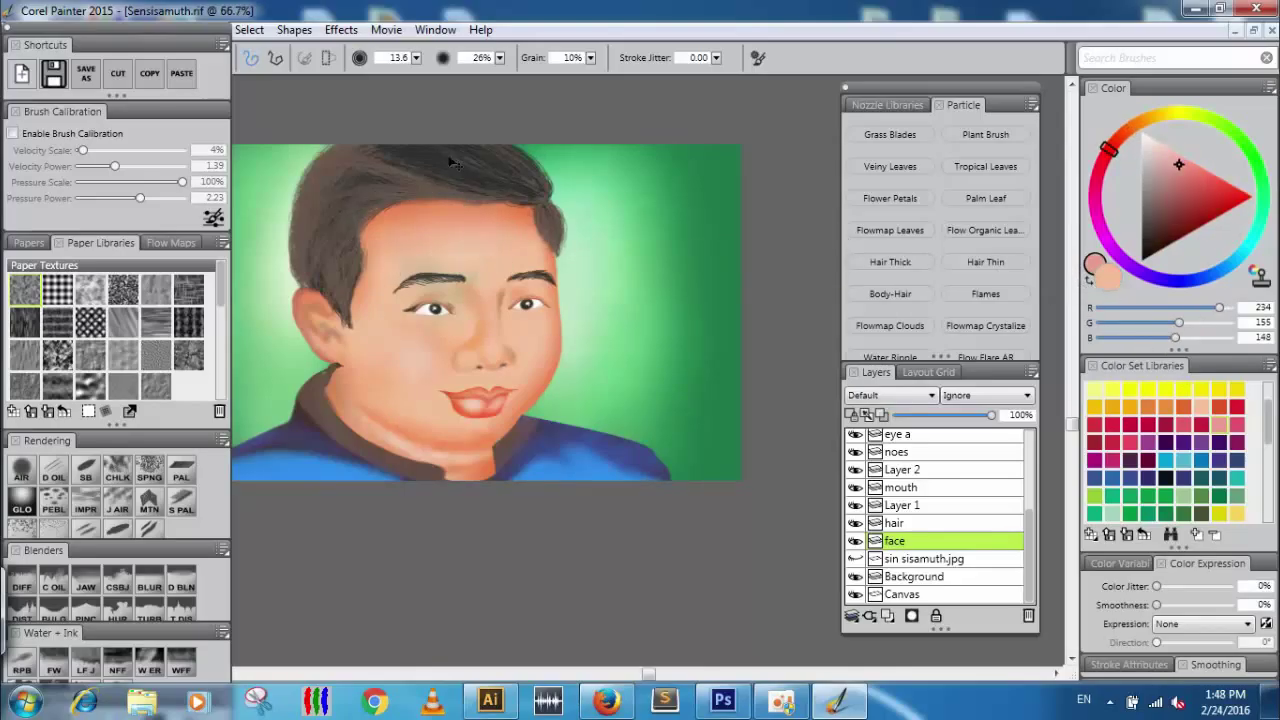
left_click_drag(446, 252, 551, 234)
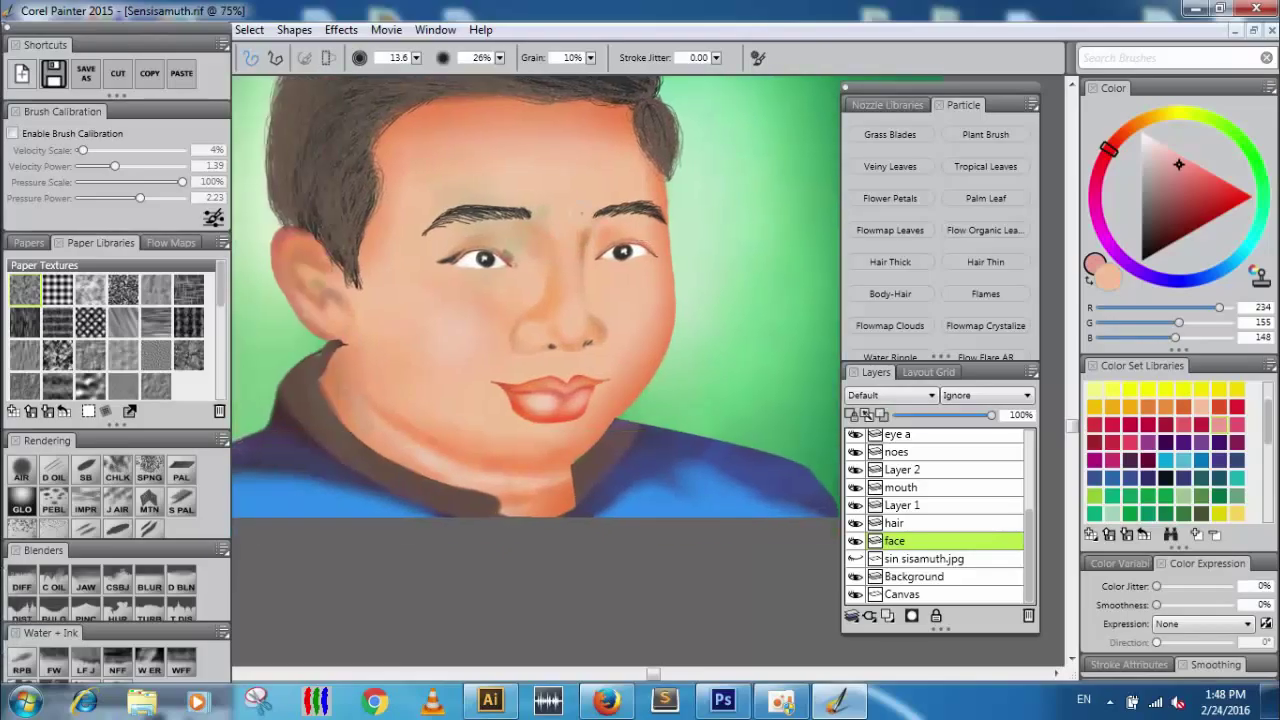
Try to cover the skin around the eyebrows in skin tone (R 244, G 190, B 152) with a 19.3 brush at 17% opacity.
left_click(1202, 408)
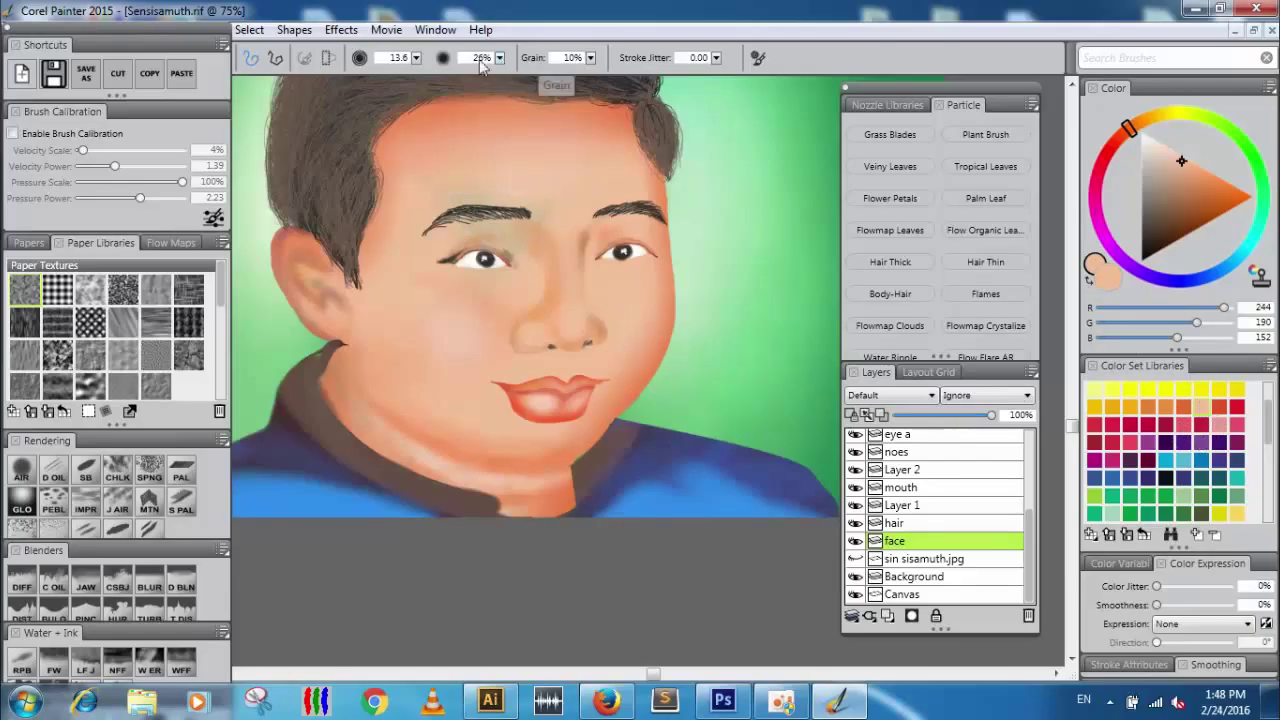
mouse_move(497, 63)
left_mouse_down()
mouse_move(404, 62)
mouse_move(430, 68)
mouse_move(489, 150)
left_mouse_up()
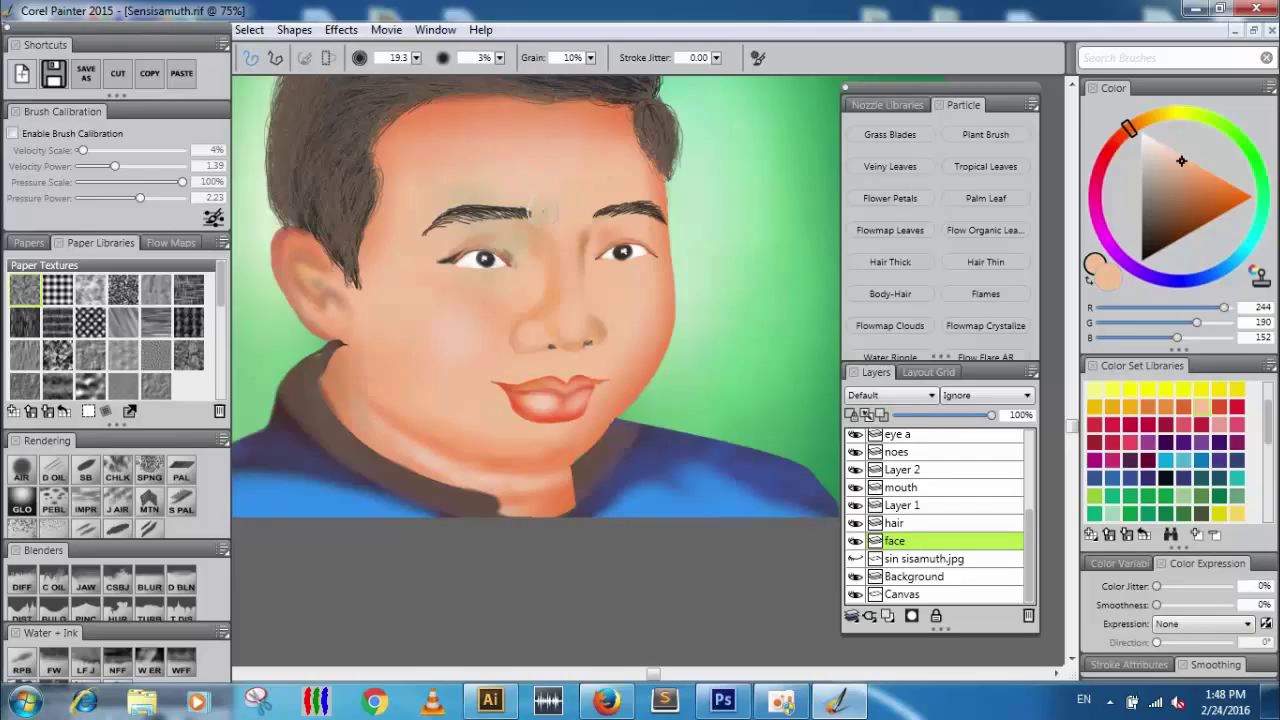
left_click_drag(498, 61, 465, 71)
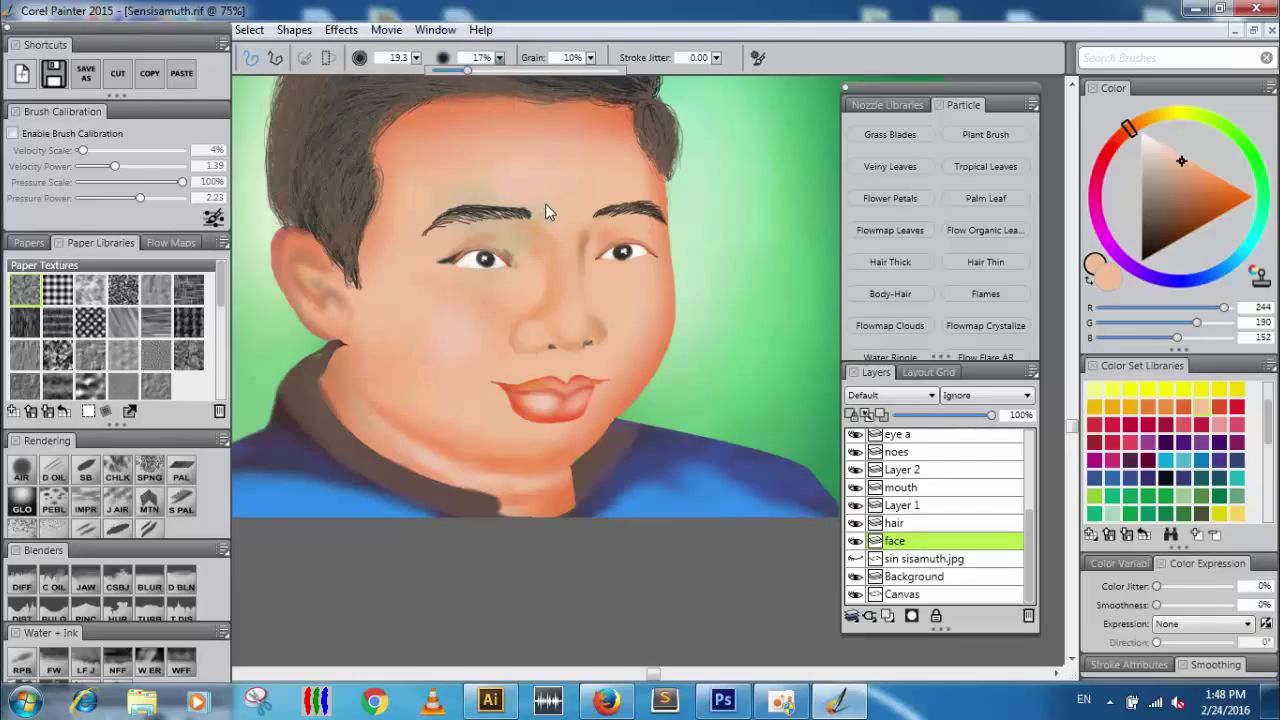
left_click_drag(610, 208, 656, 212)
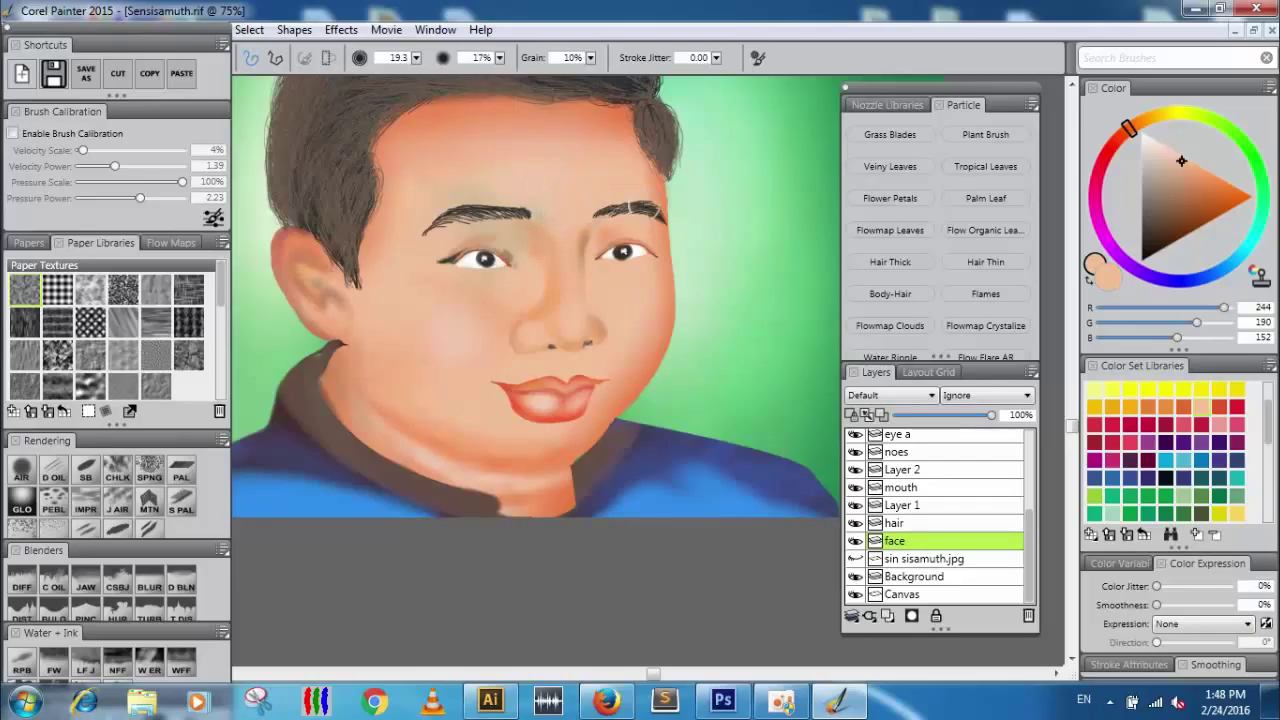
Choose a lighter skin tone (R 246, G 215, B 196) as the painting colour.
left_click(1218, 427)
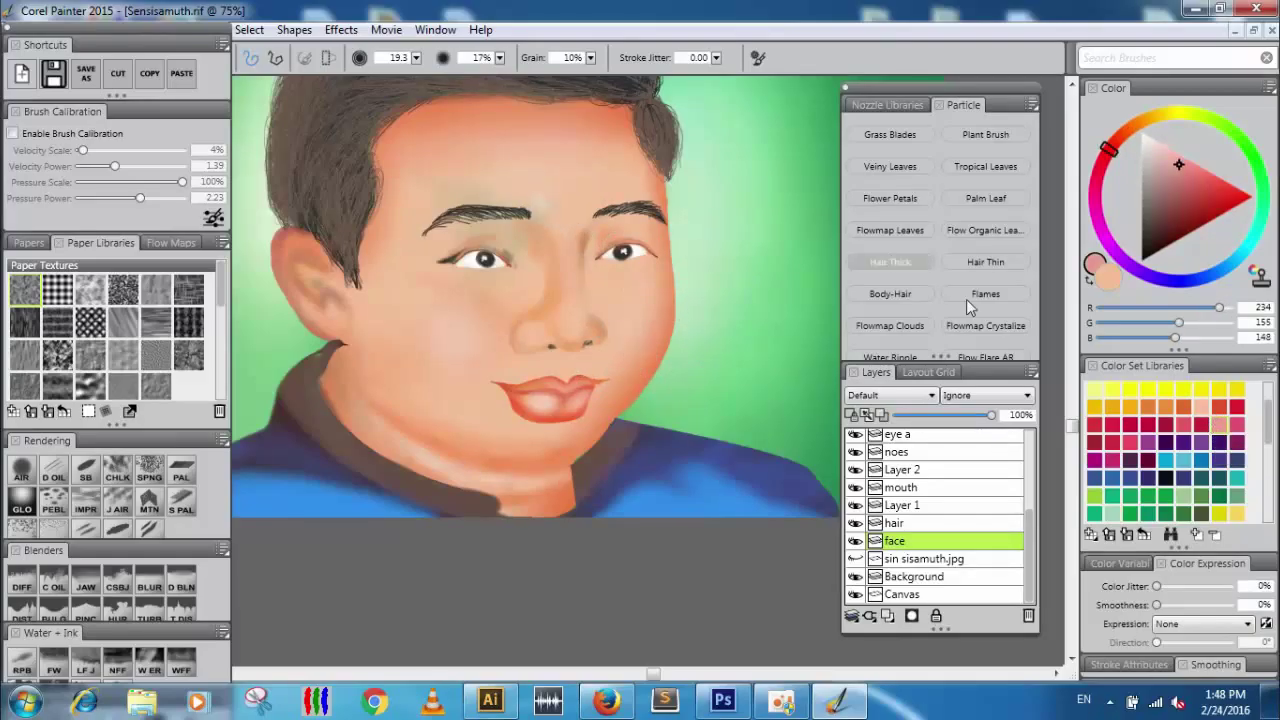
left_click(1206, 410)
left_click(1162, 149)
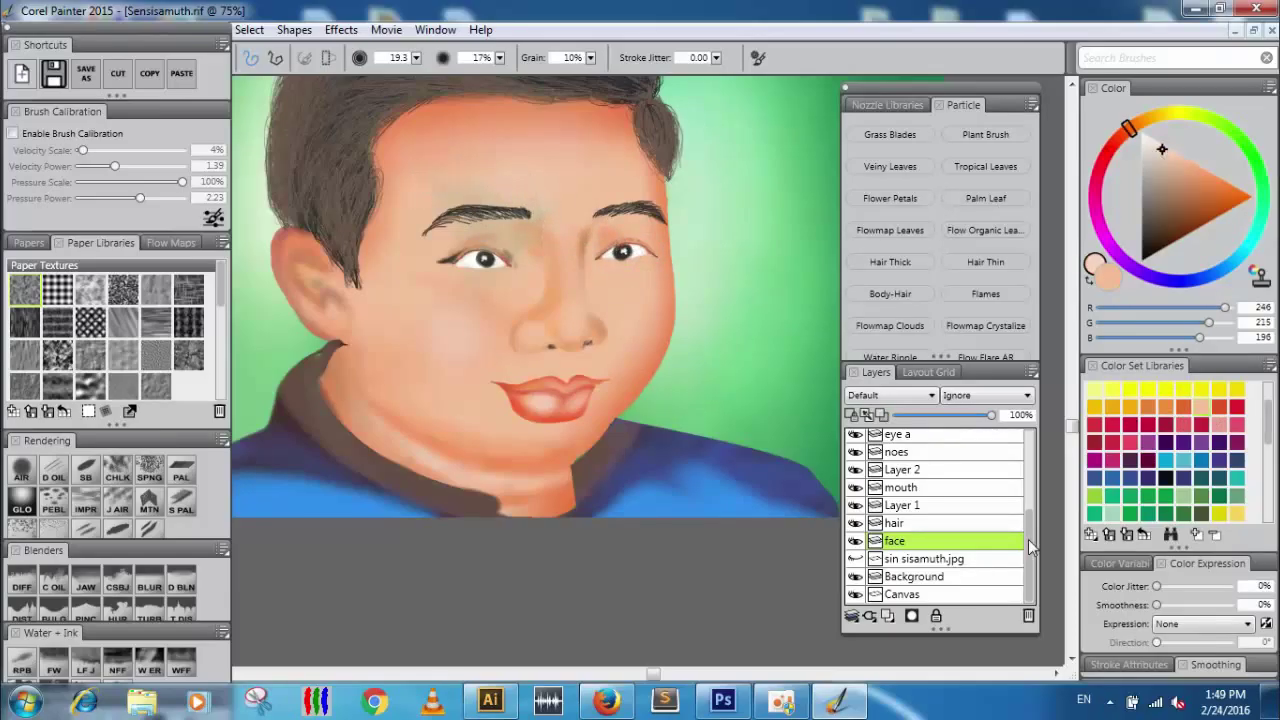
Toggle the visibility of the Background and sin sisamuth.jpg layers to examine where the green tint on the face comes from.
left_click(855, 577)
left_click(855, 577)
left_click(855, 577)
left_click(855, 577)
left_click(855, 577)
left_click(855, 577)
left_click(856, 559)
left_click(856, 559)
On the Background layer, cover the green behind the eye and brow using the Glow brush at size 106.6 and 65% opacity.
left_click(890, 577)
left_click(855, 577)
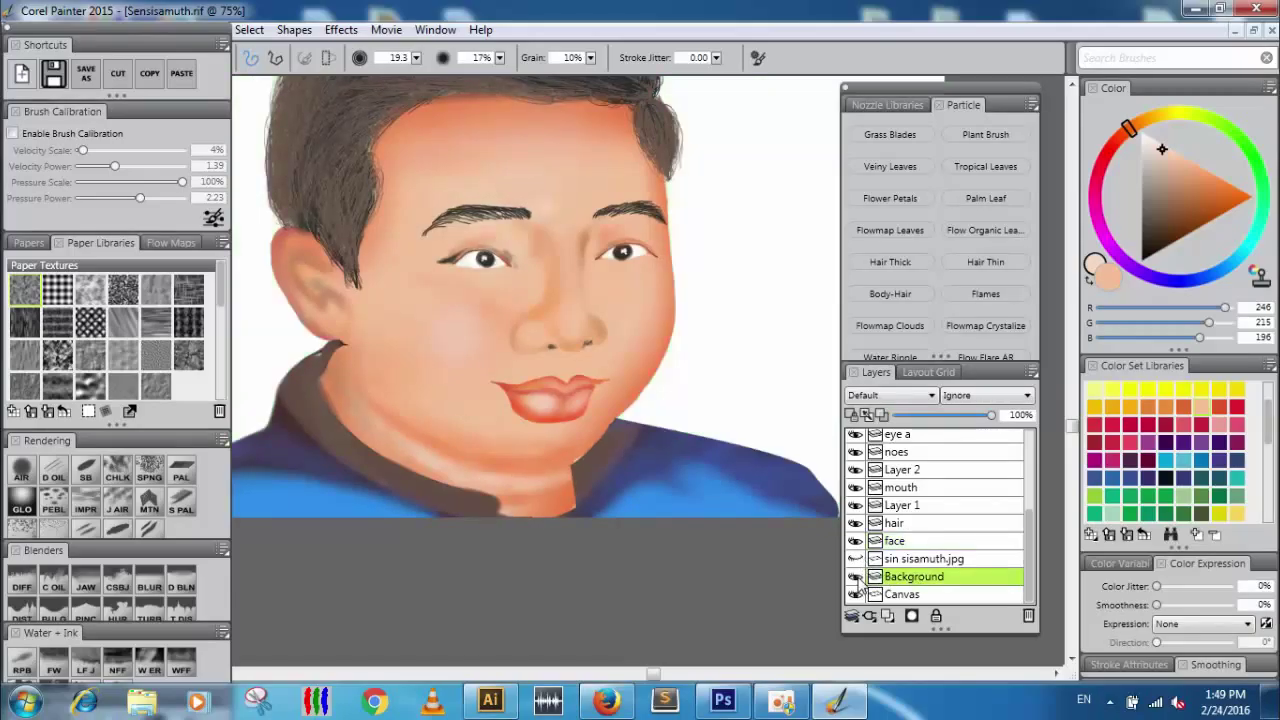
left_click(855, 577)
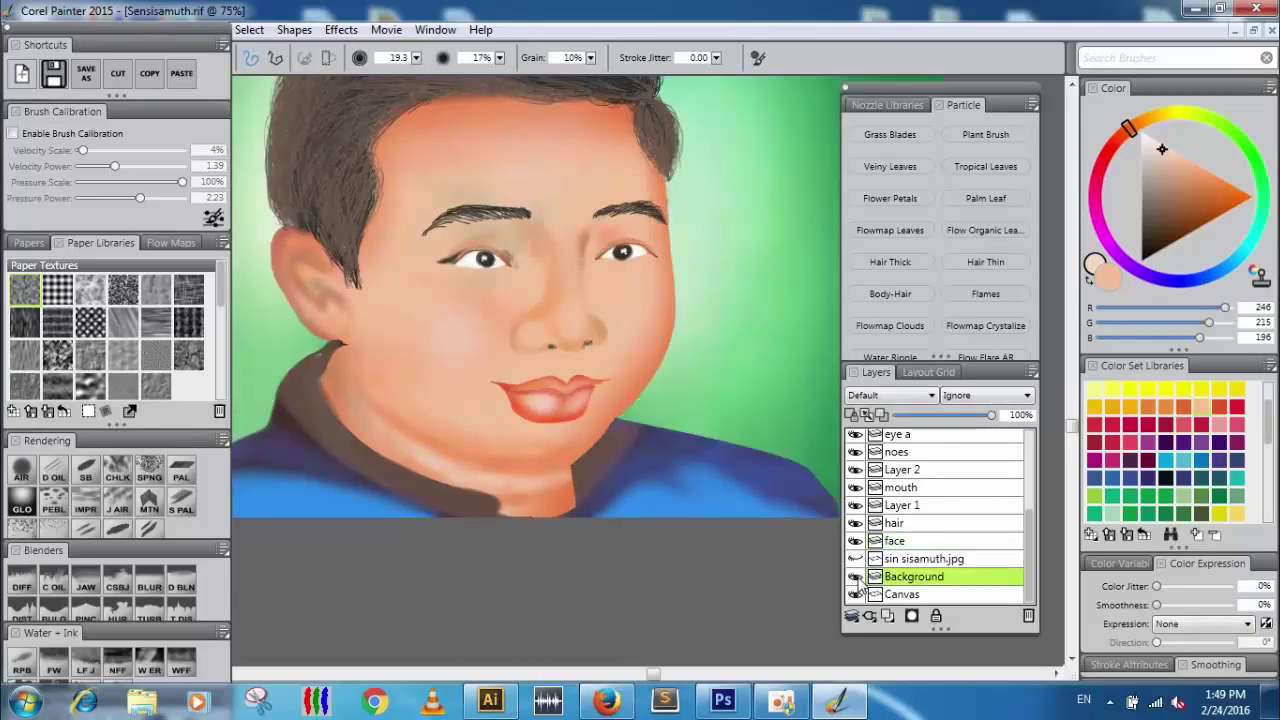
left_click(14, 502)
left_click(499, 59)
left_click_drag(472, 72, 481, 72)
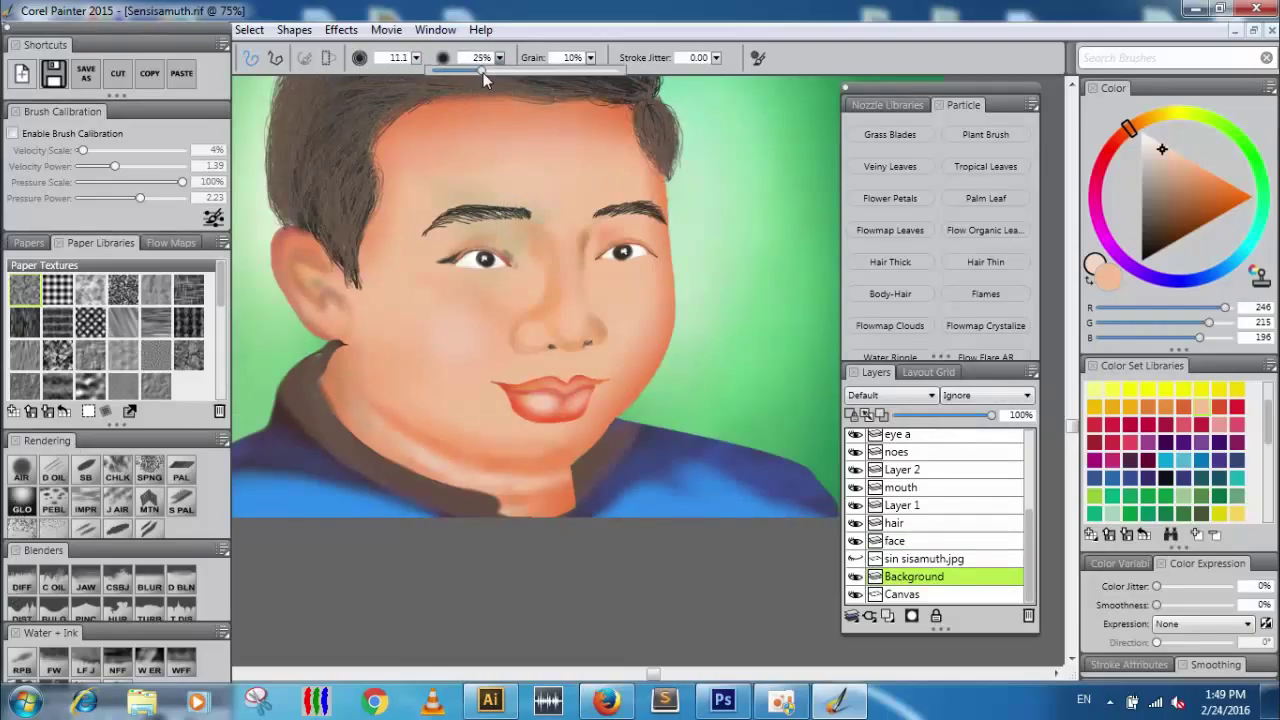
left_click(416, 58)
left_click(477, 71)
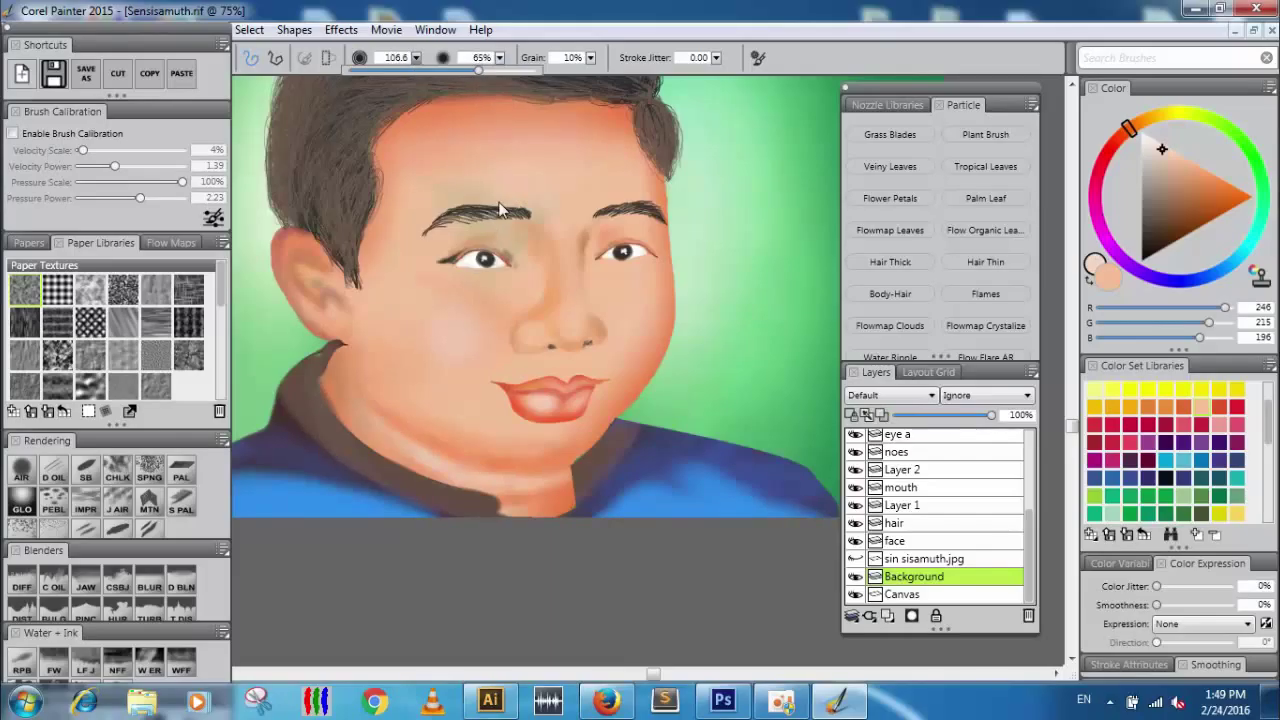
left_click(502, 206)
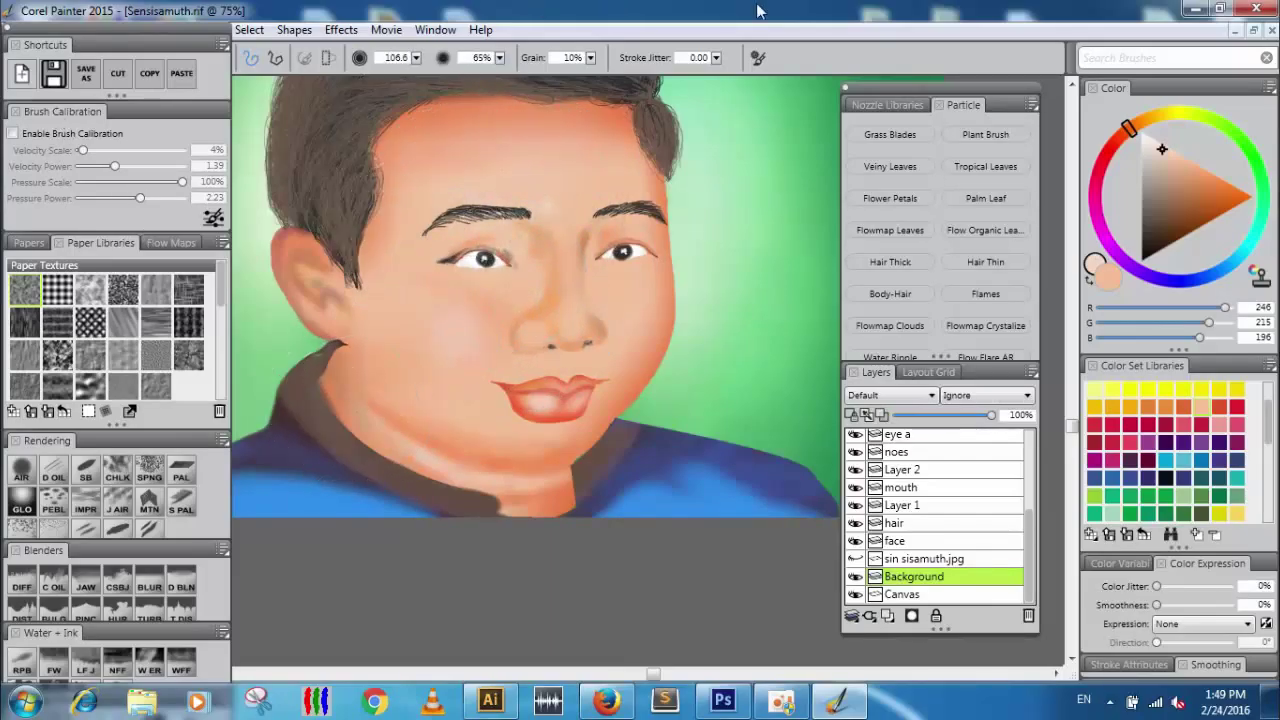
Move the Shortcuts and Layers panel groups clear of the painting and review the whole portrait at 66.7% zoom.
mouse_move(96, 33)
left_mouse_down()
mouse_move(241, 507)
mouse_move(165, 511)
mouse_move(194, 553)
left_mouse_up()
left_click(17, 206)
key("ctrl+minus")
key("ctrl+minus")
key("ctrl+minus")
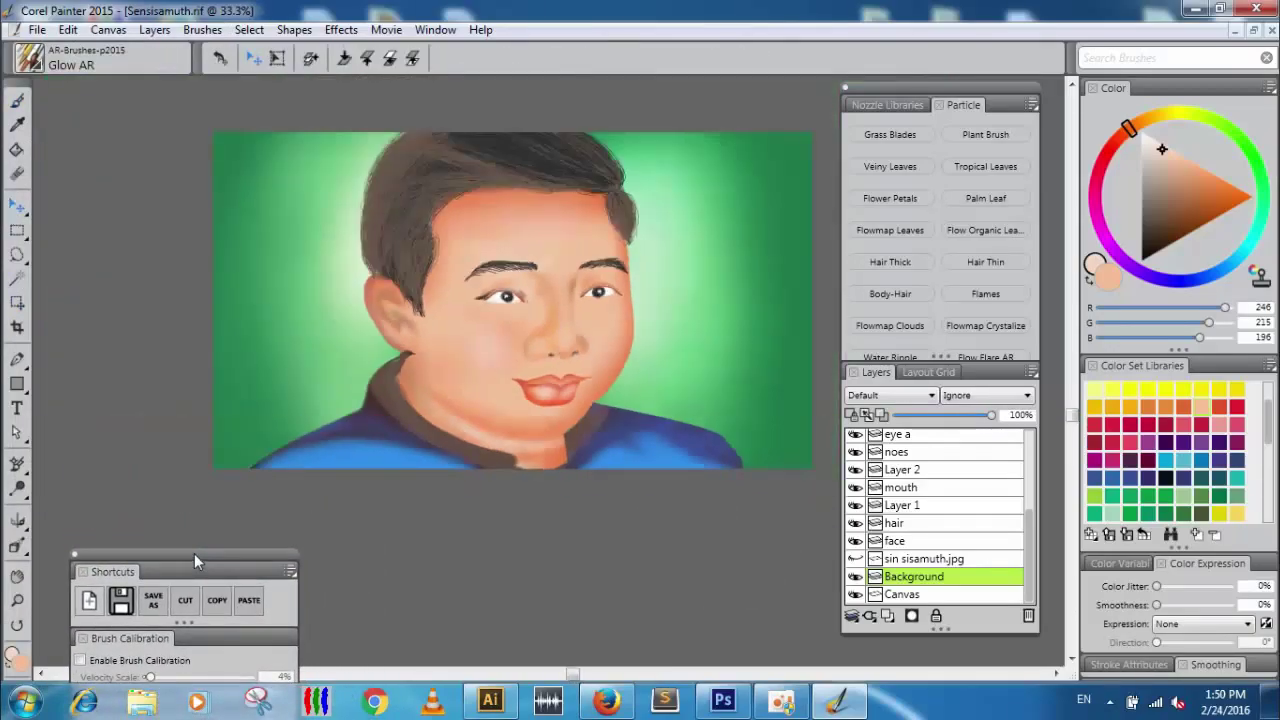
key("ctrl+plus")
key("ctrl+plus")
key("ctrl+minus")
key("ctrl+minus")
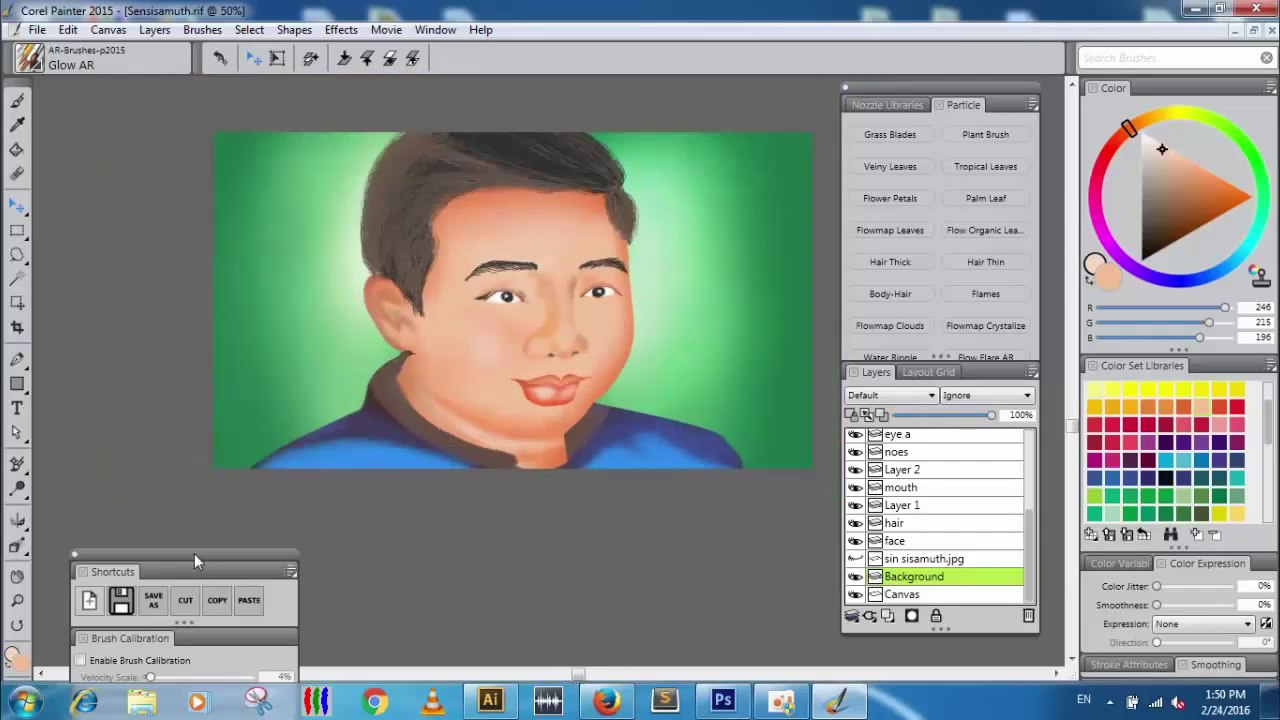
key("ctrl+plus")
key("ctrl+plus")
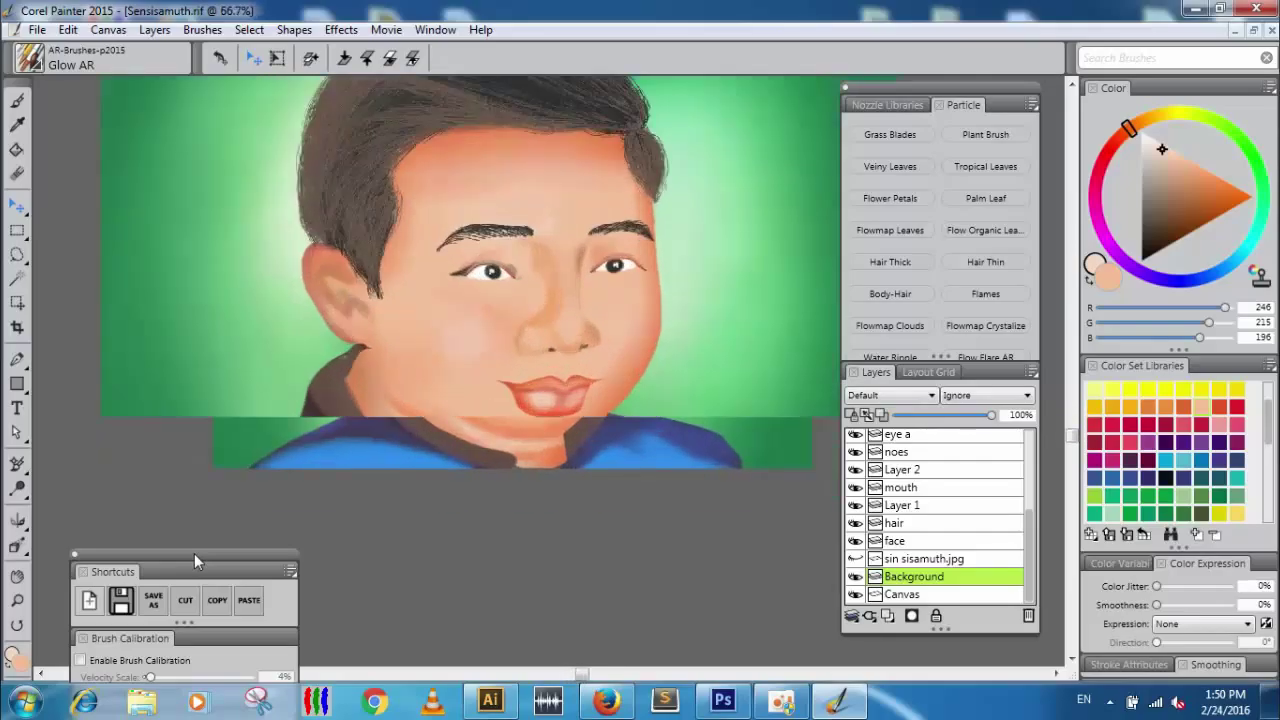
left_click_drag(454, 377, 433, 382)
left_click_drag(916, 105, 1083, 86)
left_click_drag(529, 320, 641, 337)
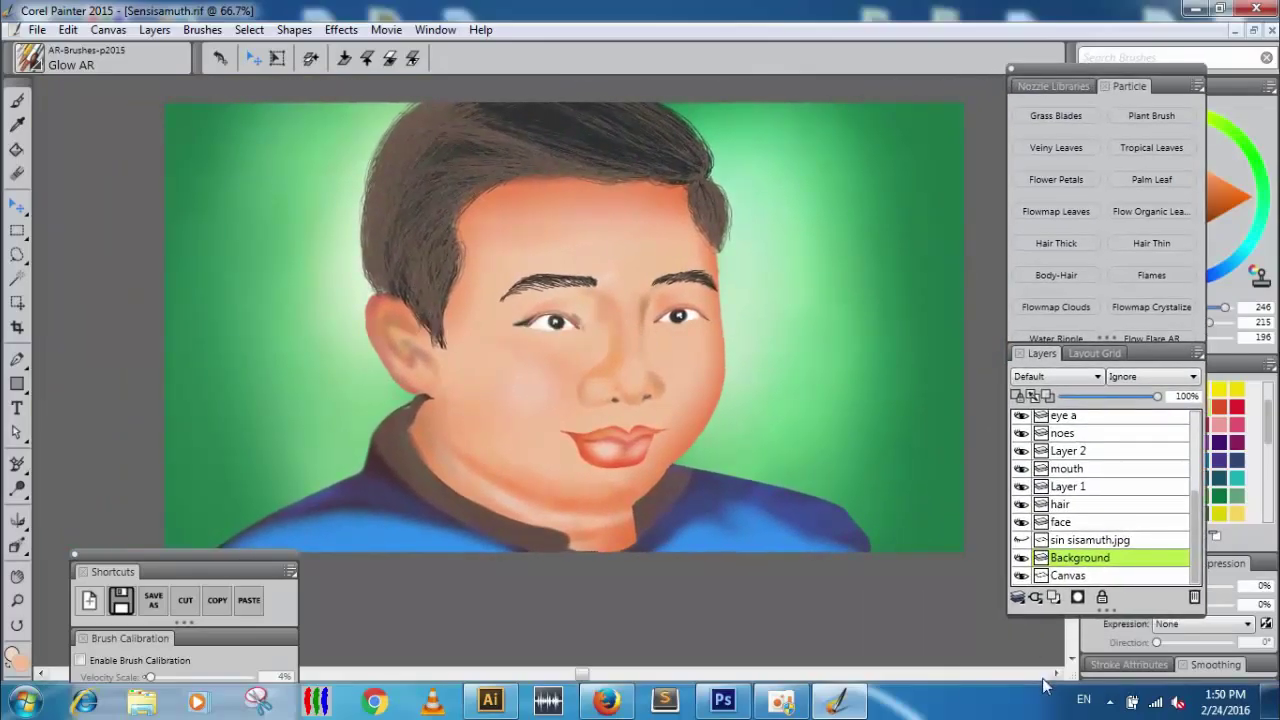
left_click(782, 702)
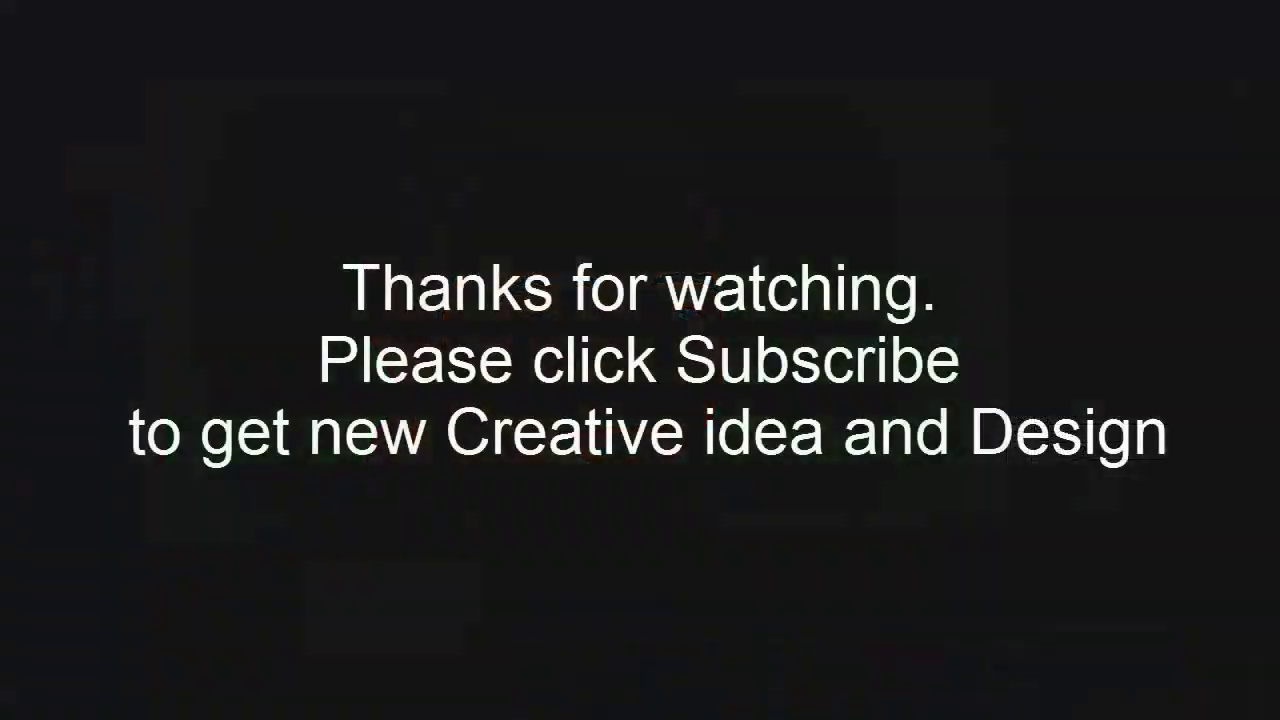